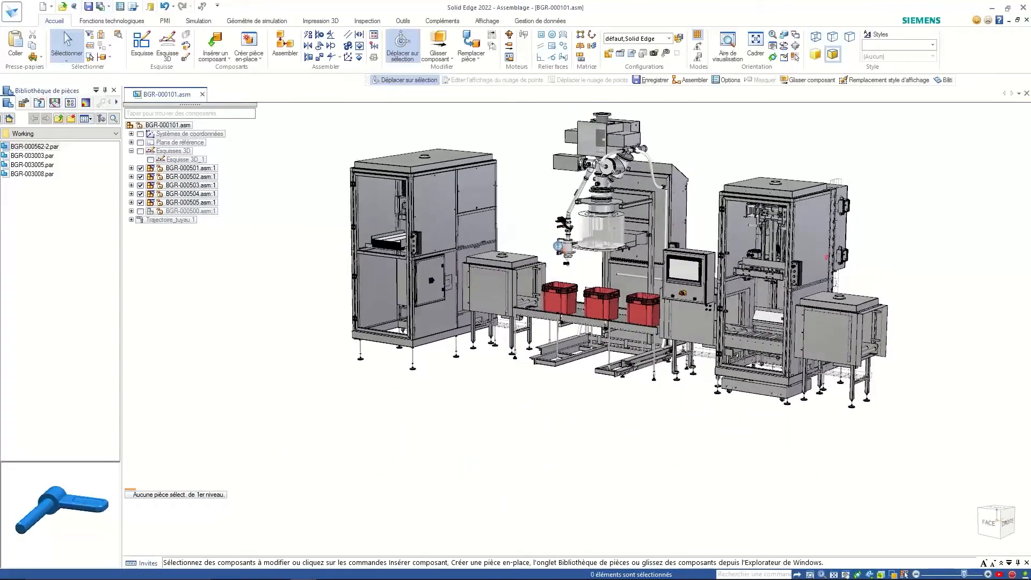
- Reference the Factory.pts point cloud in the assembly with density set to Moyen
scroll(559, 246, "up", 5)
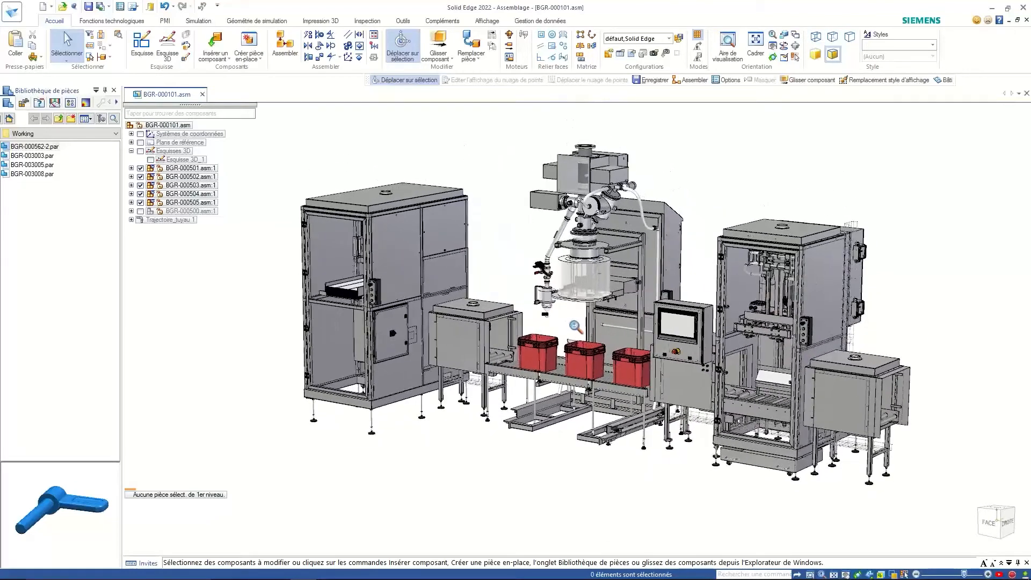
scroll(576, 326, "up", 1)
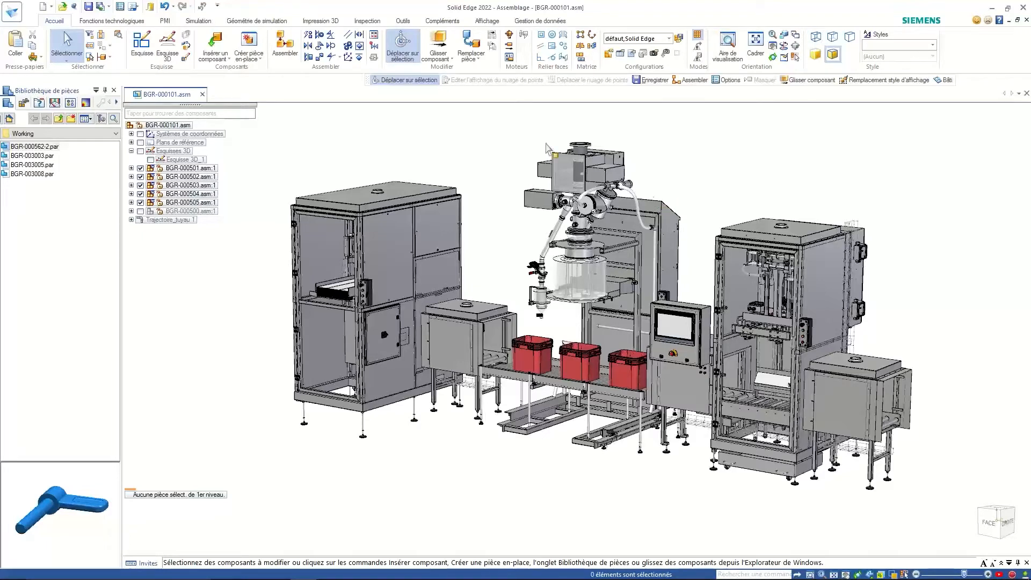
left_click(404, 21)
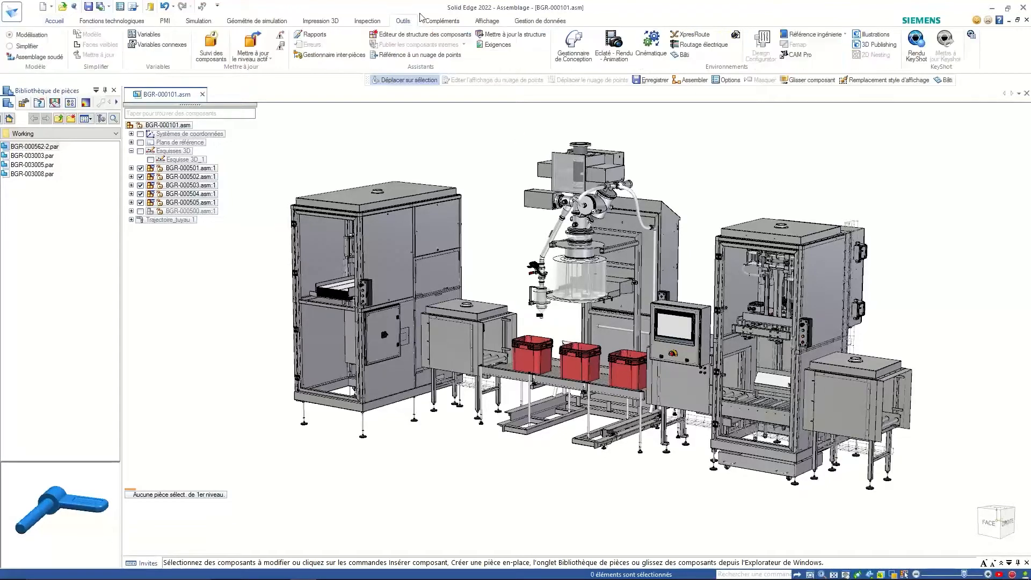
left_click(404, 55)
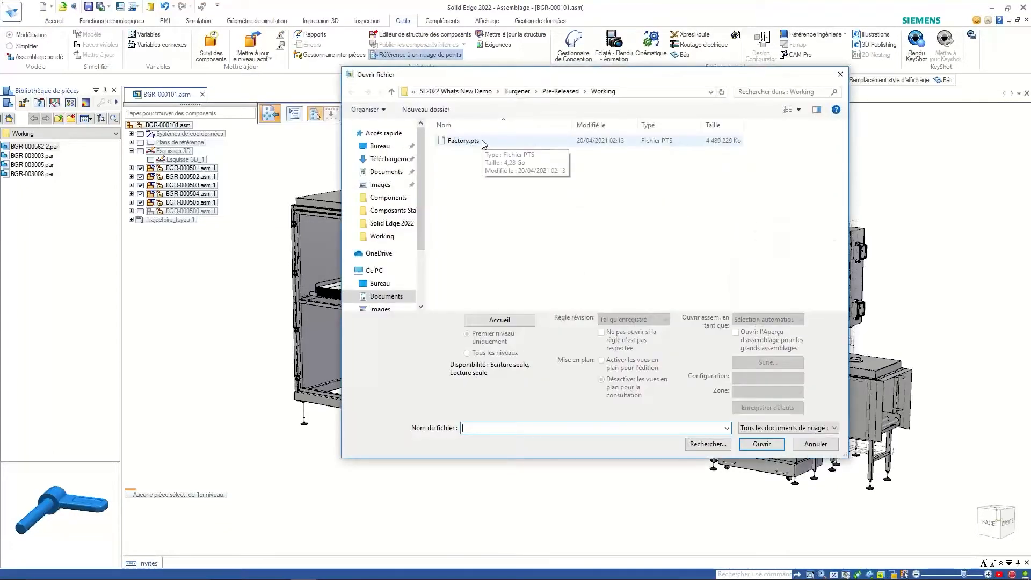
left_click(480, 142)
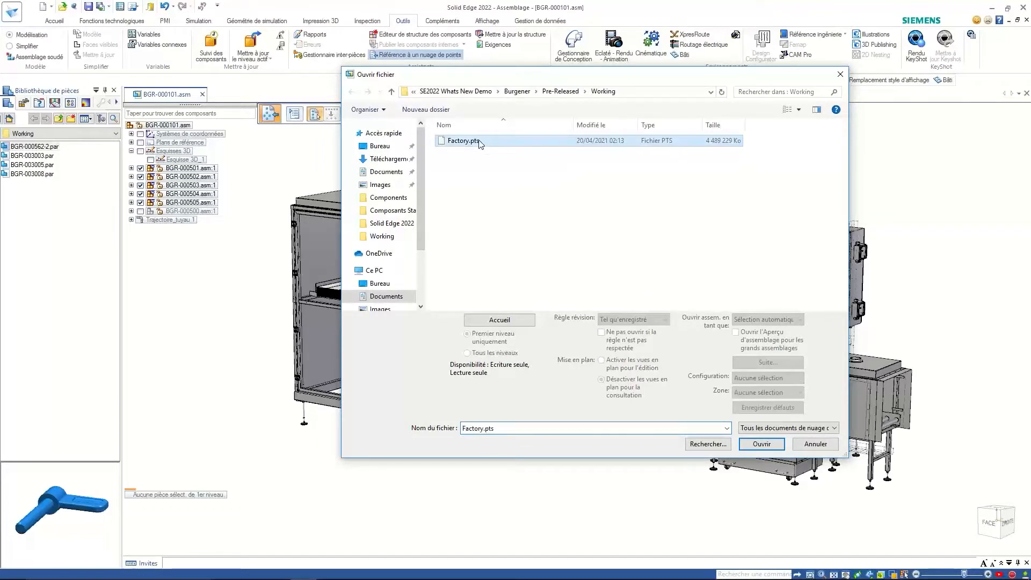
left_click(760, 445)
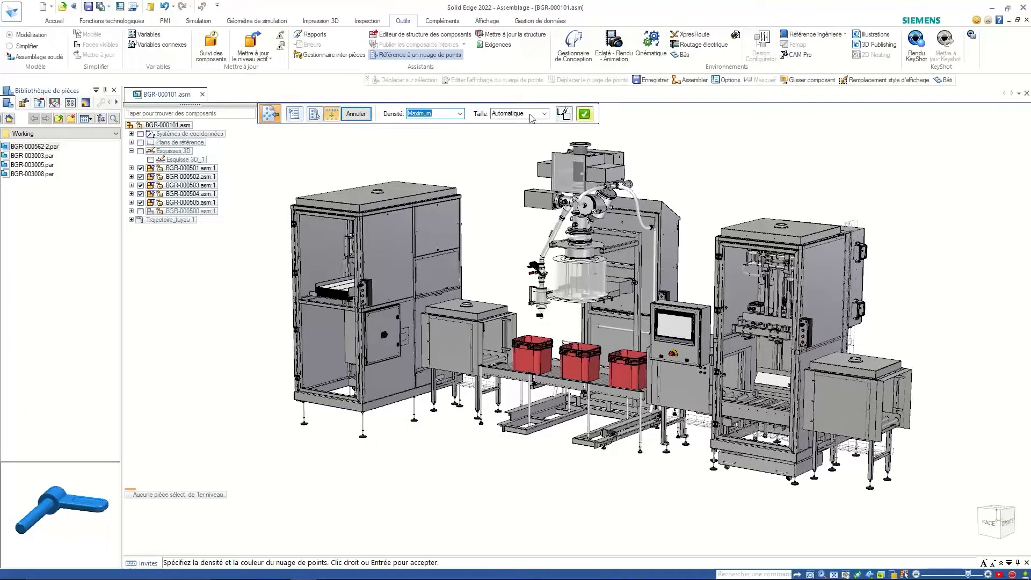
left_click(461, 114)
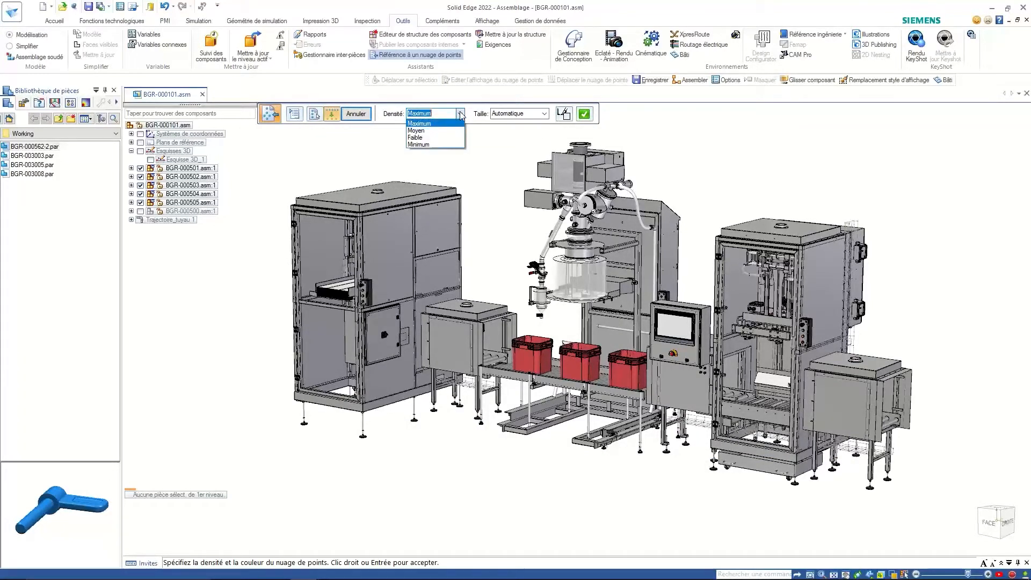
left_click(434, 135)
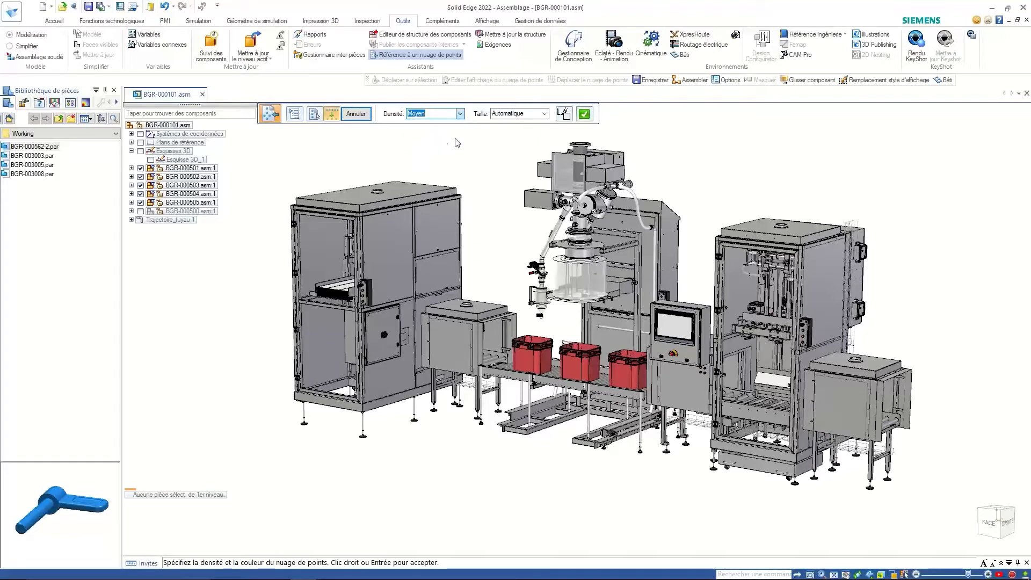
left_click(588, 116)
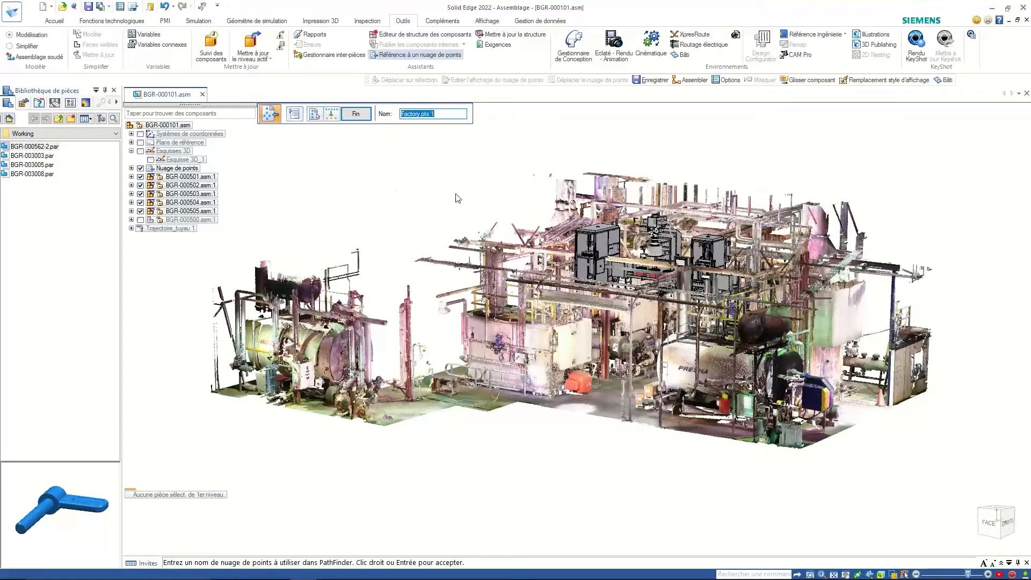
- Keep the point cloud name Factory.pts:1 and start moving the point cloud
left_click(359, 115)
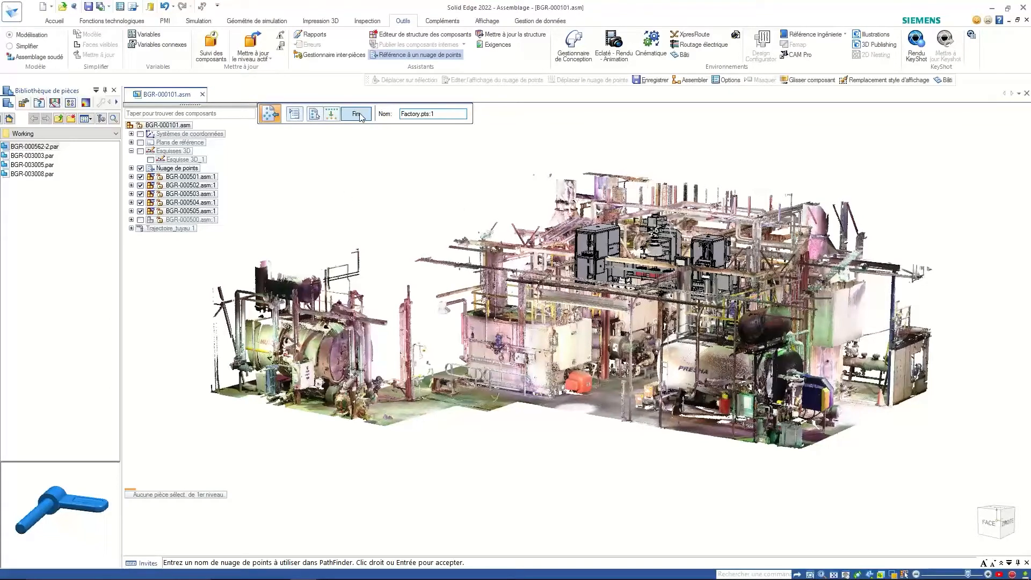
left_click(592, 79)
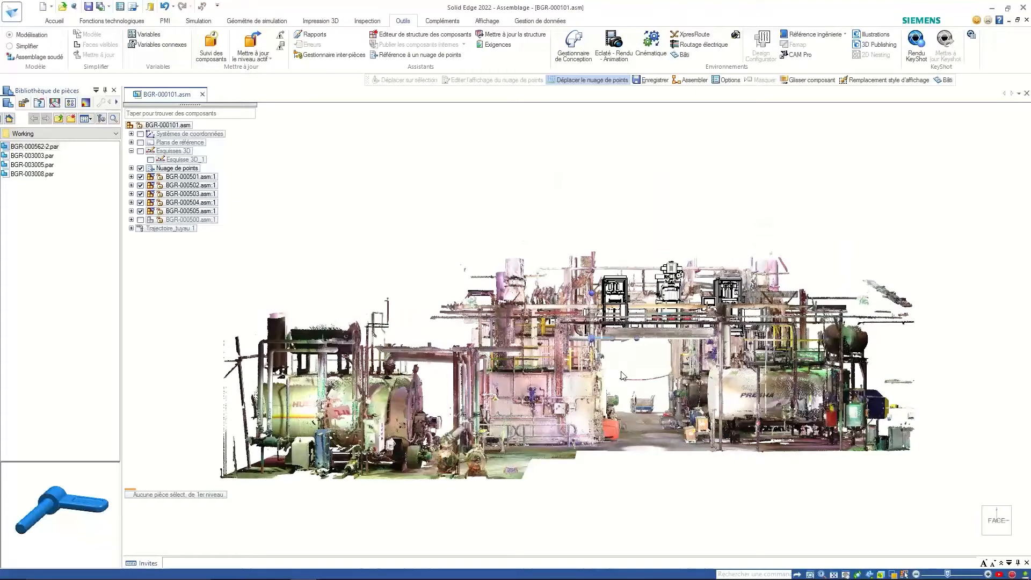
scroll(623, 376, "down", 2, "ctrl+shift")
scroll(623, 376, "down", 2, "ctrl+shift")
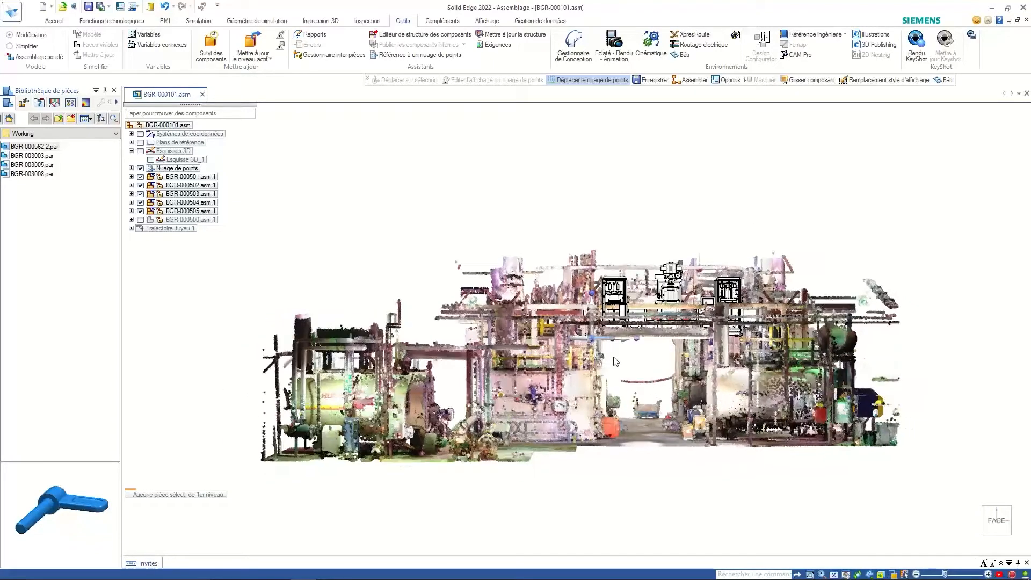
- Turn off perspective and raise the point cloud in two vertical moves from the floor line
left_click(490, 21)
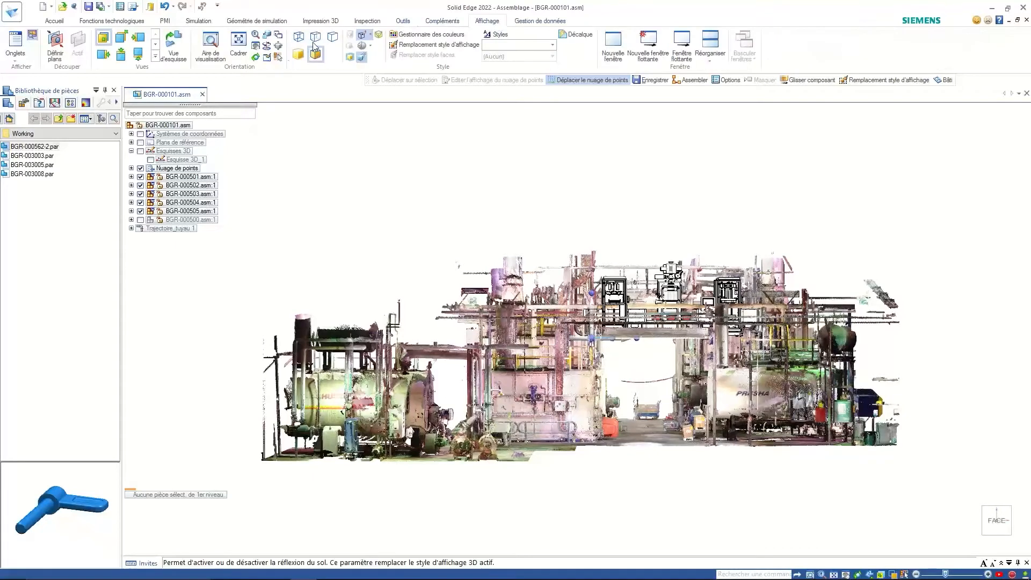
left_click(364, 58)
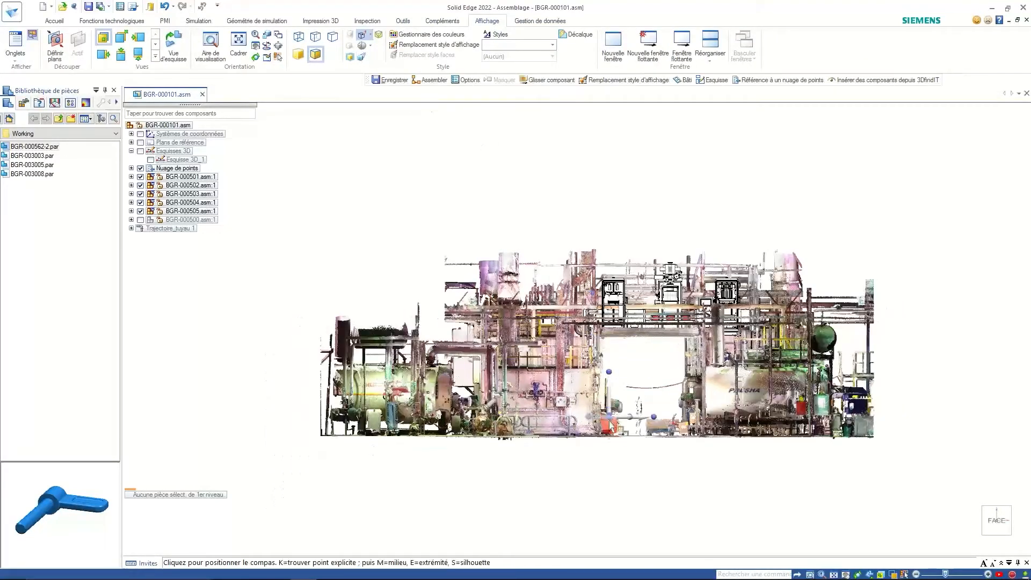
left_click(600, 437)
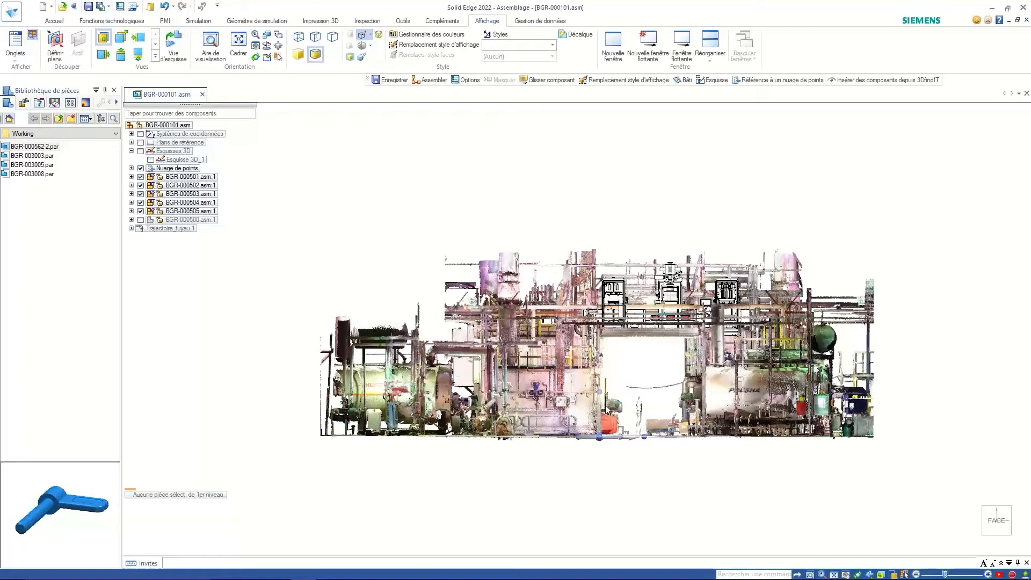
left_click(600, 422)
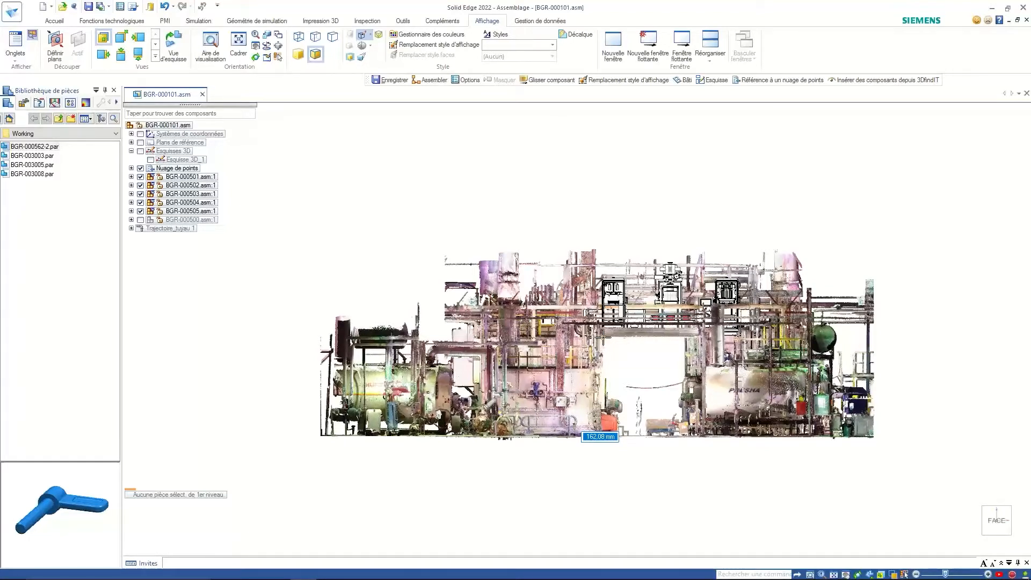
left_click(604, 338)
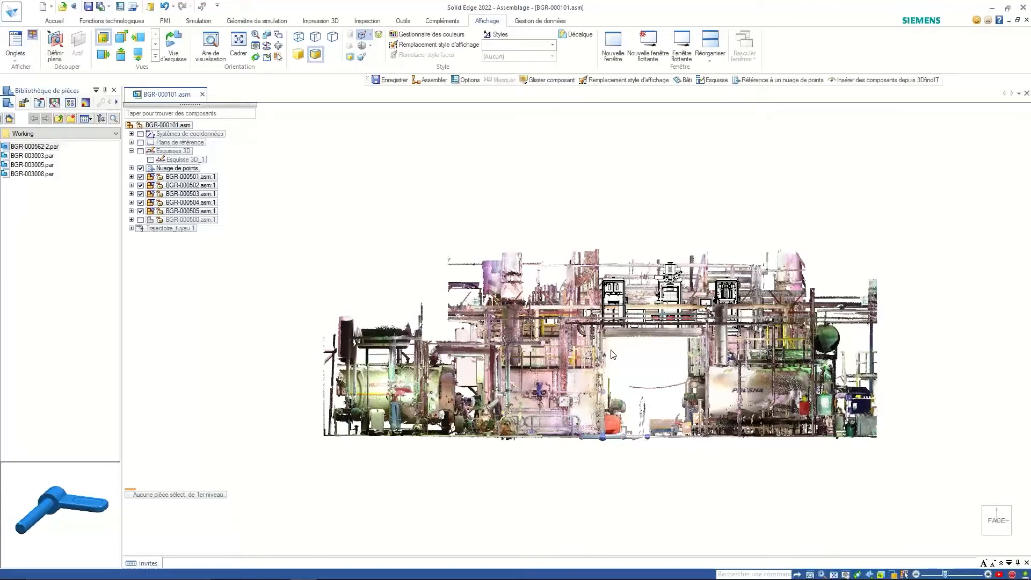
left_click(603, 419)
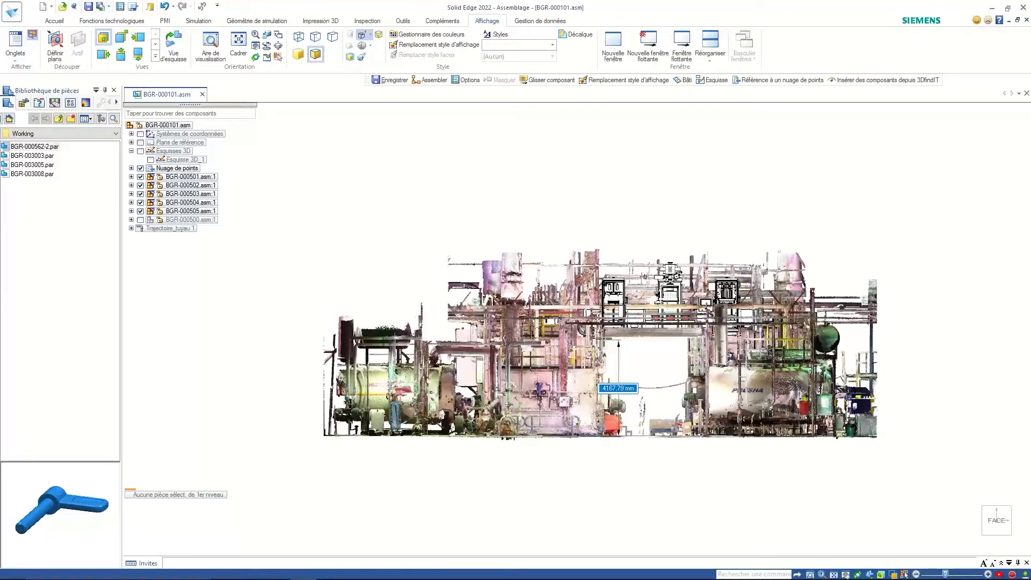
left_click(604, 339)
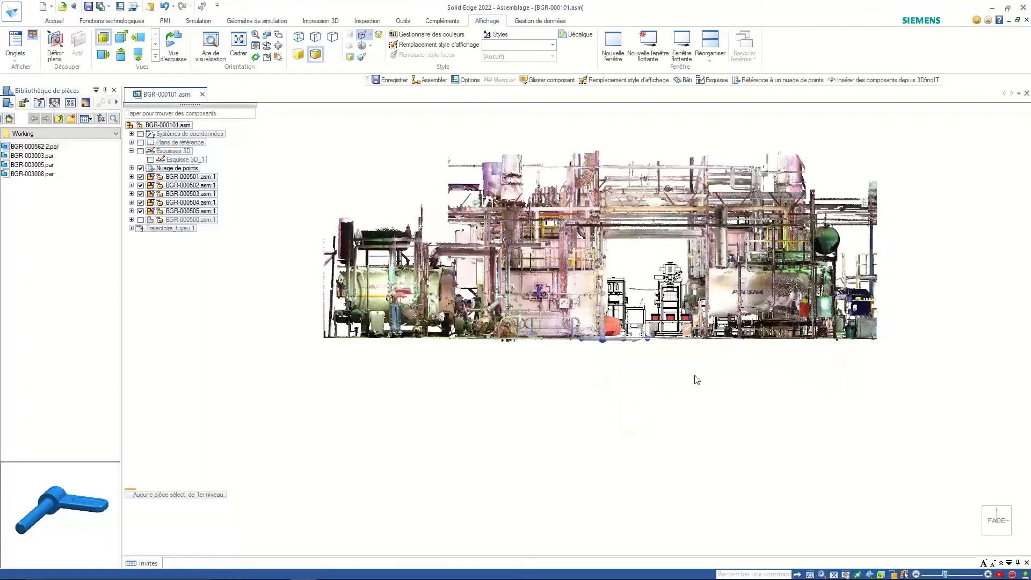
- Shift the point cloud by 300 mm, then view the plant from the top
middle_click_drag(695, 375, 596, 402)
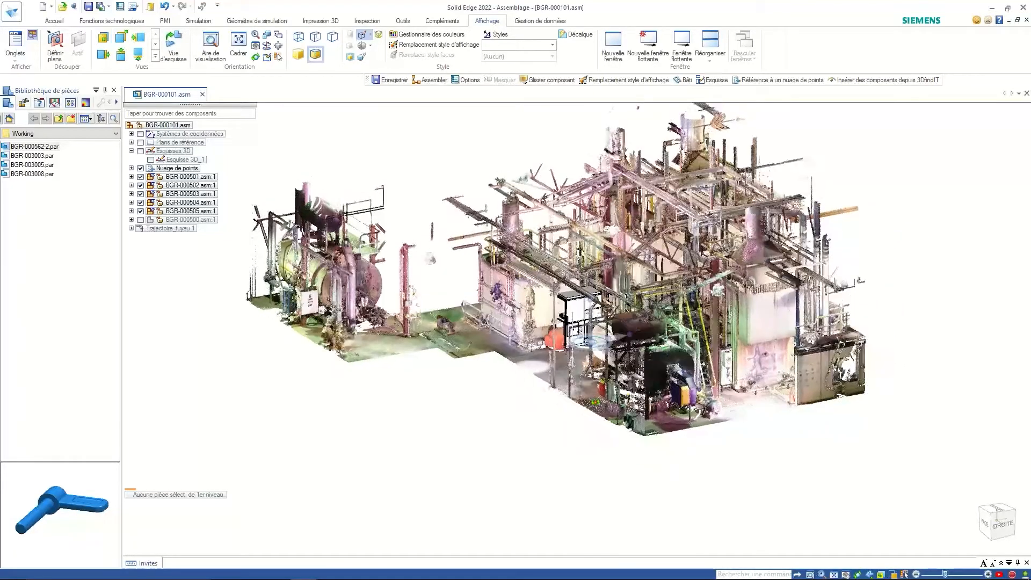
scroll(607, 336, "up", 3)
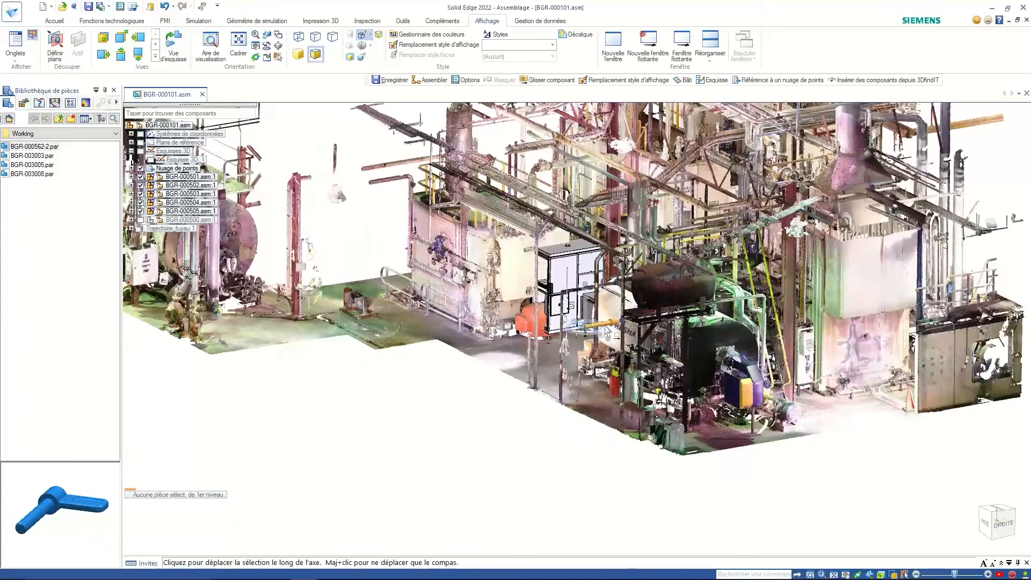
key("Escape")
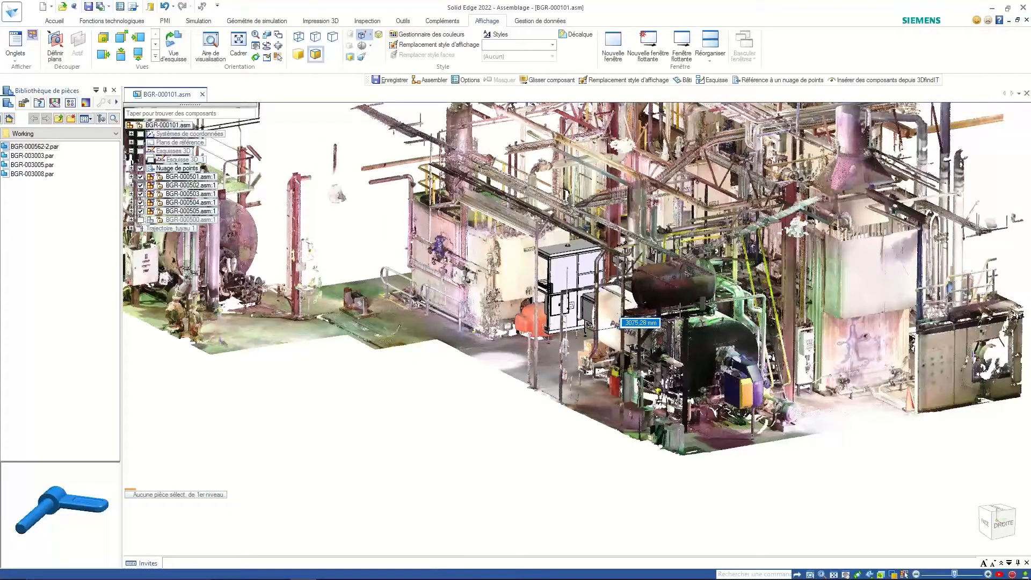
scroll(680, 312, "up", 3)
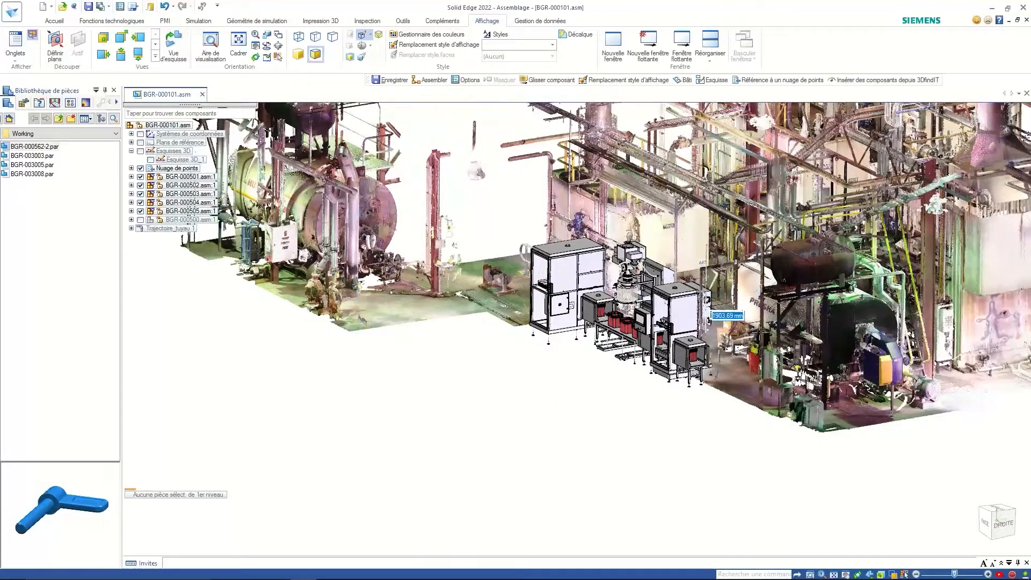
type("3000")
key("Return")
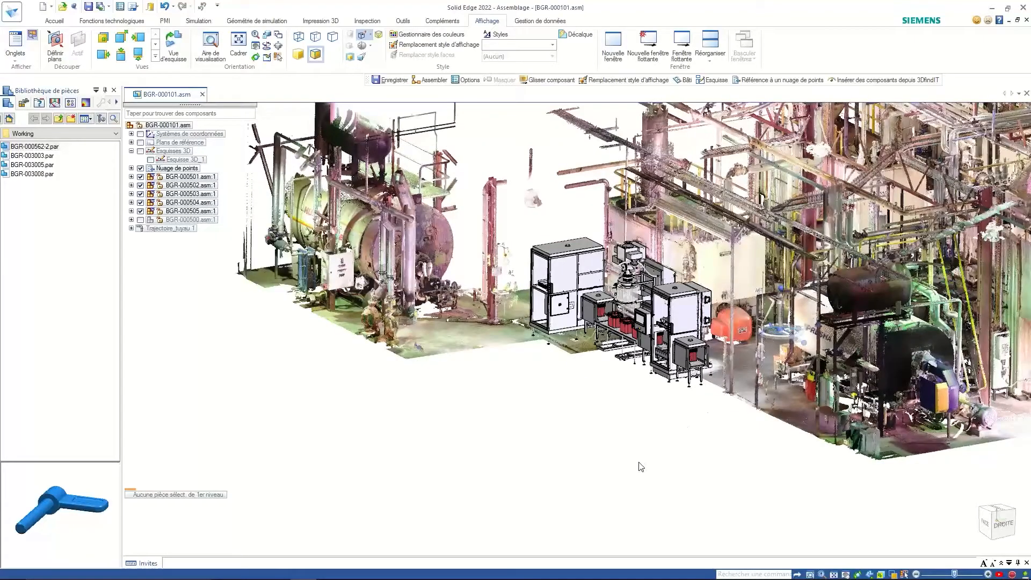
key("ctrl+t")
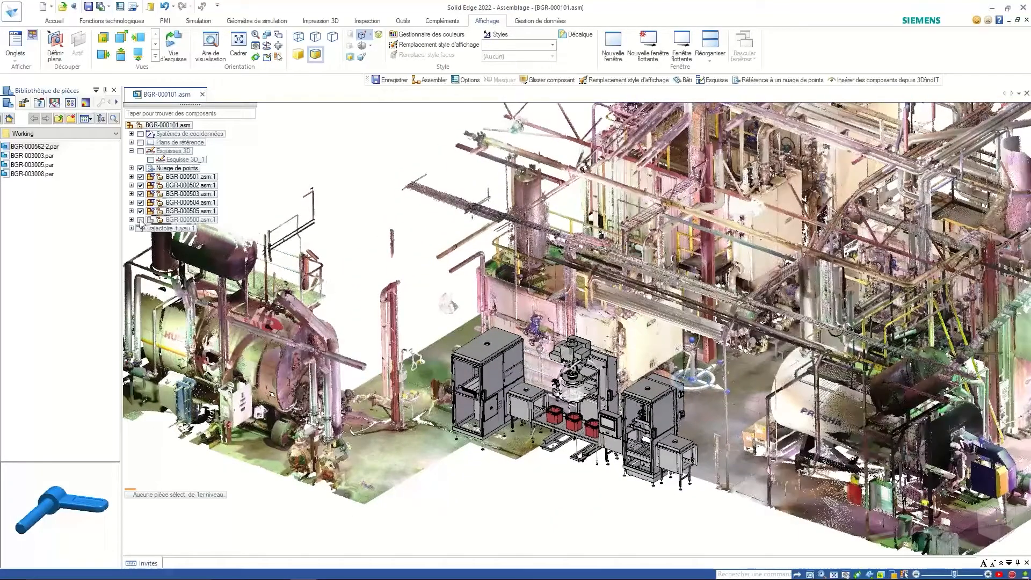
- Apply the 01-All Parts, 02-Main Doser Unit and 03-Tank & Pipes configurations together
left_click(553, 45)
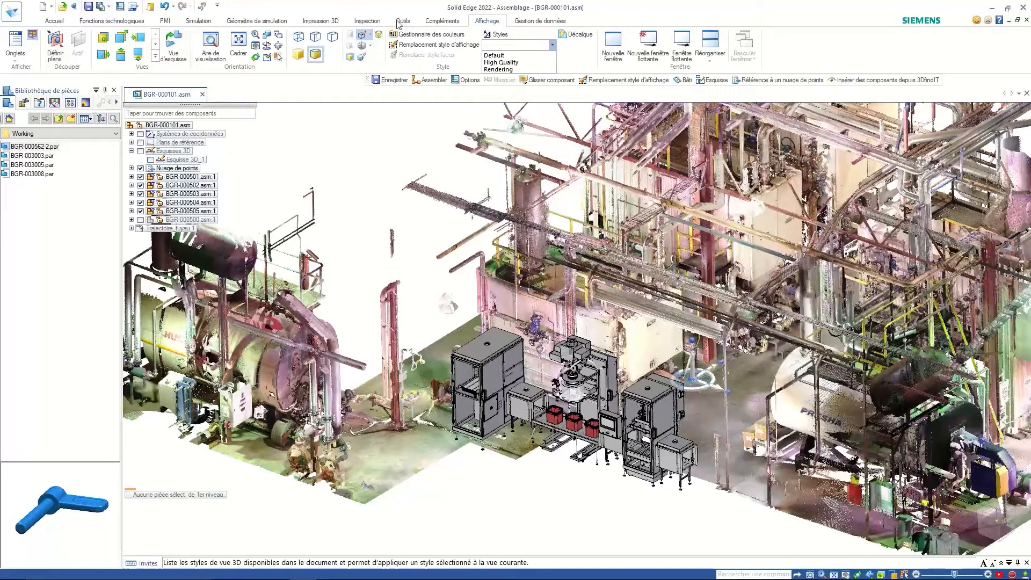
left_click(54, 21)
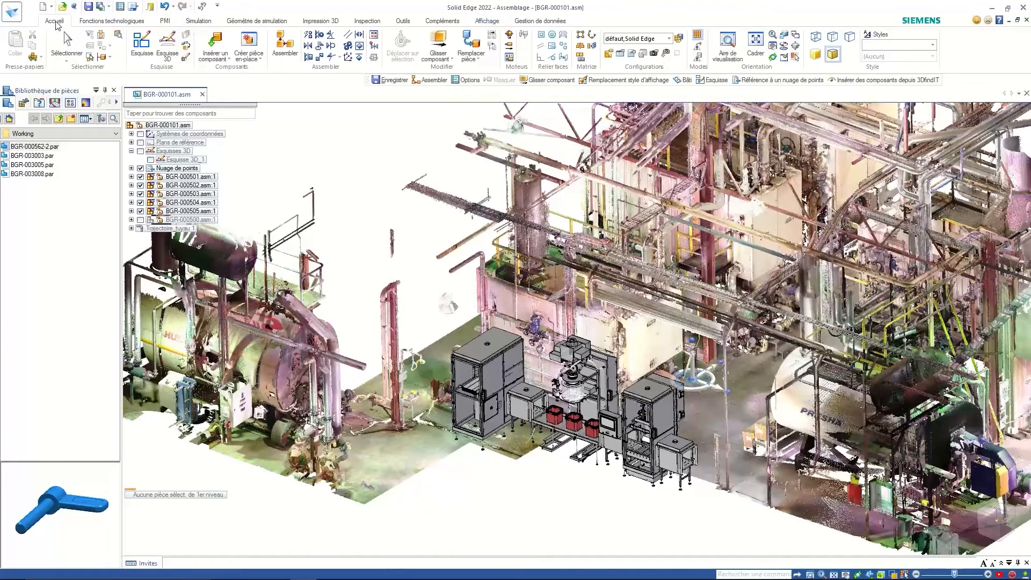
left_click(670, 39)
left_click(613, 62)
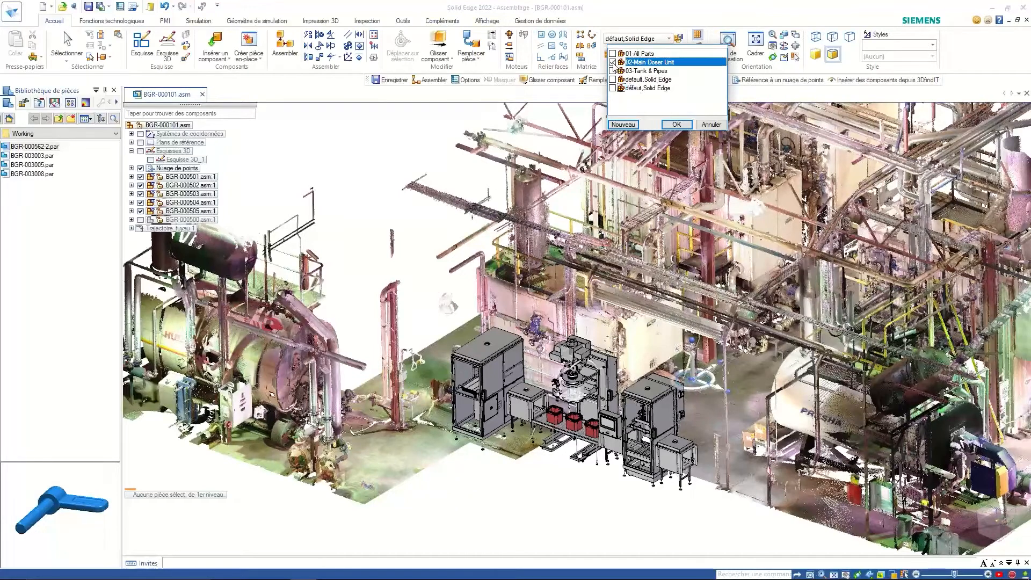
left_click(613, 71)
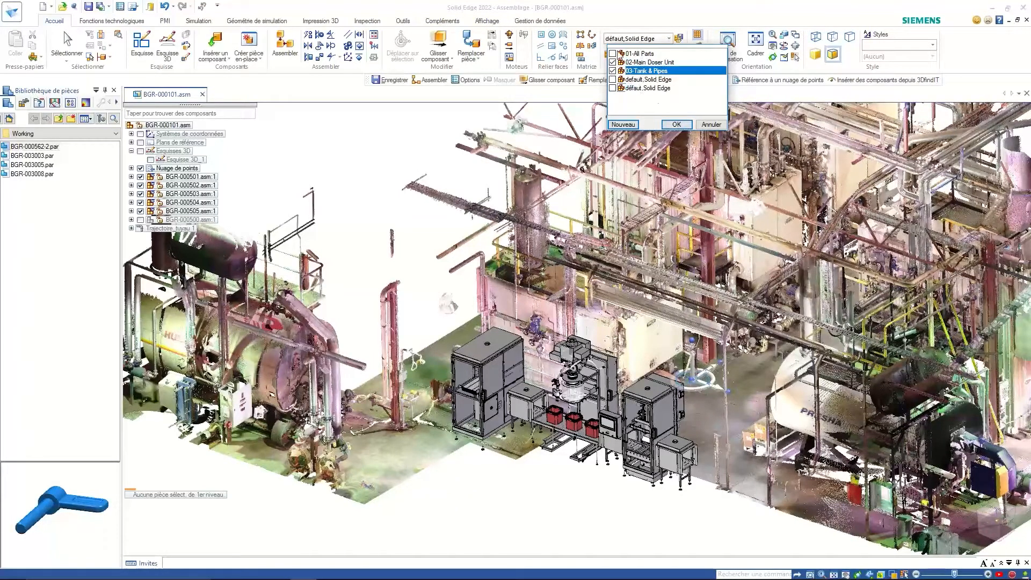
left_click(613, 53)
left_click(678, 125)
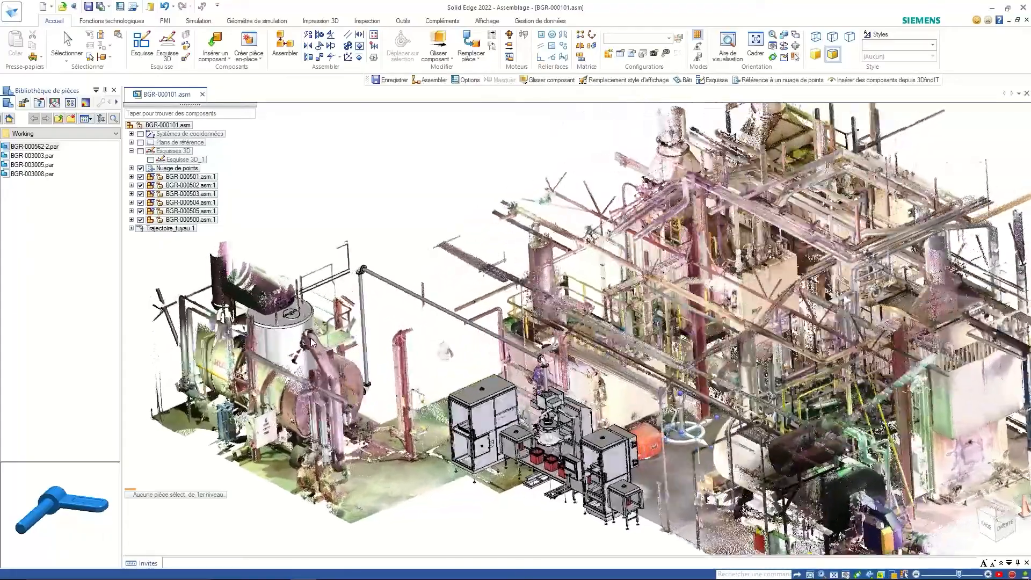
- Orbit to a wider raised view of the plant and select the tank BGR-000500.asm:1
middle_click_drag(311, 339, 366, 297)
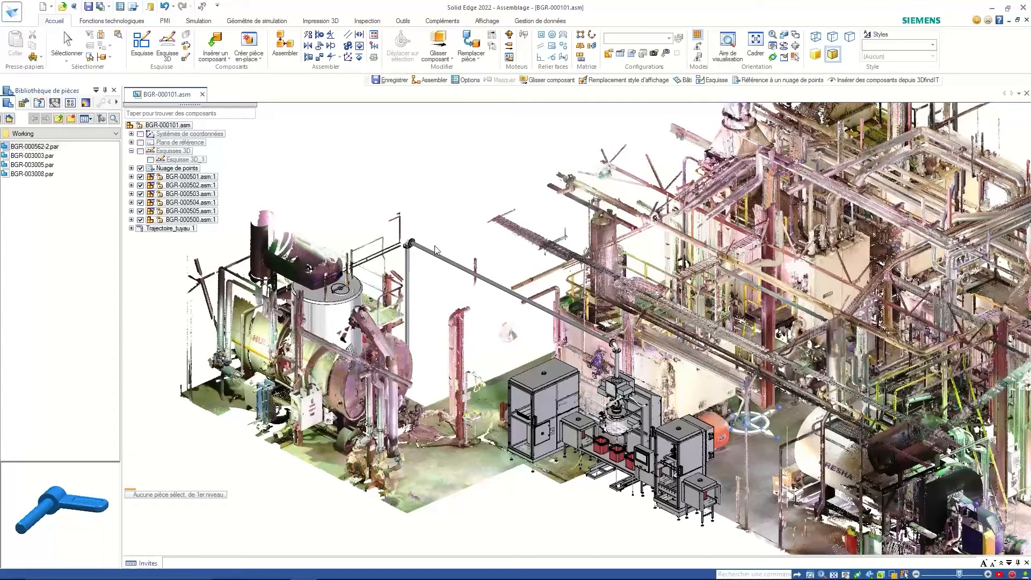
middle_click_drag(435, 247, 444, 239)
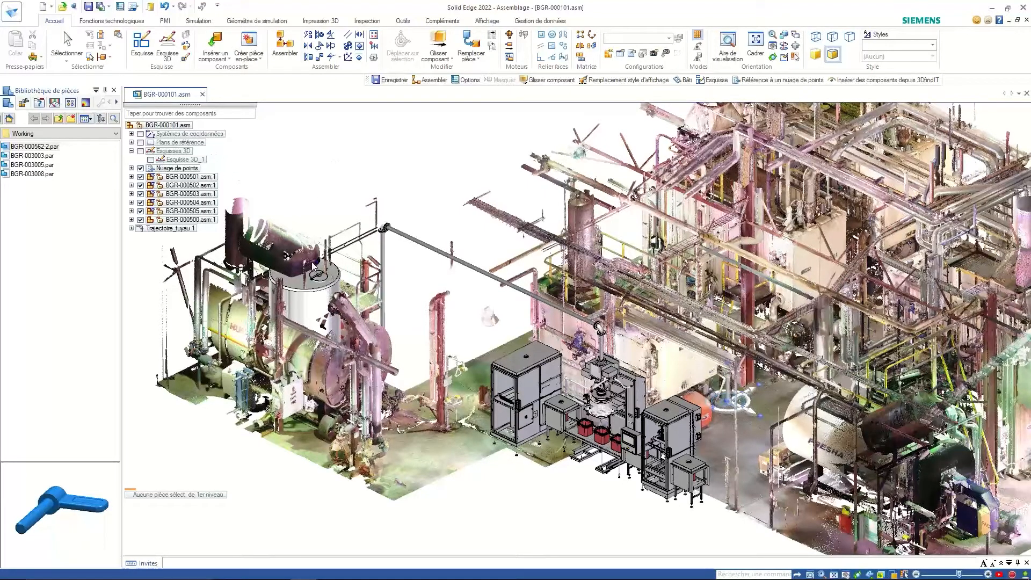
left_click(207, 219)
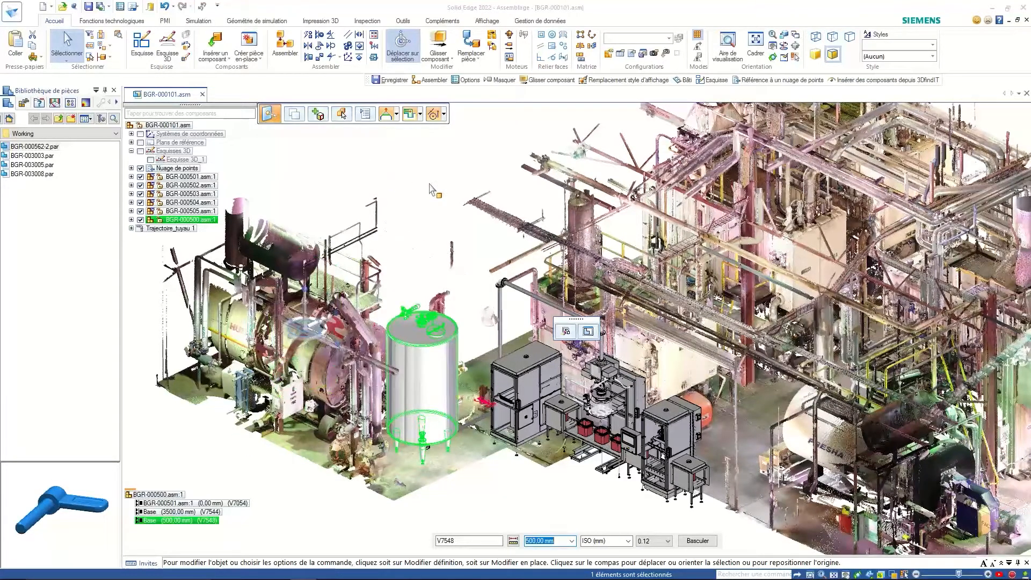
- Review the tank and line in right and isometric views, then bring up the PowerPoint window previews
scroll(430, 185, "up", 5)
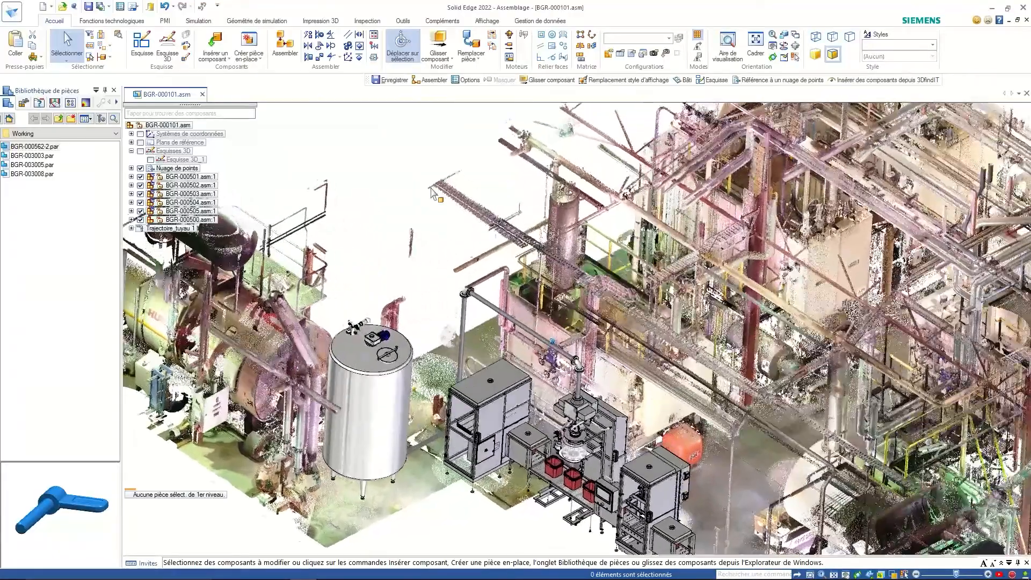
middle_click_drag(430, 188, 498, 187)
key("ctrl+r")
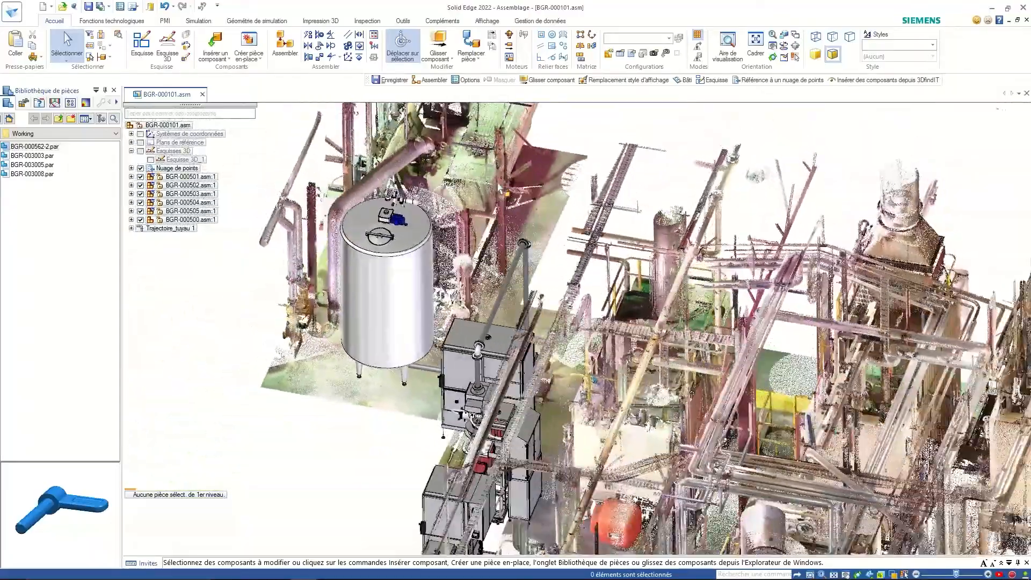
key("ctrl+i")
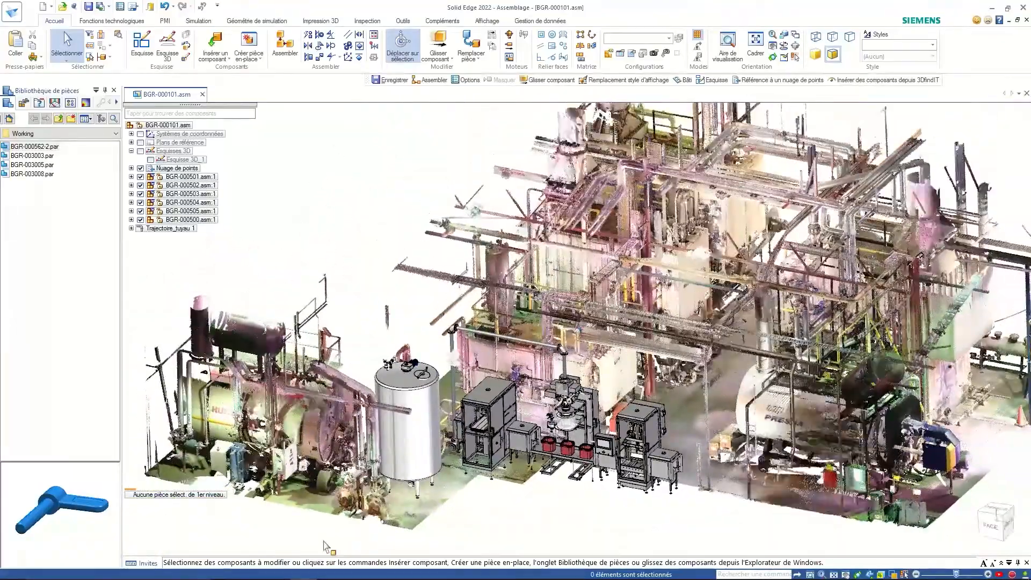
mouse_move(327, 572)
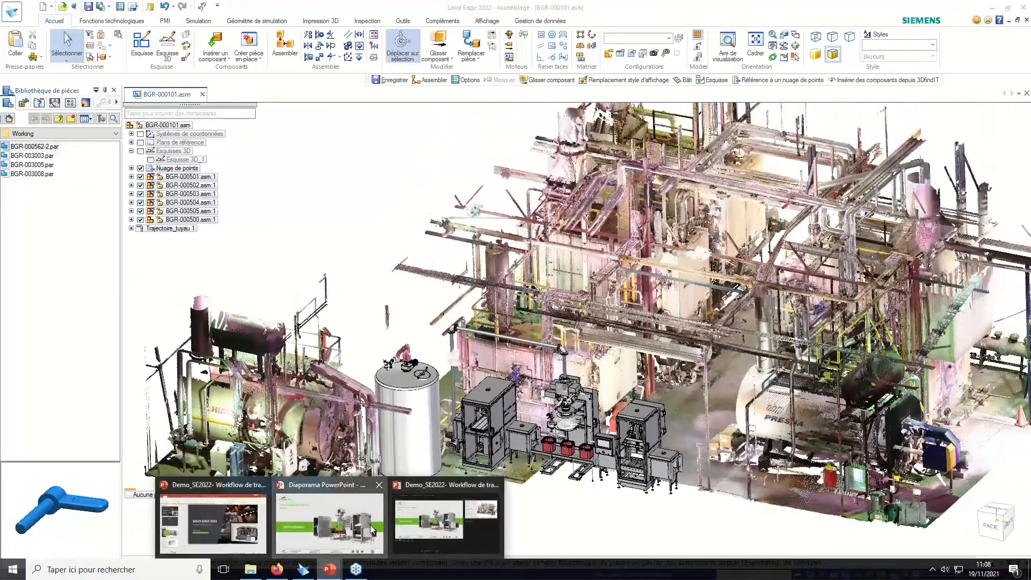
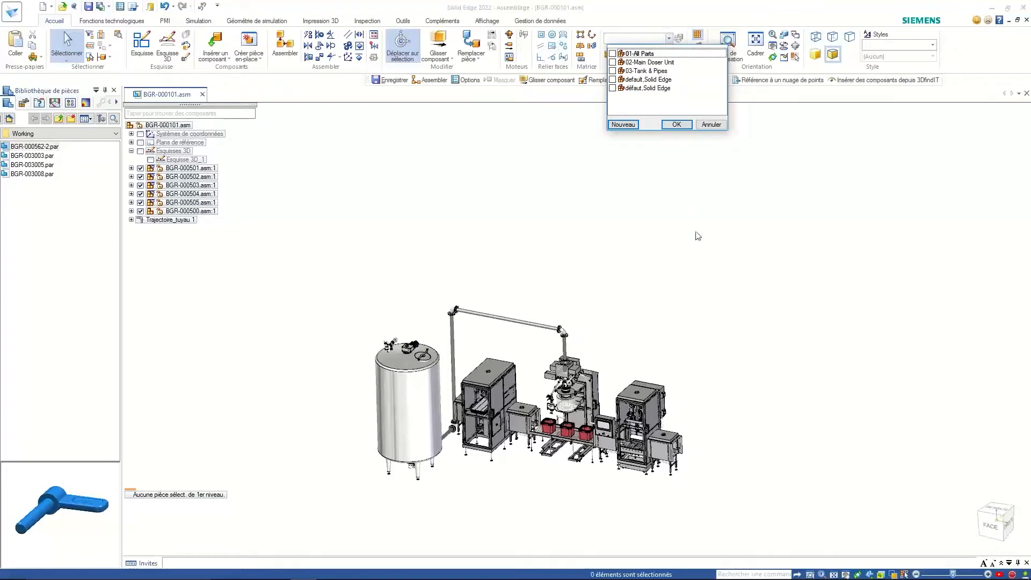
- Apply only the 02-Main Doser Unit display configuration, viewed near-front
middle_click_drag(674, 340, 661, 279)
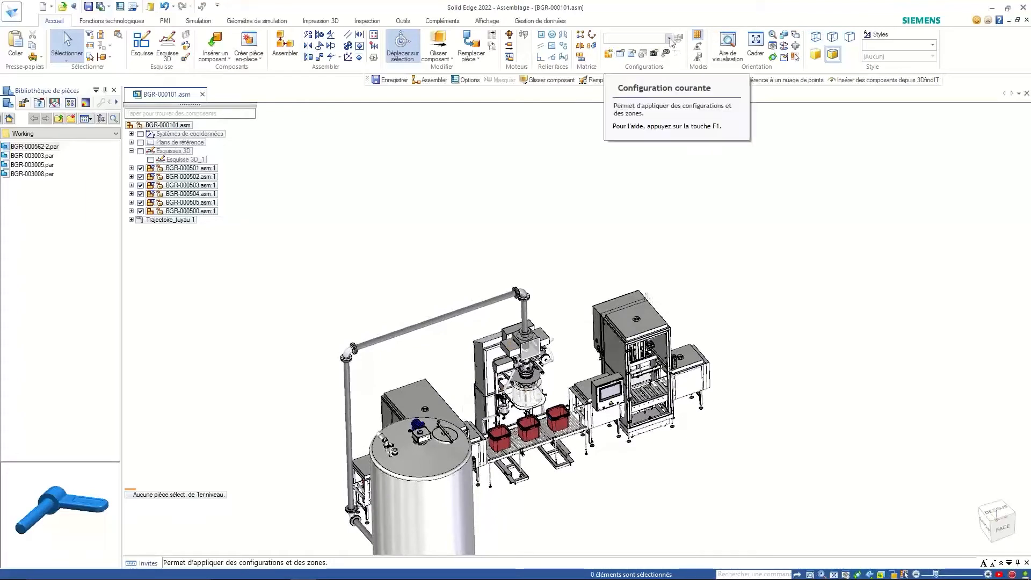
left_click(670, 39)
left_click(645, 63)
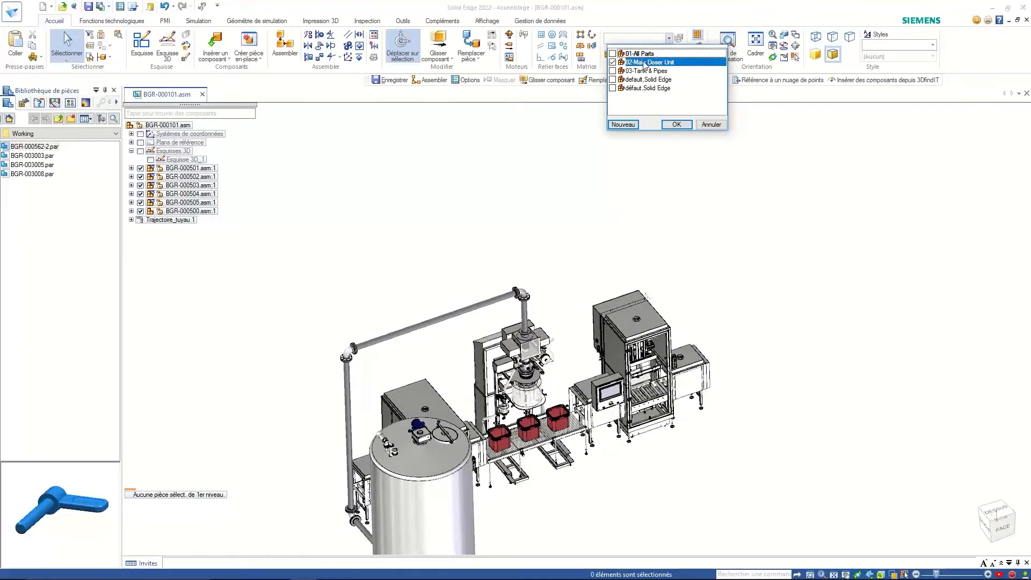
left_click(672, 125)
- From a rear-left view, edit the valve cabinet subassembly in place, then leave in-place editing
middle_click_drag(571, 325, 522, 287)
scroll(481, 424, "up", 4)
middle_click_drag(480, 424, 422, 402)
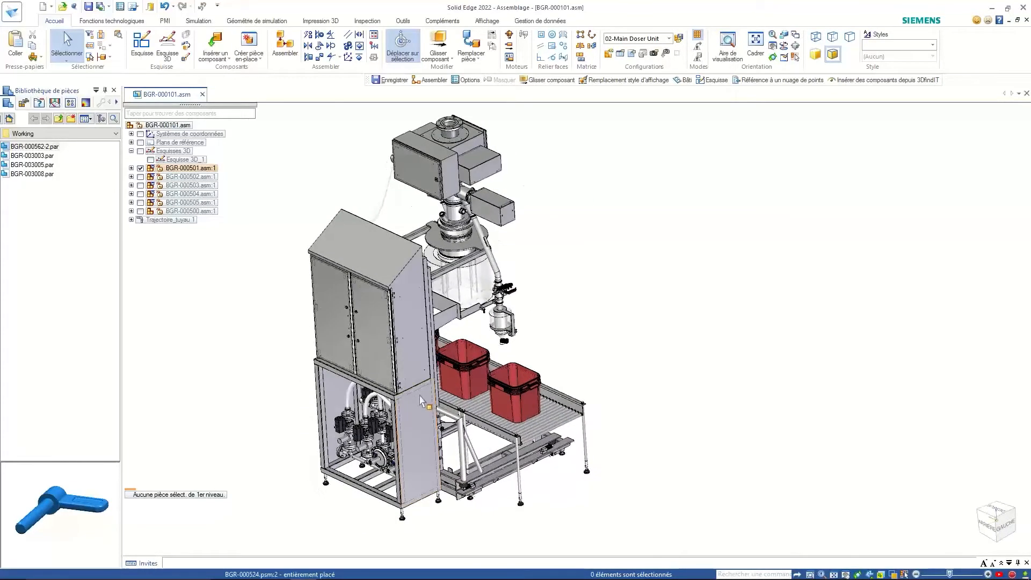
right_click(421, 397)
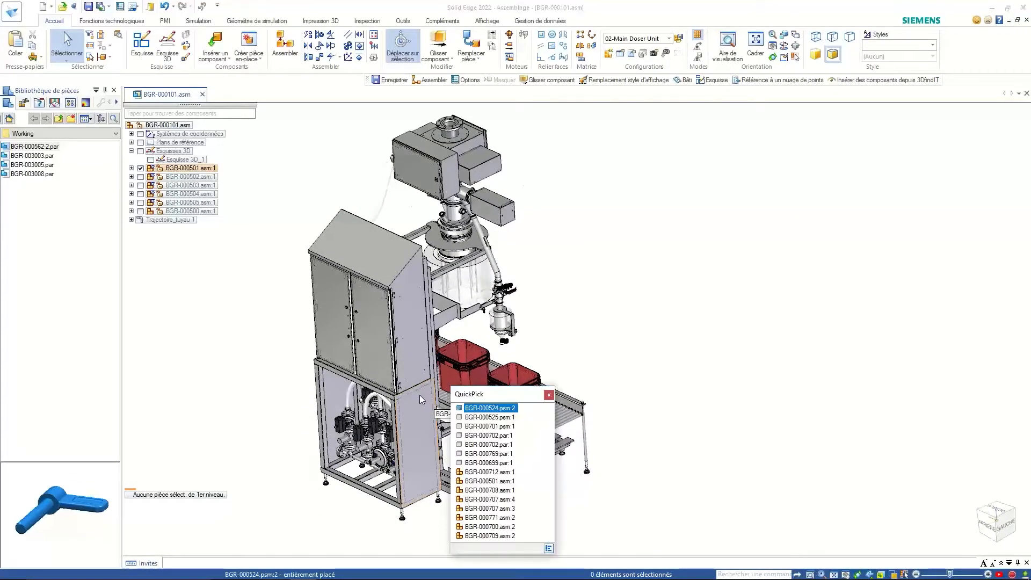
left_click(488, 472)
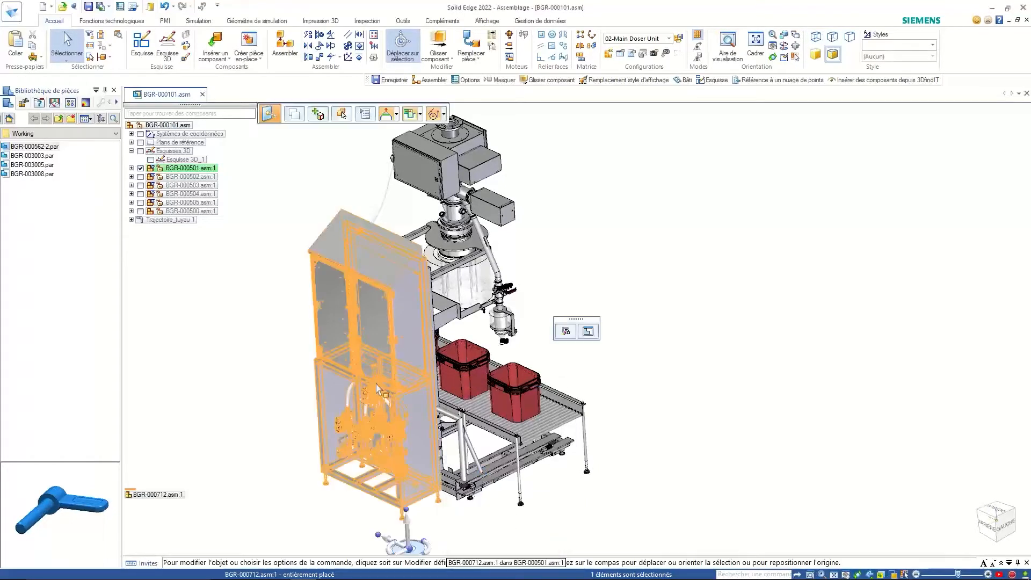
left_click(588, 332)
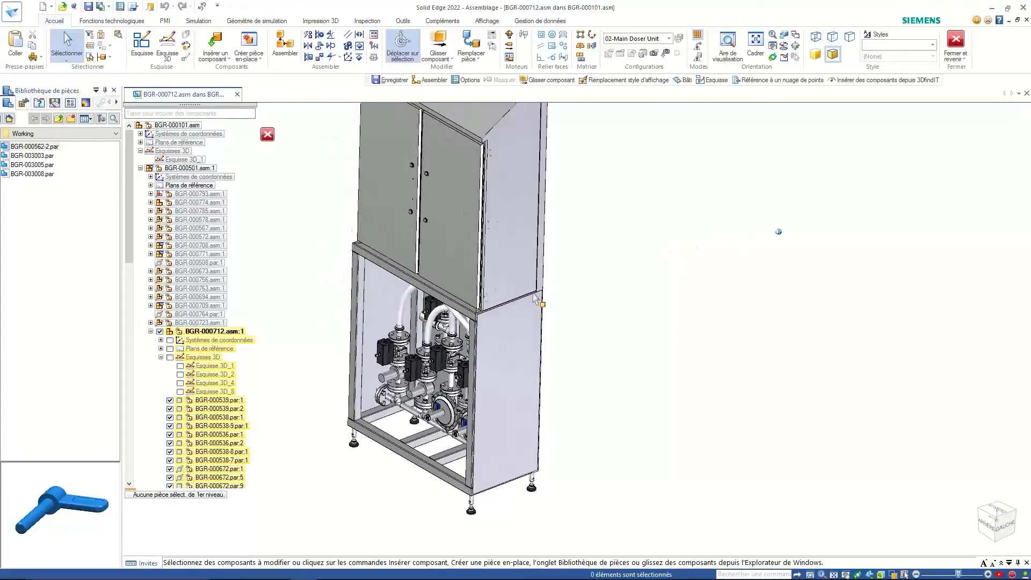
left_click(267, 135)
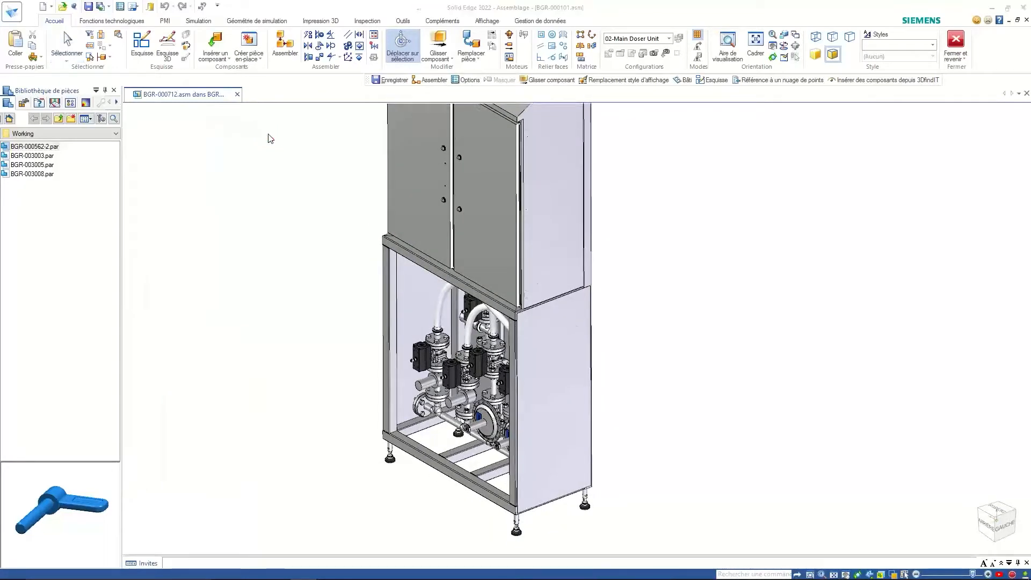
right_click(540, 350)
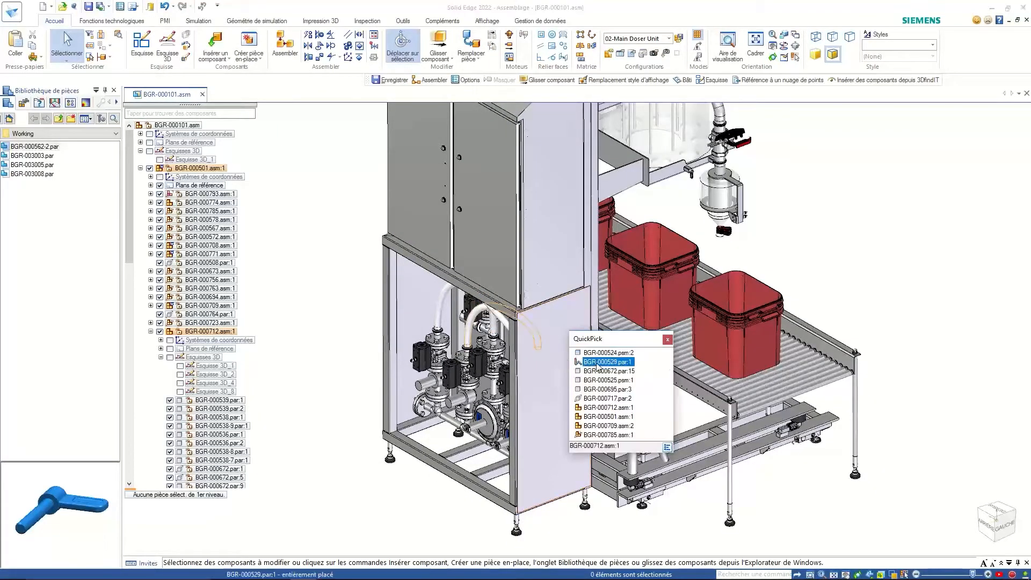
- Open the cabinet subassembly BGR-000712.asm in its own tab and tilt the view
left_click(609, 407)
right_click(334, 273)
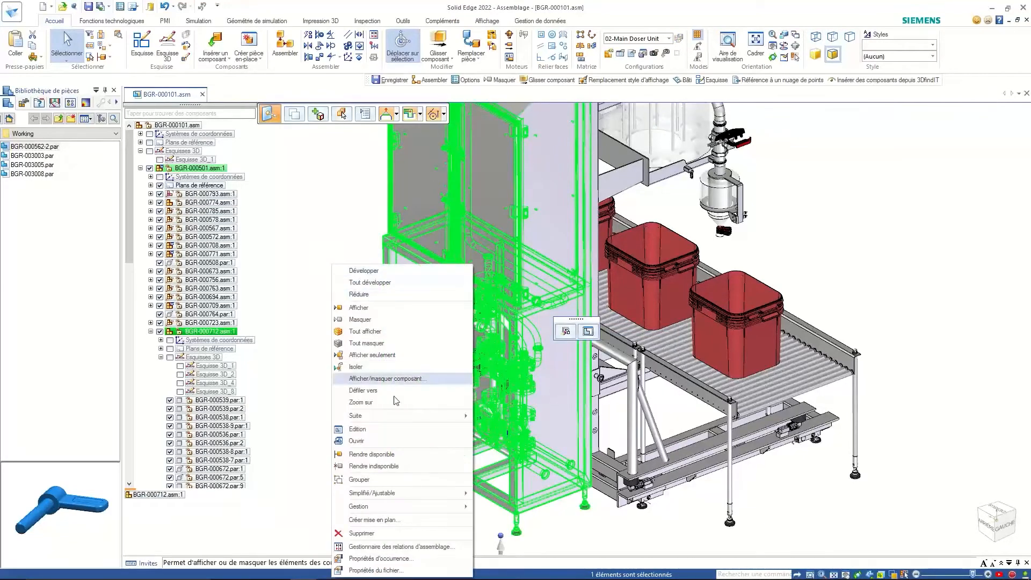
left_click(357, 444)
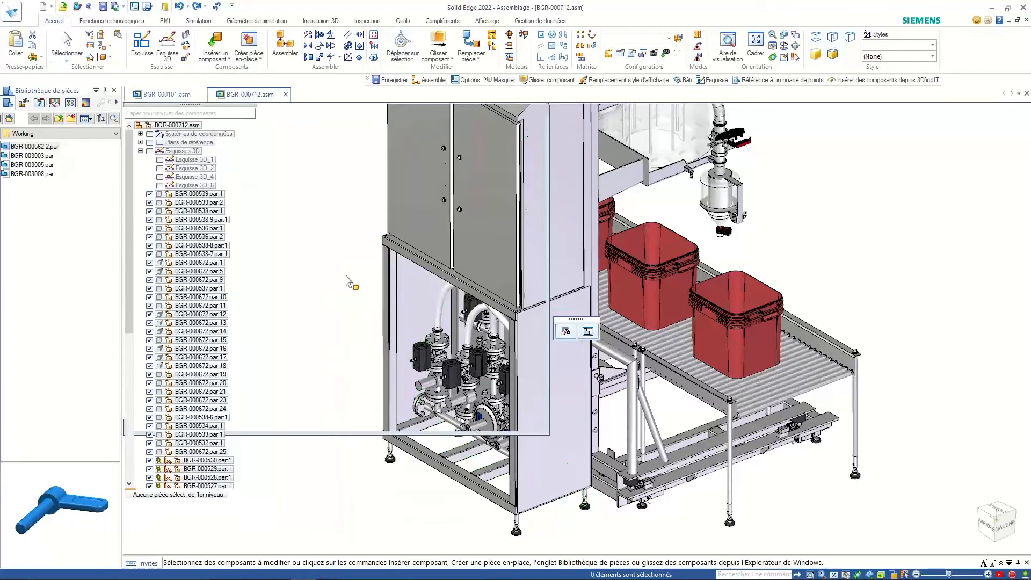
scroll(608, 440, "up", 5)
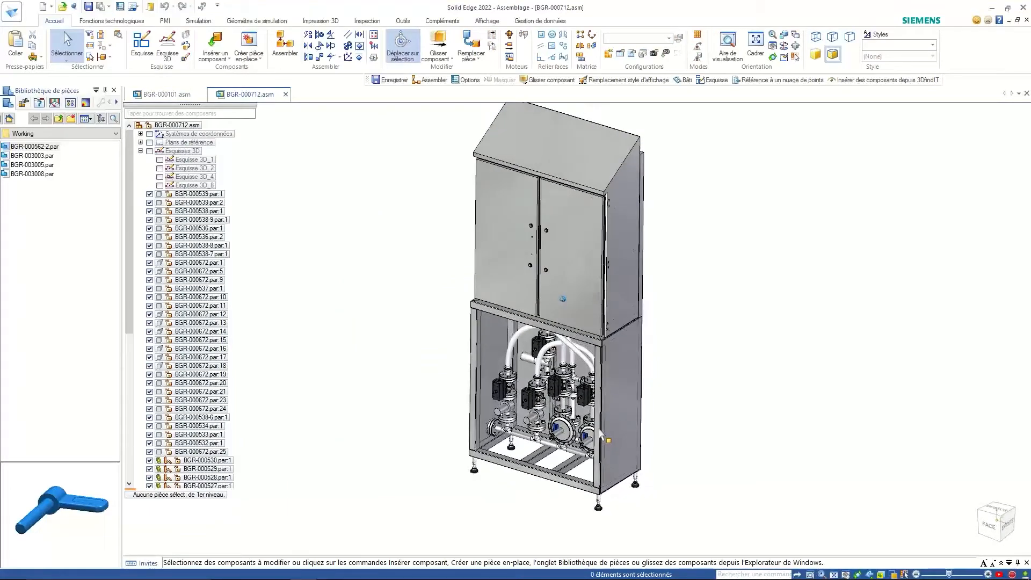
scroll(595, 438, "up", 5)
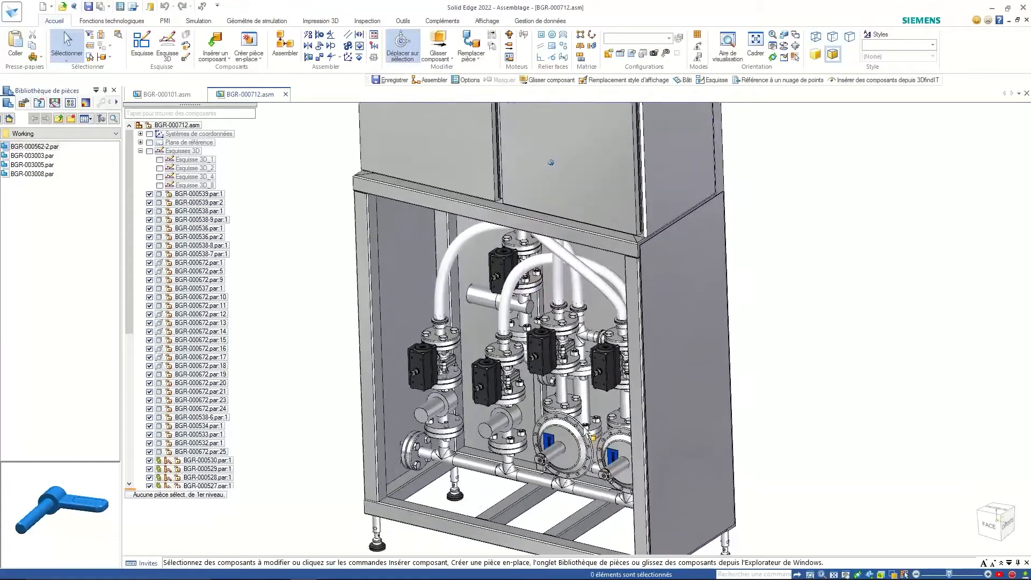
middle_click_drag(352, 337, 258, 263)
- Open the handwheel part BGR-003005.par from the parts library in Solid Edge
left_click(33, 157)
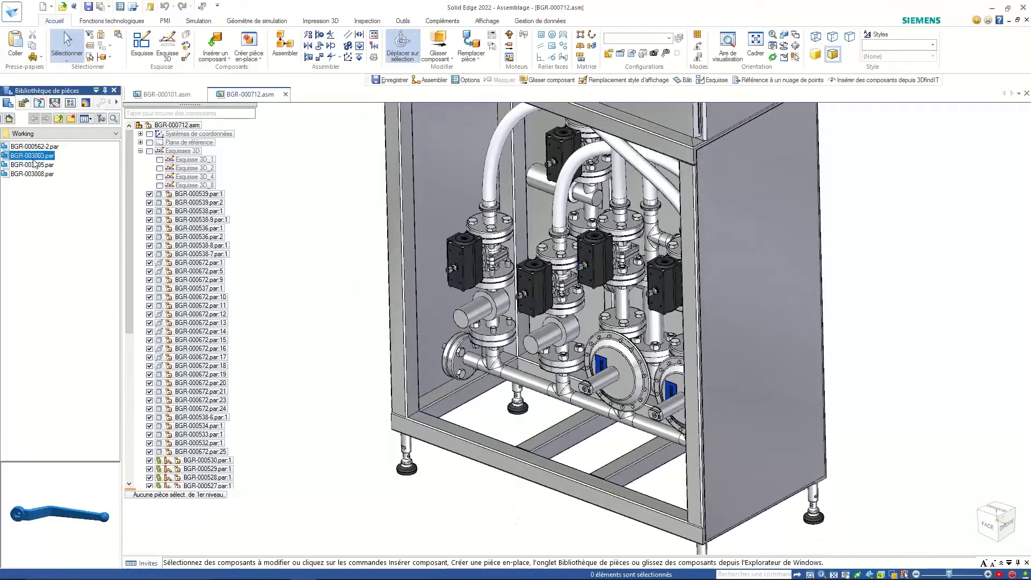
left_click(34, 165)
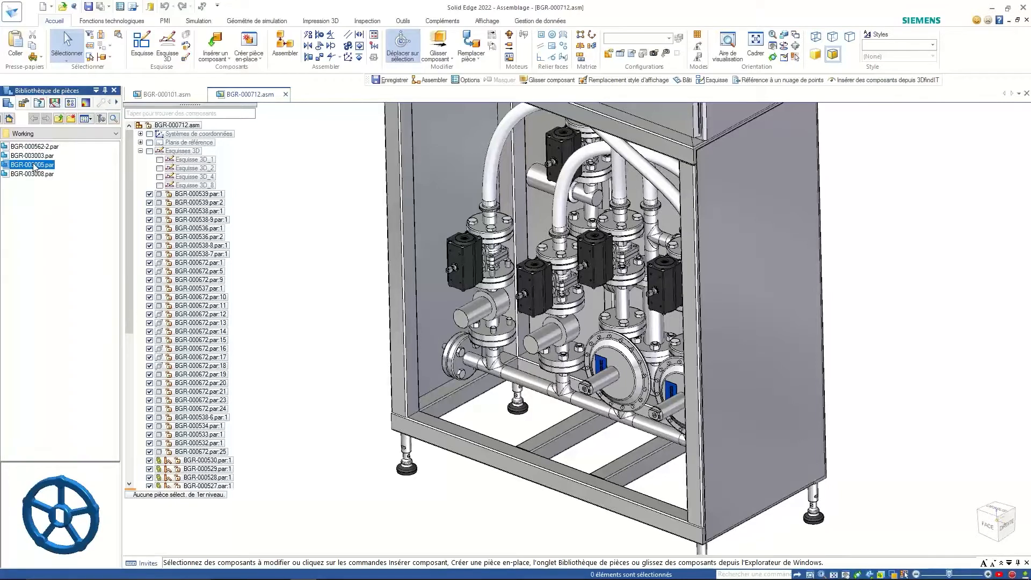
right_click(35, 166)
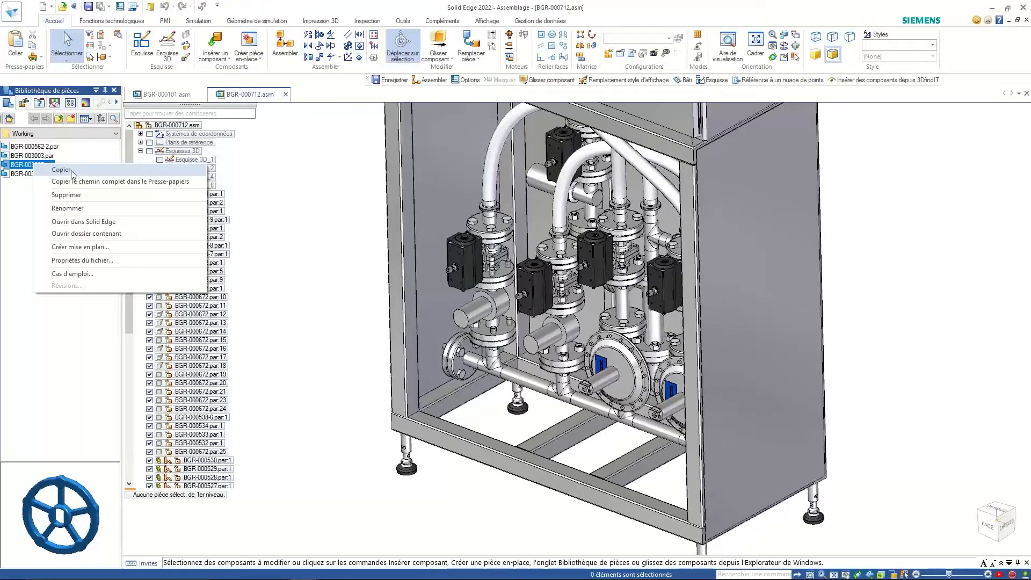
left_click(93, 223)
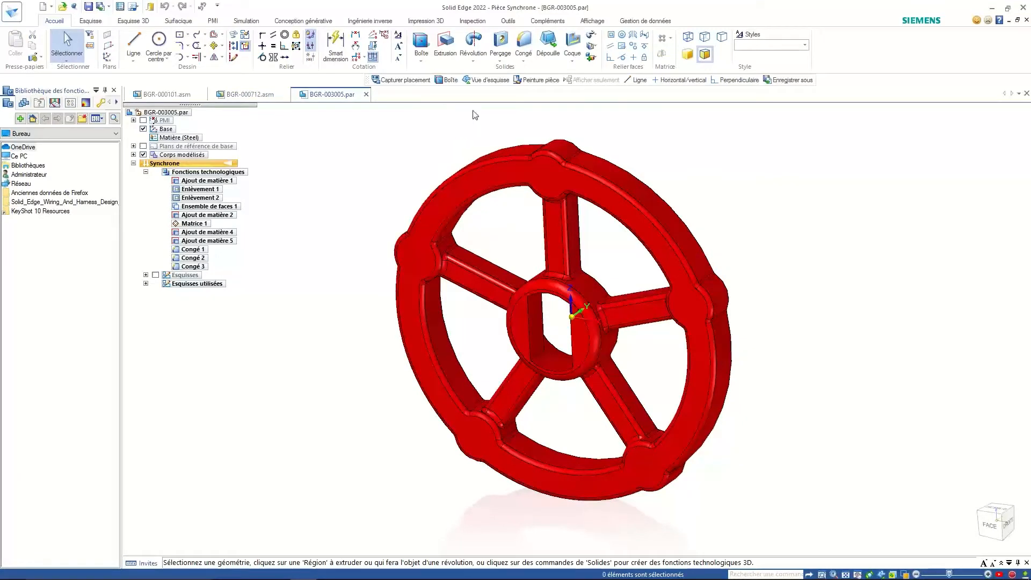
- Review the handwheel's captured Reducing Valve relations, then close BGR-003005.par without saving
left_click(410, 81)
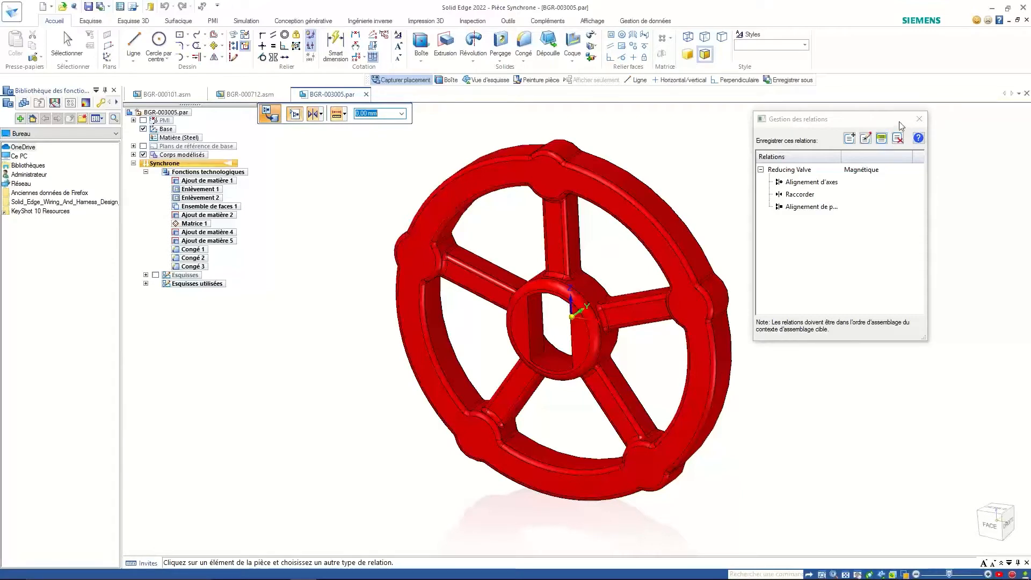
left_click(919, 119)
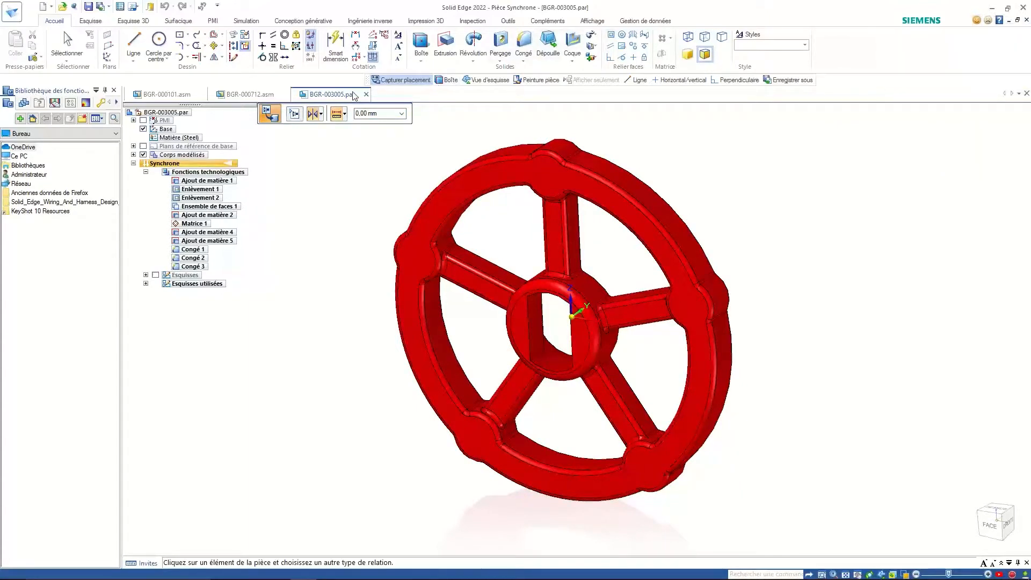
left_click(366, 96)
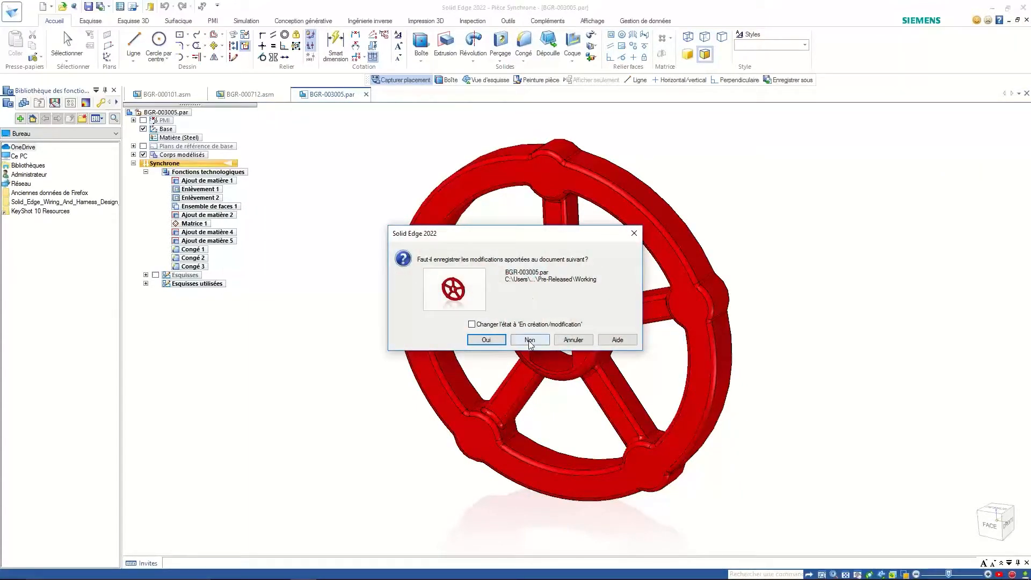
left_click(529, 340)
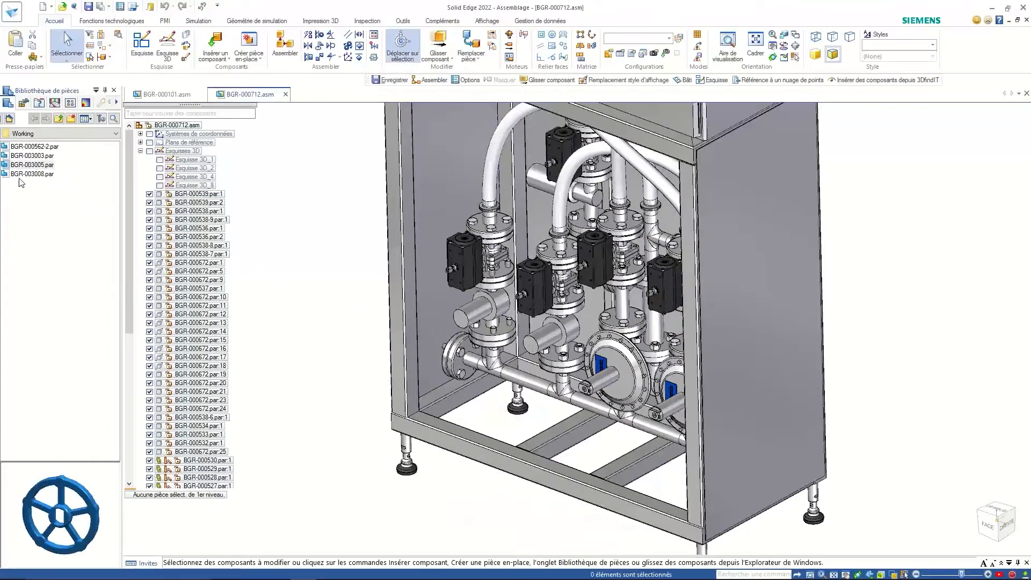
- Drop the handwheel into the cabinet, then undo and delete the misplaced red handwheel
left_click_drag(27, 170, 115, 207)
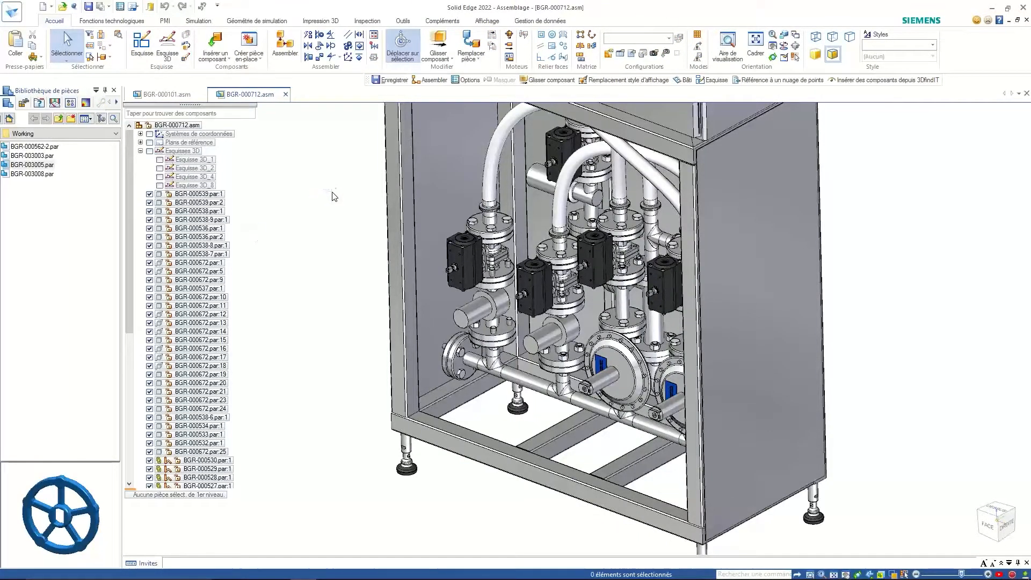
left_click_drag(333, 196, 333, 198)
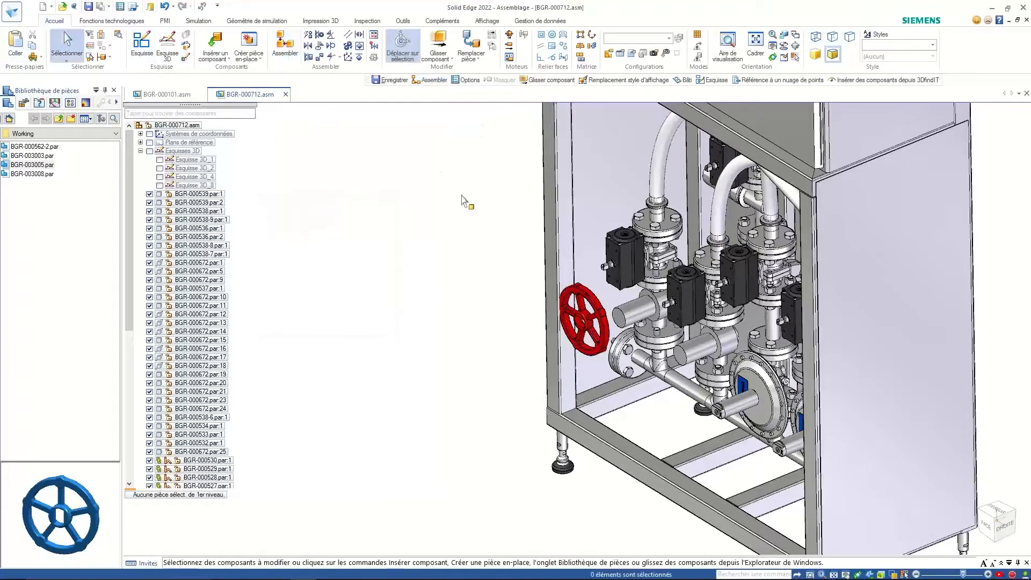
key("ctrl+z")
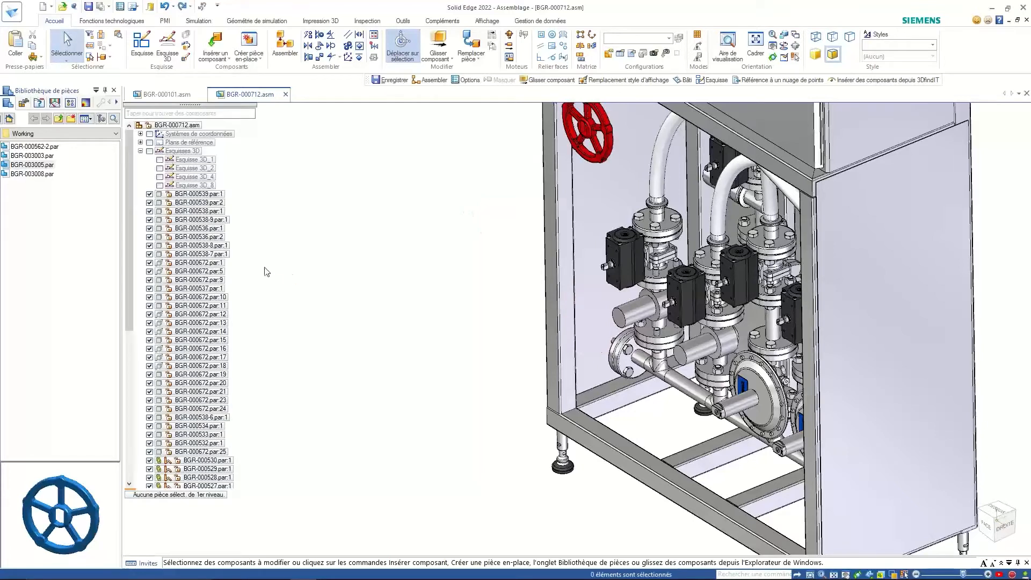
left_click(581, 129)
key("Delete")
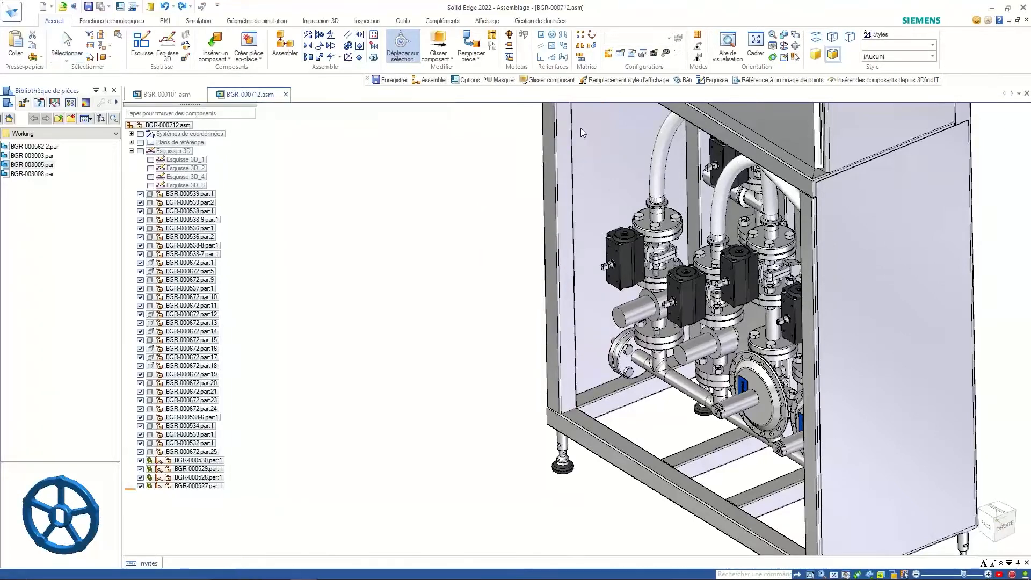
- Place the handwheel again on the valve stem so both reducing valves get handwheels
right_click(183, 125)
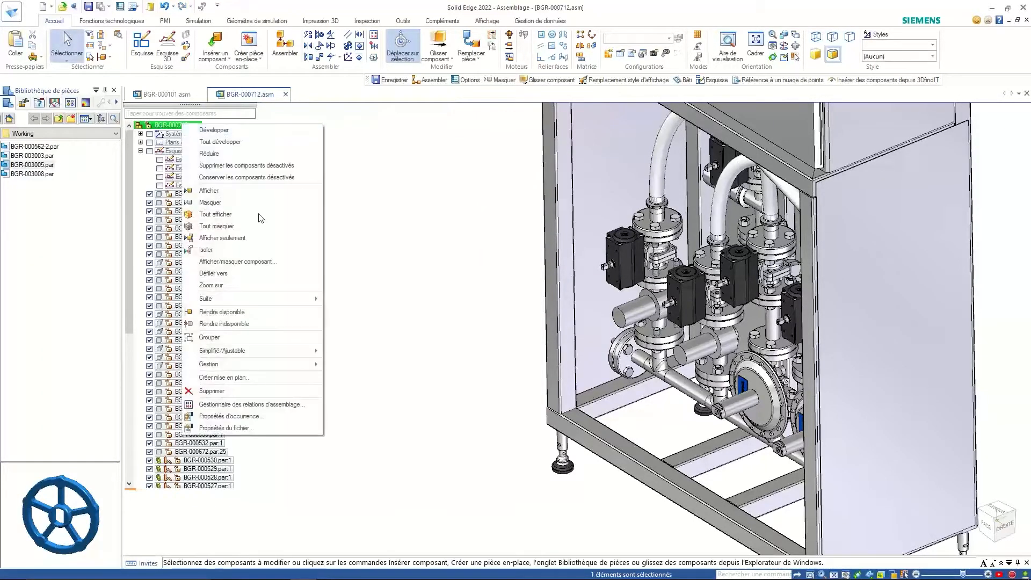
left_click(224, 324)
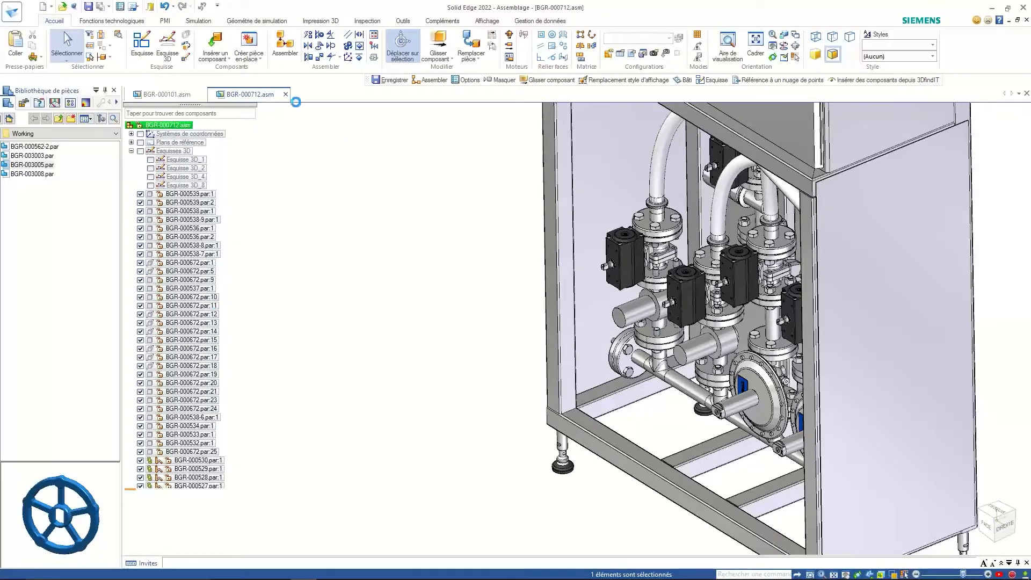
left_click_drag(37, 164, 516, 207)
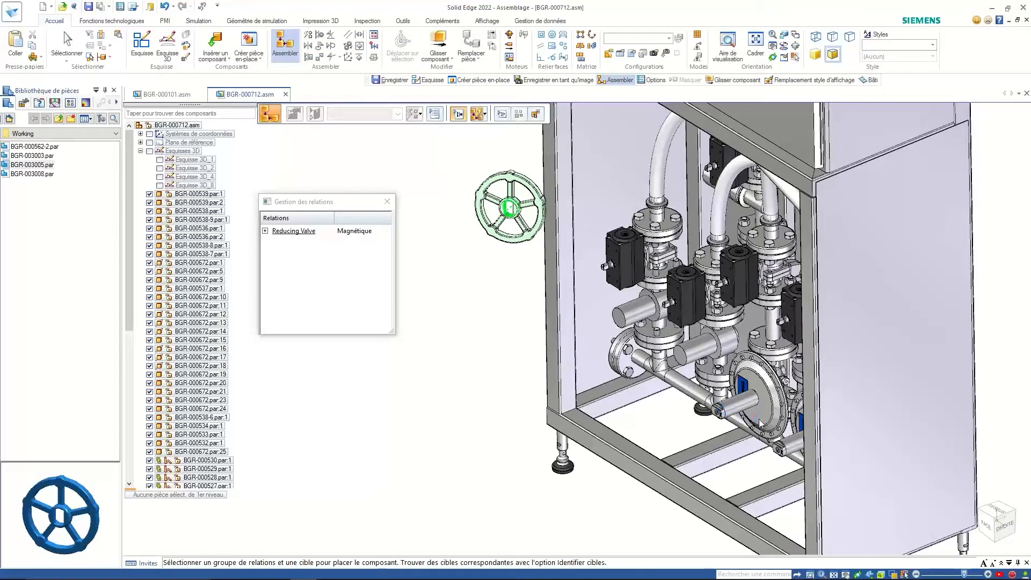
scroll(762, 426, "up", 5)
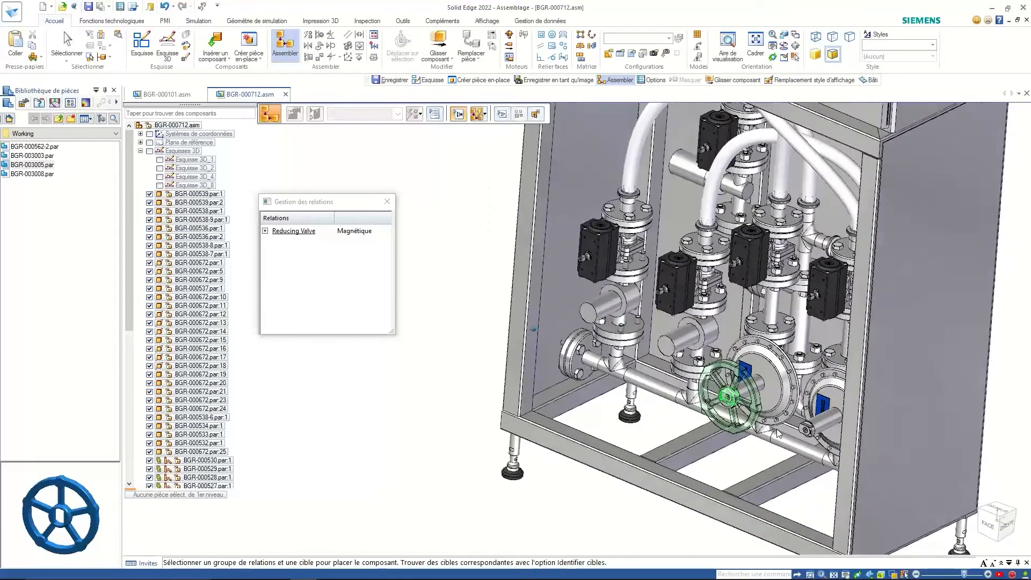
scroll(778, 433, "up", 1)
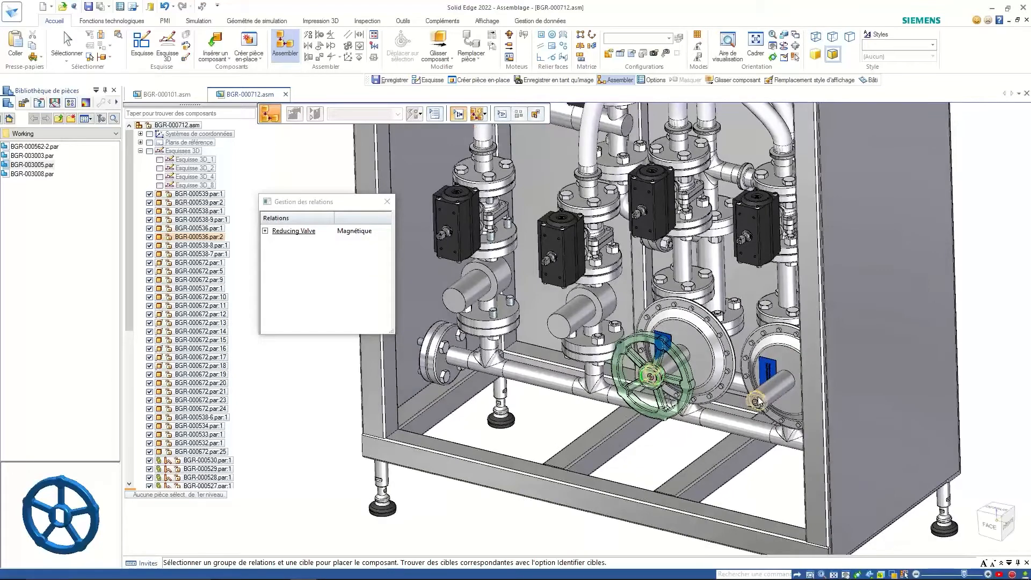
left_click(758, 402)
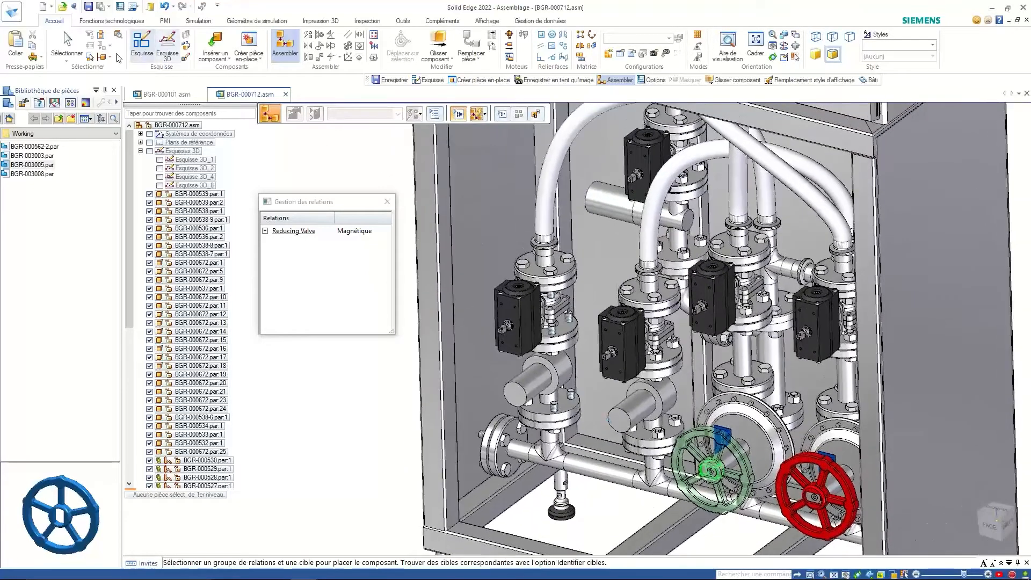
left_click(67, 46)
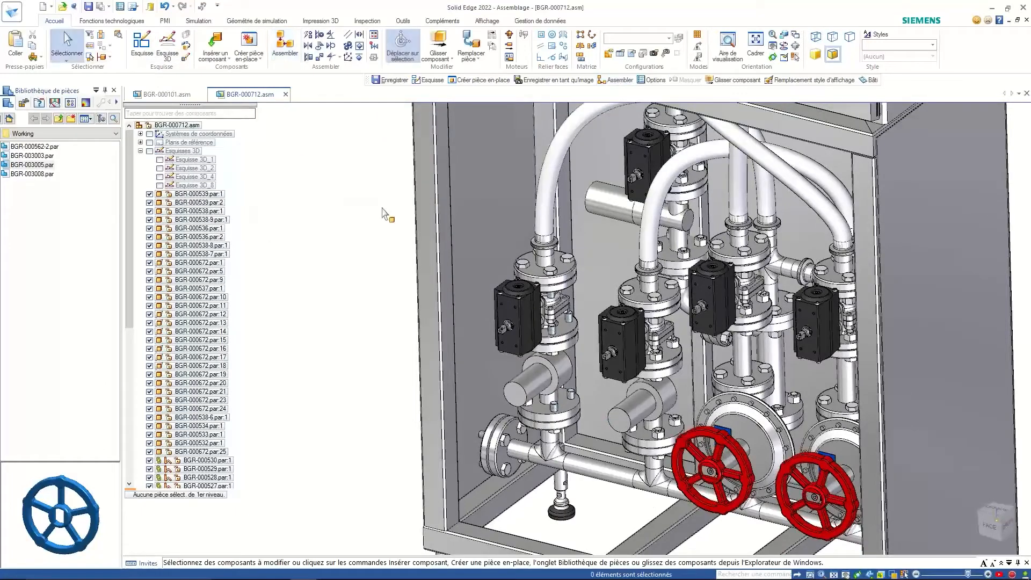
scroll(564, 358, "up", 4)
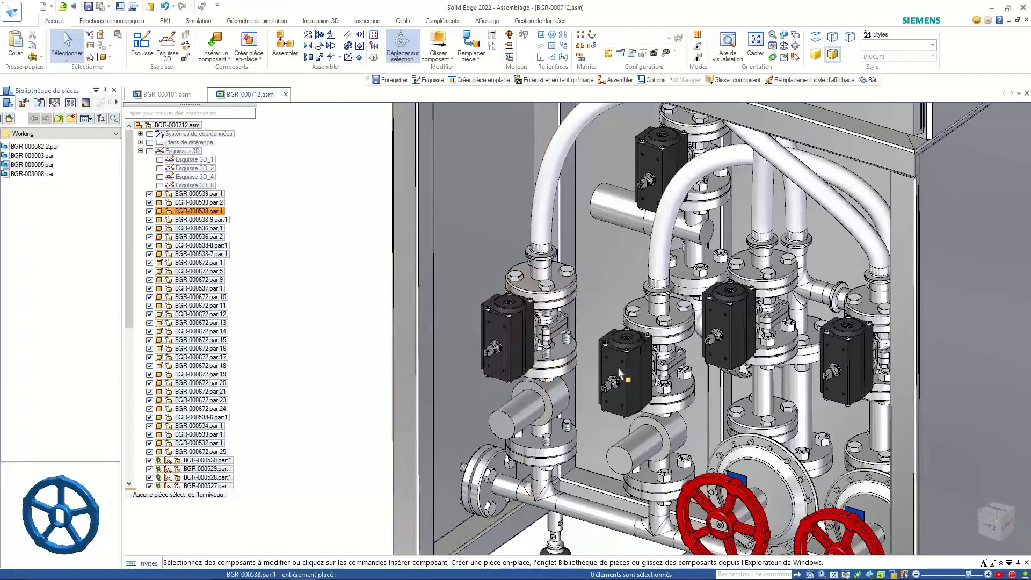
- Insert lever BGR-003003.par and auto-identify targets to fit yellow levers on all five actuators
left_click(26, 174)
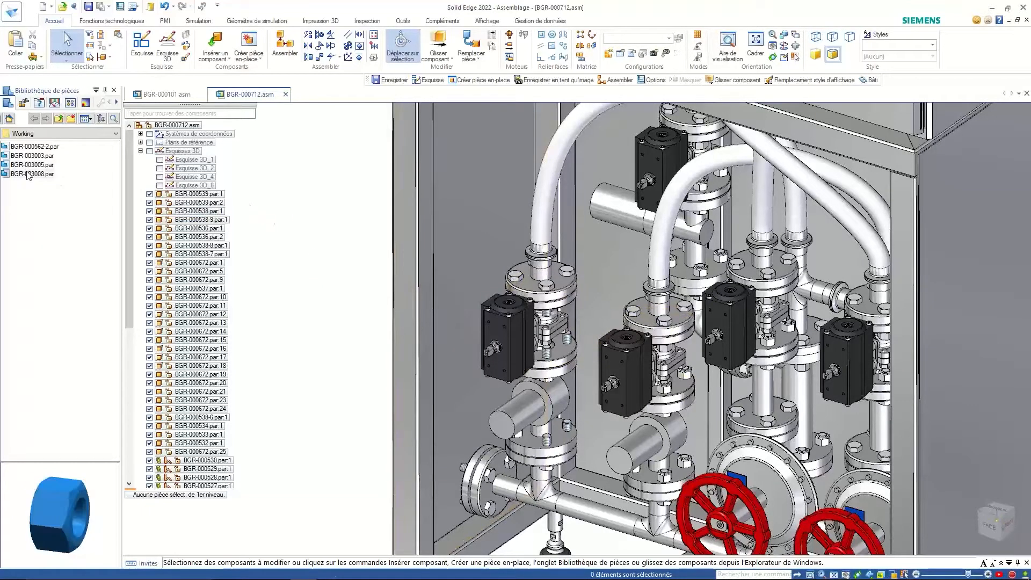
left_click(33, 156)
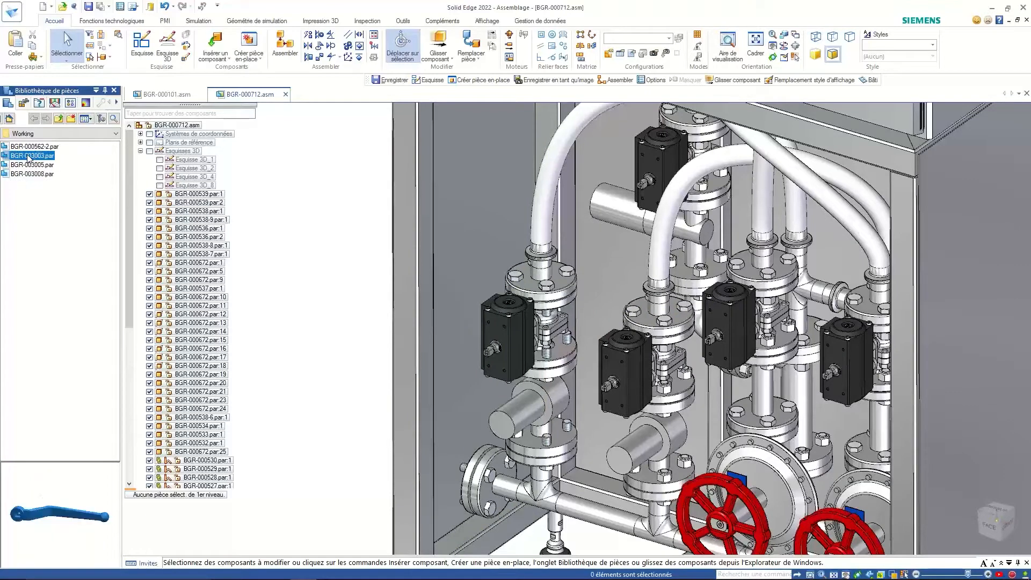
left_click_drag(27, 155, 306, 211)
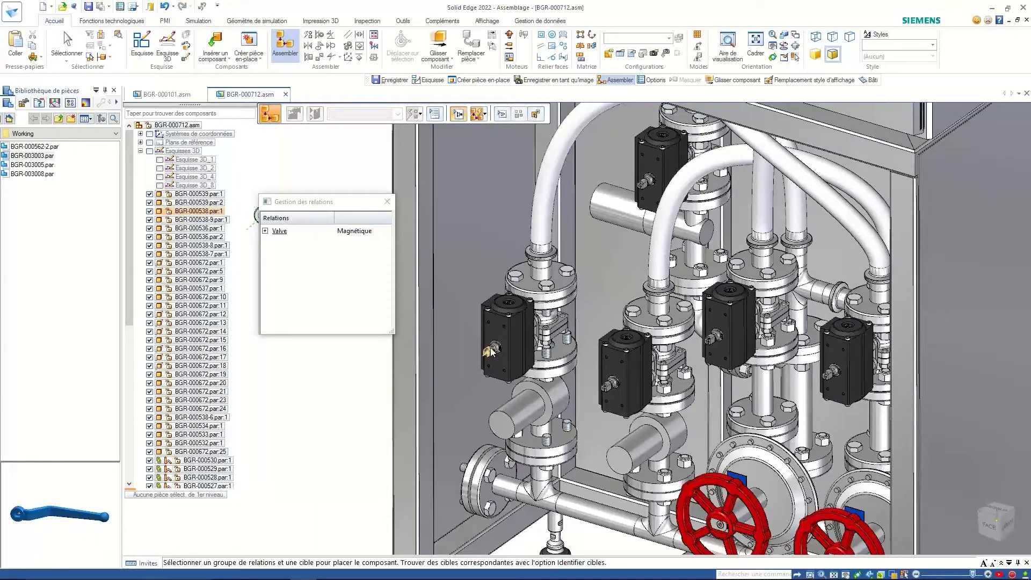
left_click(503, 115)
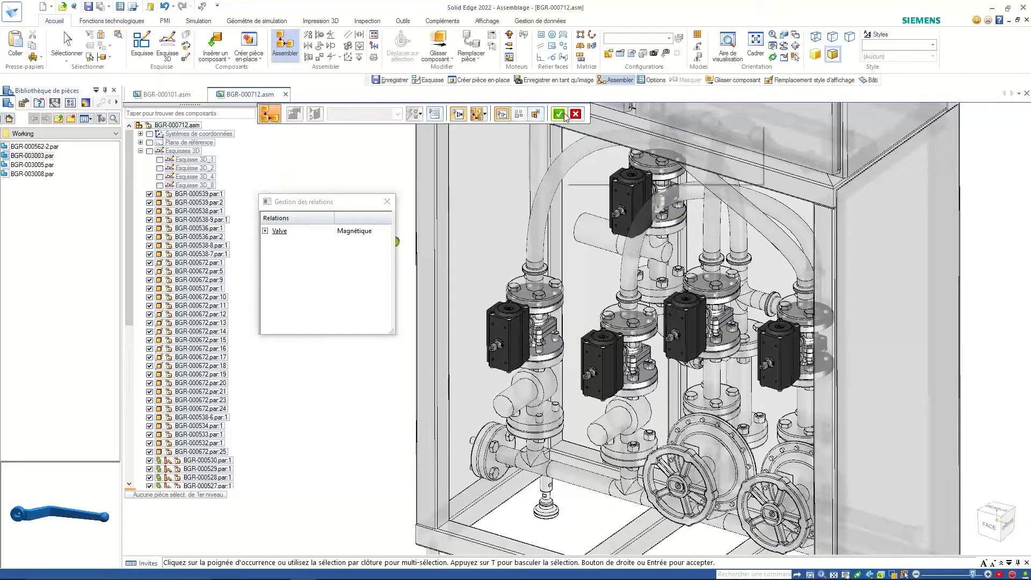
left_click(537, 115)
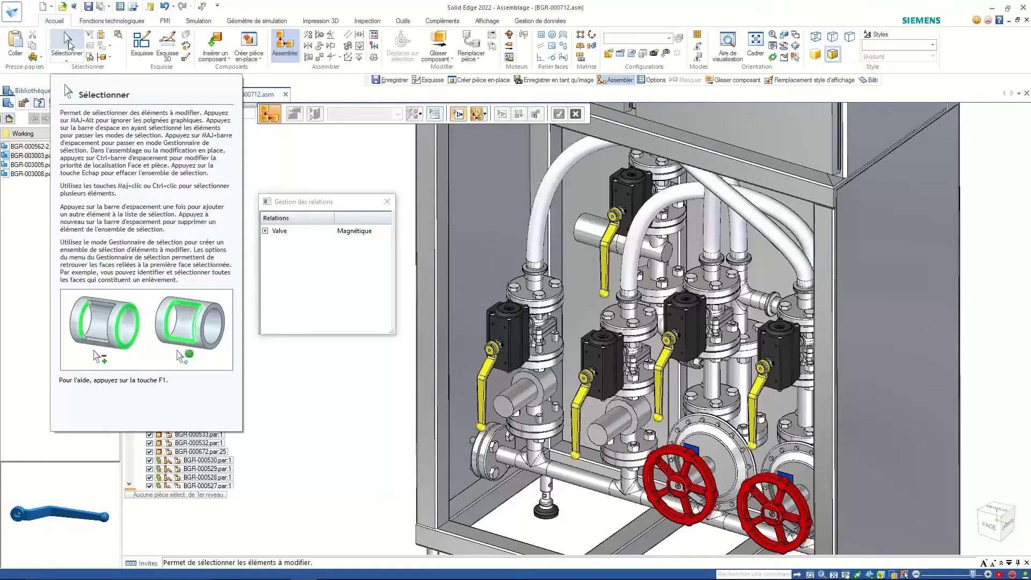
left_click(68, 44)
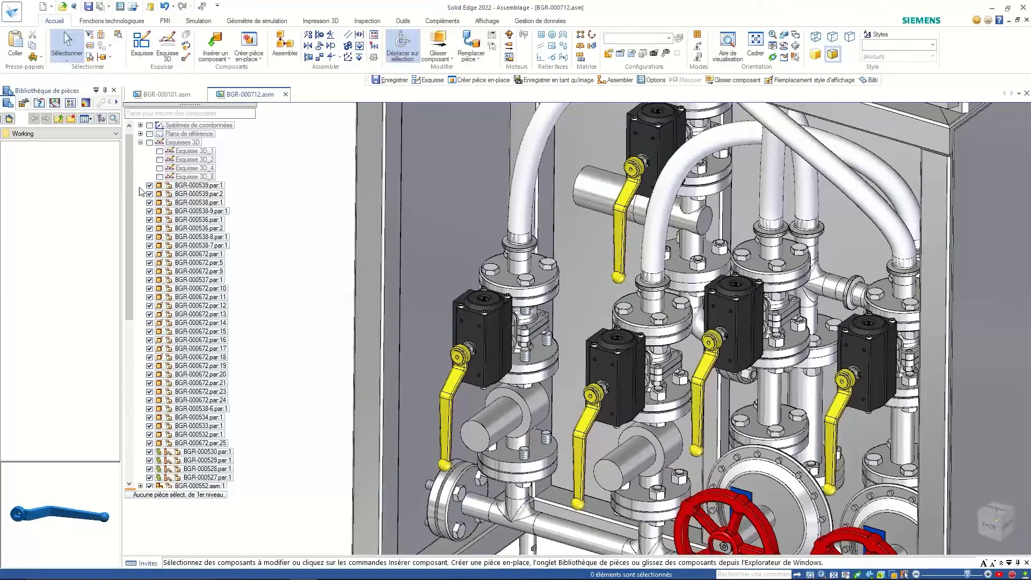
- Browse the parts library back to the Working folder and select hex nut BGR-003008.par
left_click(82, 135)
left_click(81, 134)
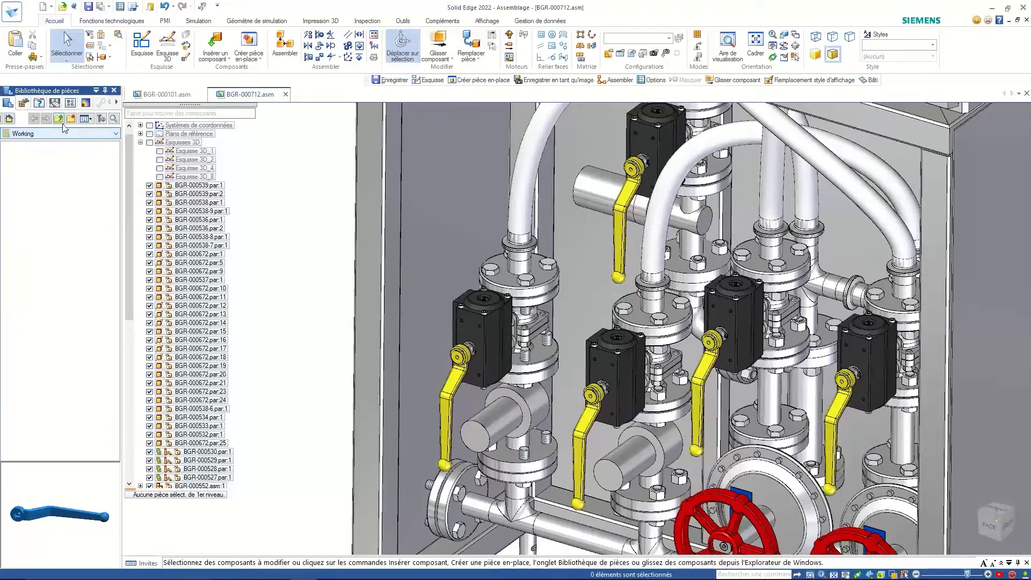
left_click(59, 118)
left_click(35, 119)
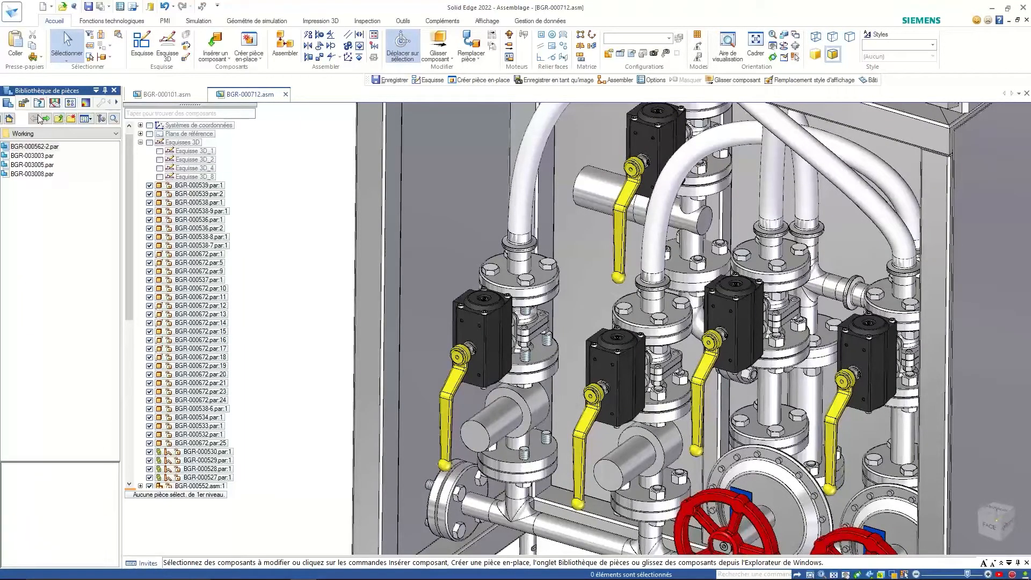
left_click(34, 167)
left_click(35, 175)
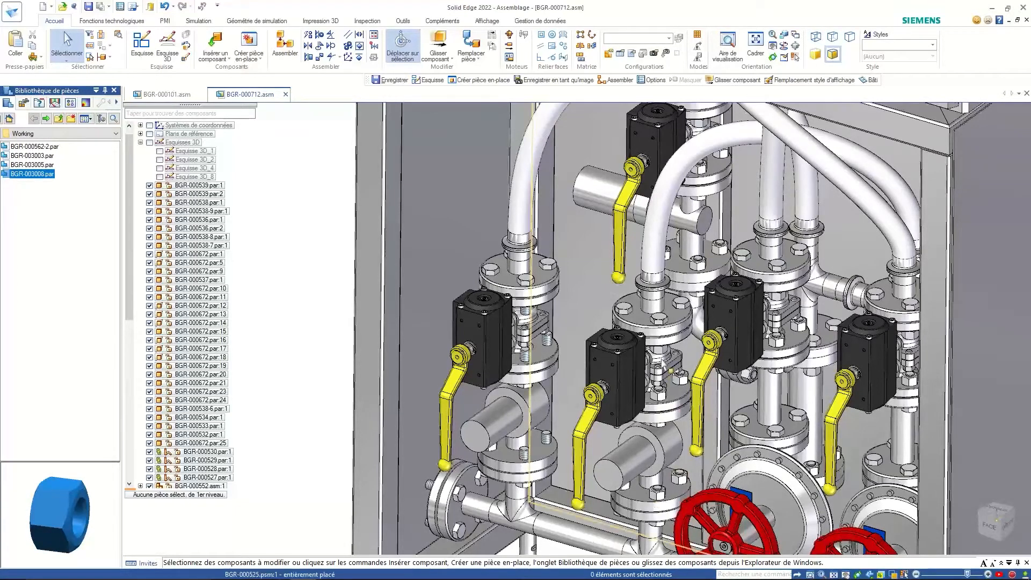
- With the valves viewed front-on, drag hex nut BGR-003008.par into the cabinet assembly
middle_click_drag(576, 344, 575, 268)
left_click(26, 173)
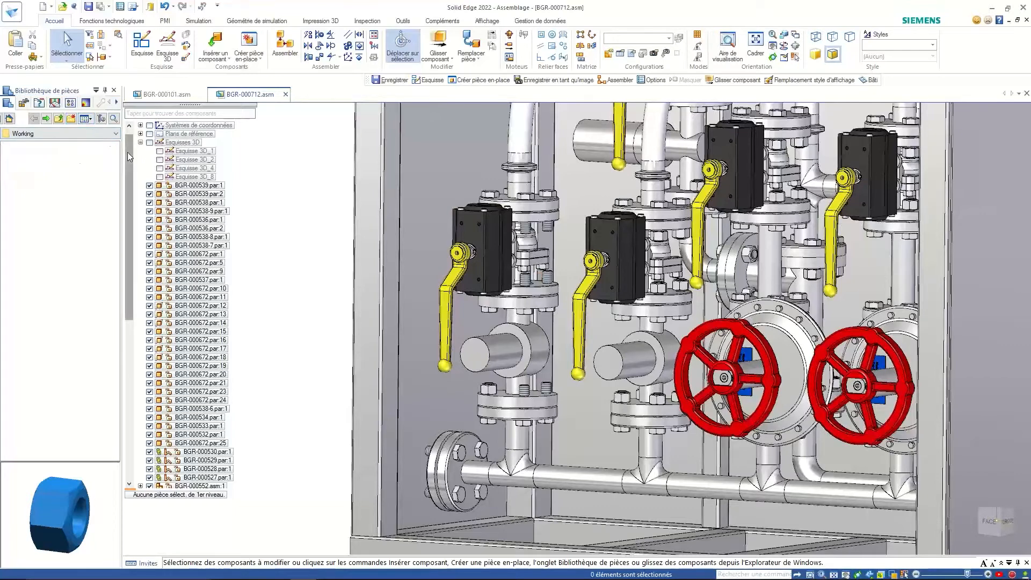
left_click(50, 117)
left_click(31, 118)
left_click(36, 165)
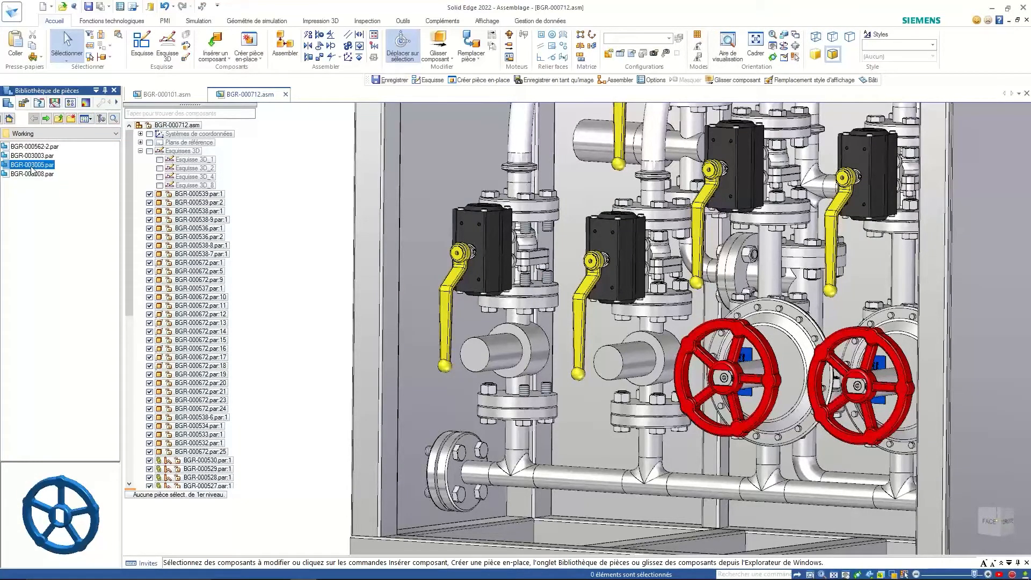
left_click(33, 175)
left_click_drag(34, 177, 311, 216)
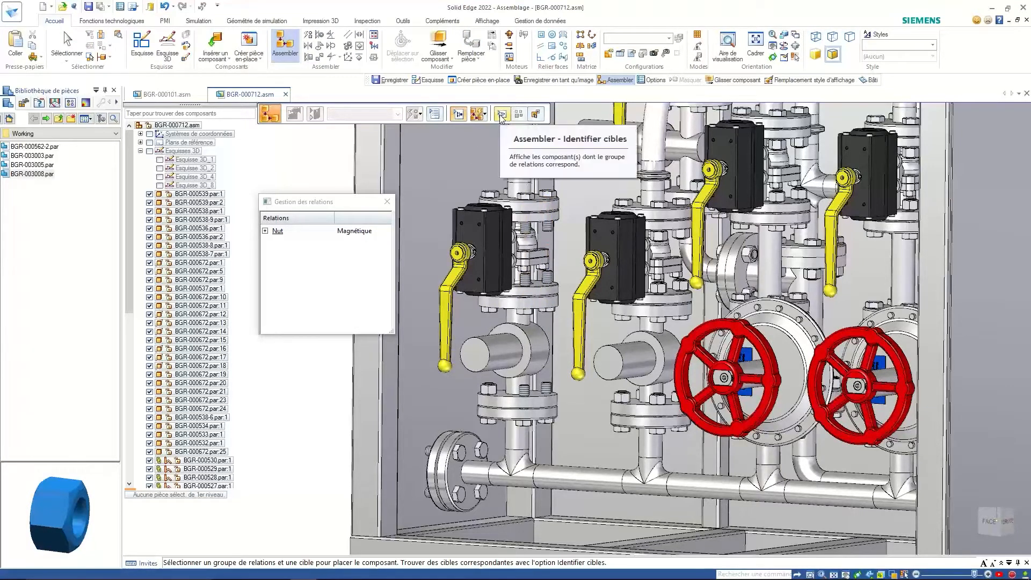
- Target nuts on only the upper-left valve bolts and three lower-flange bolts, then accept
left_click(522, 390)
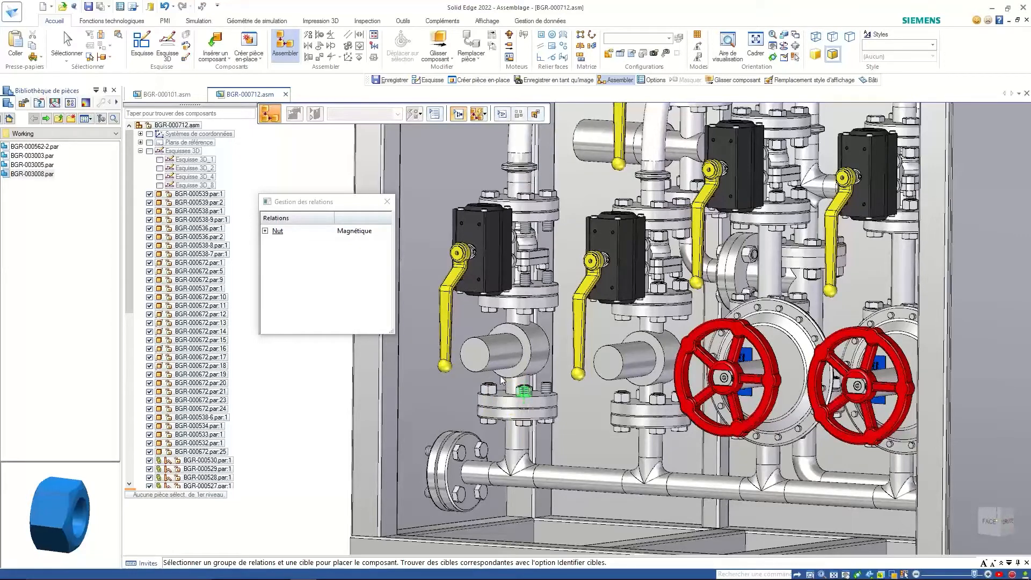
left_click(502, 115)
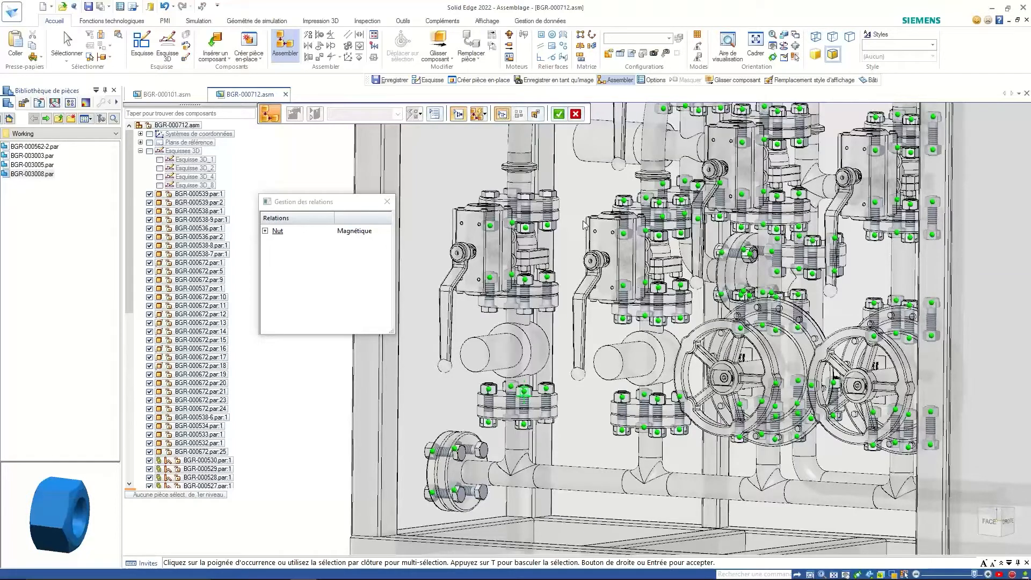
left_click(576, 114)
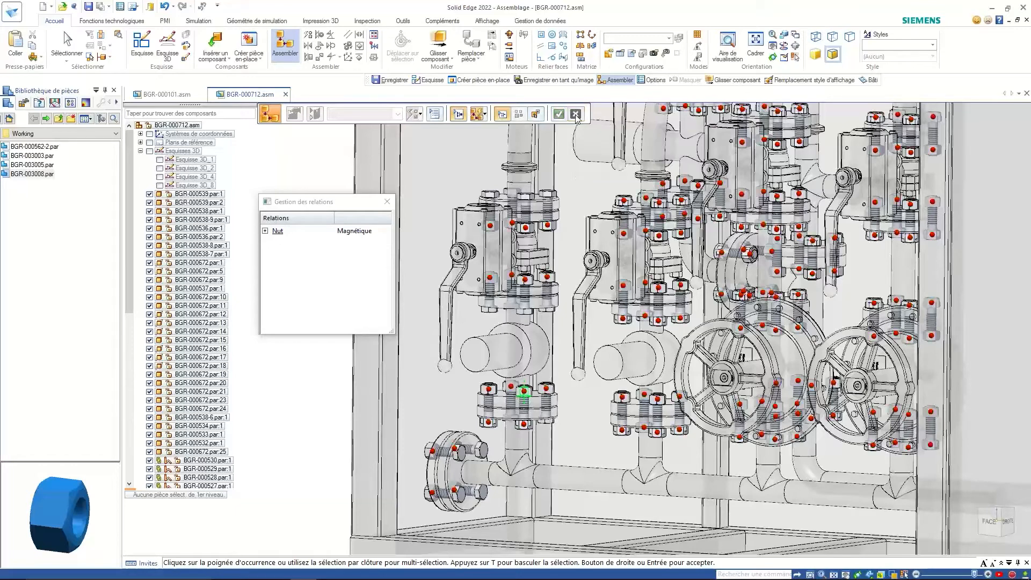
left_click_drag(428, 178, 559, 290)
left_click_drag(504, 366, 553, 403)
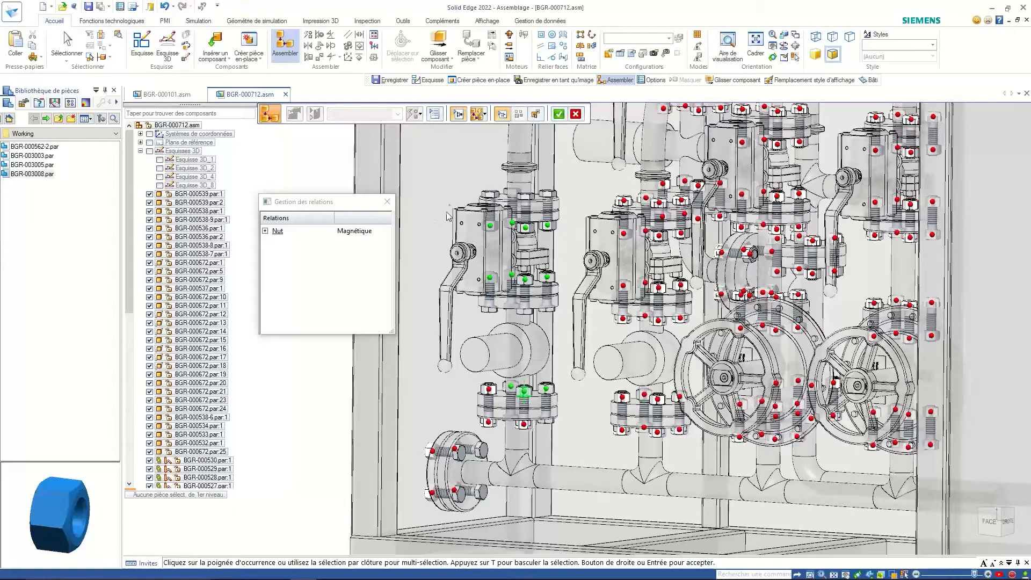
left_click(560, 115)
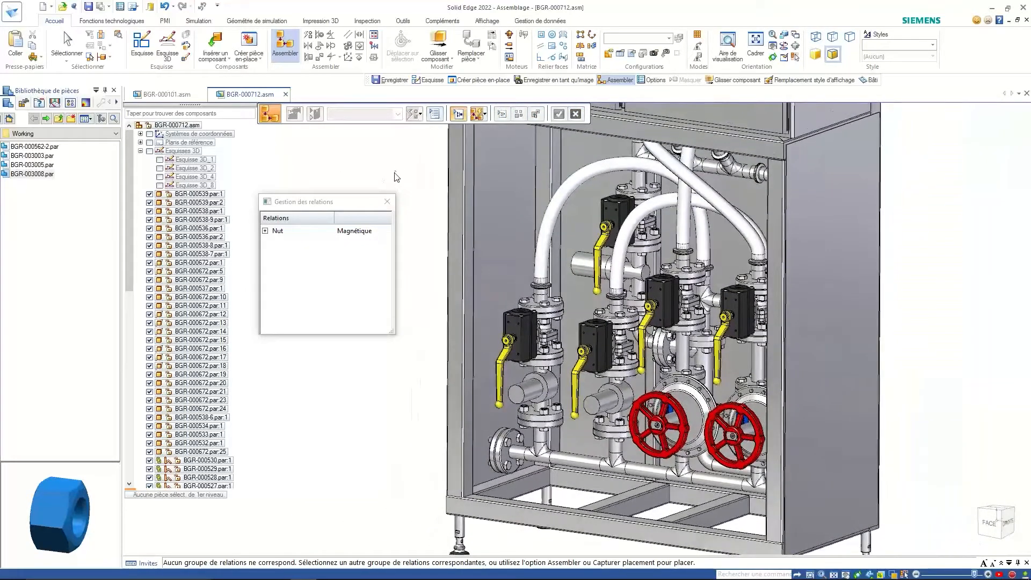
- Finish the nut placement and close BGR-000712.asm without saving, then switch windows
left_click(67, 43)
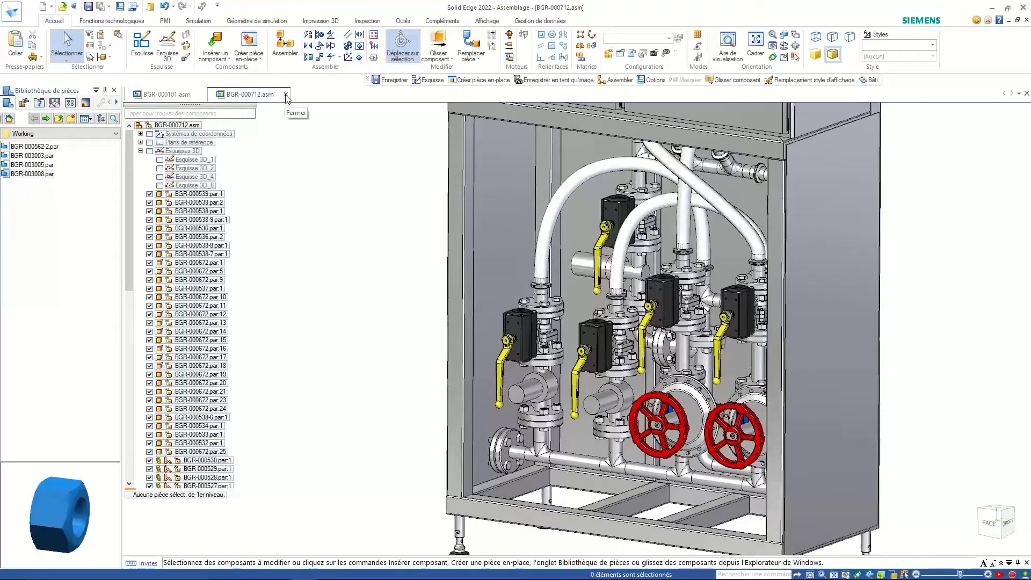
left_click(286, 94)
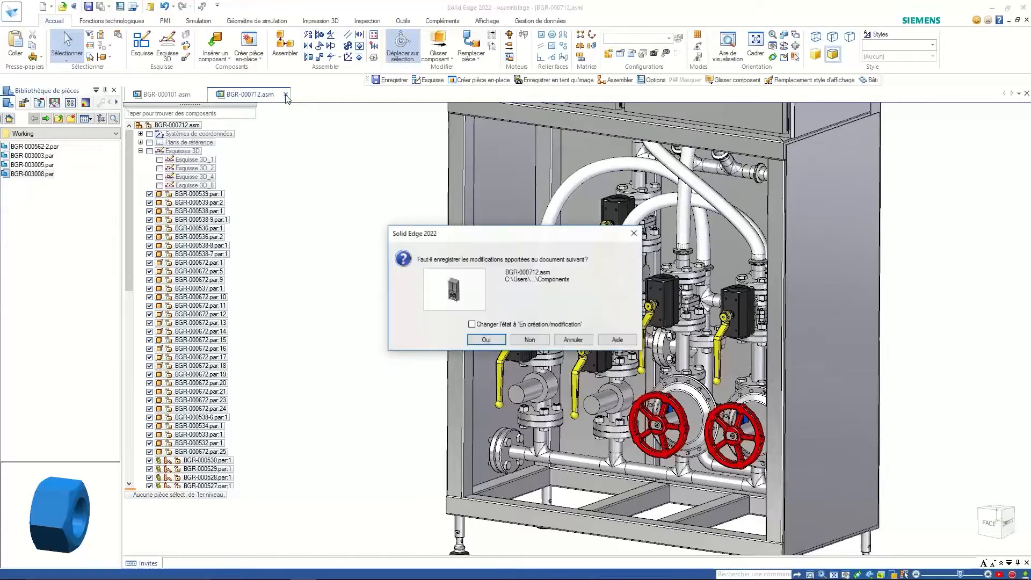
left_click(528, 340)
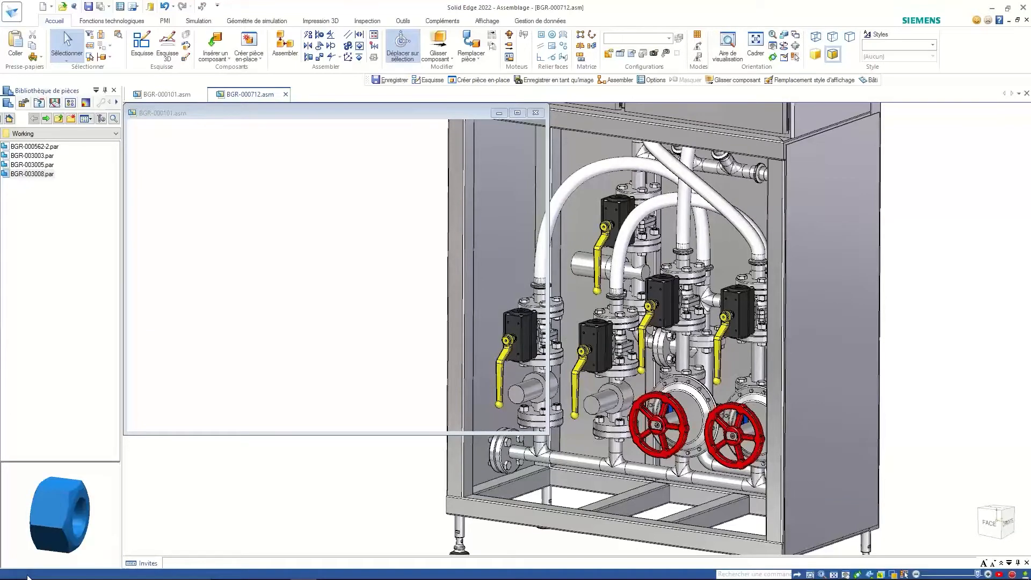
key("alt+Tab")
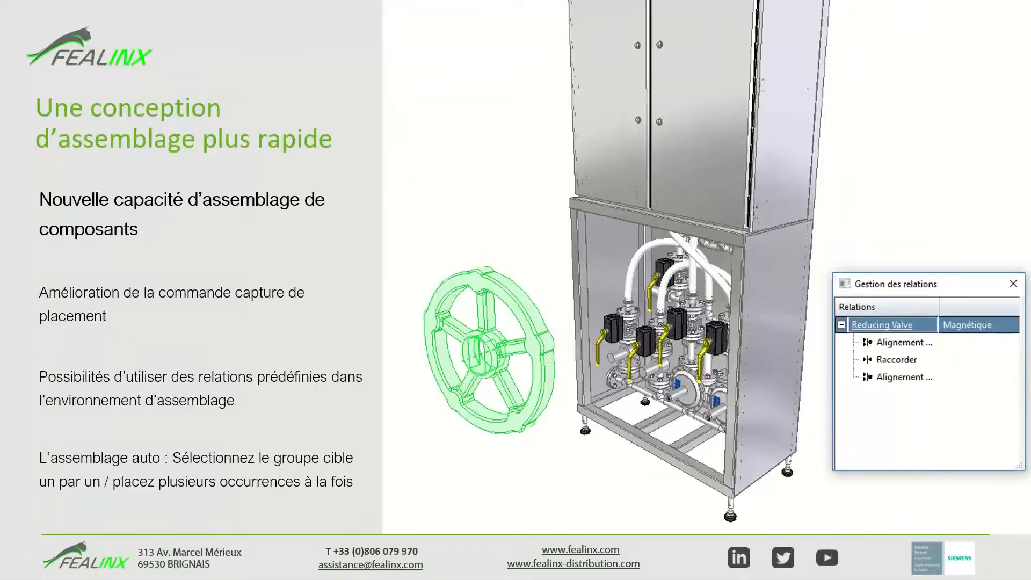
- Advance the slideshow to the 'Création automatisée de goussets sur les bâtis' slide
key("Right")
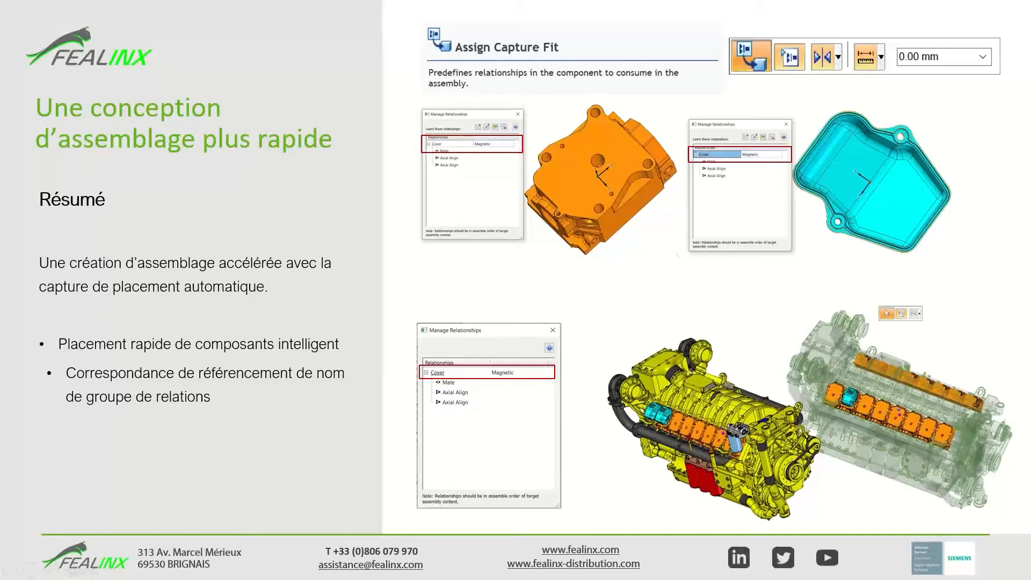
key("Right")
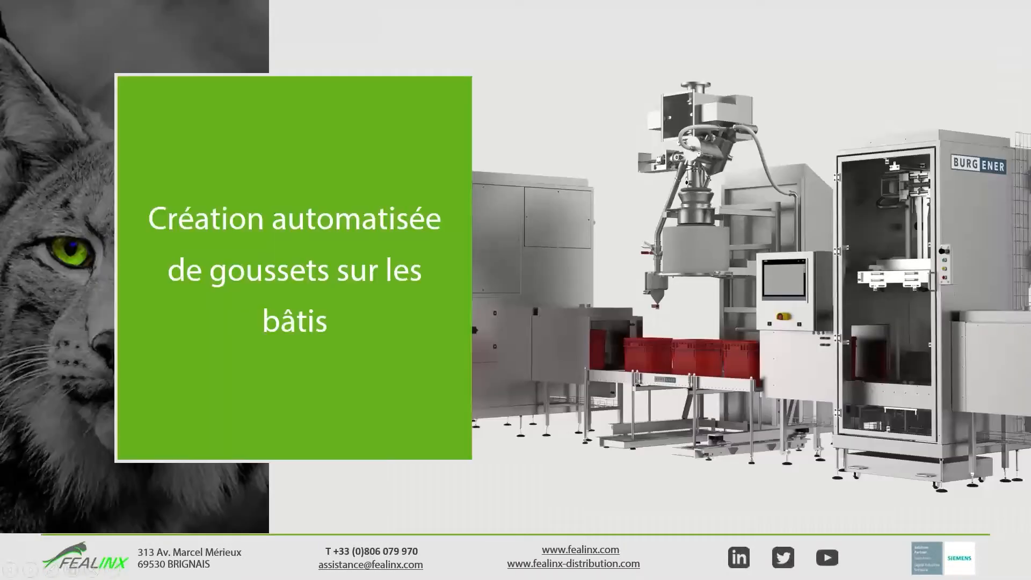
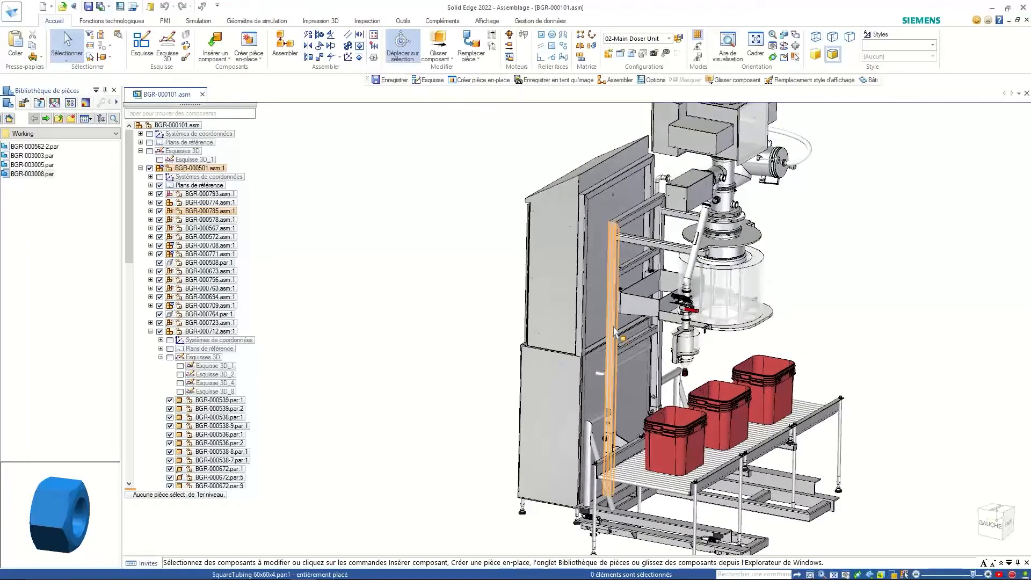
- Open the BGR-000785.asm frame sub-assembly in its own document and view it from the right
right_click(616, 330)
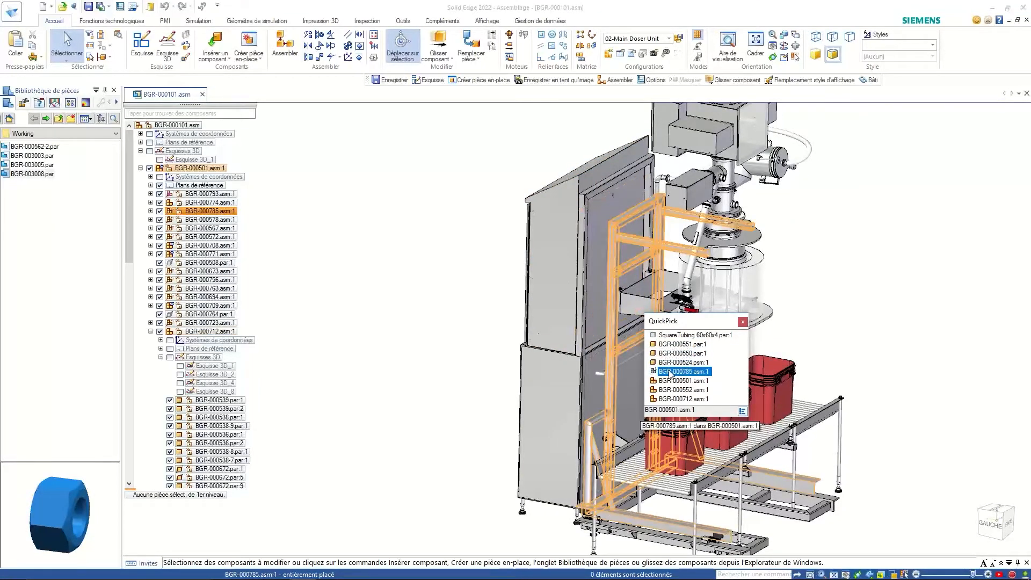
left_click(683, 371)
right_click(417, 223)
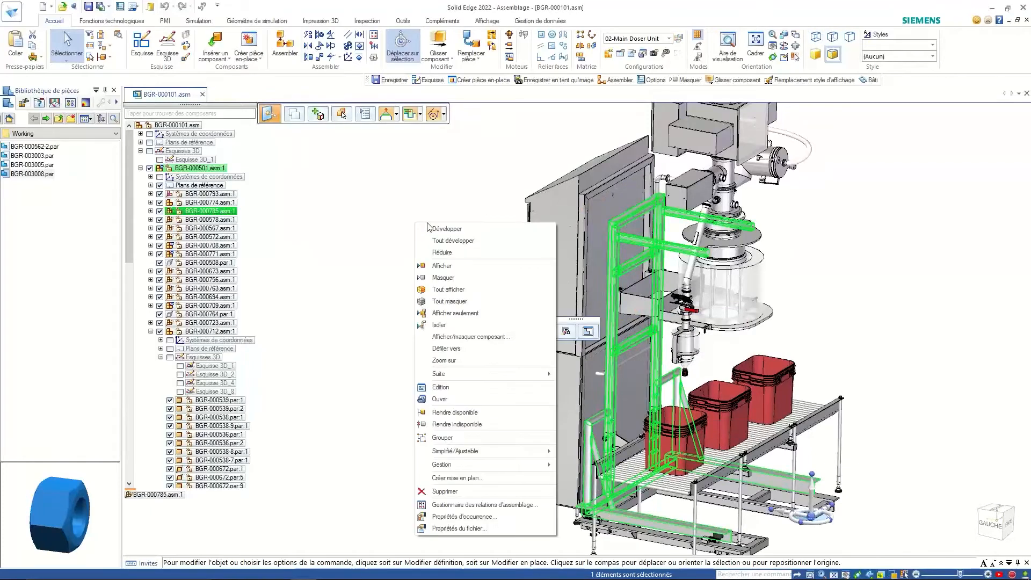
left_click(448, 398)
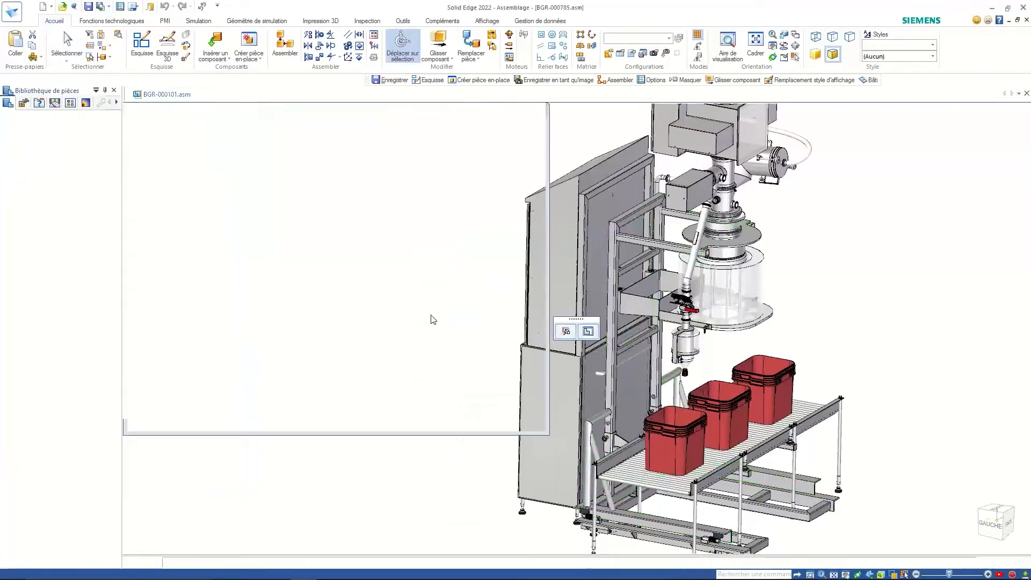
mouse_move(704, 308)
middle_mouse_down()
mouse_move(666, 278)
mouse_move(657, 285)
middle_mouse_up()
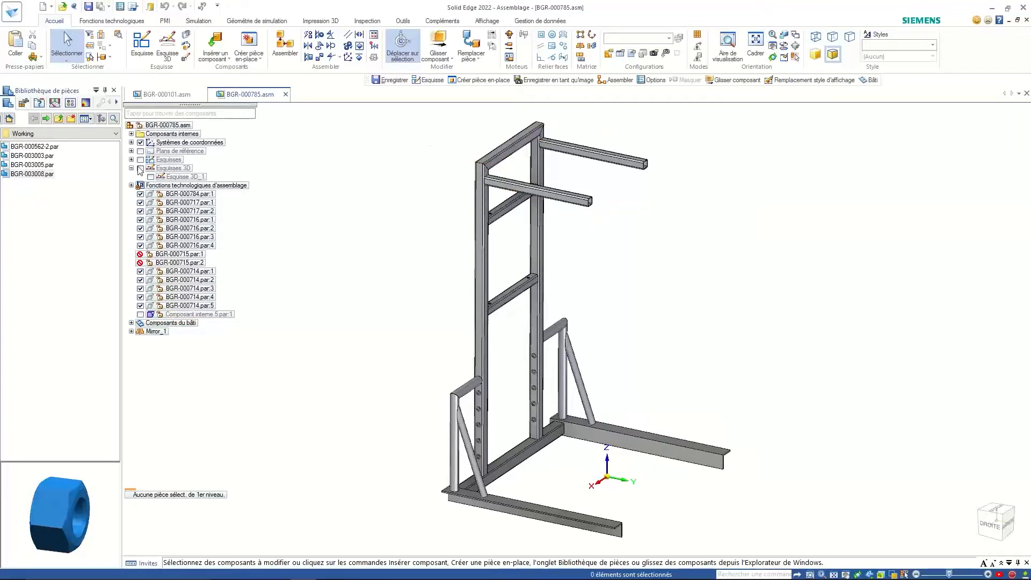
- Start a sketch on the beam face and draw two short horizontal lines
left_click(143, 46)
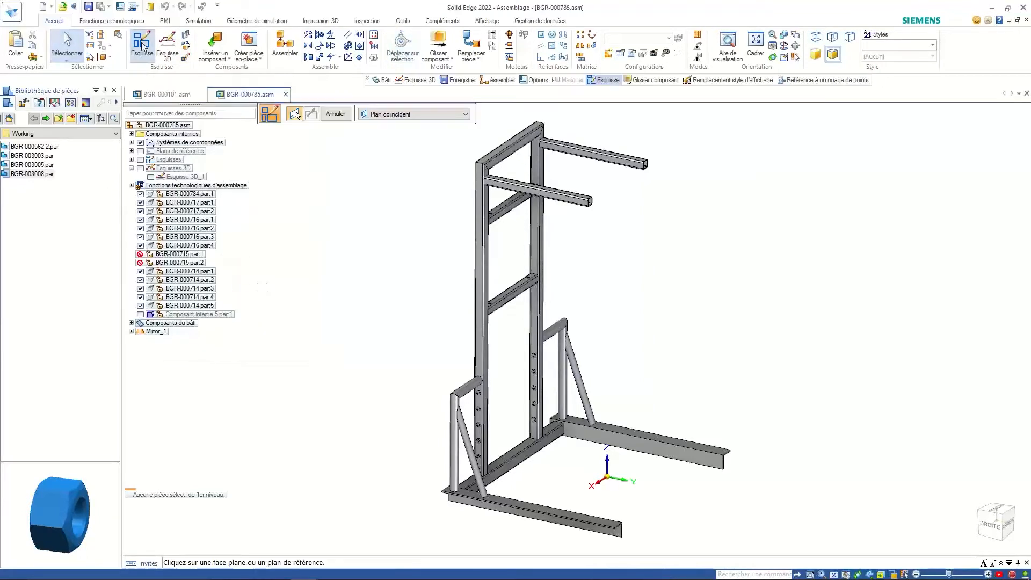
left_click(647, 433)
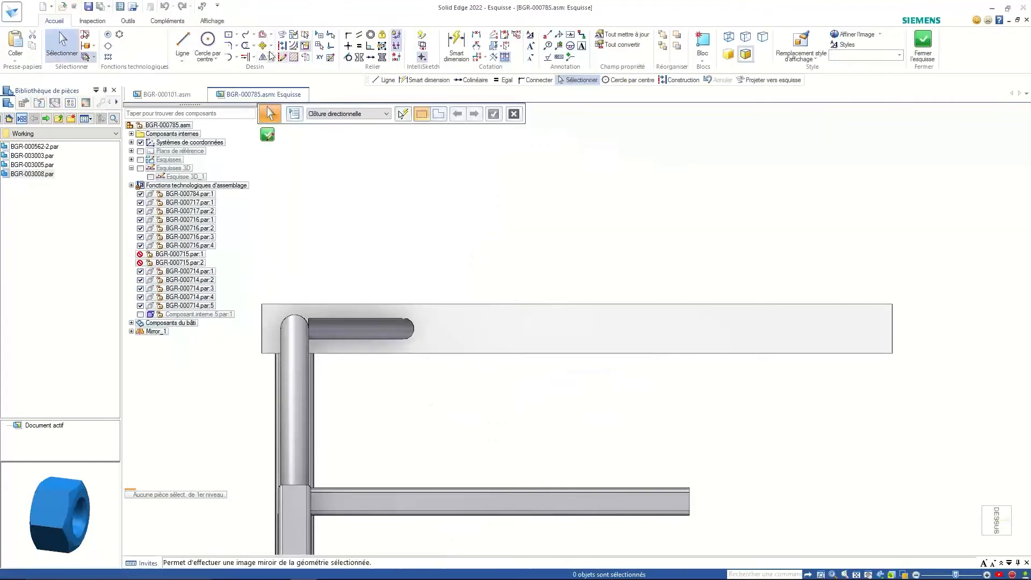
left_click(182, 41)
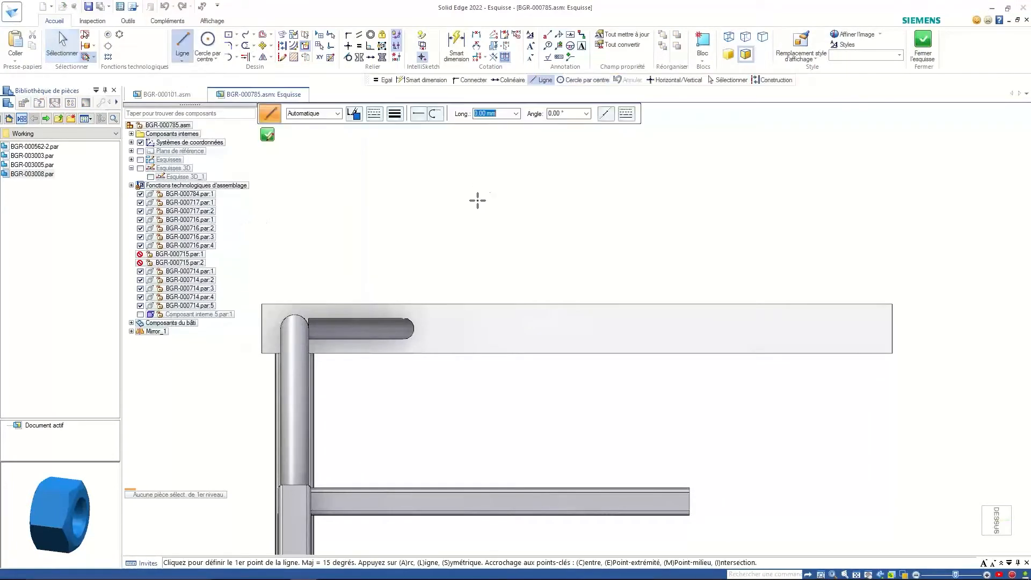
left_click(475, 215)
double_click(569, 215)
left_click(640, 247)
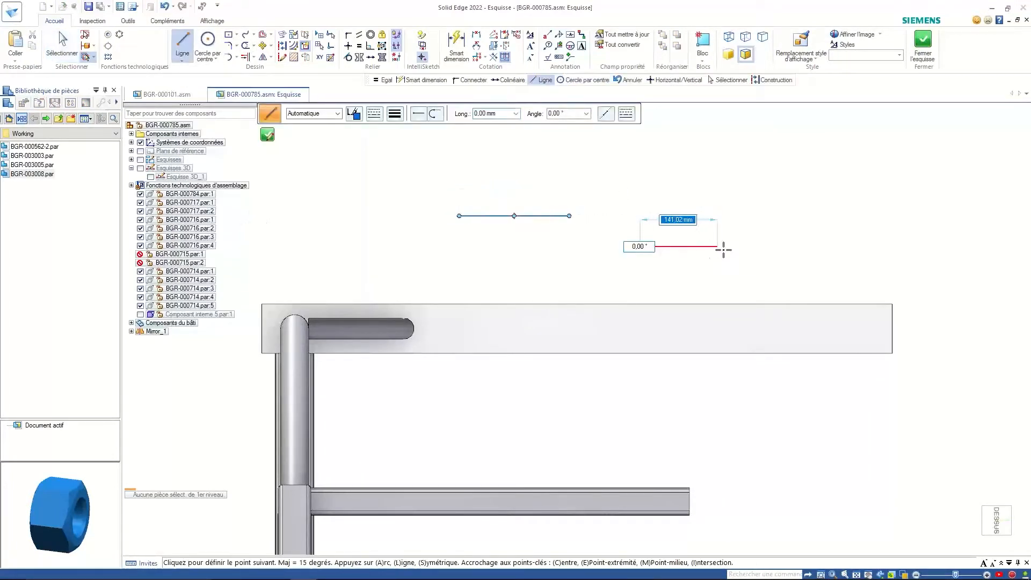
left_click(731, 246)
key("Escape")
key("Escape")
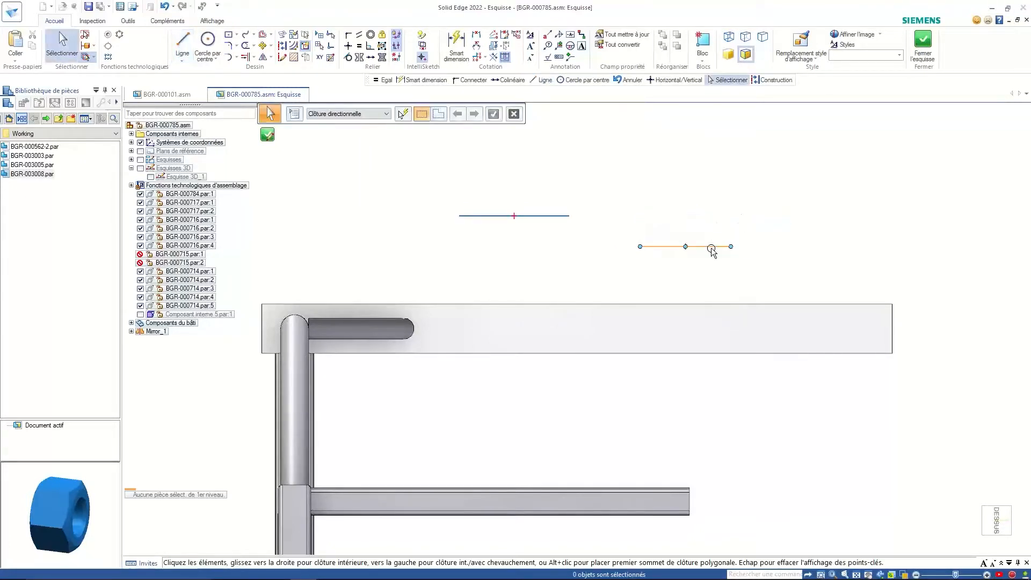
- Make the right-hand line Colinéaire with the left-hand line
left_click(712, 247)
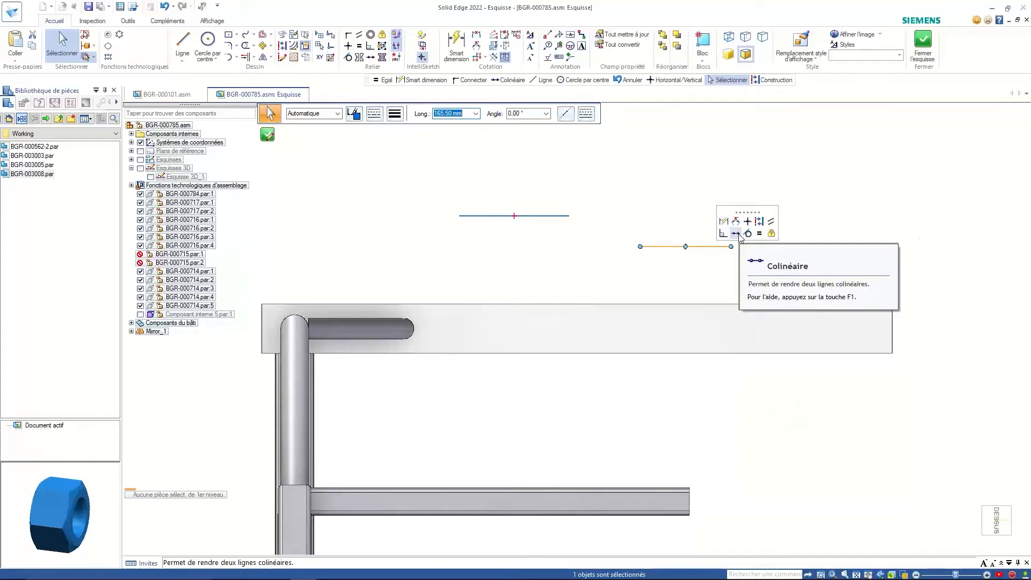
left_click(740, 235)
left_click(561, 215)
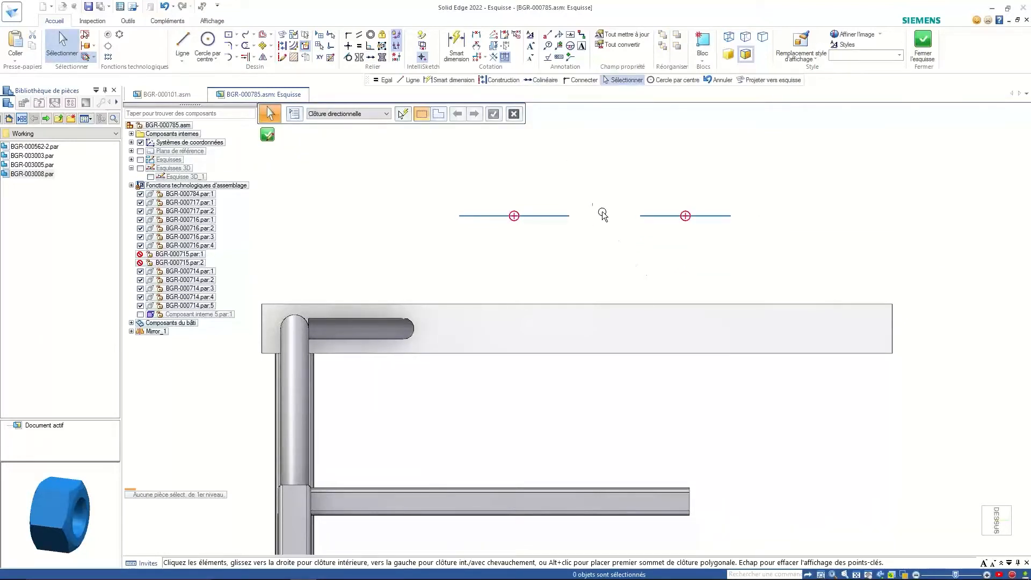
right_click(611, 183)
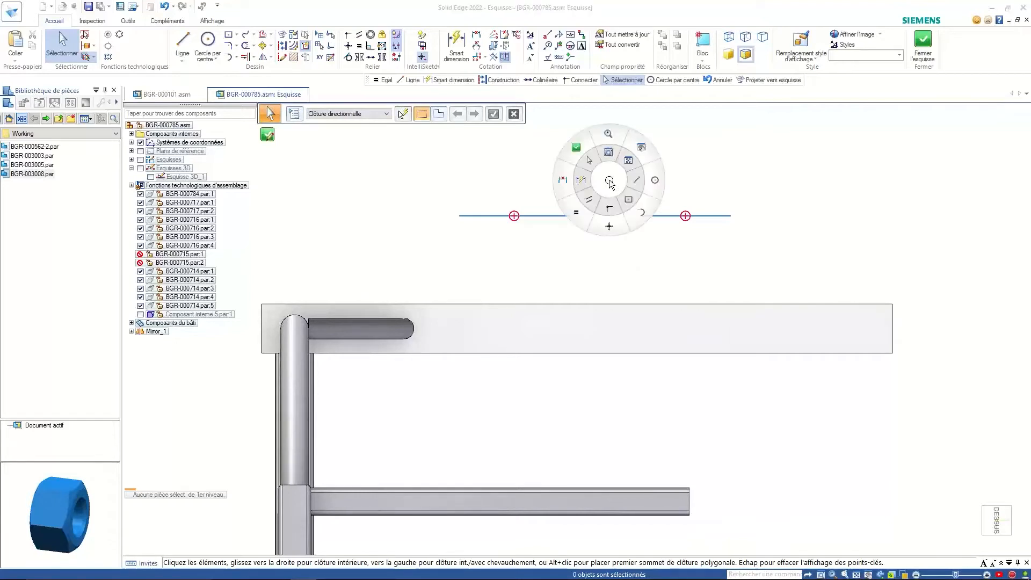
left_click(611, 184)
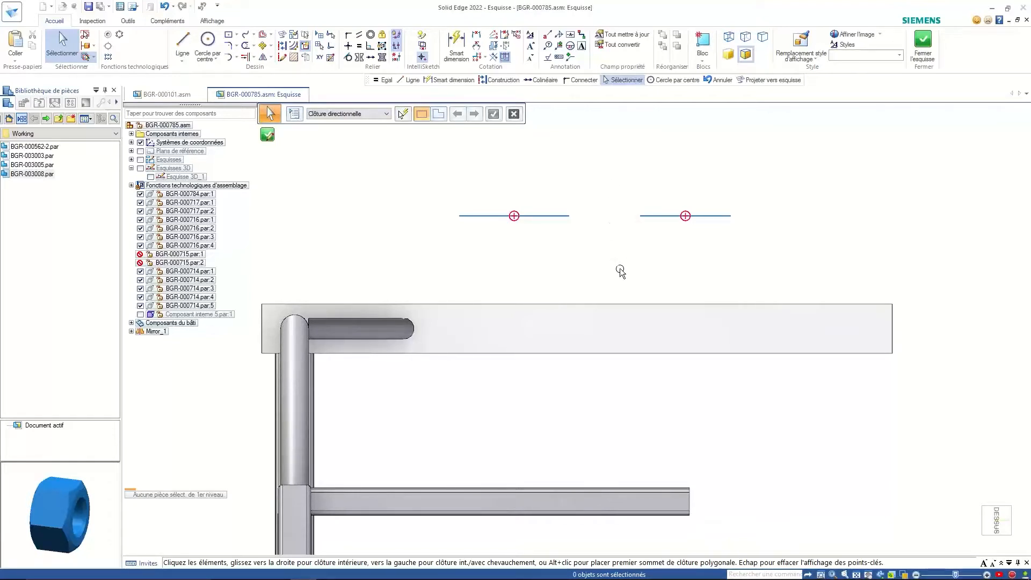
- Box-select and delete both sketch lines, then close the sketch
left_click(658, 217)
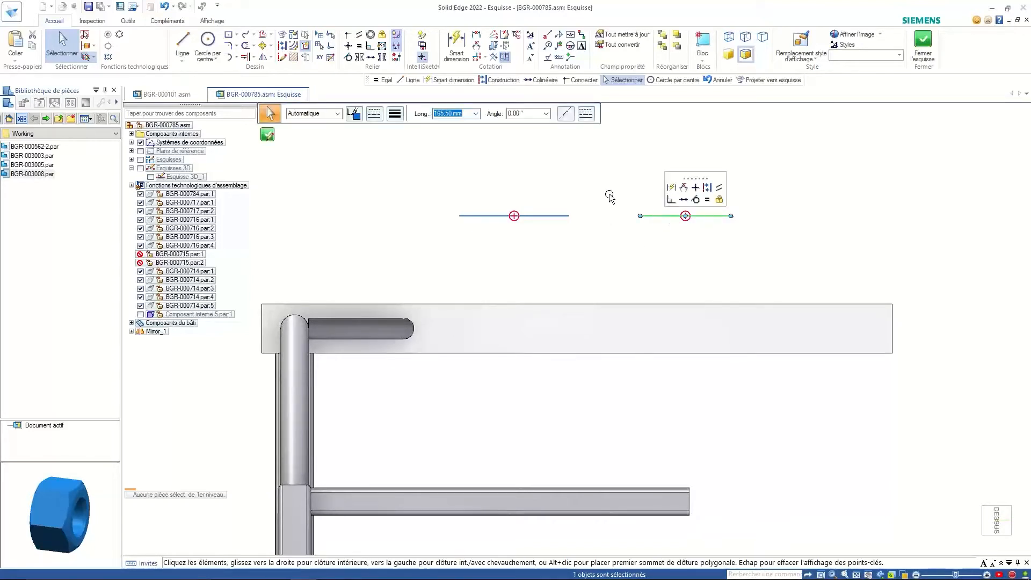
key("Escape")
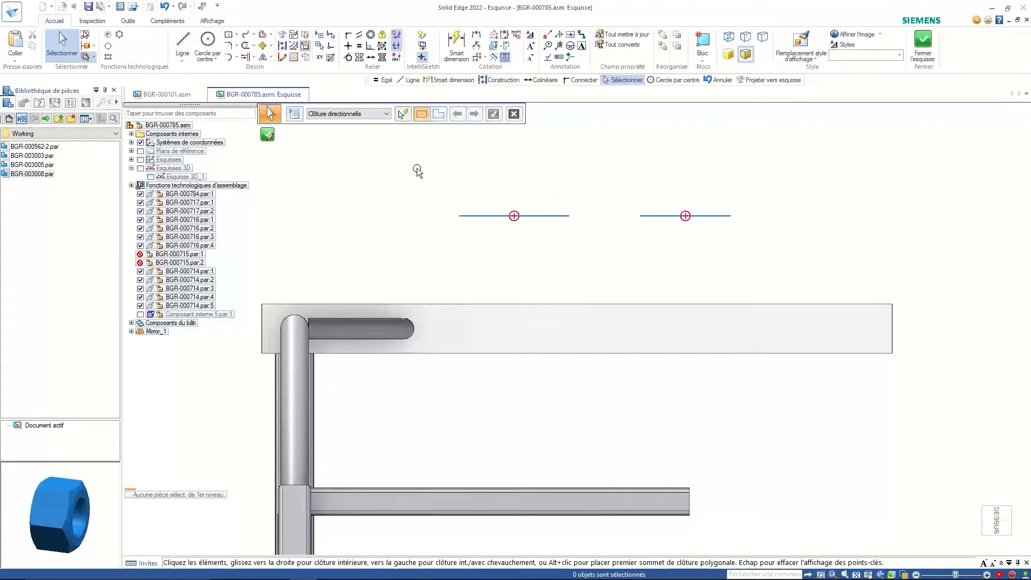
mouse_move(418, 171)
left_mouse_down()
mouse_move(612, 236)
mouse_move(742, 237)
left_mouse_up()
key("Delete")
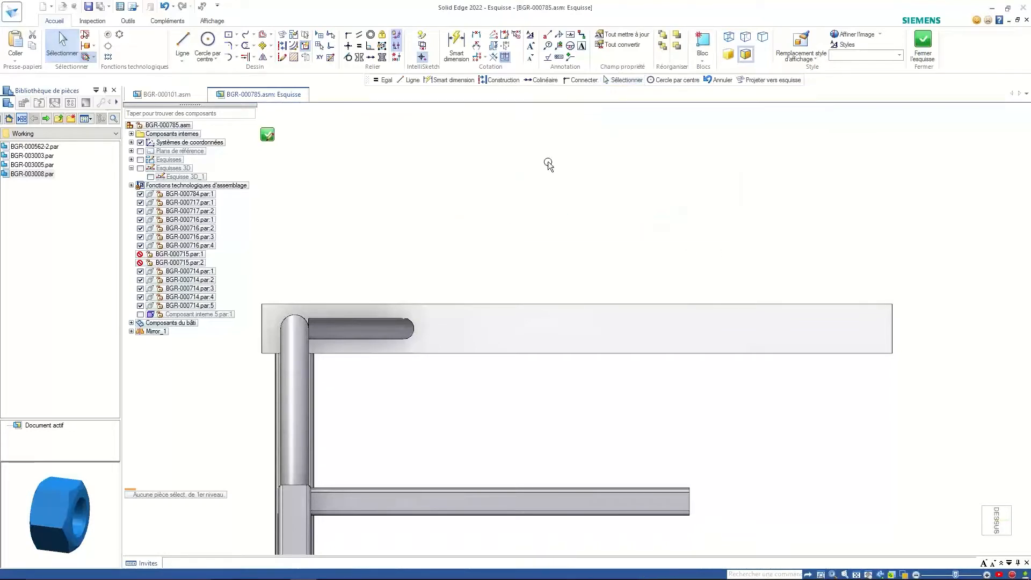
left_click(267, 135)
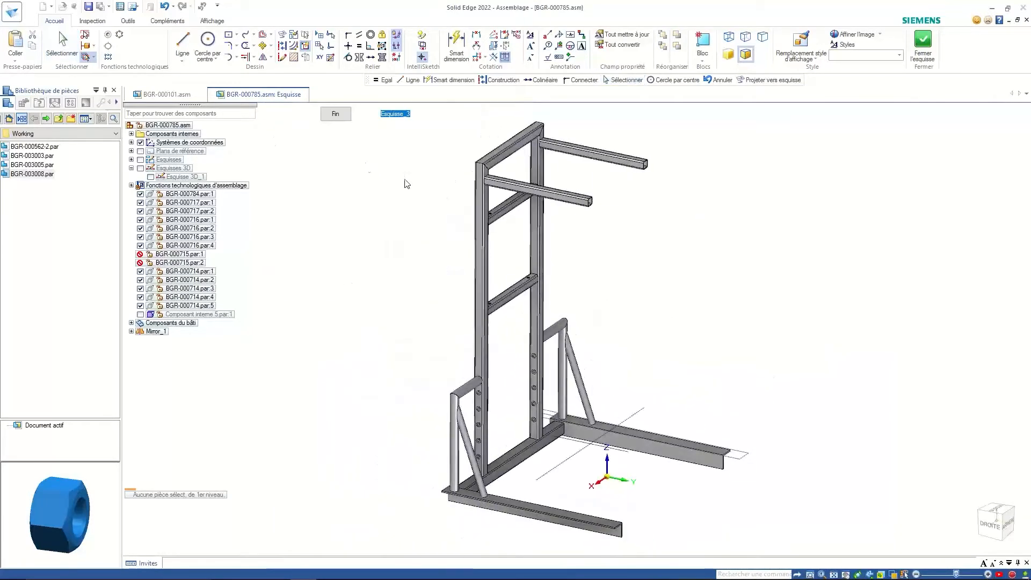
- Finish the sketch, enter the Outils > Bâti frame environment and start a new Esquisse 3D
left_click(335, 113)
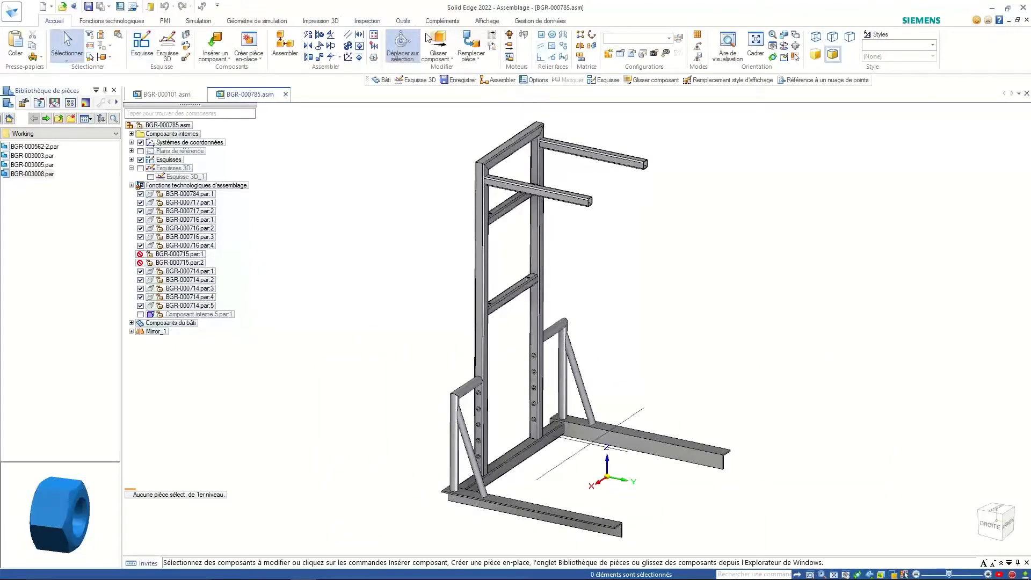
left_click(403, 20)
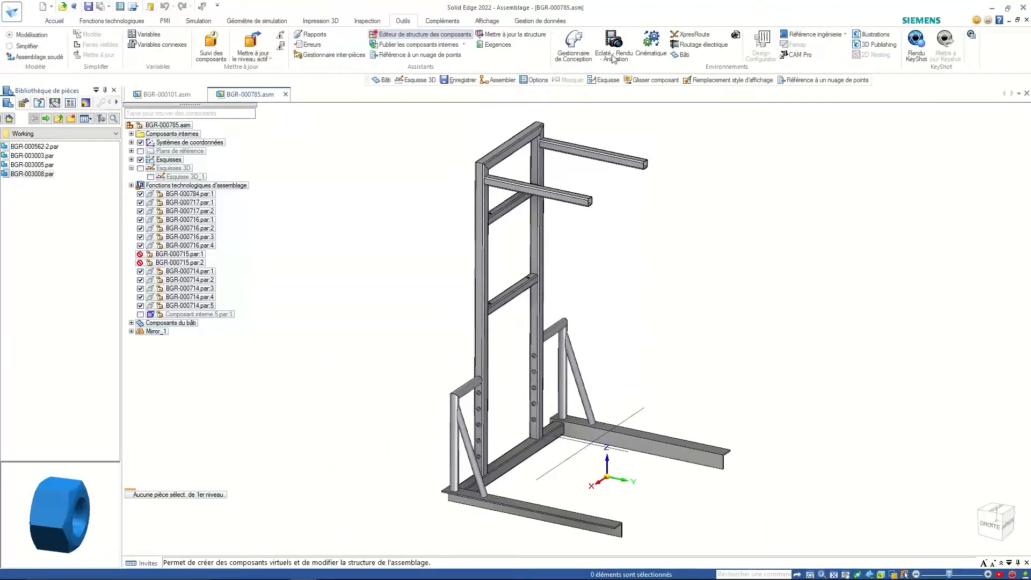
left_click(683, 56)
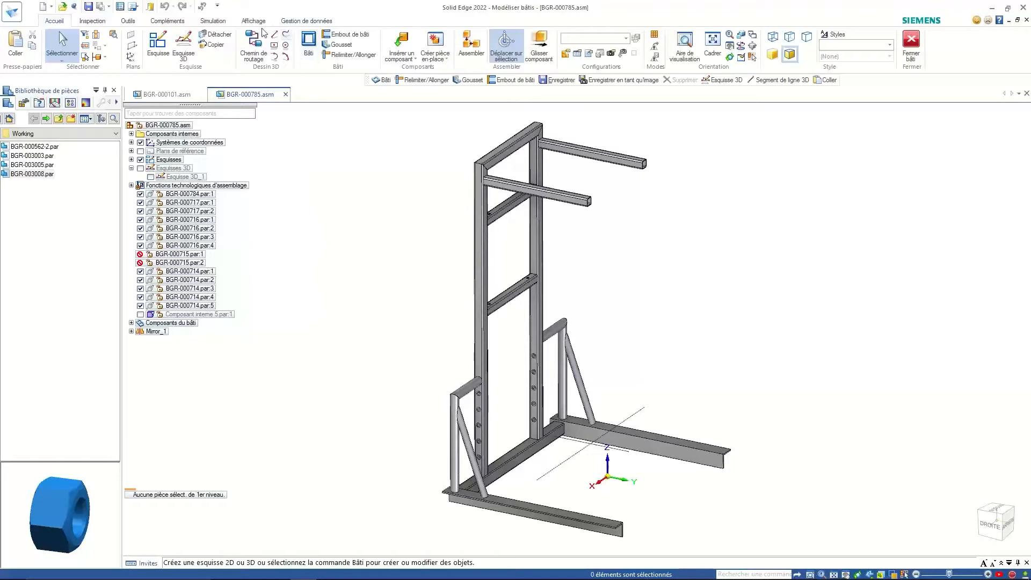
left_click(182, 48)
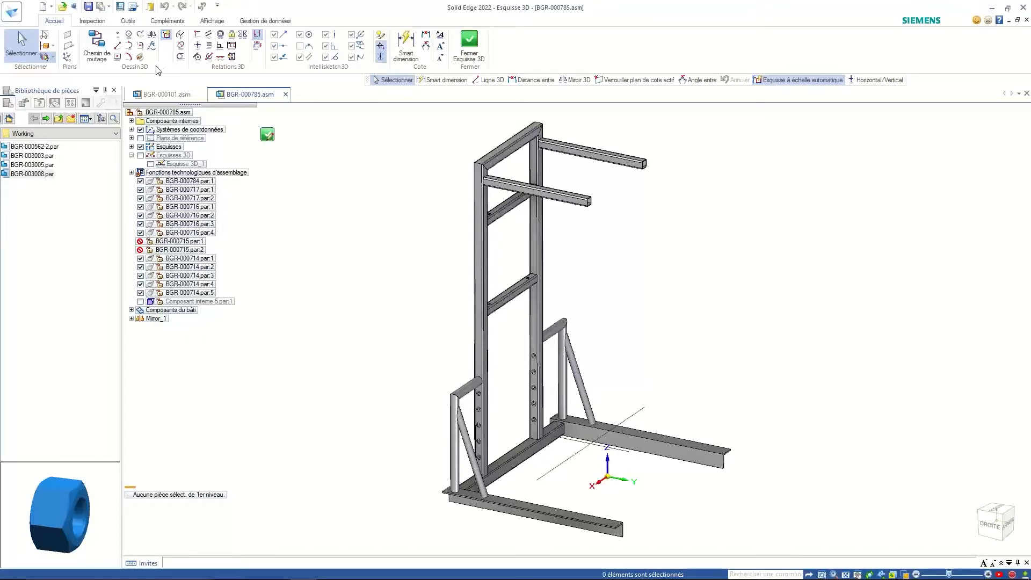
- Draw a three-segment 3D line path in the 3D sketch
left_click(117, 45)
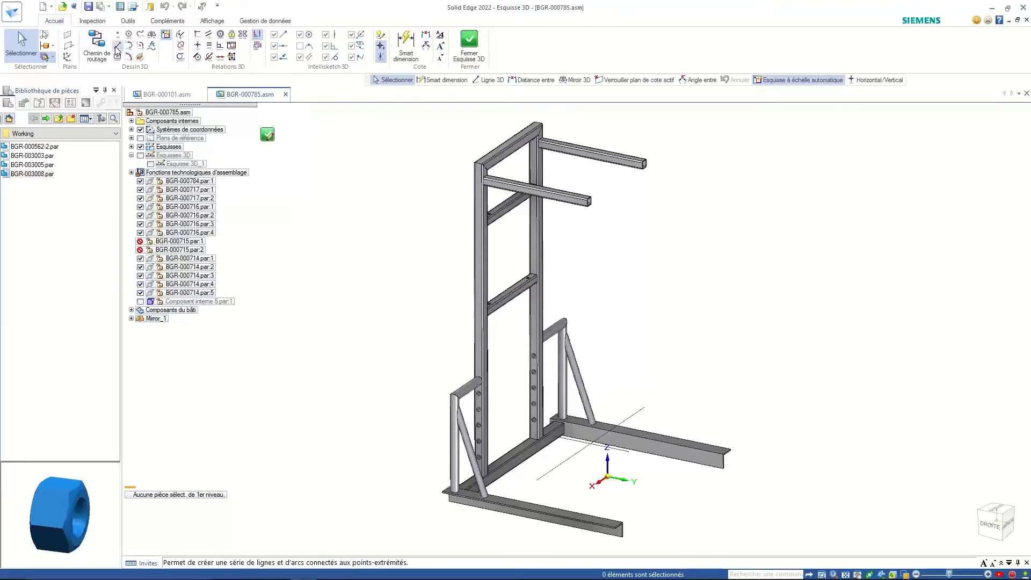
left_click(705, 332)
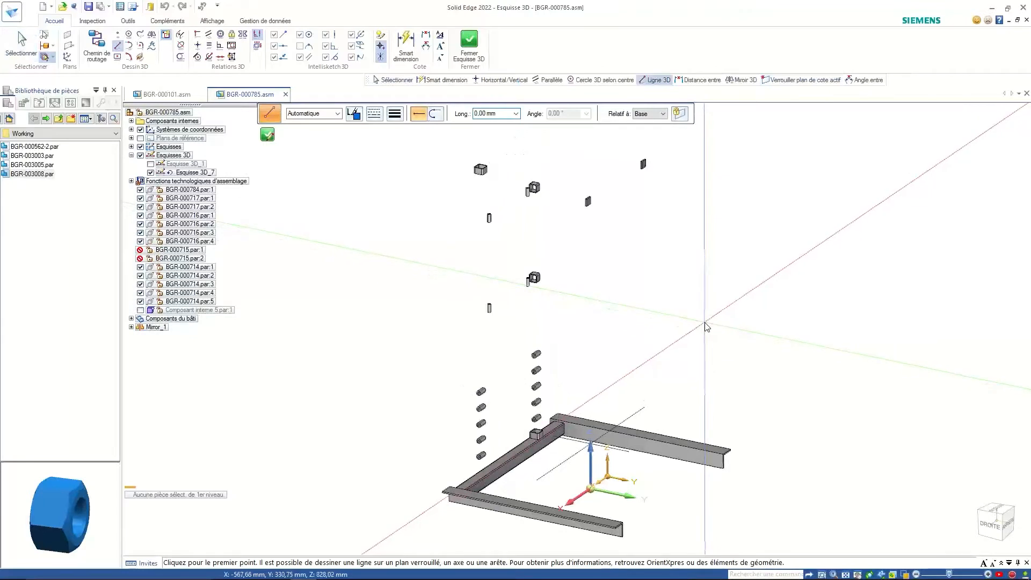
left_click(862, 354)
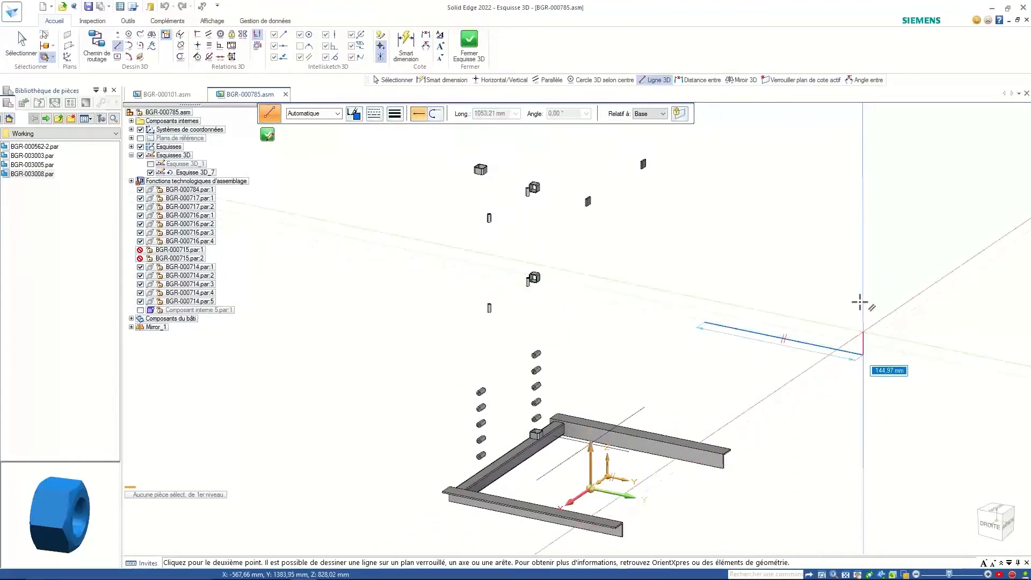
left_click(863, 225)
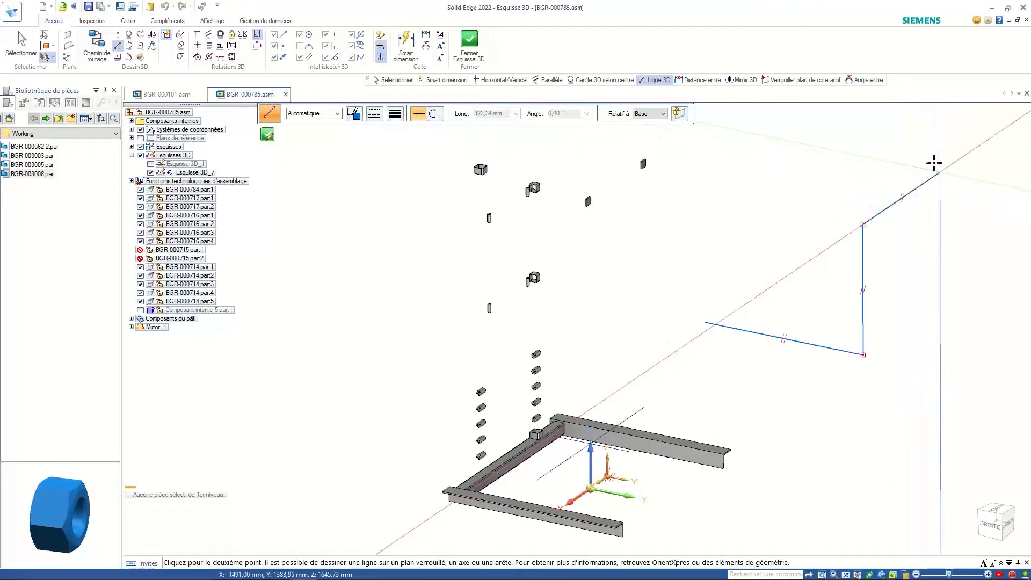
left_click(932, 162)
key("Escape")
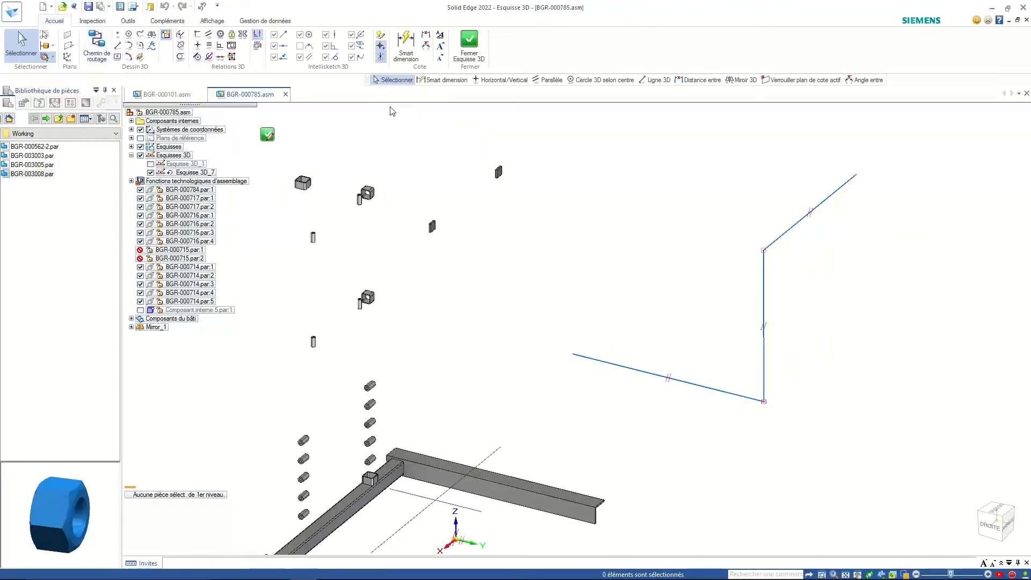
- Dimension the first sketch line to a length of 2000
left_click(402, 55)
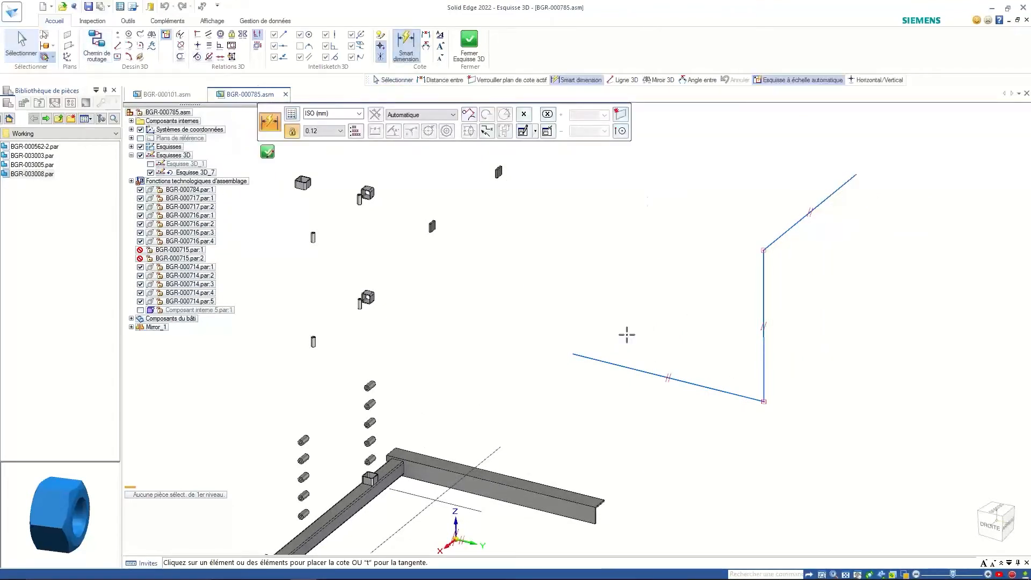
left_click(620, 367)
left_click(615, 400)
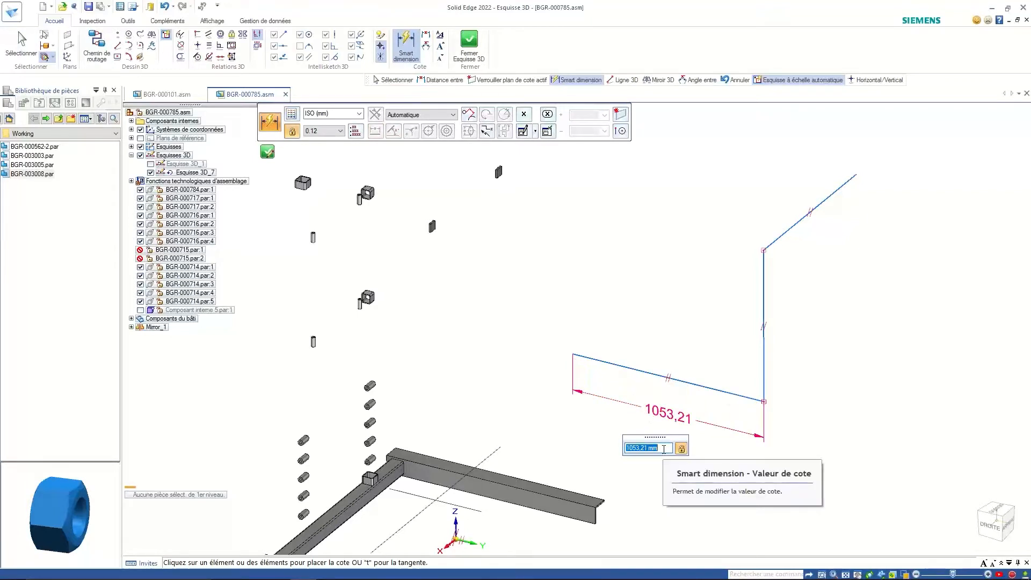
type("2")
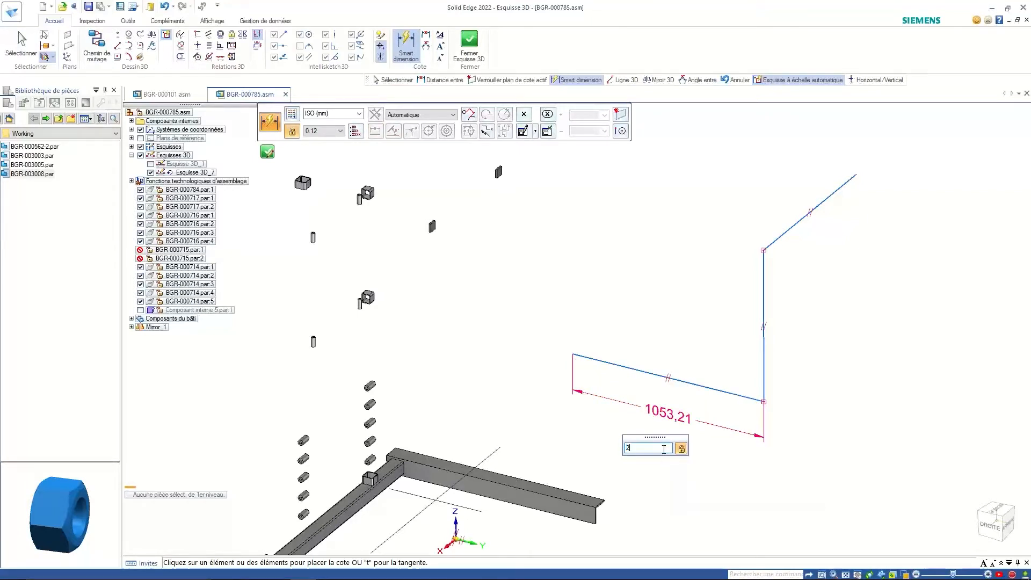
type("000")
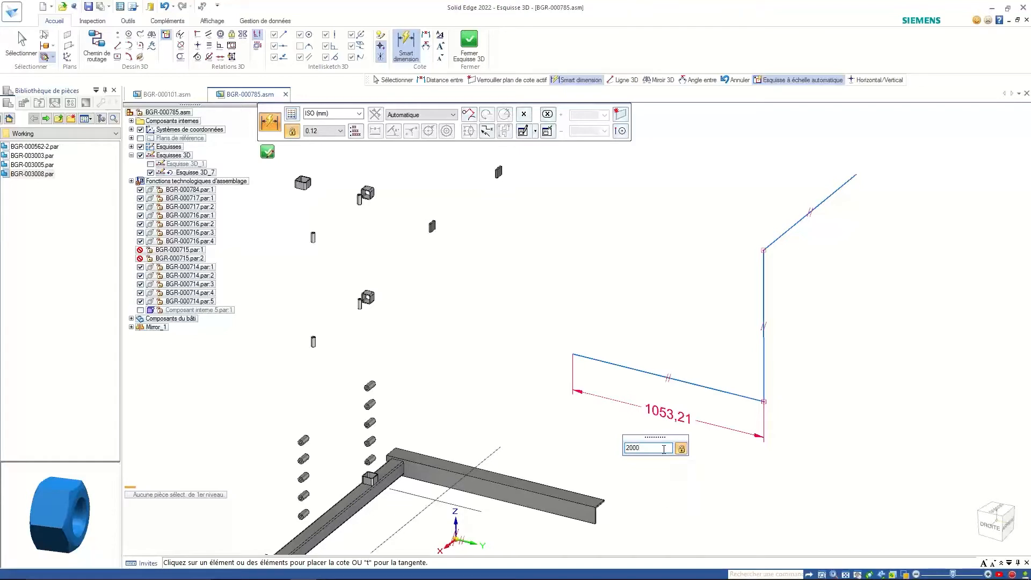
key("Return")
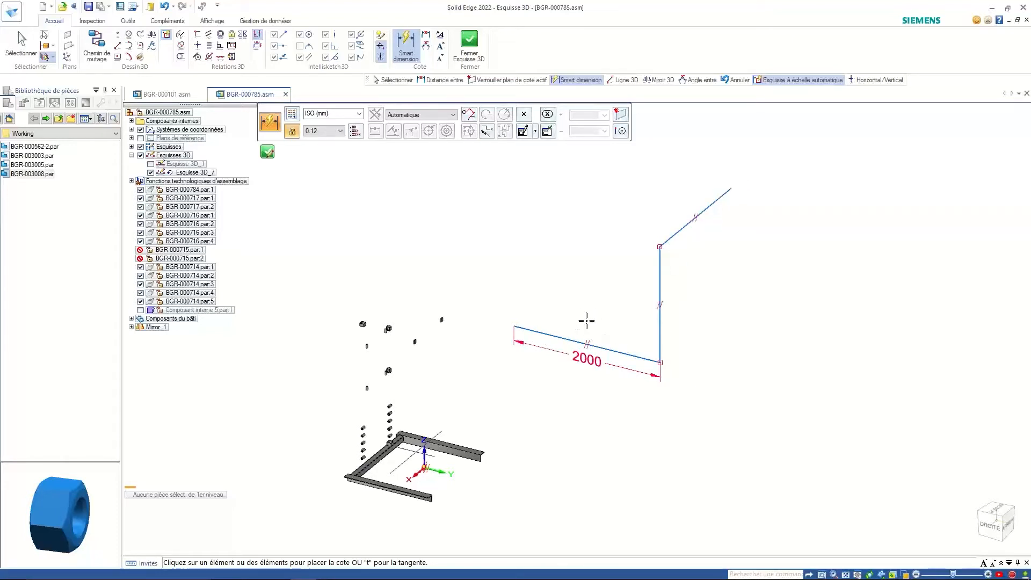
- Box-select the sketch lines and the 2000 dimension and delete them
key("Escape")
left_click_drag(503, 149, 760, 412)
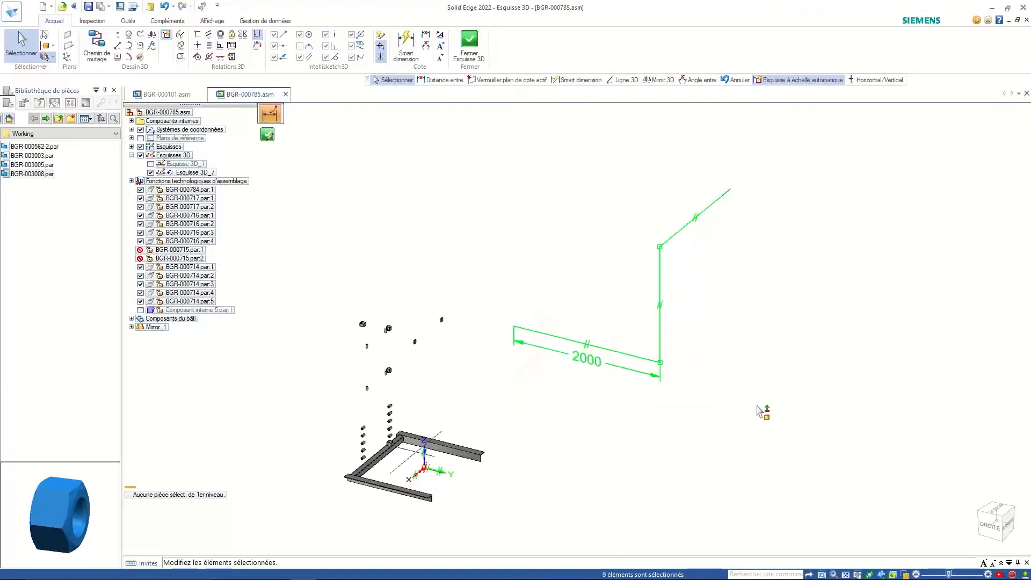
key("Delete")
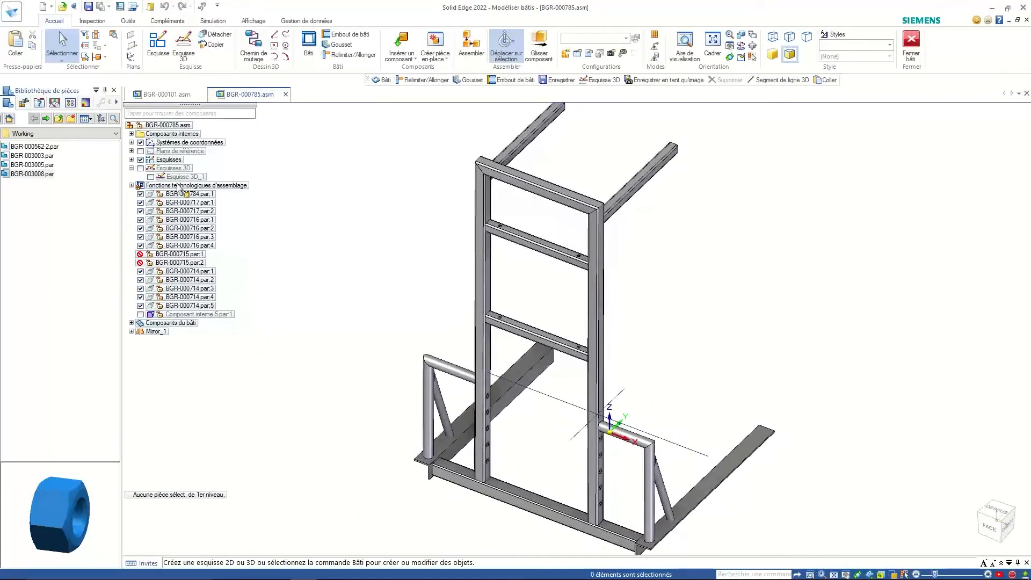
- Show Esquisse 3D_1 and build SquareTubing 50x50x4 members along the triangle sketch
left_click(141, 168)
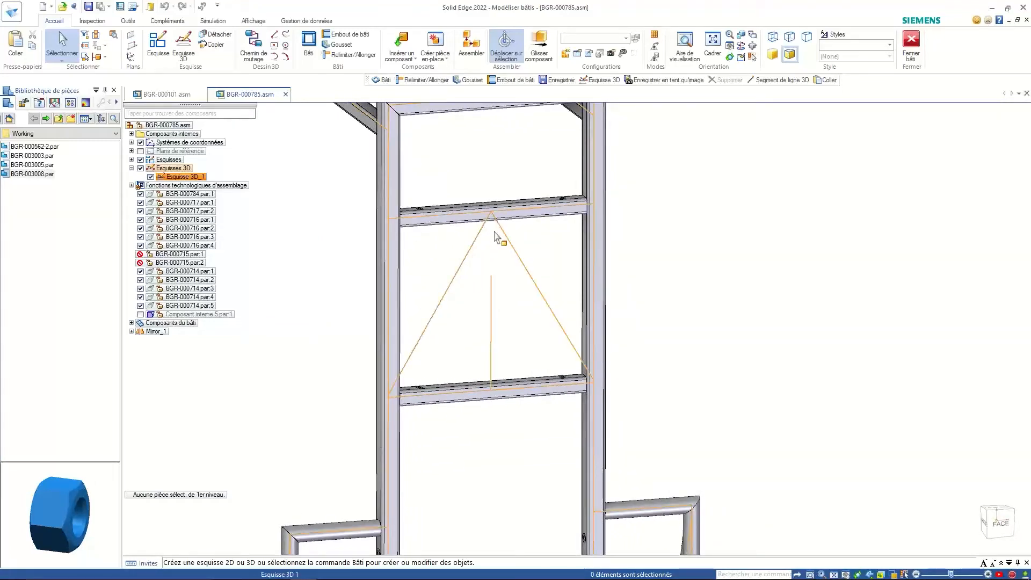
left_click(314, 48)
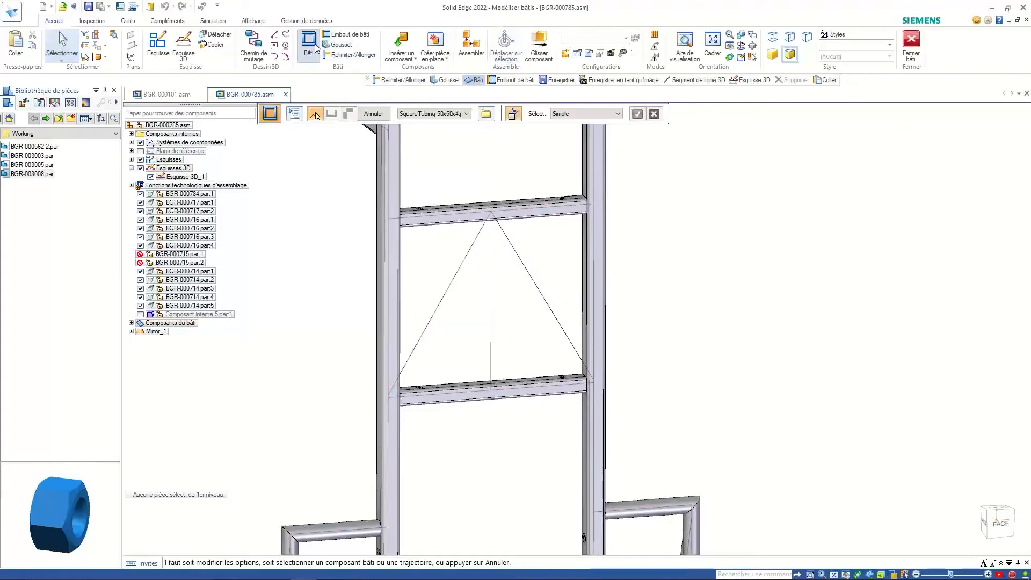
left_click(476, 251)
right_click(534, 246)
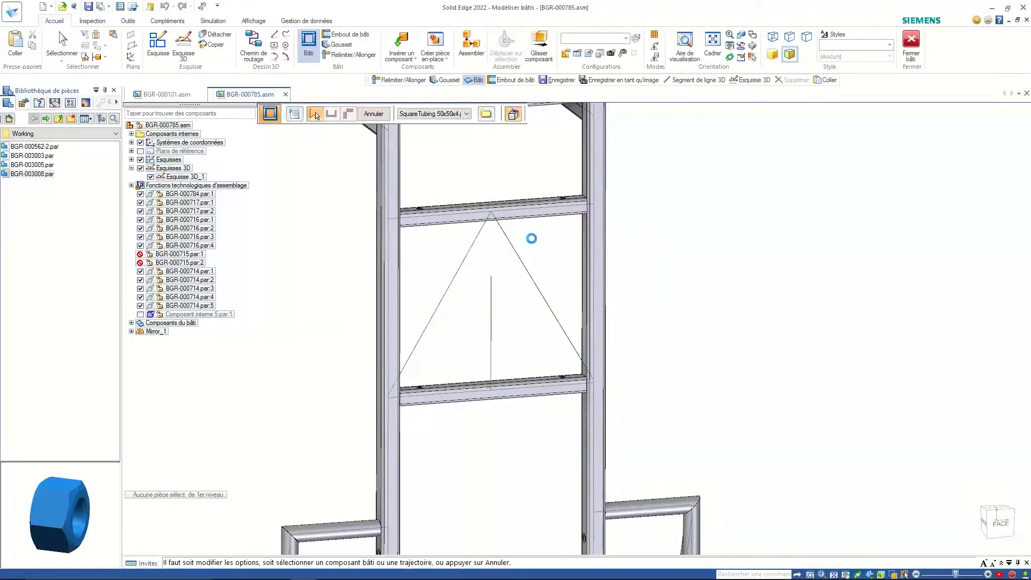
mouse_move(515, 231)
middle_mouse_down()
mouse_move(430, 172)
mouse_move(410, 178)
mouse_move(389, 217)
mouse_move(394, 198)
middle_mouse_up()
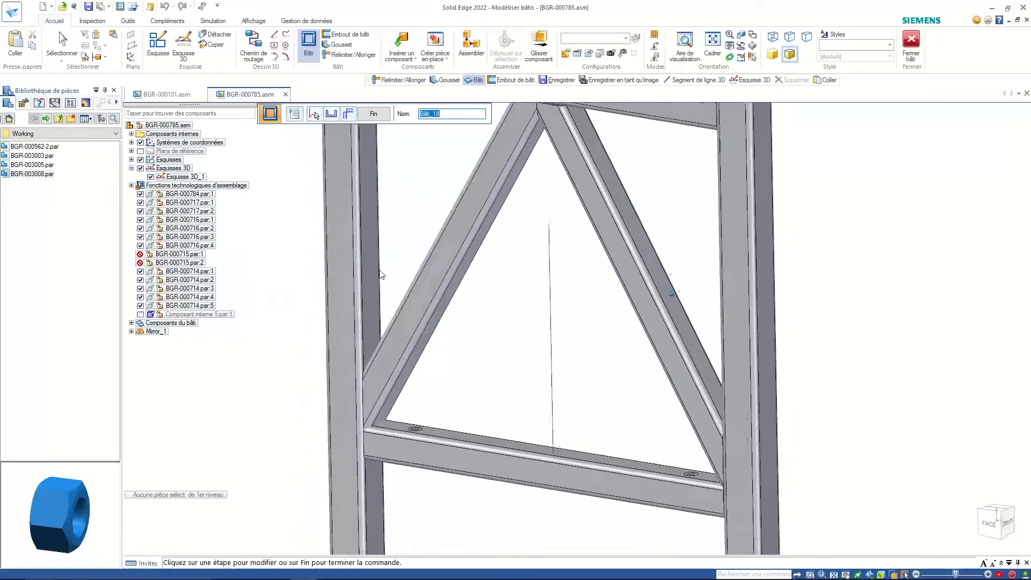
scroll(378, 275, "up", 1)
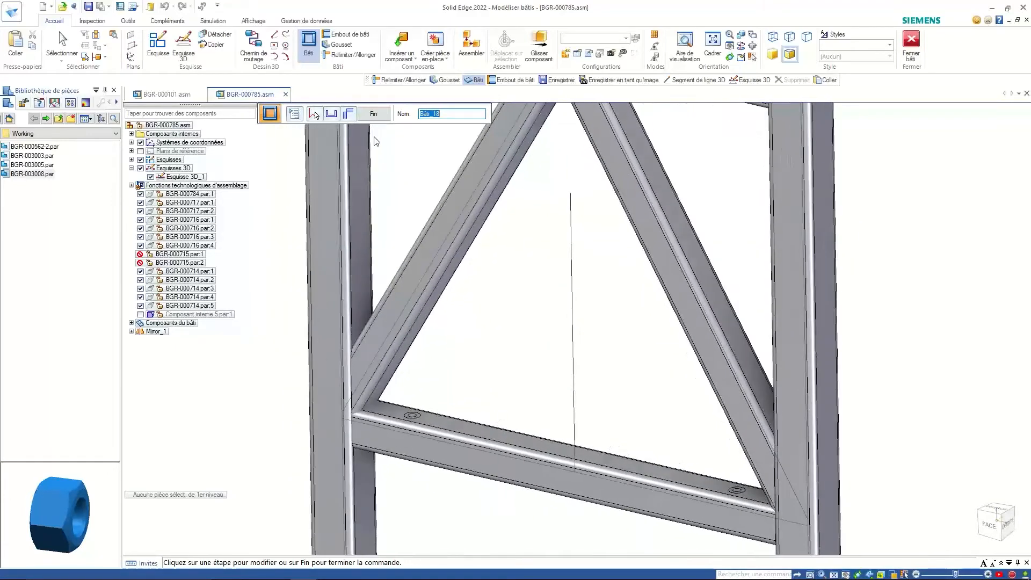
left_click(374, 114)
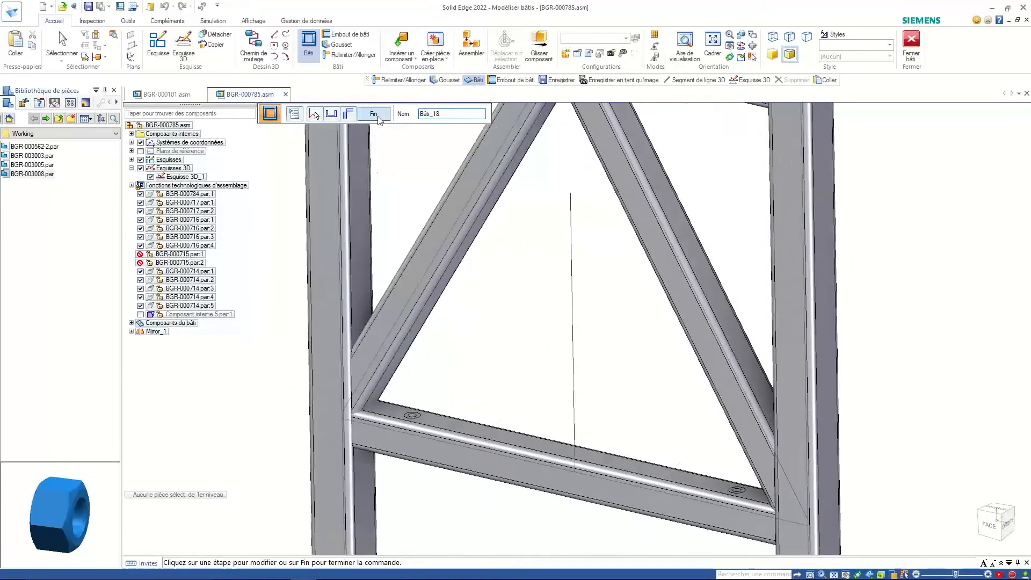
left_click(352, 56)
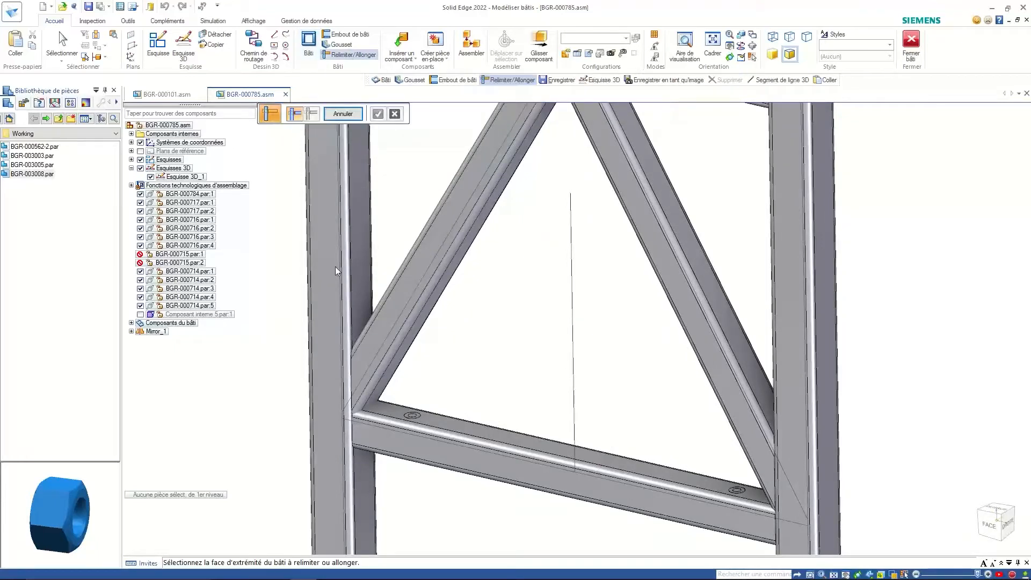
- Trim the left diagonal beam's end flush to the crossbar's top face
left_click(352, 356)
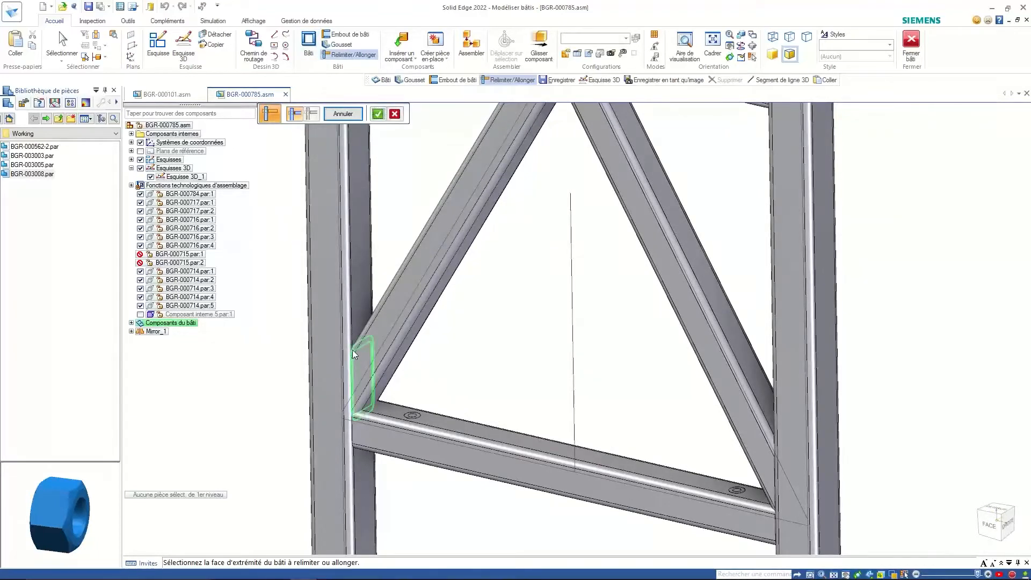
right_click(400, 214)
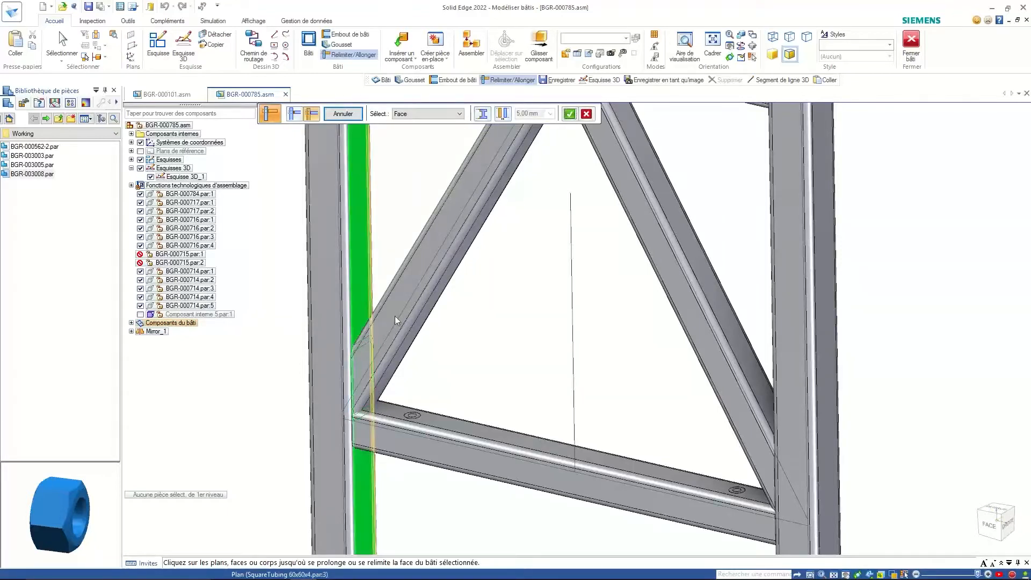
left_click(430, 423)
scroll(330, 410, "up", 5)
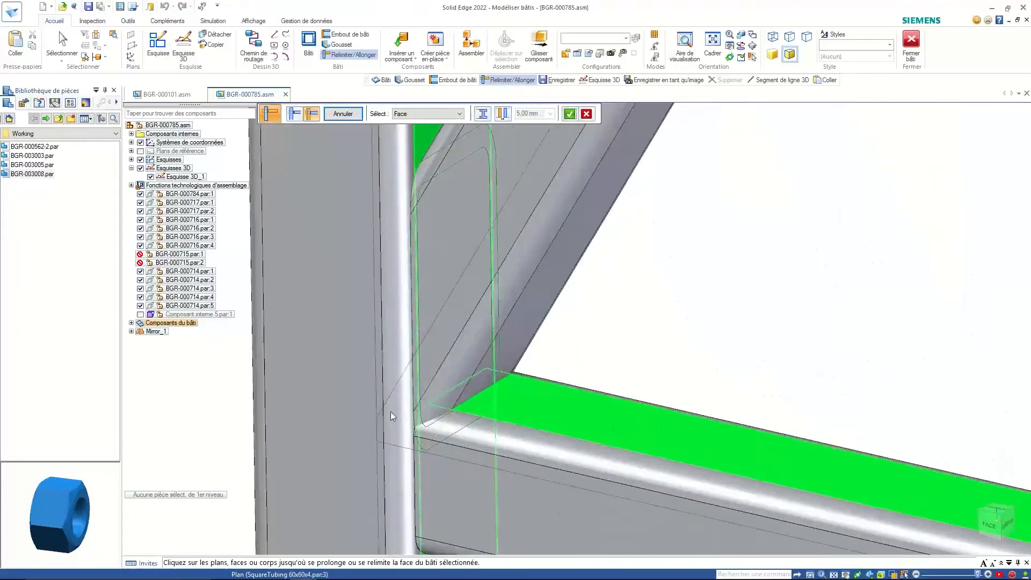
right_click(647, 304)
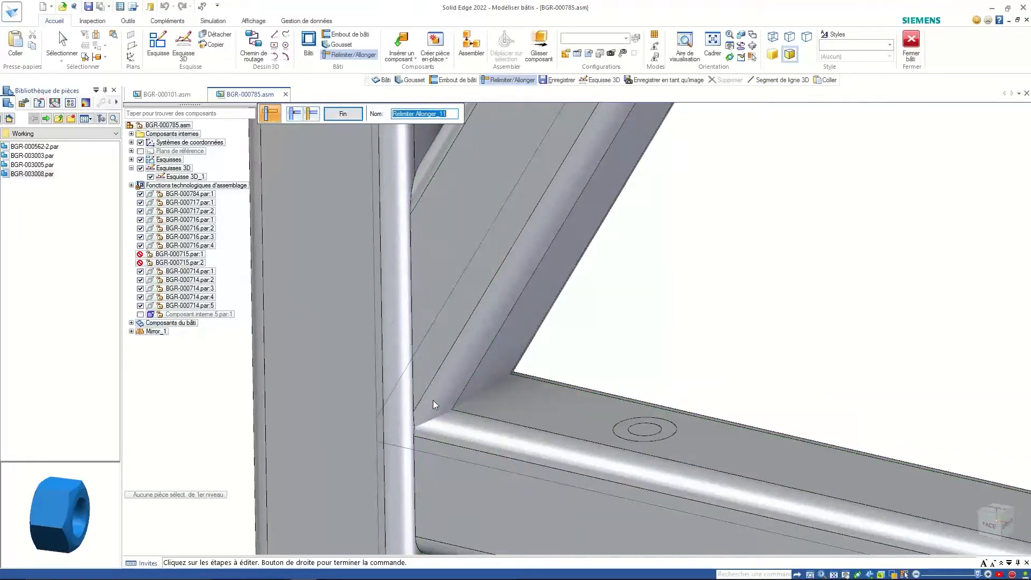
left_click(351, 116)
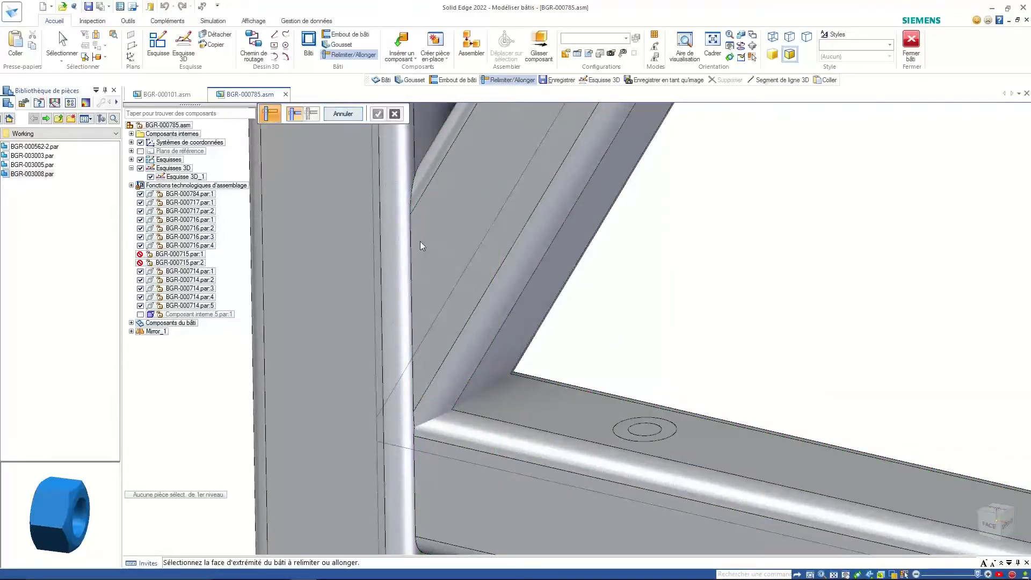
scroll(645, 288, "down", 1)
scroll(644, 288, "down", 2)
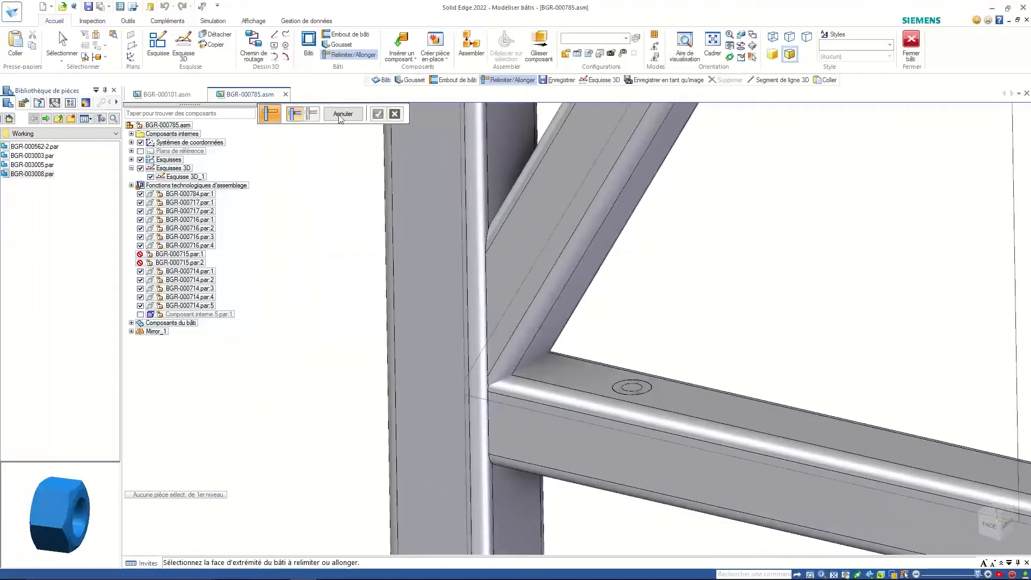
key("Escape")
- Trim the right diagonal beam's end flush to the crossbar face
left_click(509, 79)
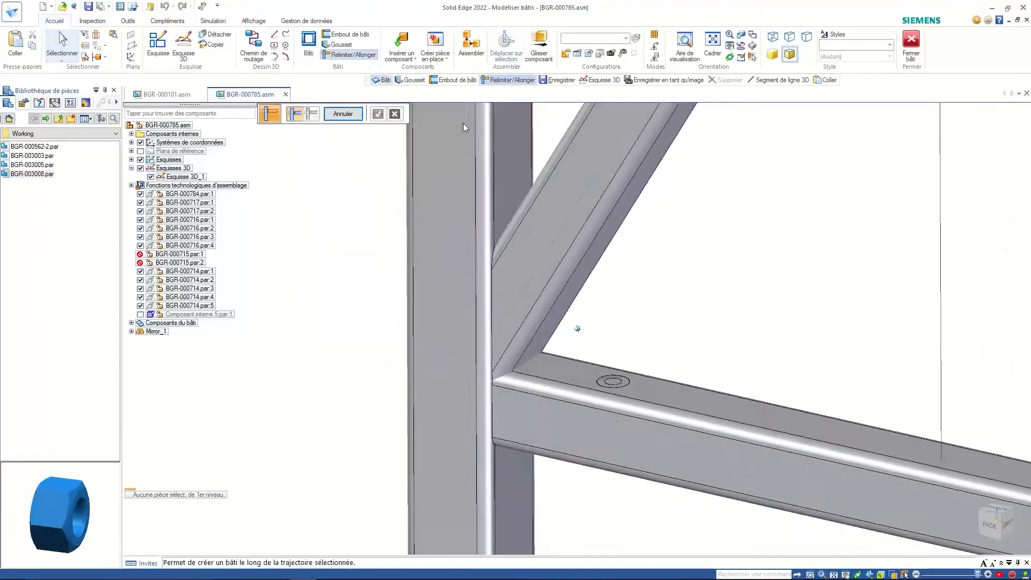
scroll(591, 242, "down", 2)
mouse_move(591, 241)
middle_mouse_down()
mouse_move(756, 269)
mouse_move(759, 214)
middle_mouse_up()
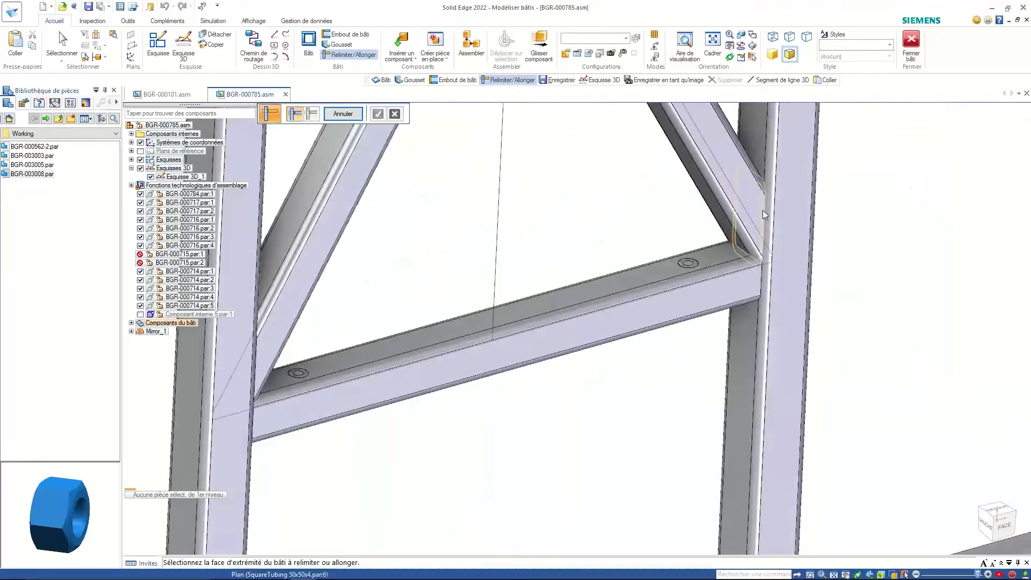
left_click(758, 211)
scroll(624, 223, "up", 2)
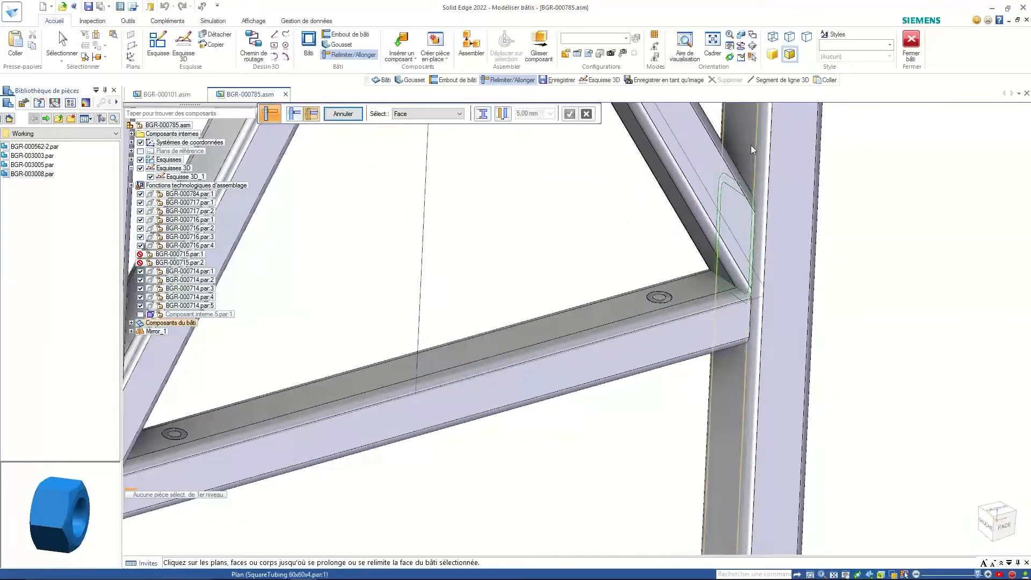
left_click(700, 285)
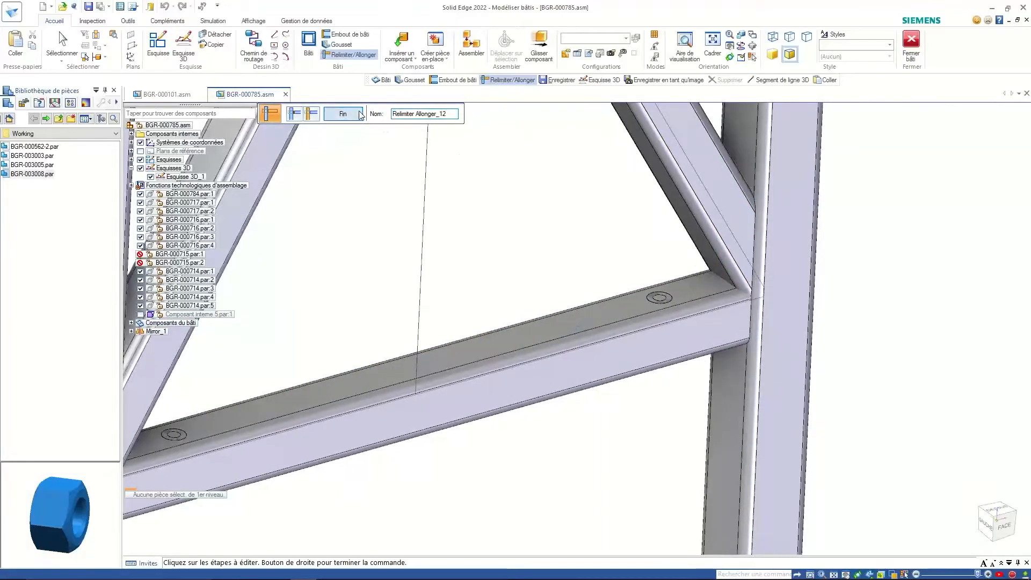
right_click(730, 289)
scroll(600, 241, "down", 2)
scroll(599, 241, "down", 2)
middle_click_drag(655, 281, 344, 118)
- Add a vertical square-tube member along the central sketch line, rising from the lower crossbar
left_click(343, 114)
scroll(516, 301, "down", 3)
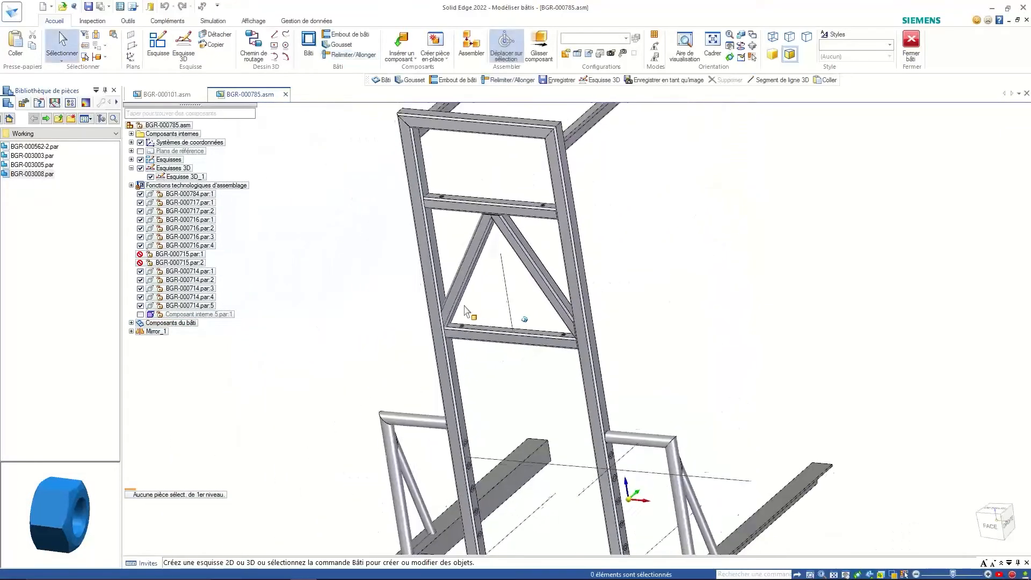
middle_click_drag(516, 300, 484, 361)
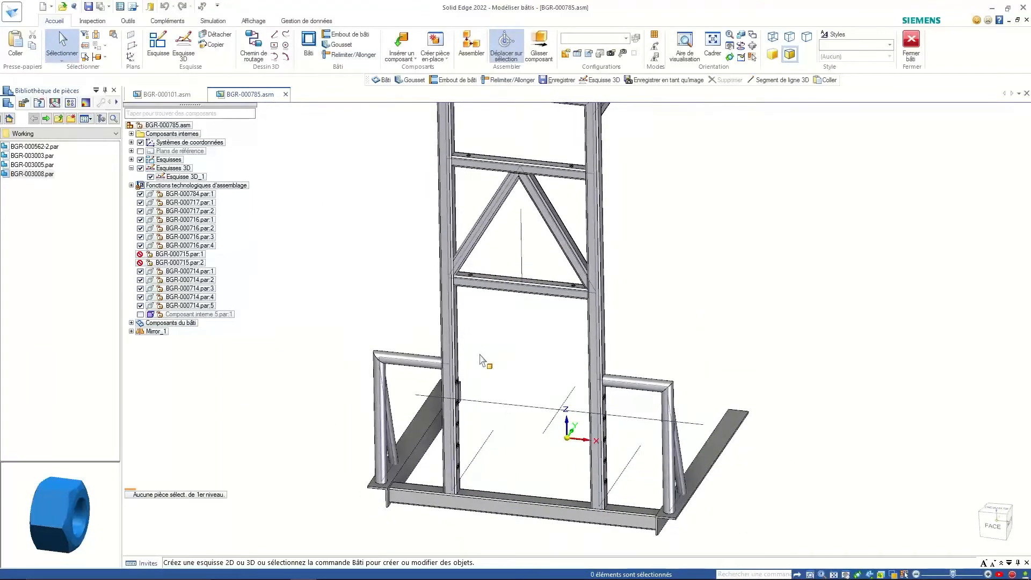
scroll(545, 350, "up", 3)
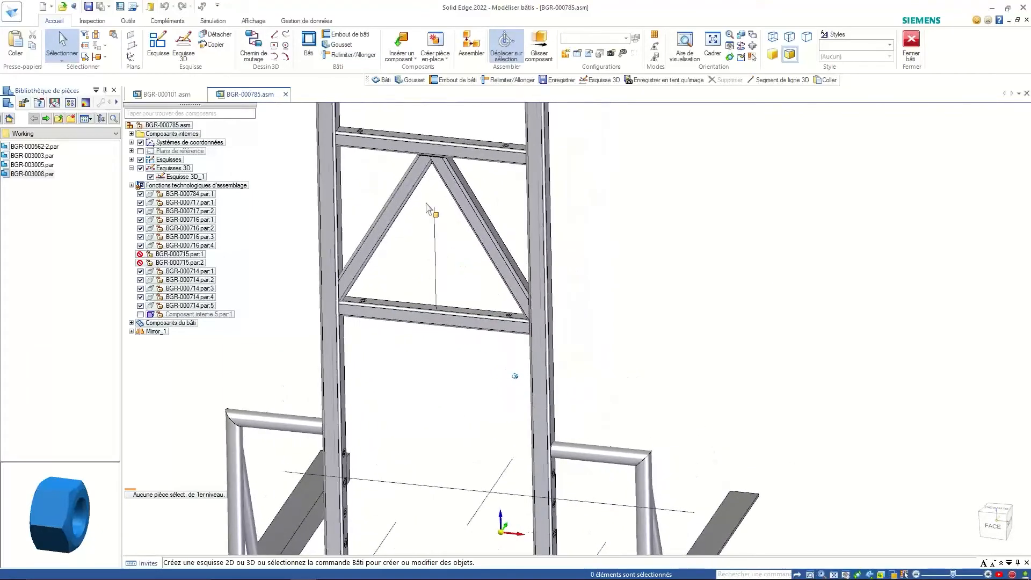
left_click(307, 43)
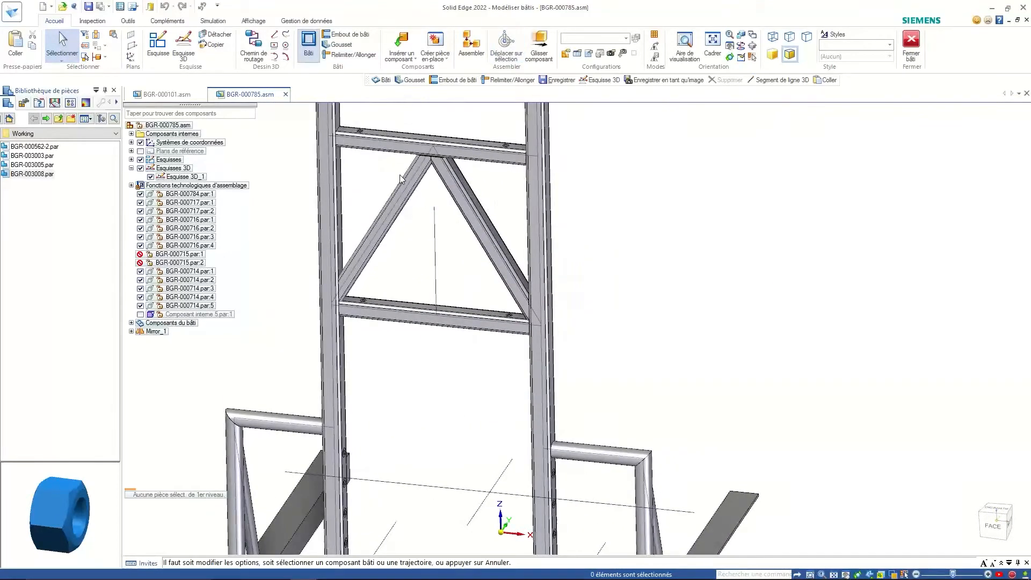
right_click(447, 250)
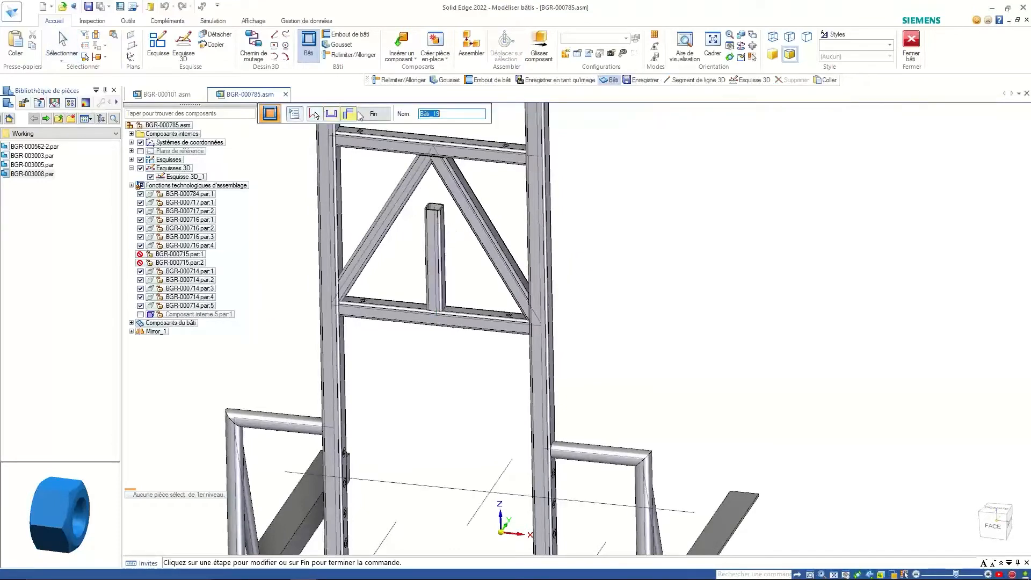
left_click(373, 114)
left_click(351, 55)
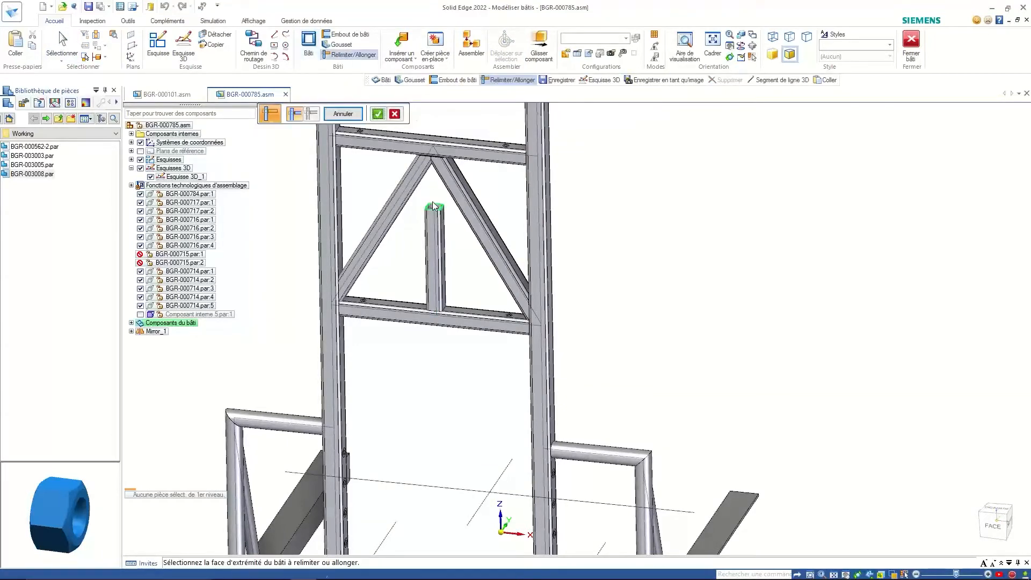
- Trim the central post's top end to the diagonal brace faces with a 5,00 mm weld gap
scroll(433, 205, "up", 5)
left_click(434, 207)
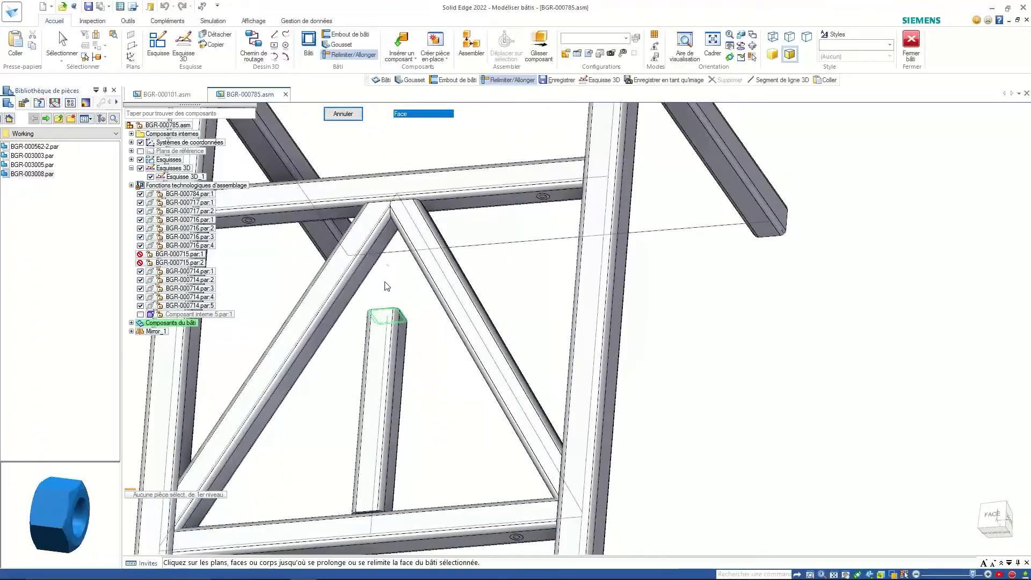
middle_click_drag(387, 286, 388, 253)
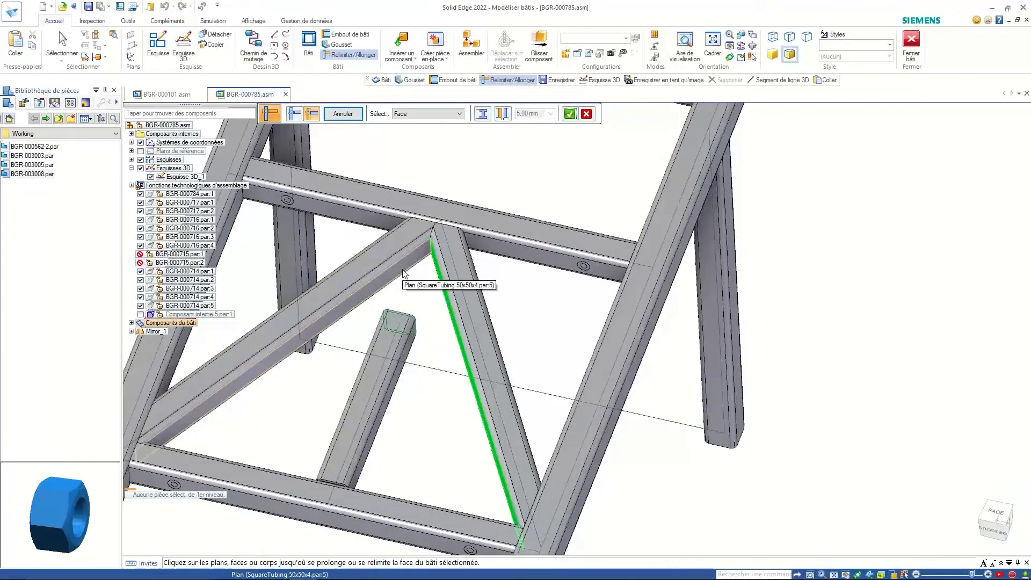
left_click(404, 273)
right_click(499, 176)
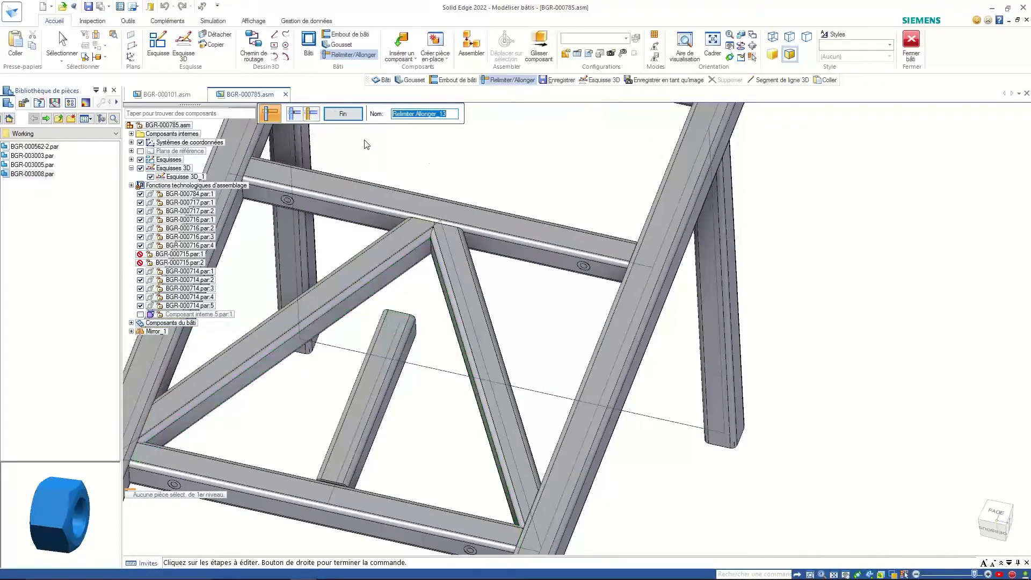
middle_click_drag(577, 332, 576, 324)
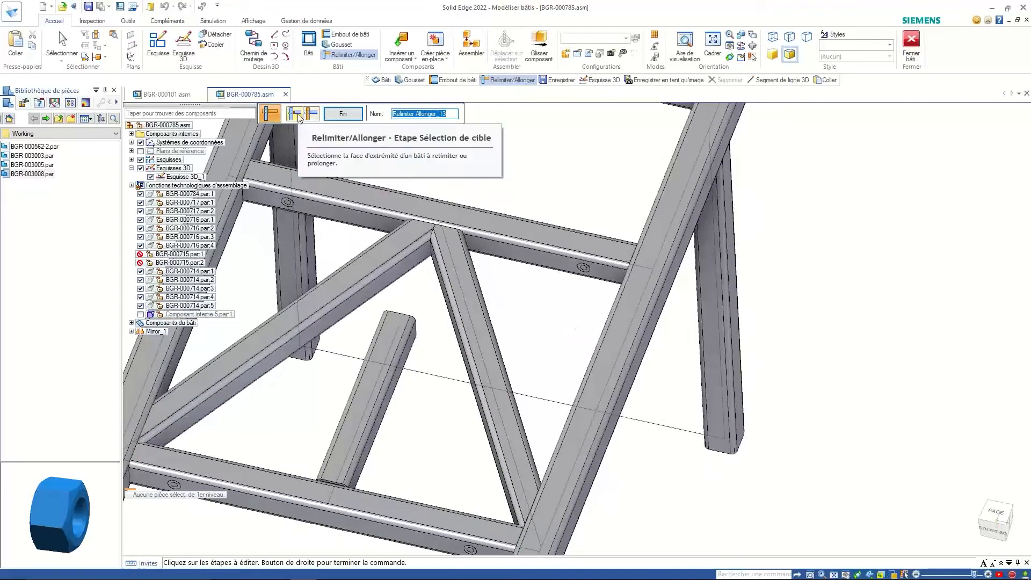
left_click(299, 114)
right_click(413, 305)
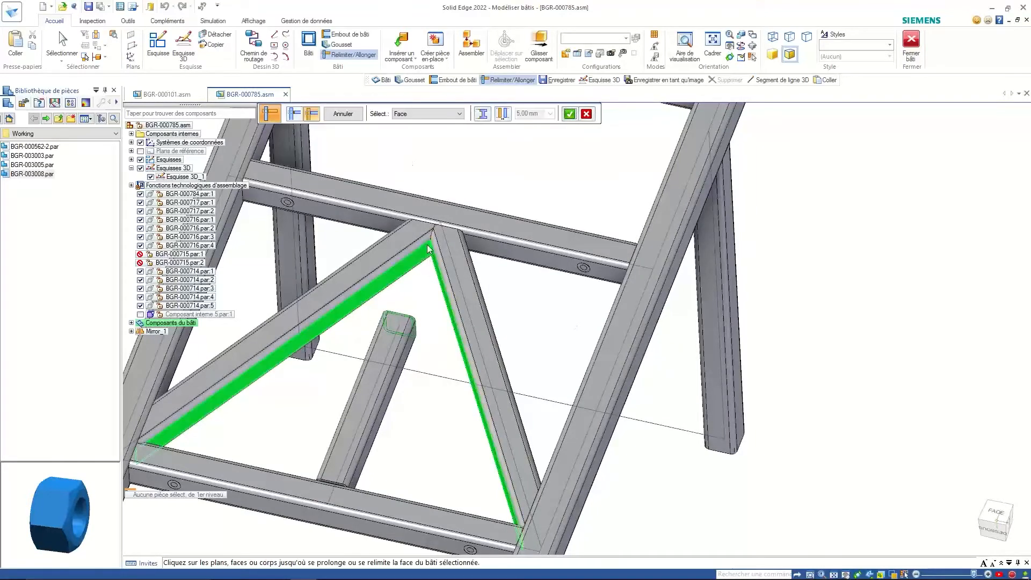
left_click(504, 117)
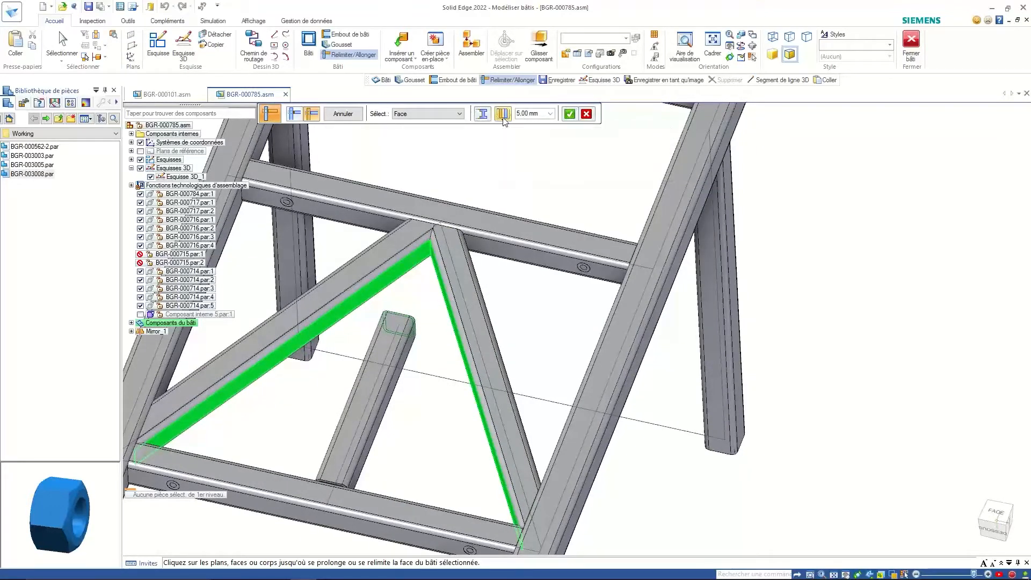
left_click(571, 113)
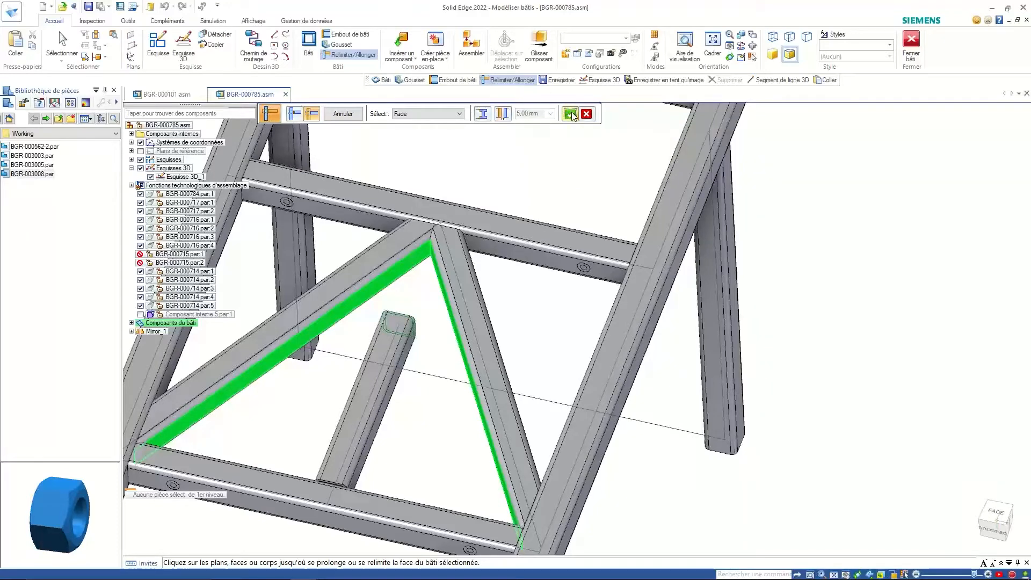
left_click(74, 47)
- Show all the Composants du bâti in the model
right_click(171, 323)
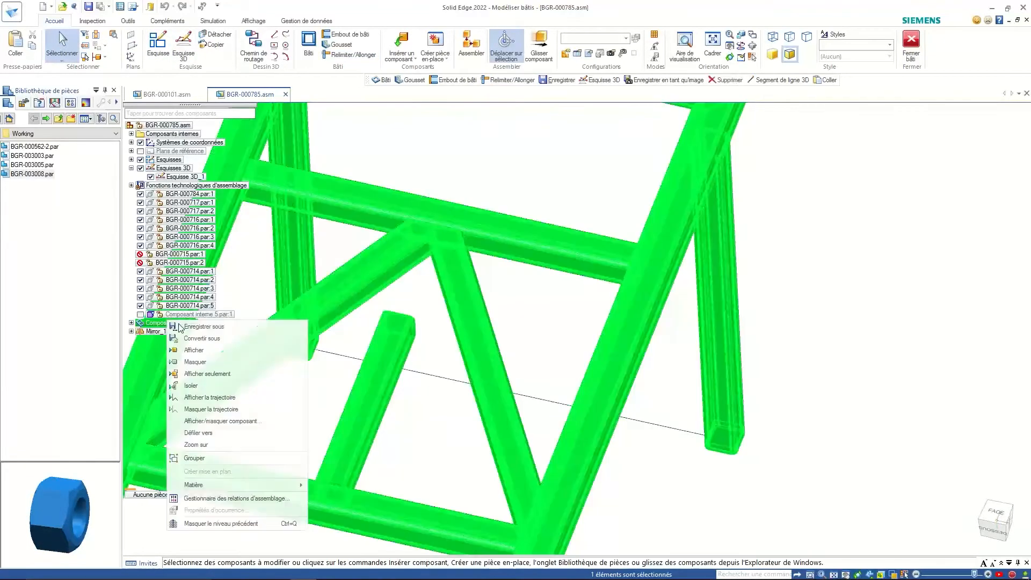
left_click(214, 347)
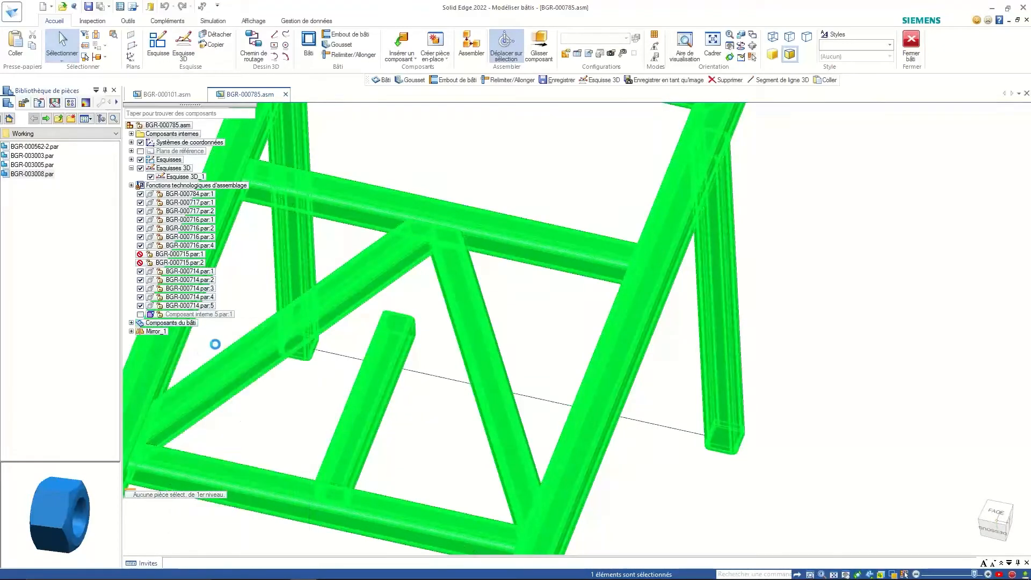
left_click(471, 171)
middle_click_drag(399, 298, 354, 303)
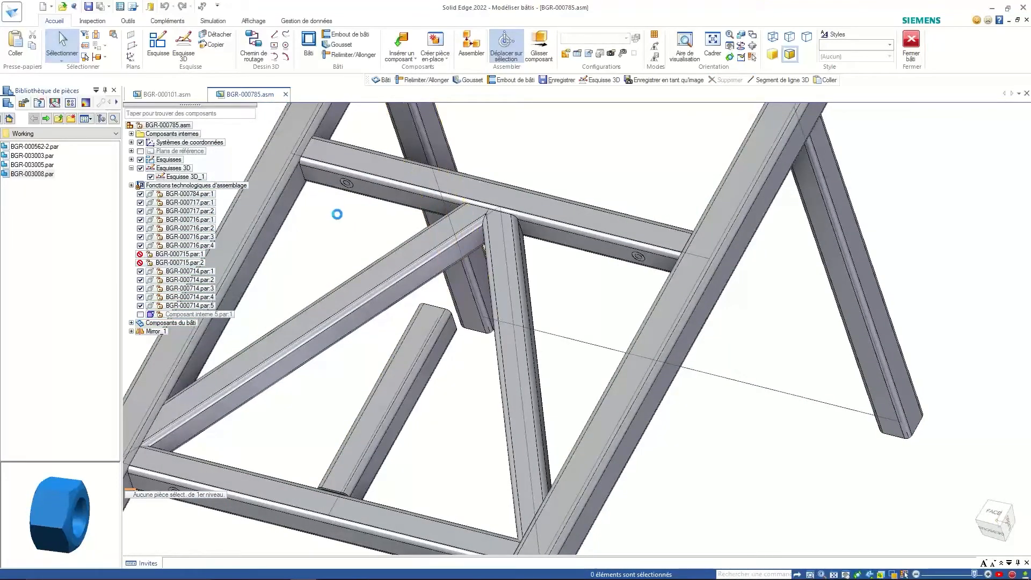
- Extend the short central tube up to the second diagonal's lower face at the apex
left_click(350, 54)
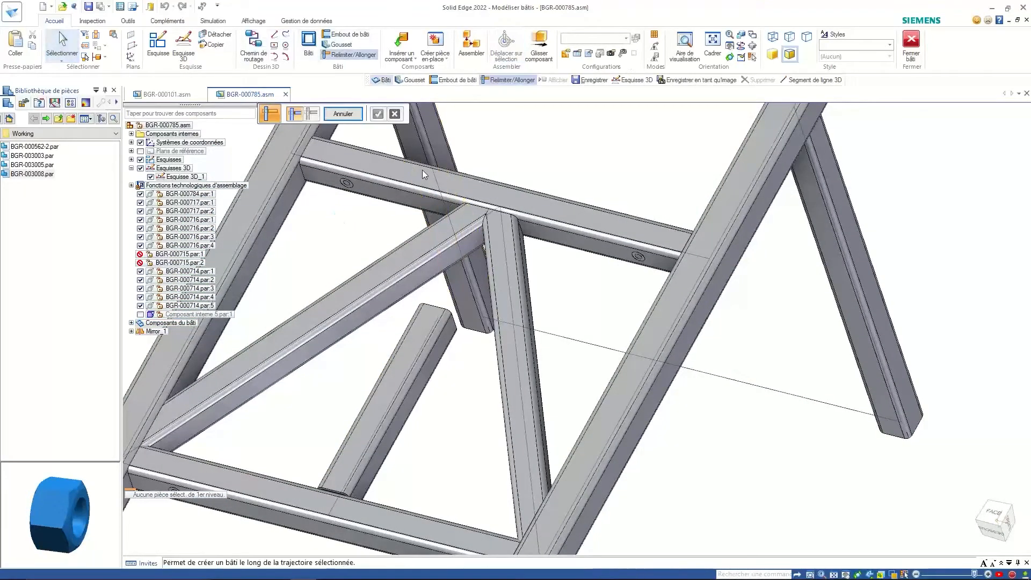
left_click(431, 310)
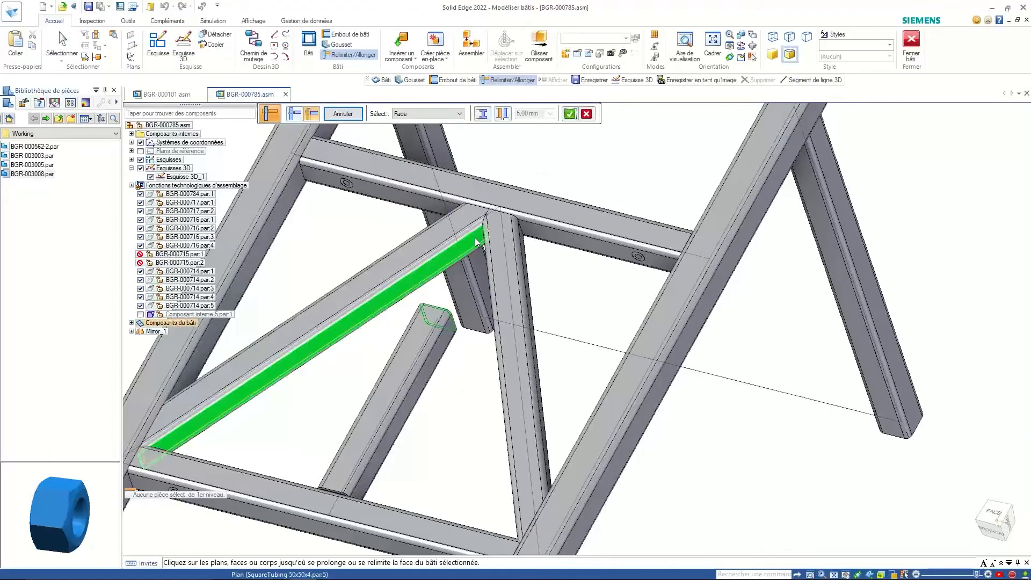
middle_click_drag(451, 279, 422, 311)
left_click(429, 322)
right_click(447, 218)
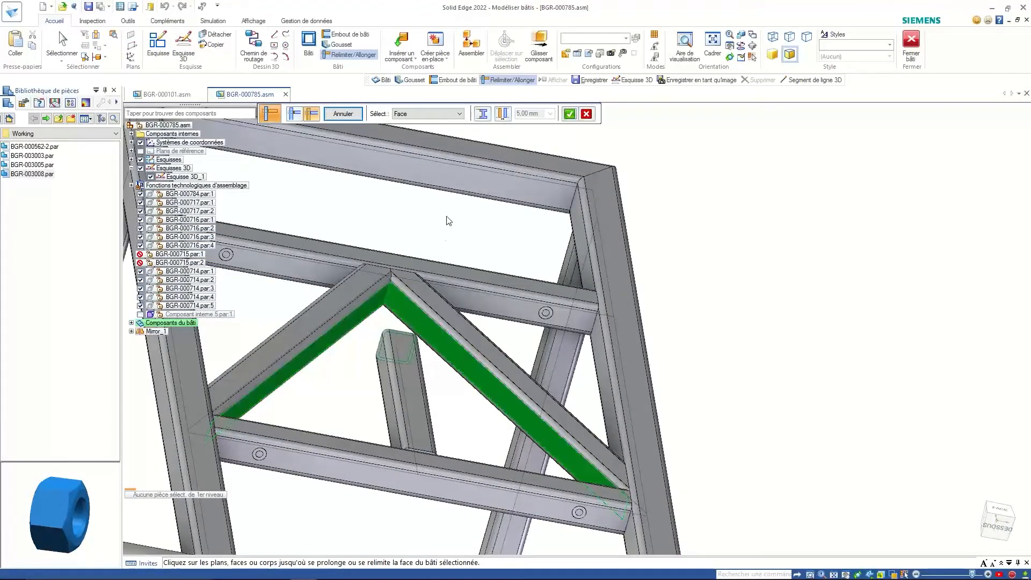
middle_click_drag(449, 220, 358, 219)
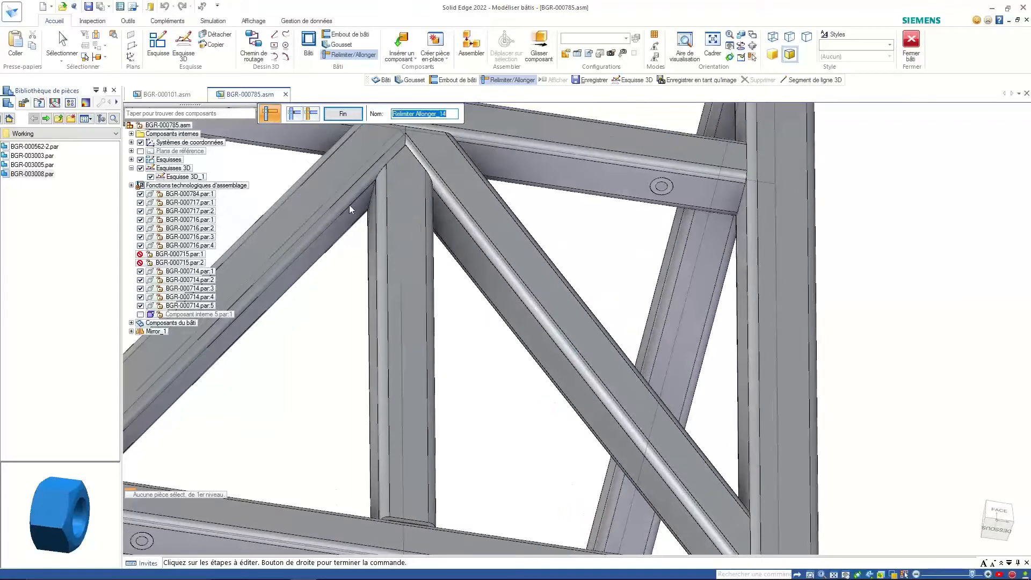
left_click(343, 115)
scroll(444, 304, "down", 5)
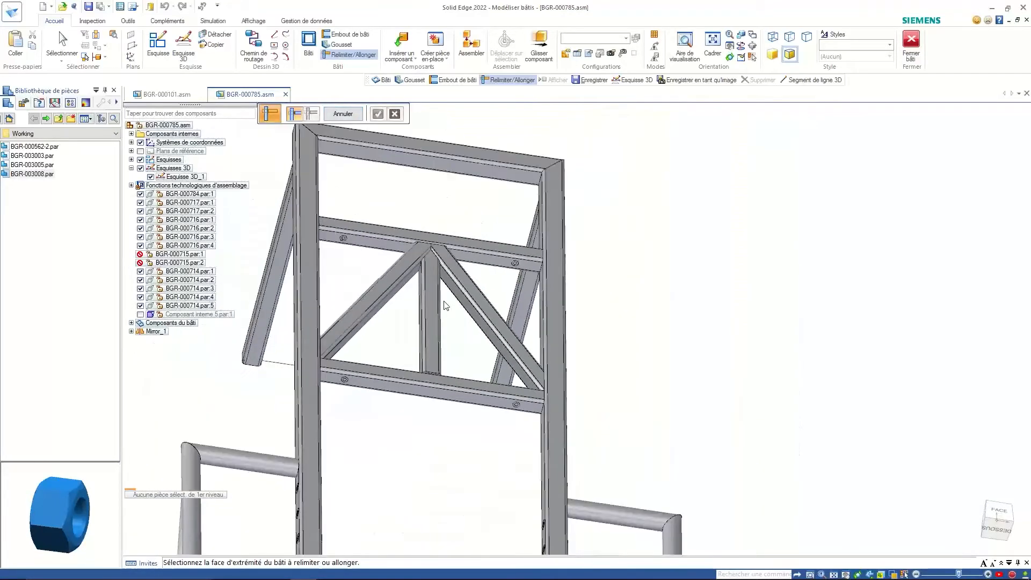
- Show Composant interne 5.par:1 again and view the frame from behind
scroll(444, 306, "down", 5)
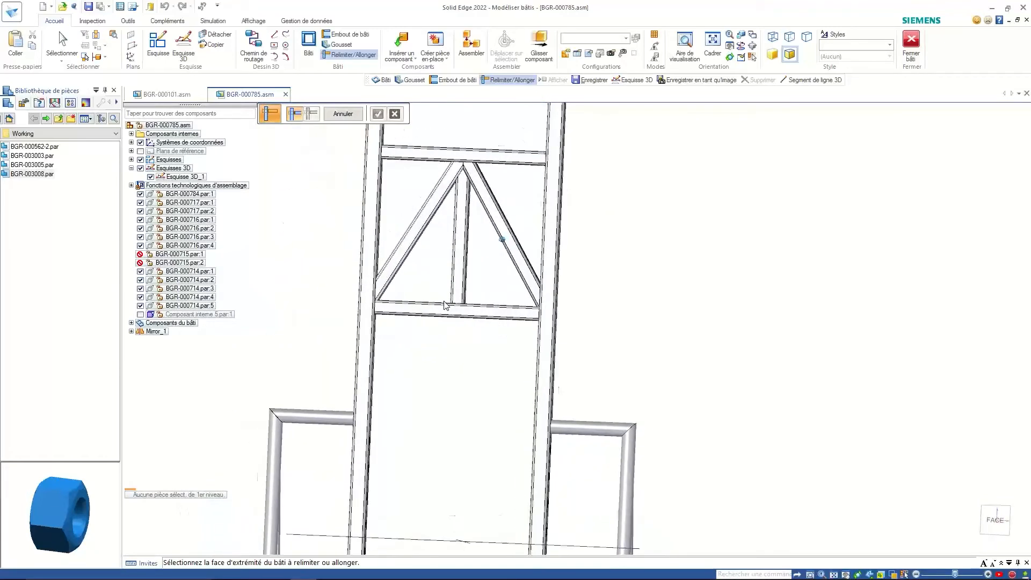
middle_click_drag(444, 306, 346, 367)
left_click(140, 314)
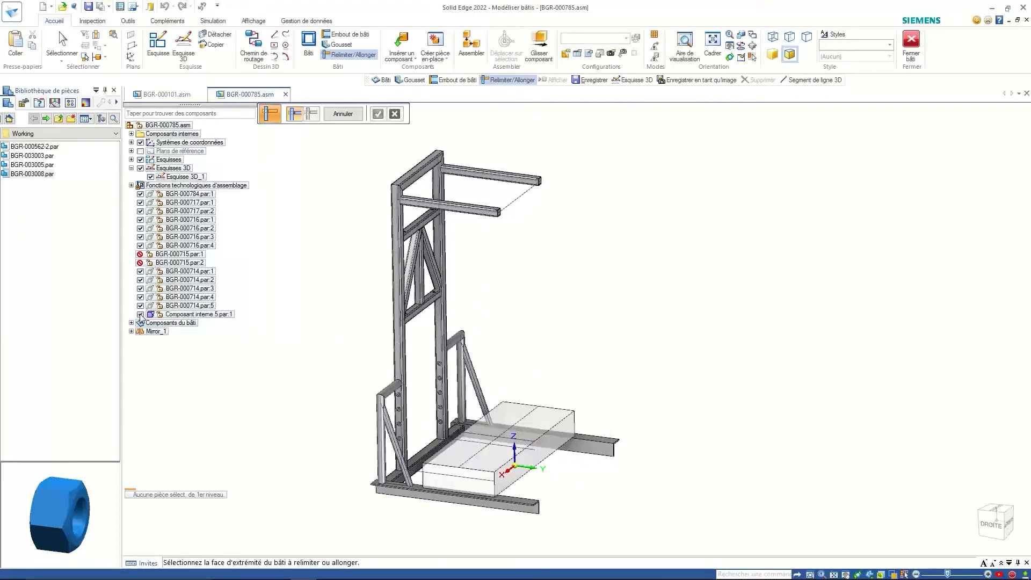
scroll(562, 385, "up", 5)
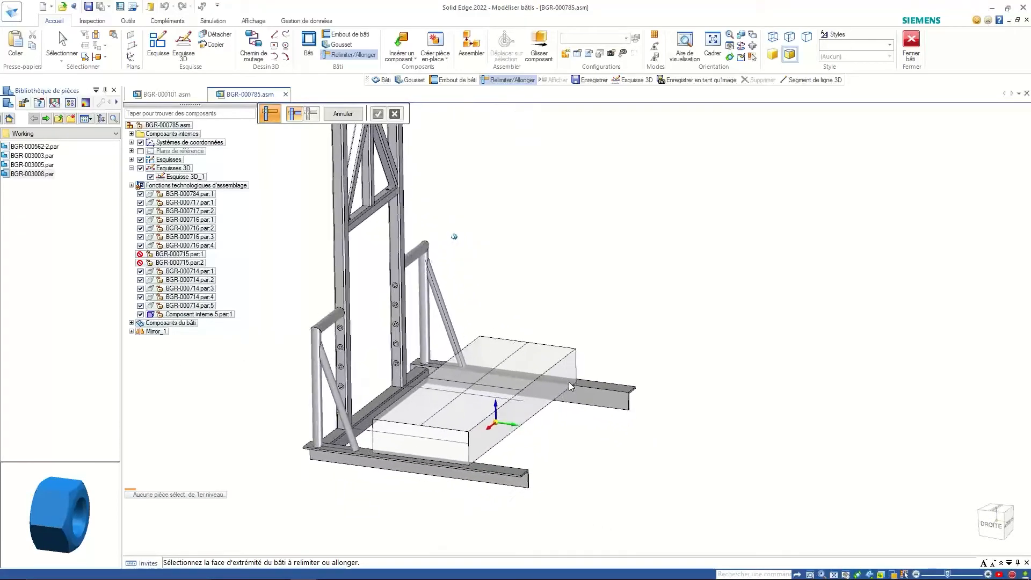
scroll(570, 384, "up", 3)
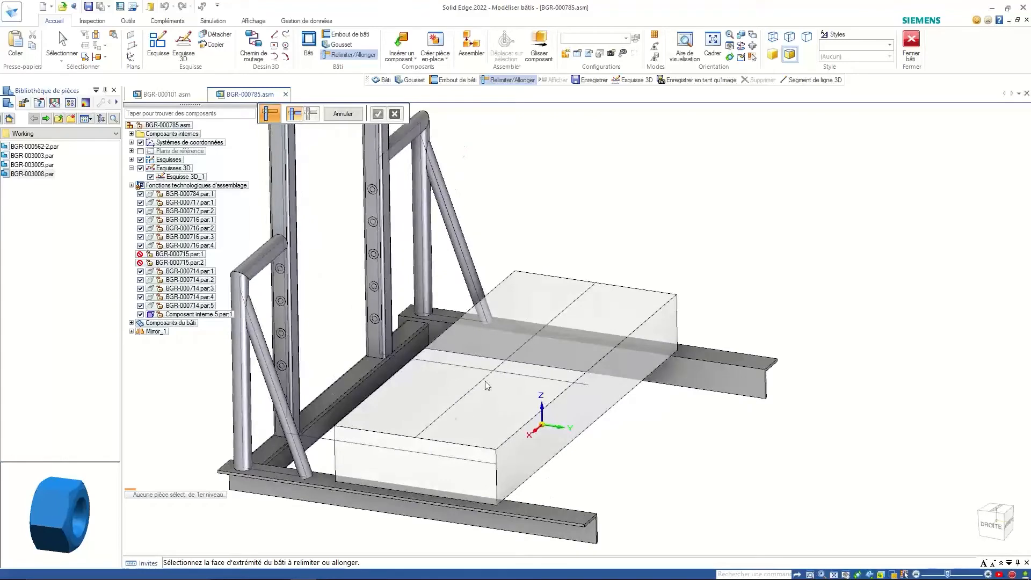
middle_click_drag(518, 304, 353, 266)
left_click(308, 46)
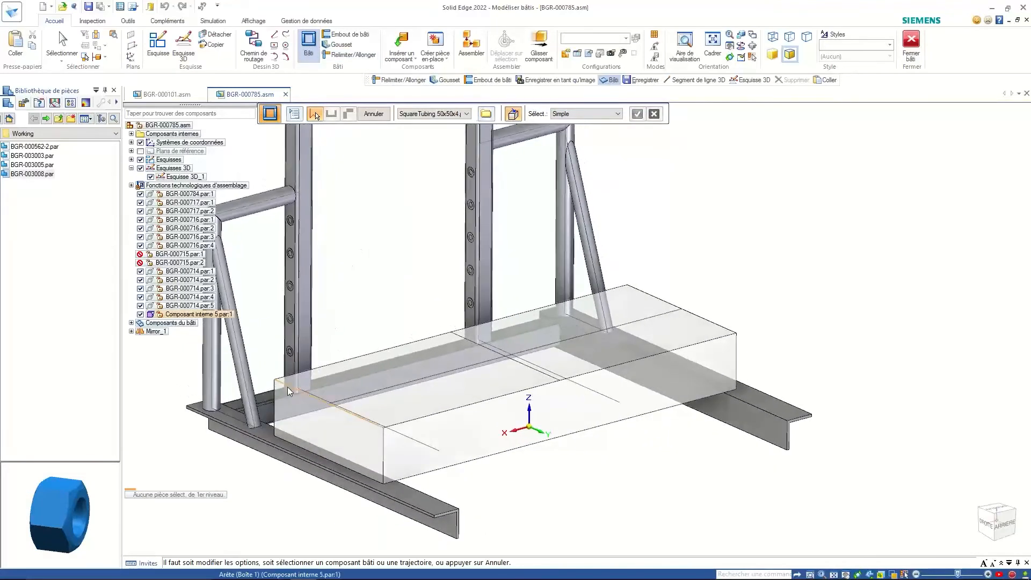
- Switch to face selection and pick the box's top face as the frame path
left_click(453, 114)
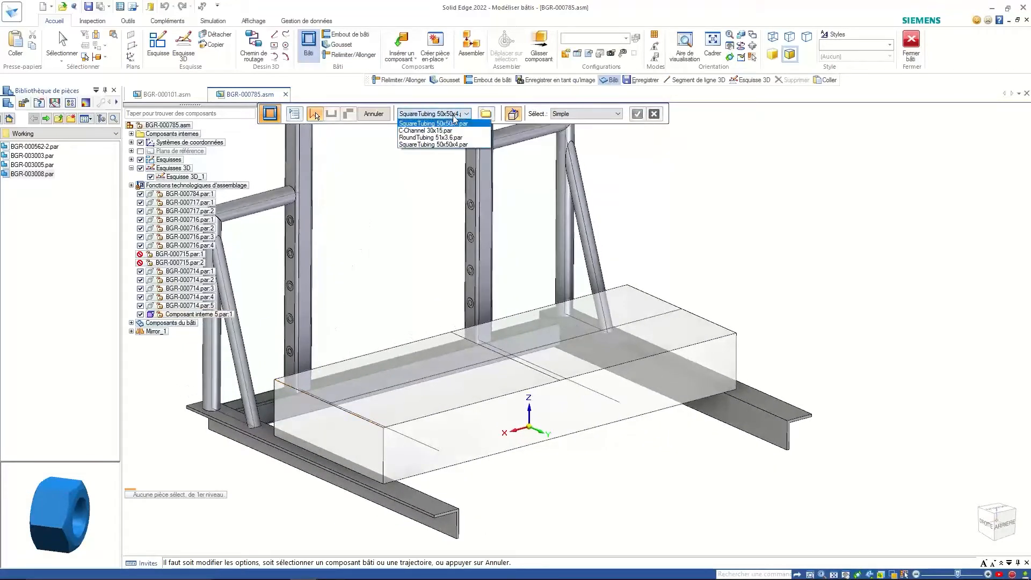
left_click(545, 118)
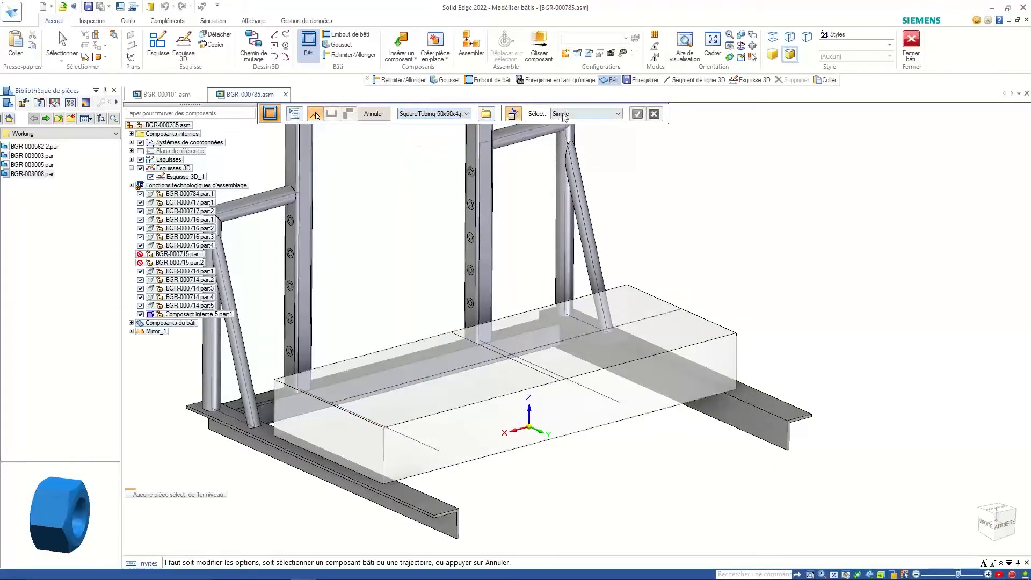
left_click(564, 114)
left_click(563, 132)
left_click(585, 114)
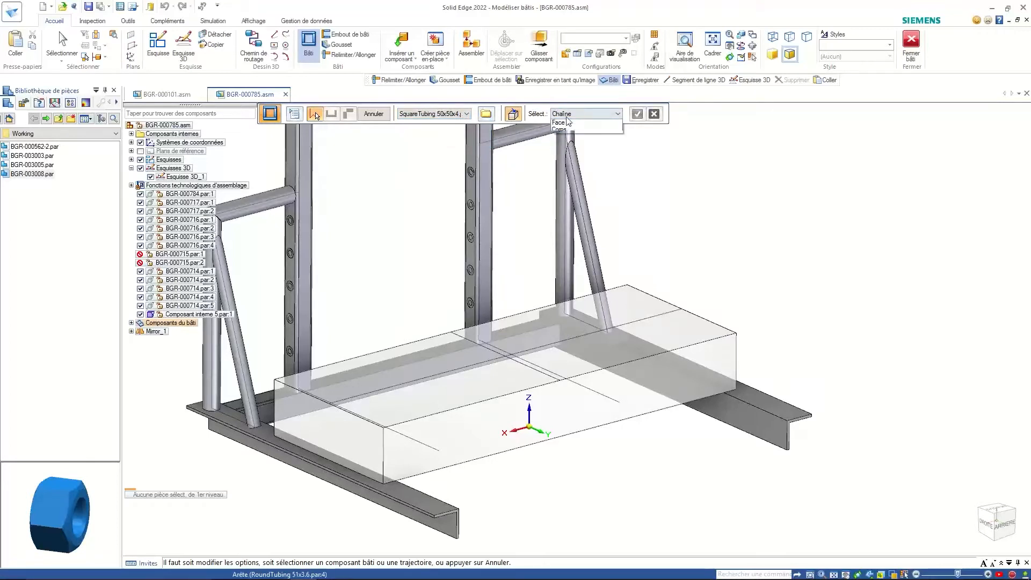
left_click(559, 137)
left_click(610, 329)
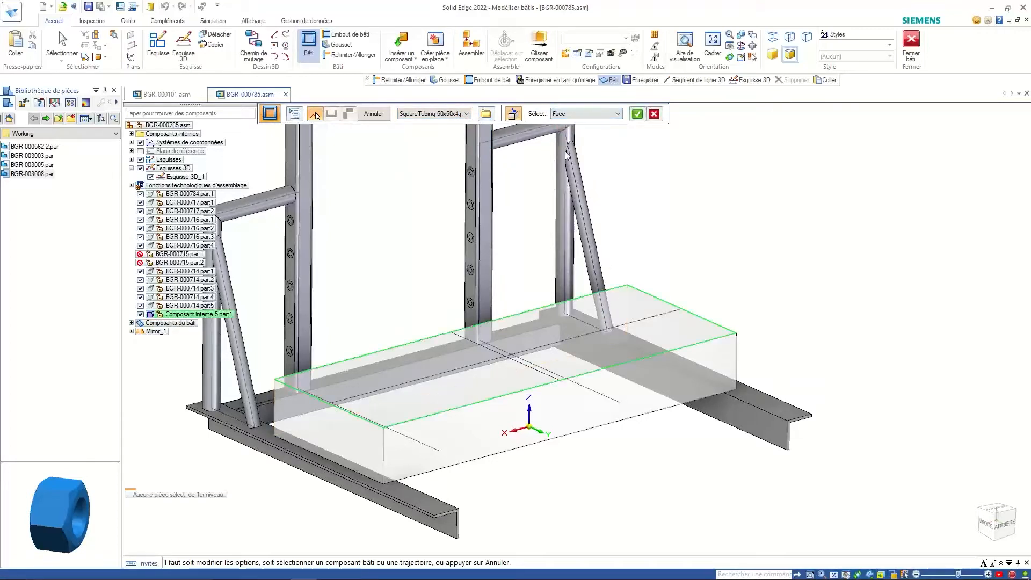
- Add the box's front edge as a path, accept the edges and finish the square-tube frame
left_click(571, 114)
left_click(573, 123)
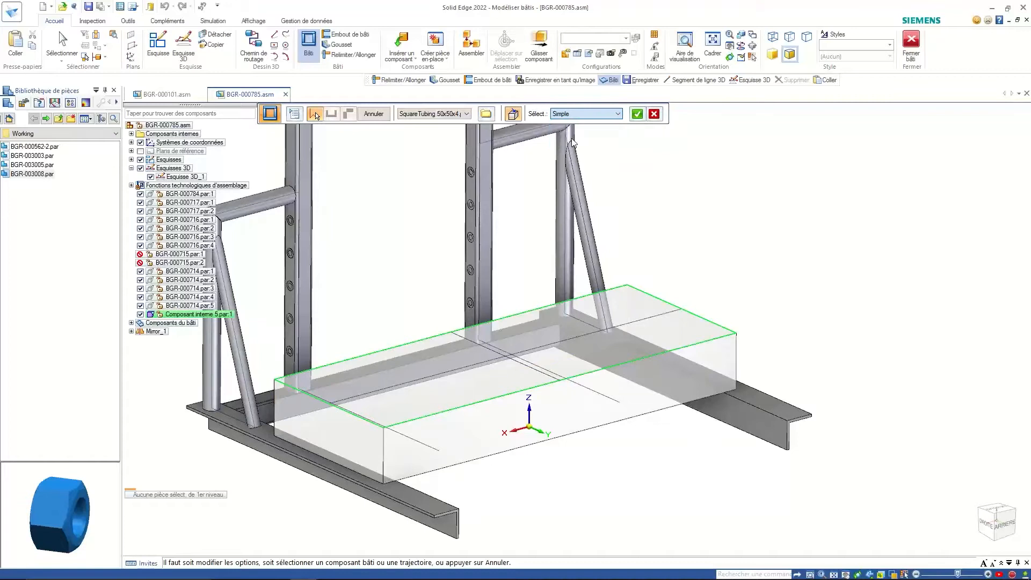
left_click(383, 460)
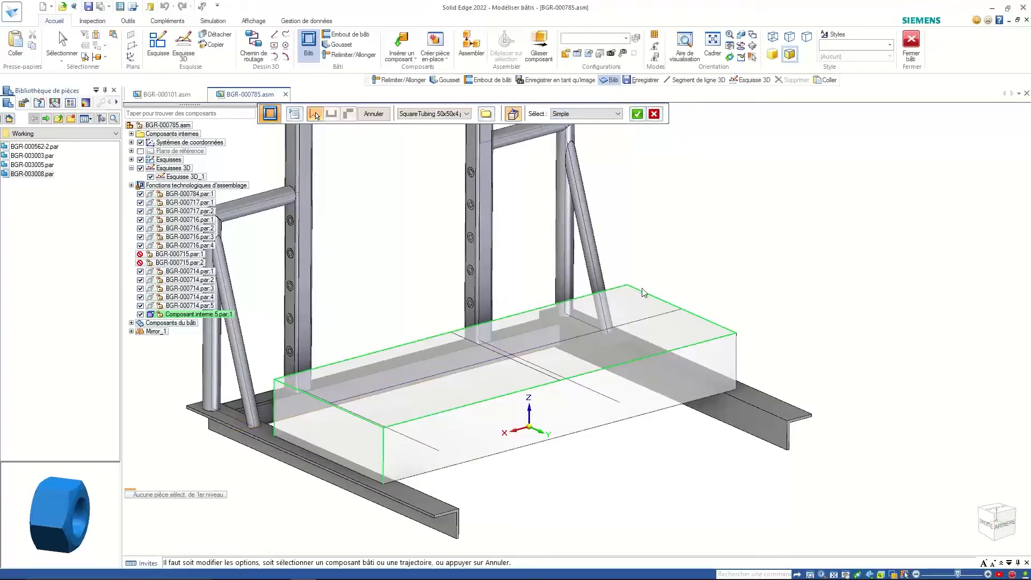
left_click(737, 362)
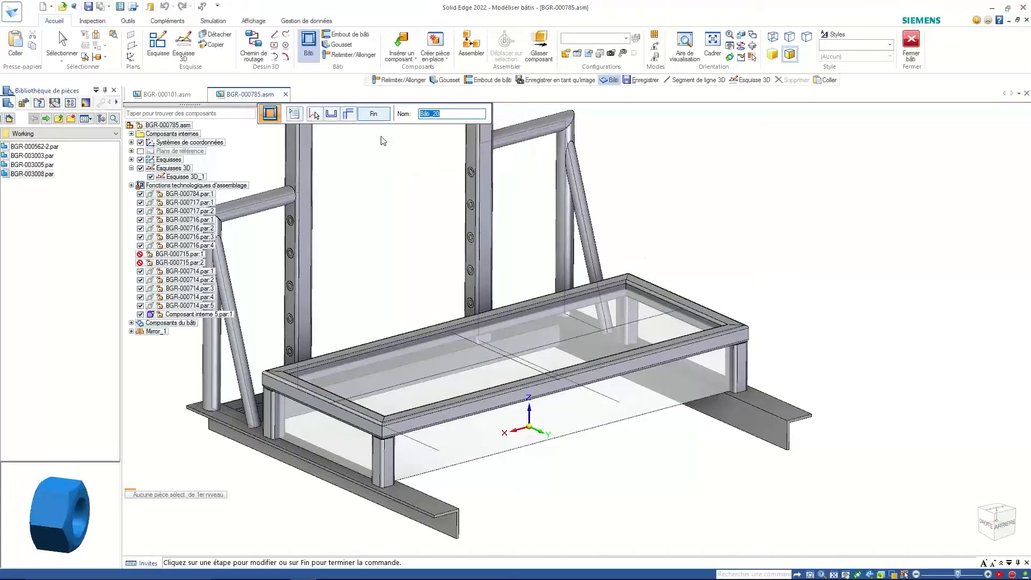
middle_click_drag(414, 309, 288, 384)
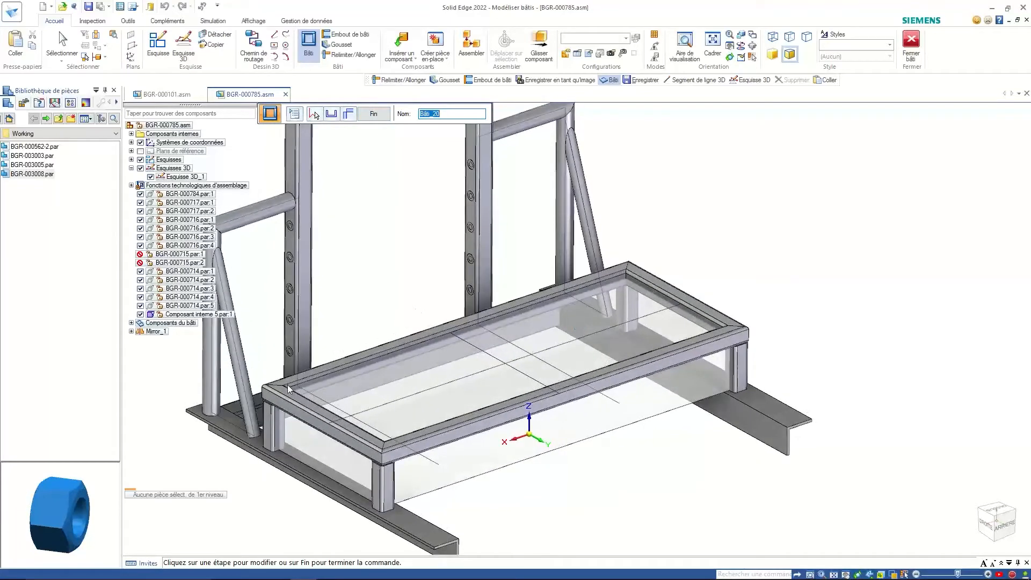
left_click(381, 116)
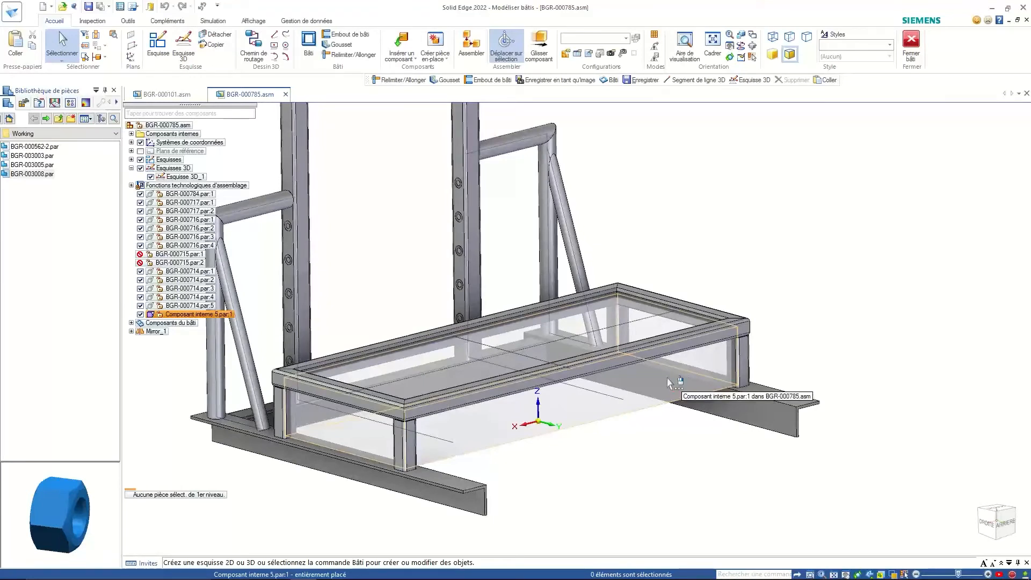
- Move a side face of the internal box inward to 124.81 mm
left_click(701, 368)
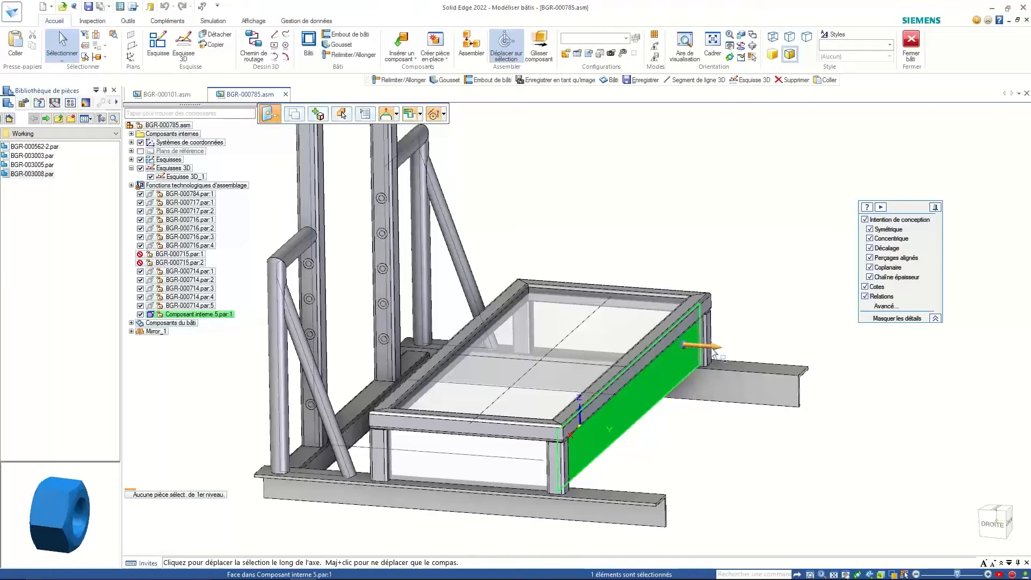
left_click(717, 353)
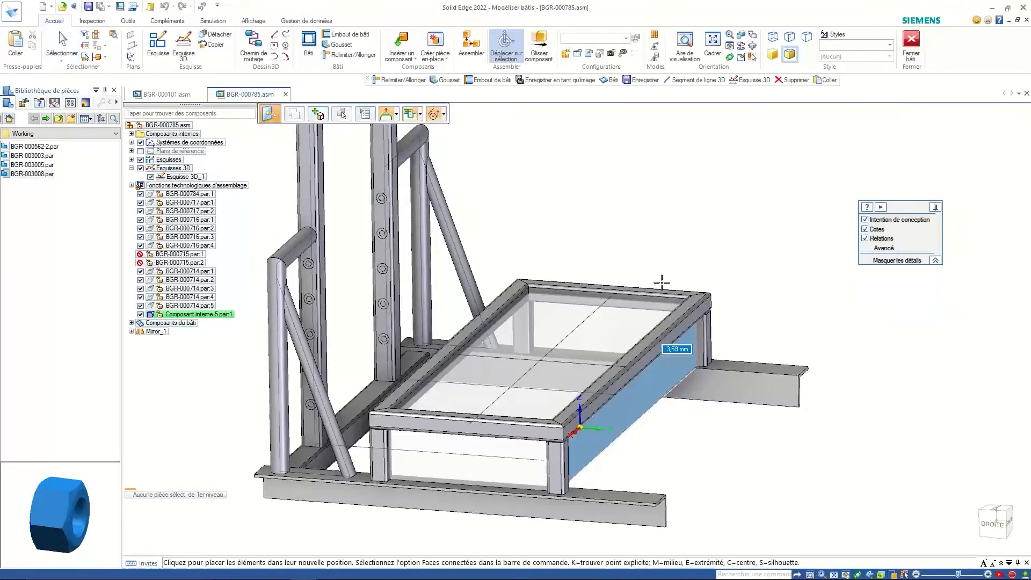
left_click(646, 260)
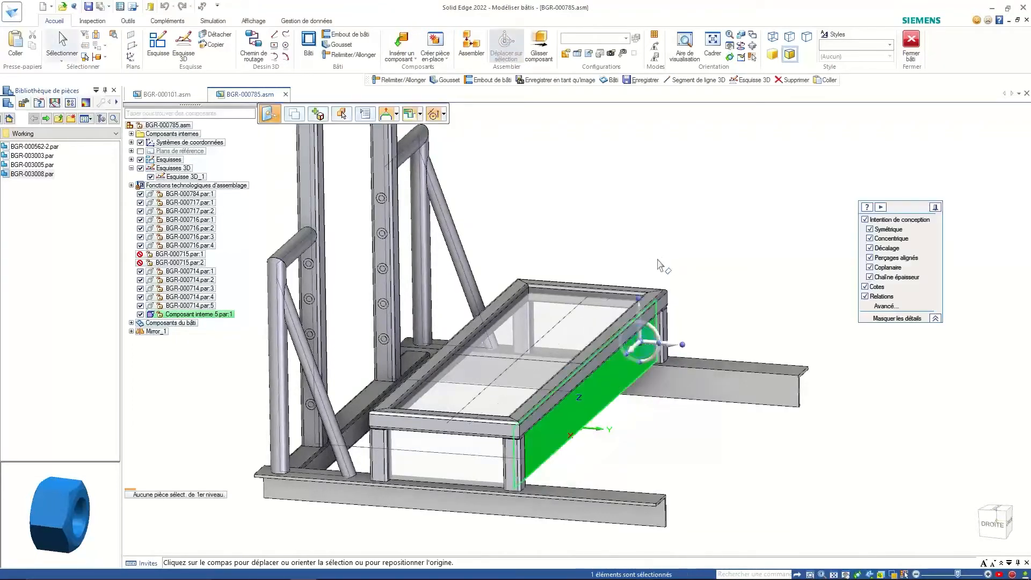
key("Escape")
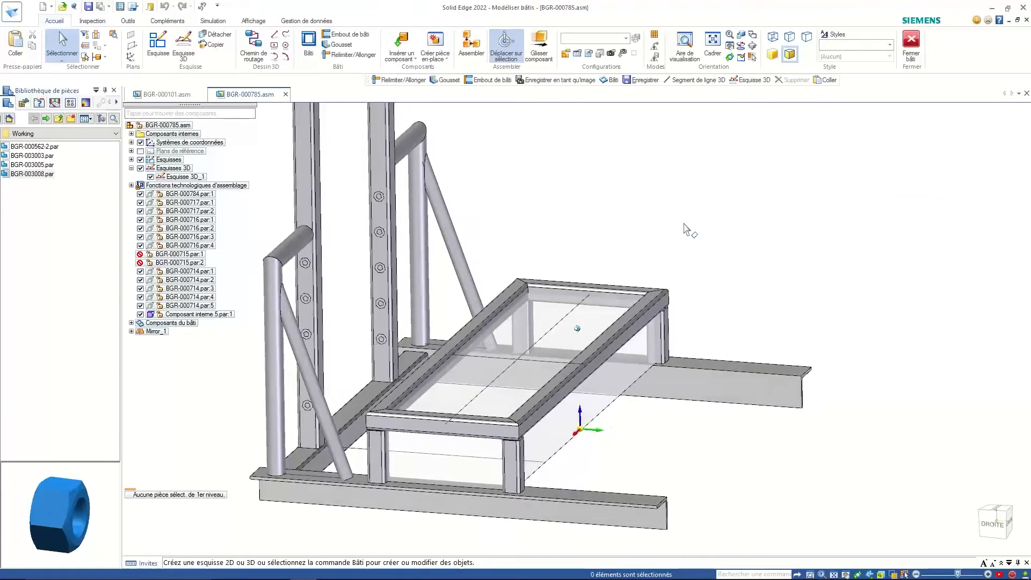
- Hide Composant interne 5, then show it again
middle_click_drag(684, 224, 685, 228)
left_click(140, 316)
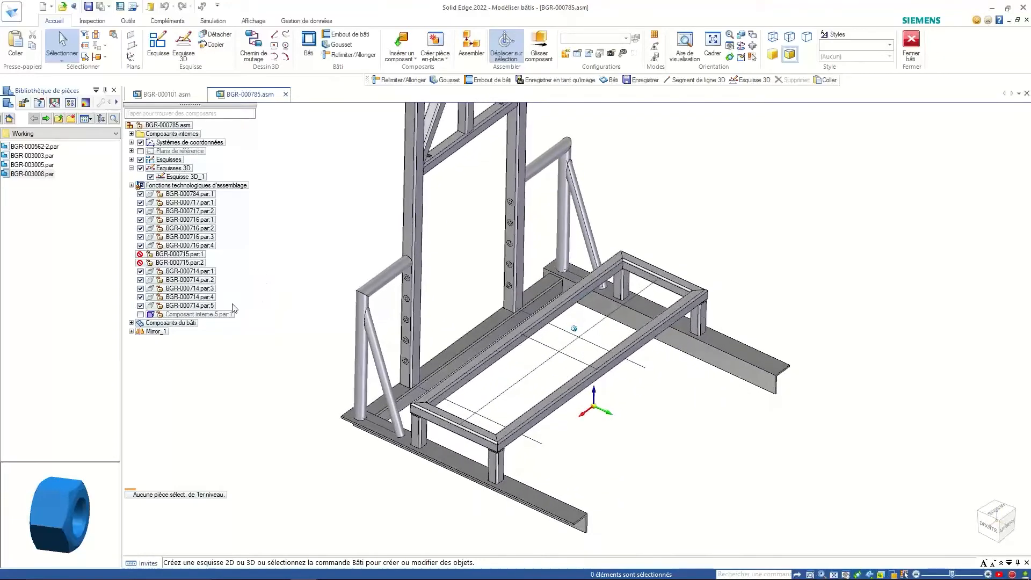
left_click(140, 314)
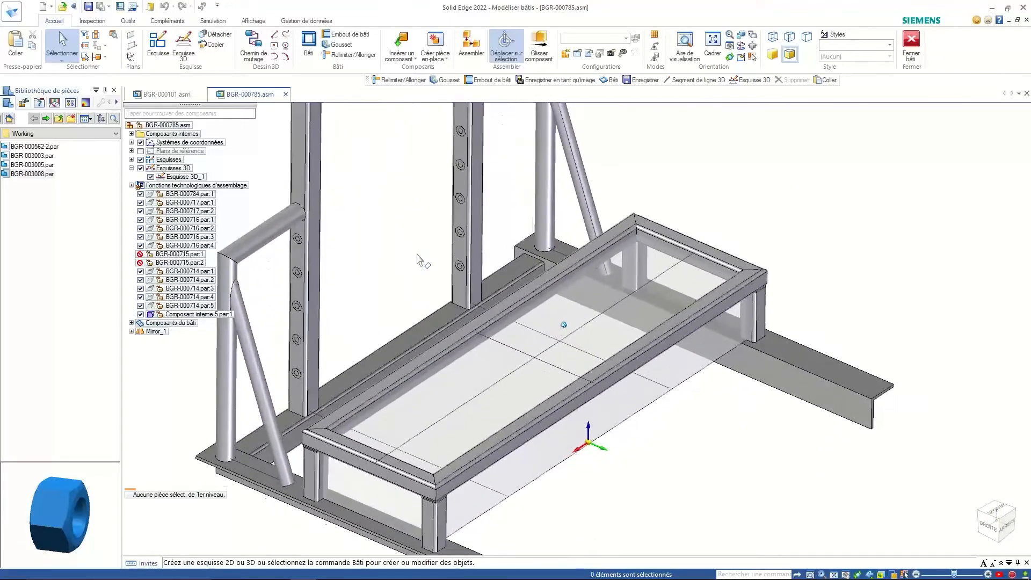
- Start a new Bâti with Diviser les bâtis sécants turned on in its options
left_click(310, 47)
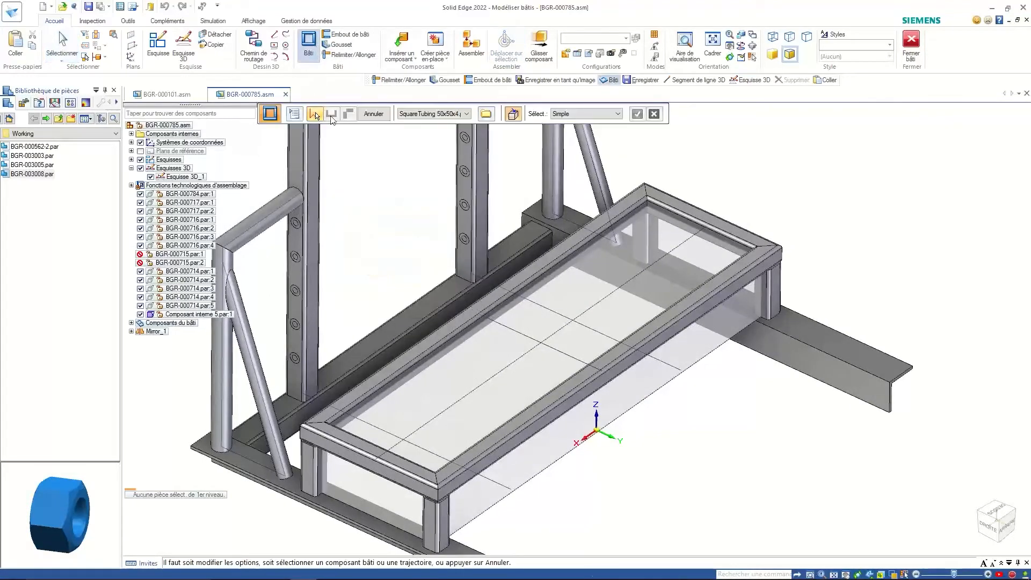
left_click(300, 118)
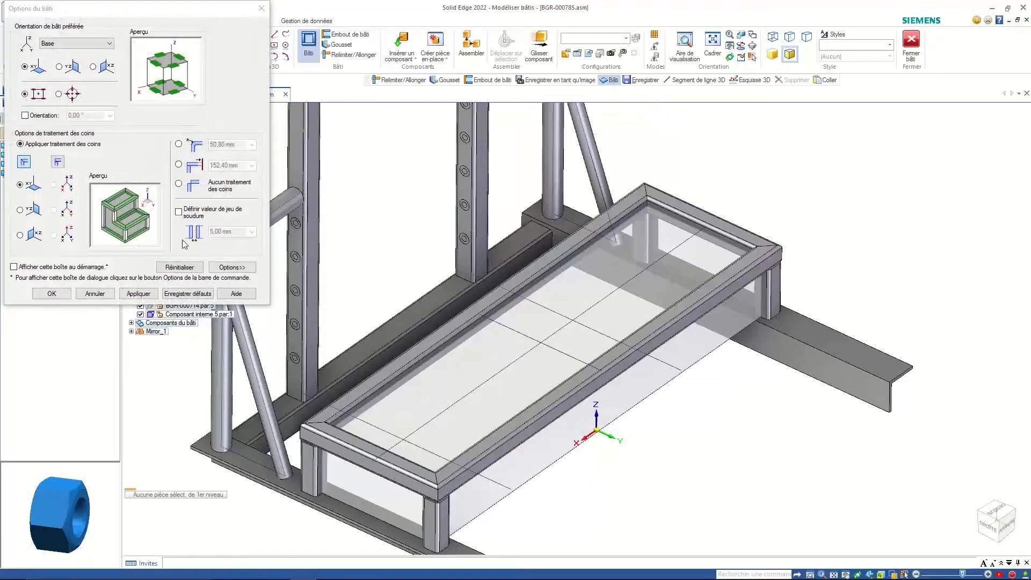
left_click(234, 268)
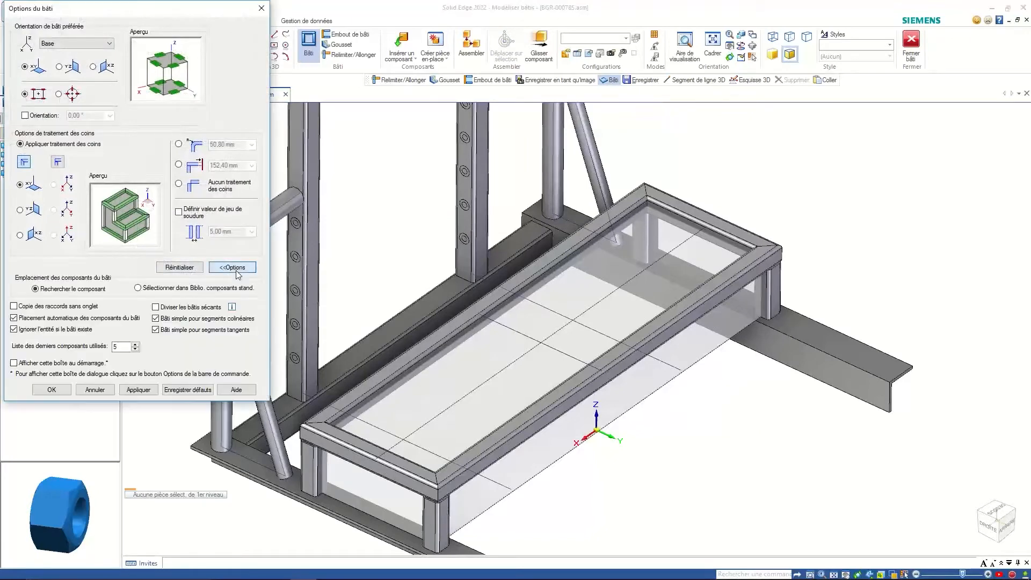
left_click(193, 307)
left_click(72, 391)
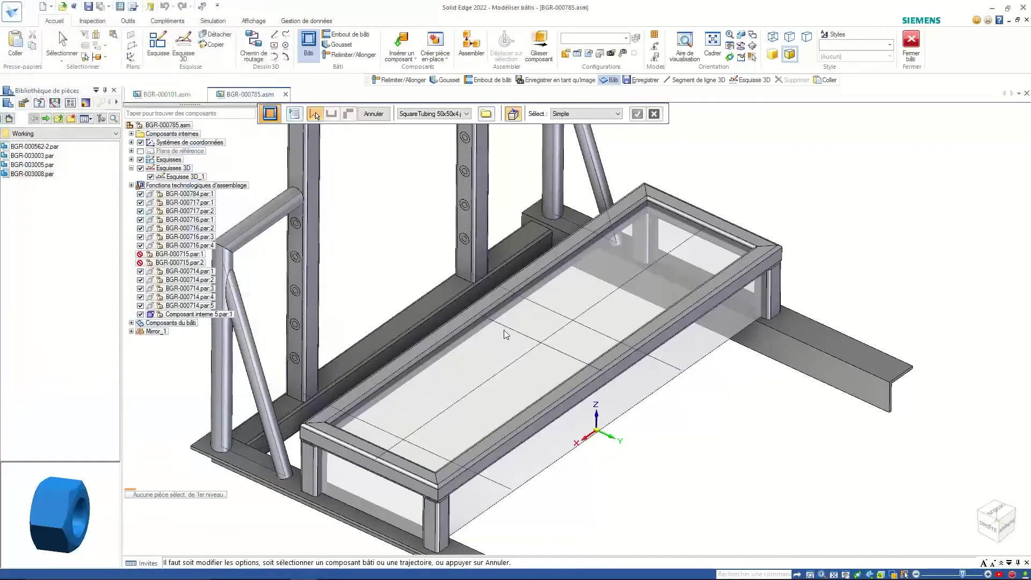
- Build tube members along the two sketch lines
left_click(505, 332)
left_click(554, 339)
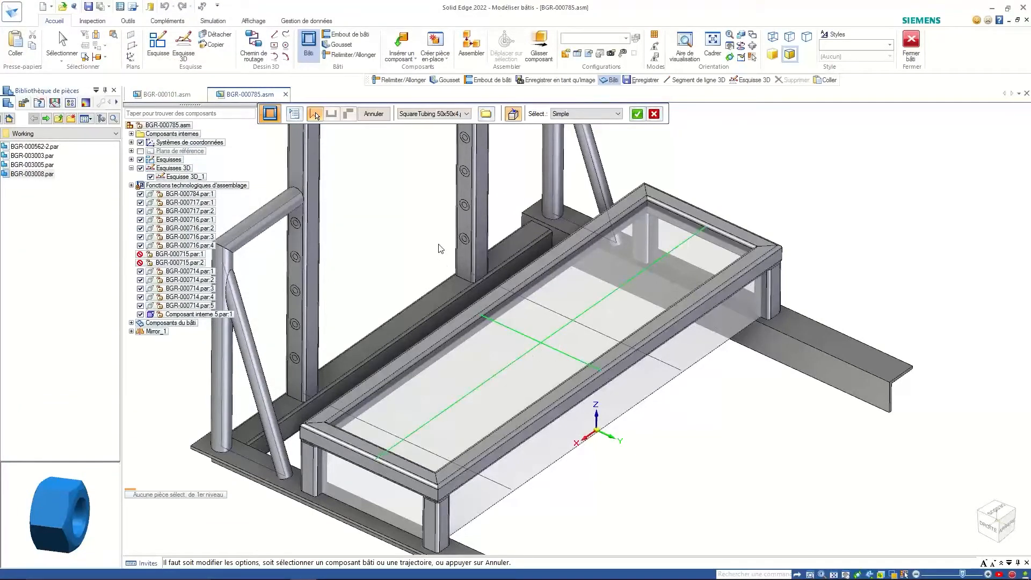
key("Return")
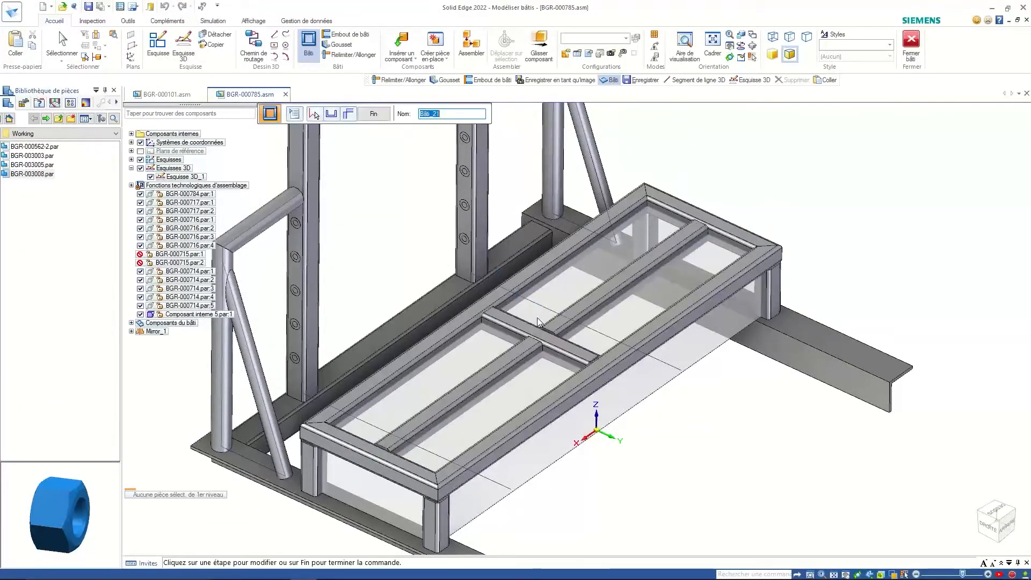
scroll(539, 325, "up", 4)
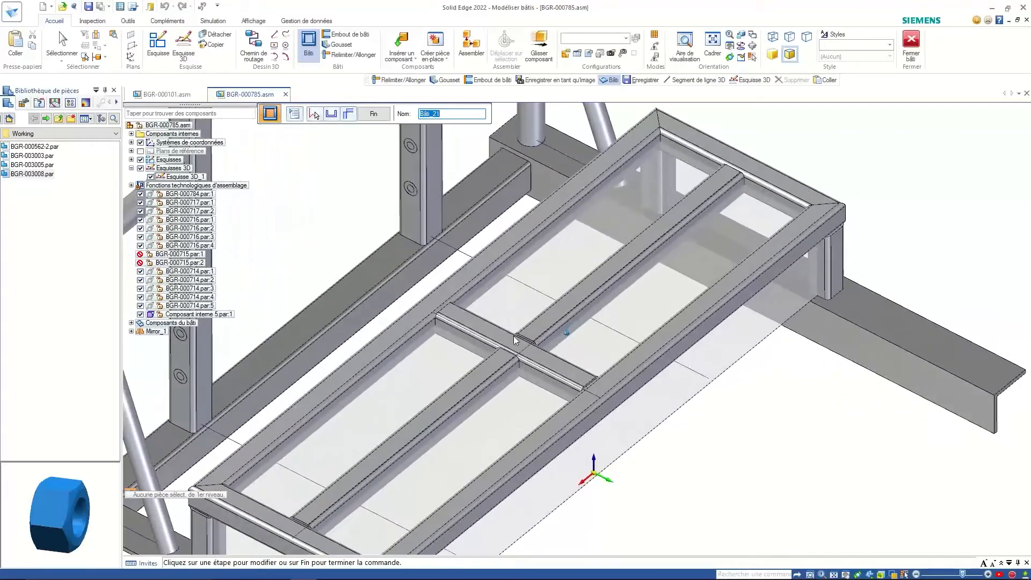
scroll(514, 340, "up", 5)
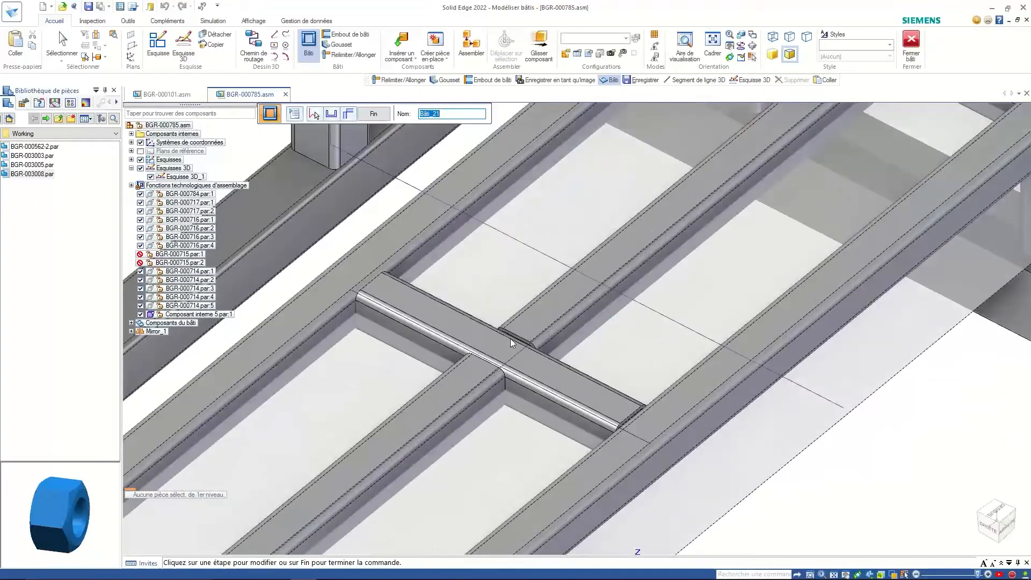
middle_click_drag(498, 347, 398, 126)
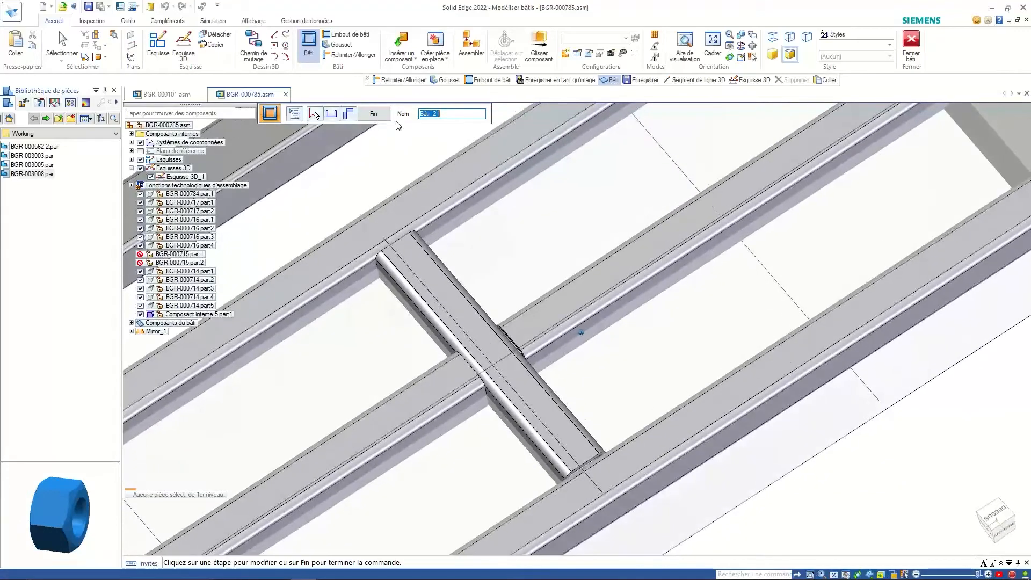
- Set Colinéaire suivant at the junction so the long member runs through, and finish
left_click(350, 113)
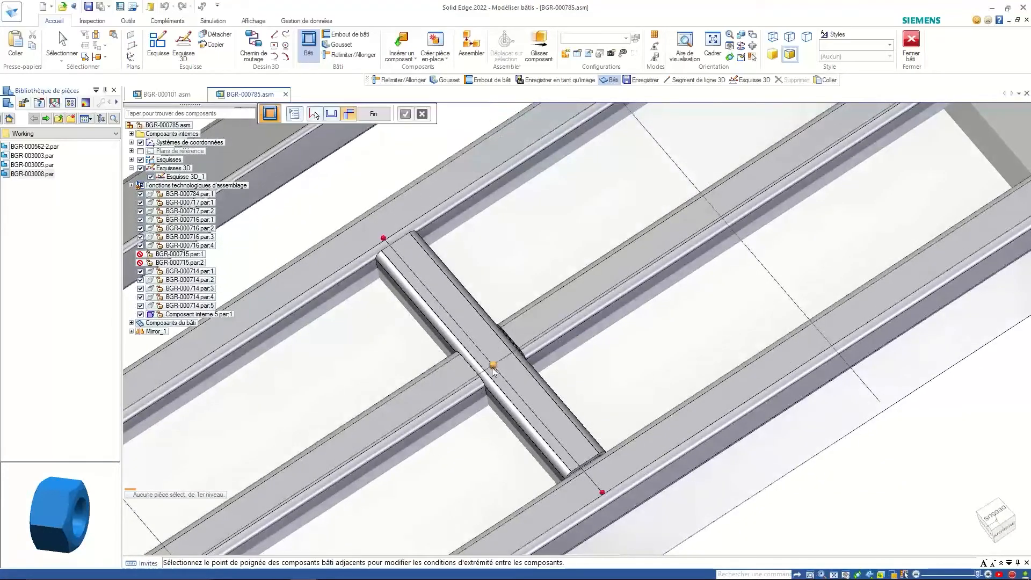
left_click(406, 113)
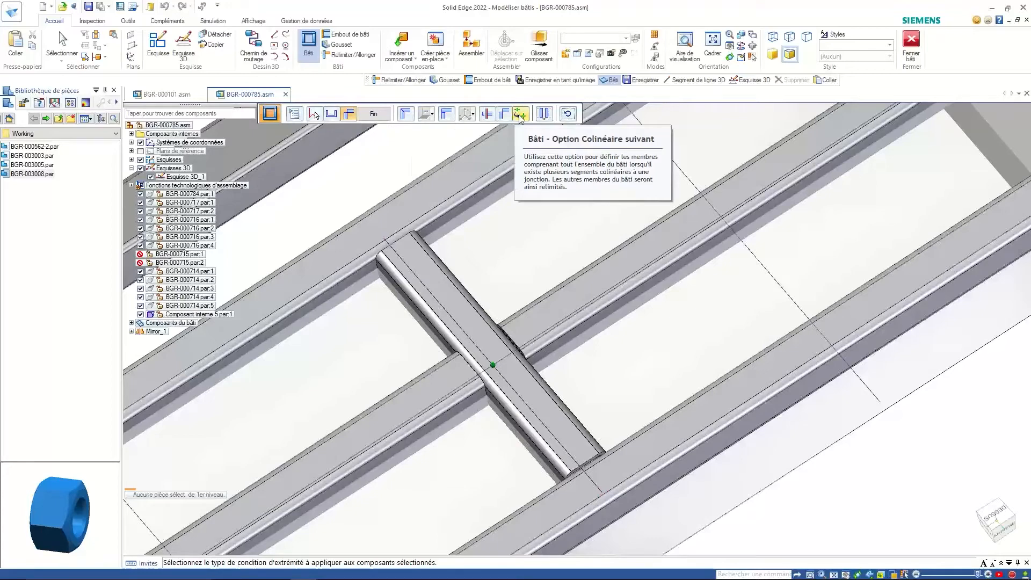
left_click(520, 114)
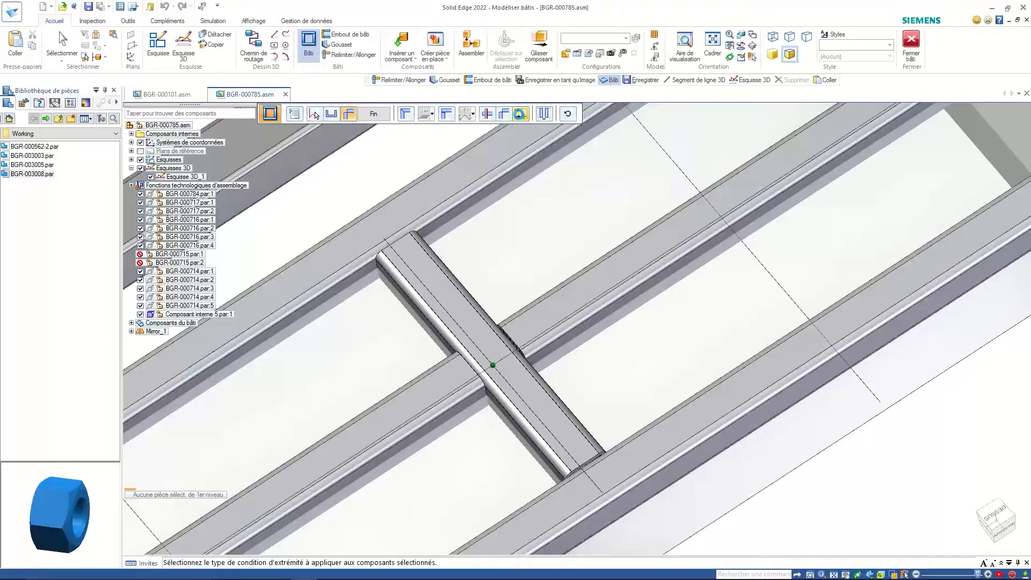
scroll(550, 201, "down", 3)
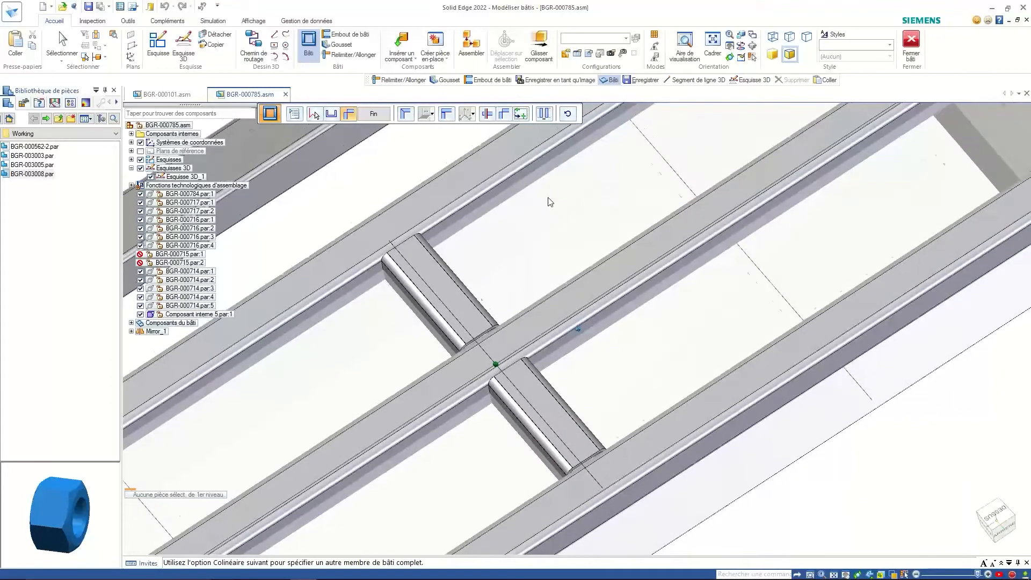
left_click(375, 114)
scroll(369, 157, "down", 5)
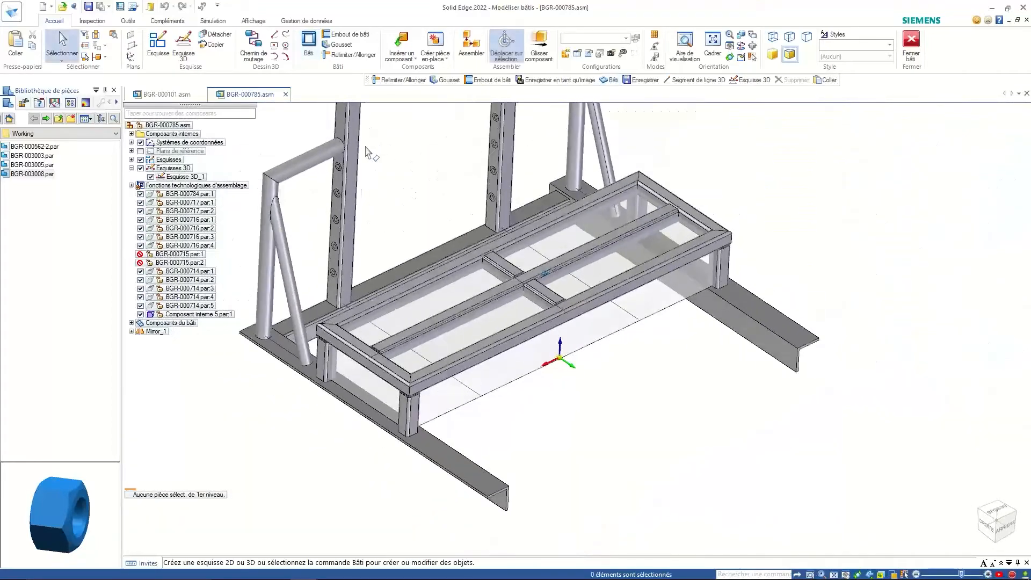
- Hide the internal box component and orbit the frame to a new angle
middle_click_drag(369, 156, 222, 267)
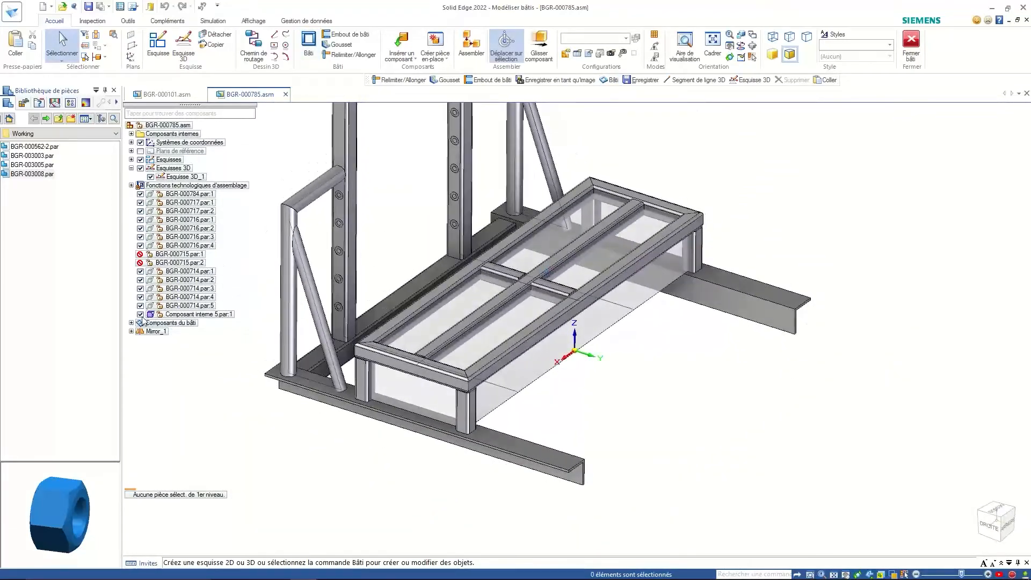
left_click(141, 314)
middle_click_drag(274, 293, 316, 123)
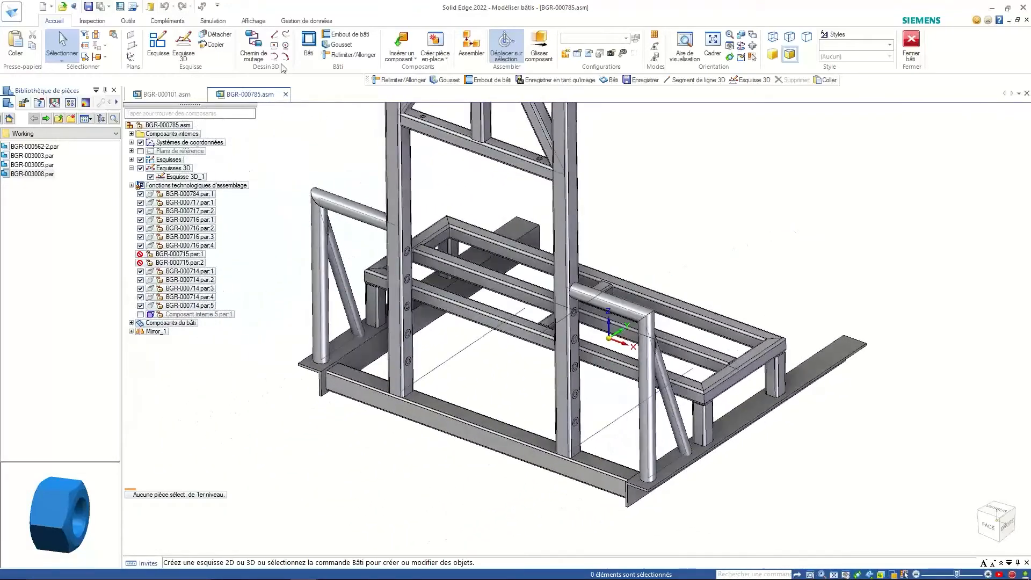
- Start Gousset, load the SE2022 saved gusset settings and dismiss the options with Annuler
left_click(340, 45)
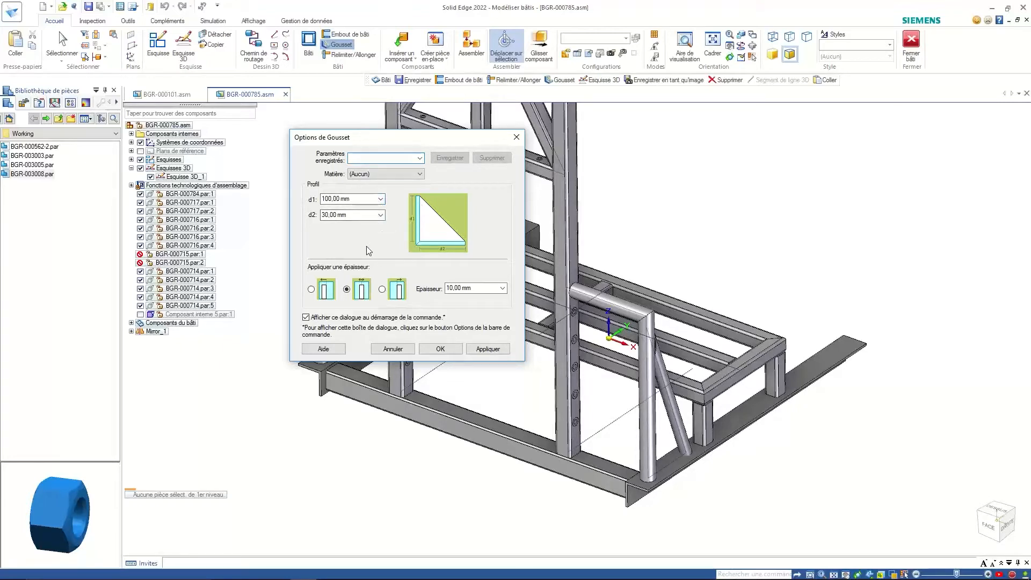
left_click(409, 174)
left_click(411, 175)
left_click(419, 159)
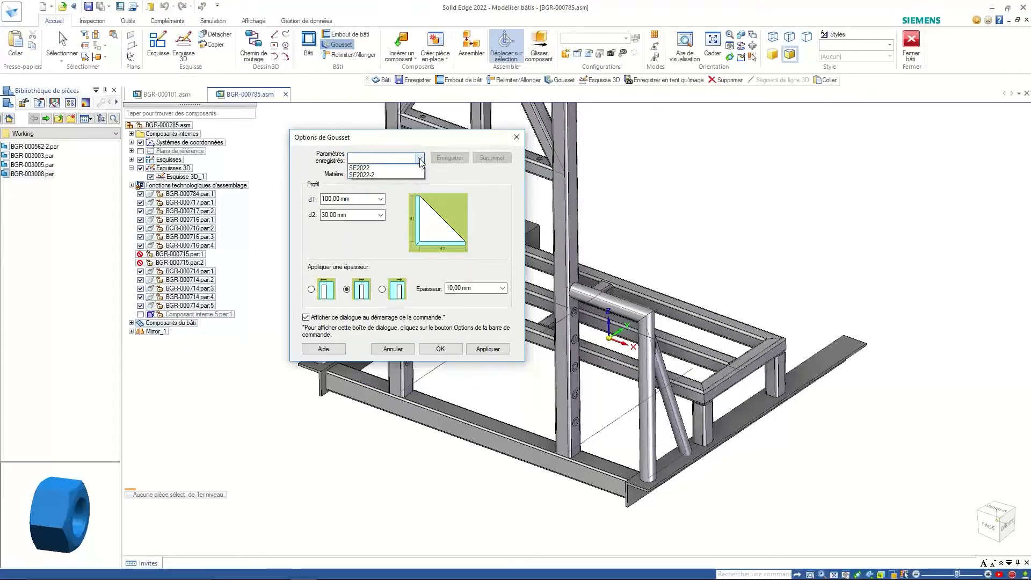
left_click(376, 167)
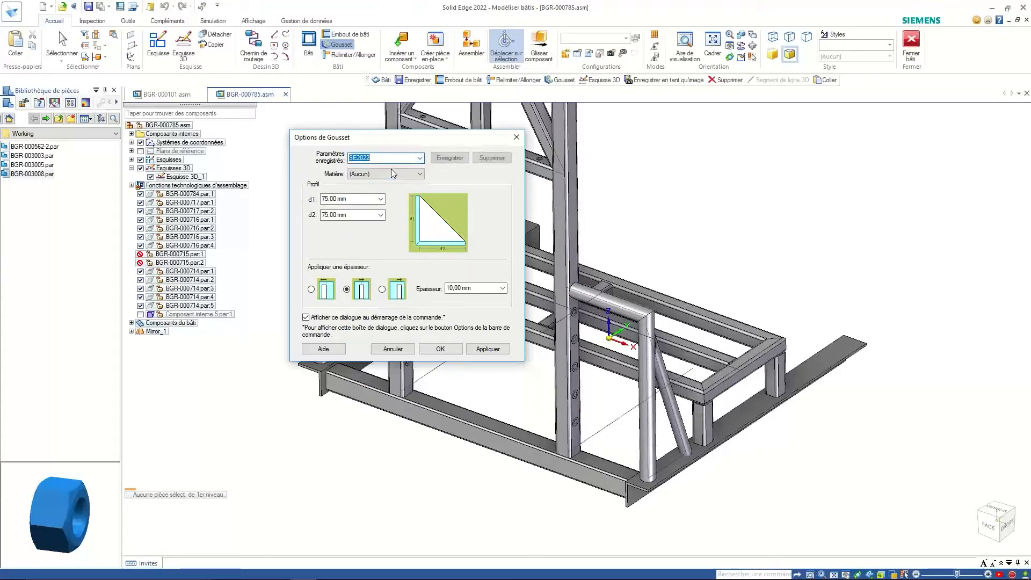
left_click(393, 349)
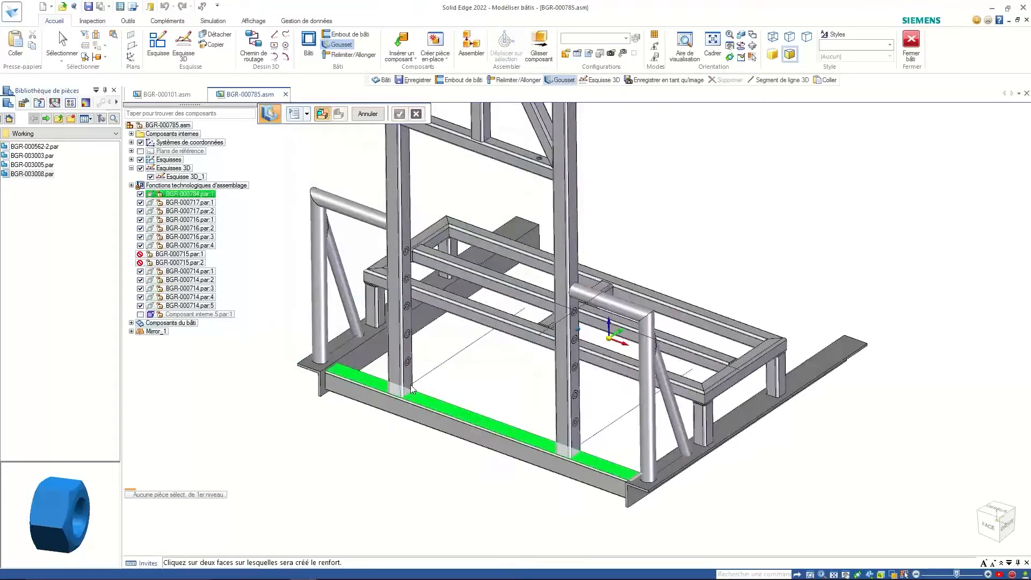
- Brace the first post-to-beam corner with a centred gusset, Gousset_15
scroll(413, 391, "up", 2)
left_click(388, 384)
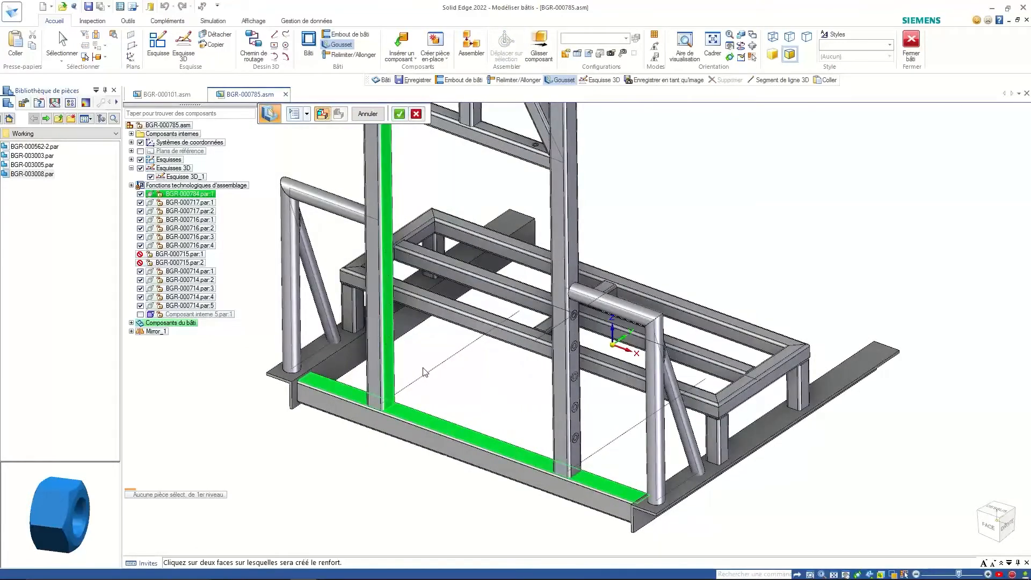
middle_click_drag(425, 371, 406, 401)
right_click(407, 398)
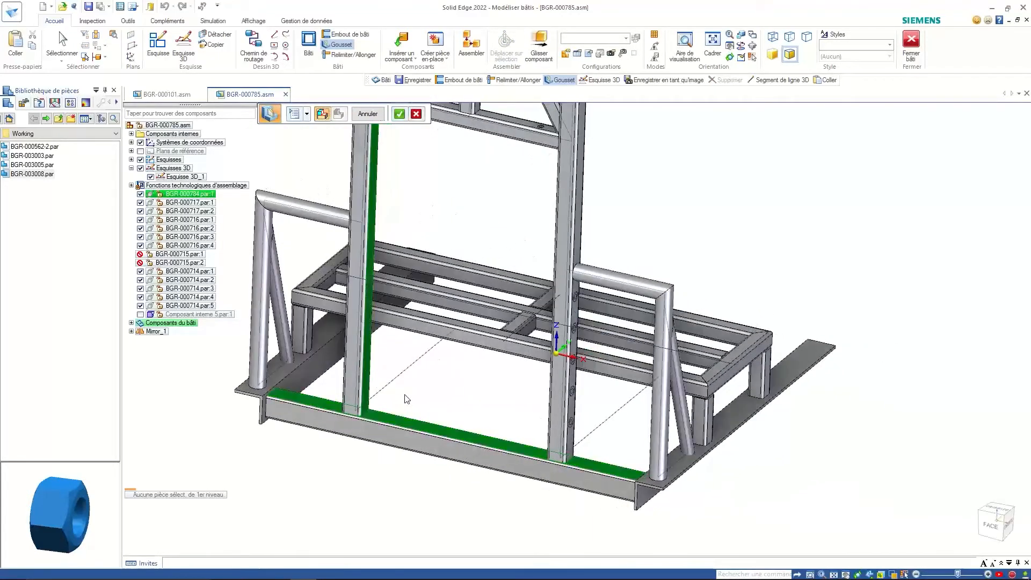
scroll(407, 399, "up", 5)
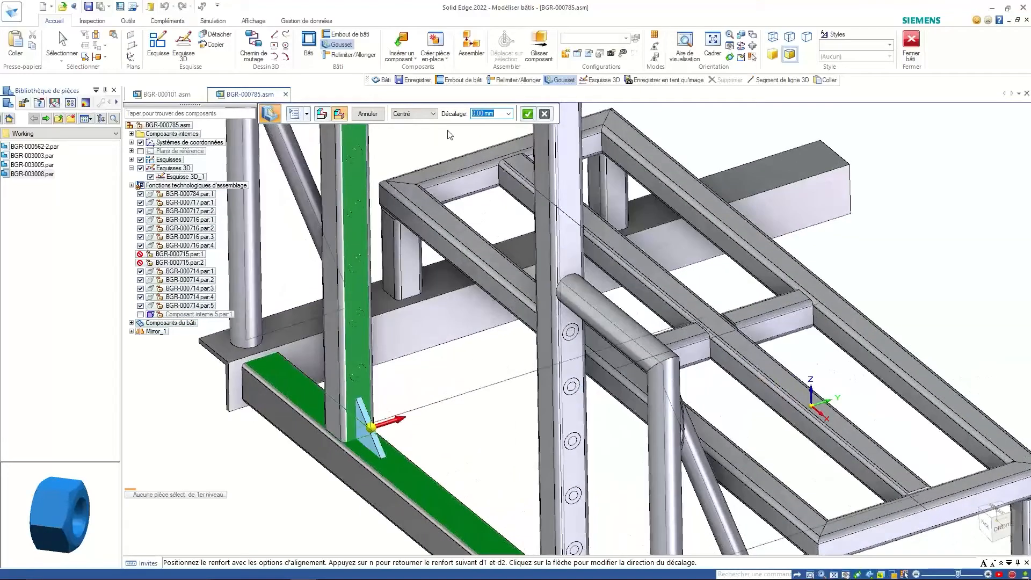
left_click(434, 114)
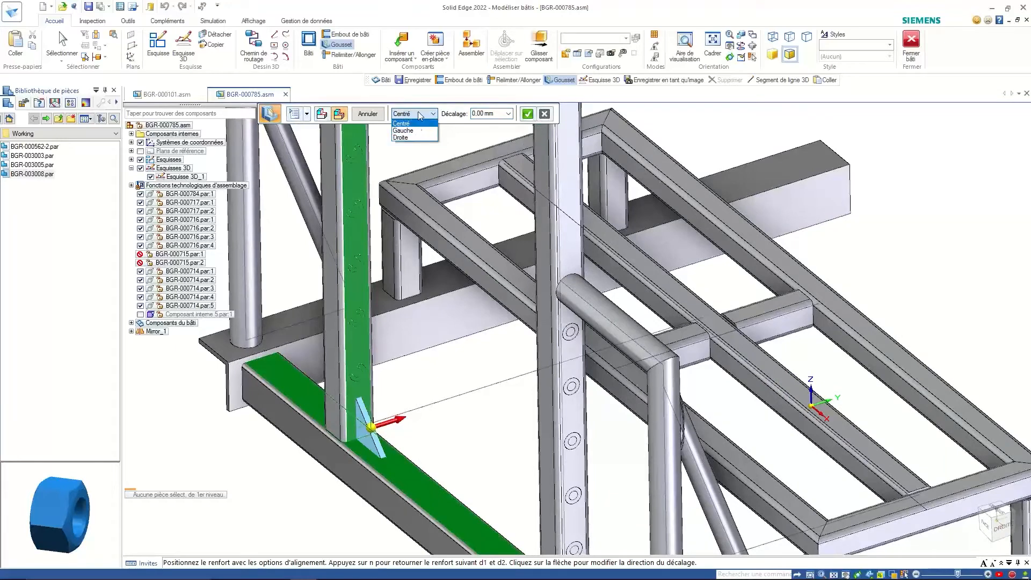
left_click(461, 126)
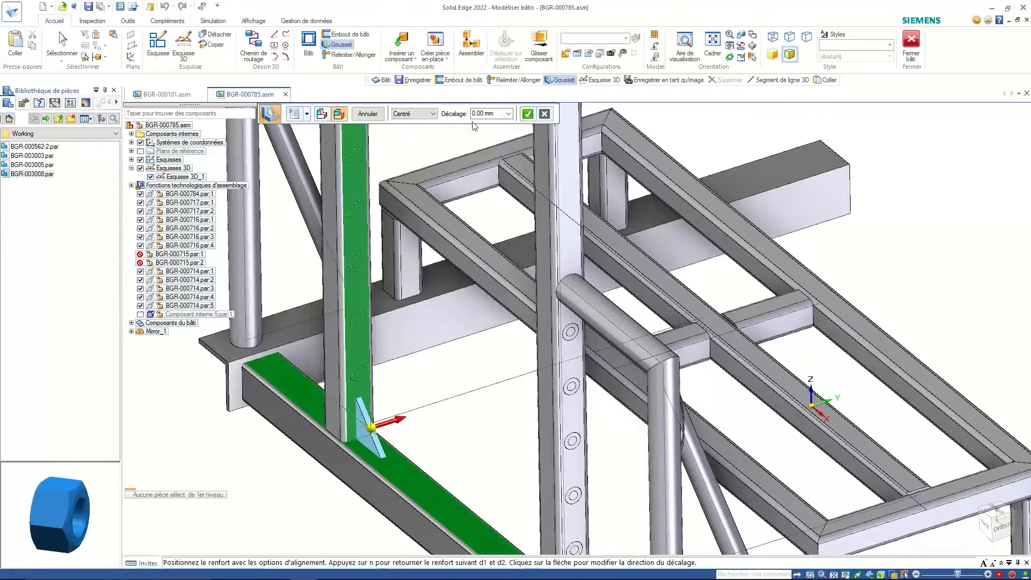
- Add centred Gousset_16 between the bottom beam and the upright at the next corner
middle_click_drag(411, 185, 428, 376)
scroll(426, 241, "down", 3)
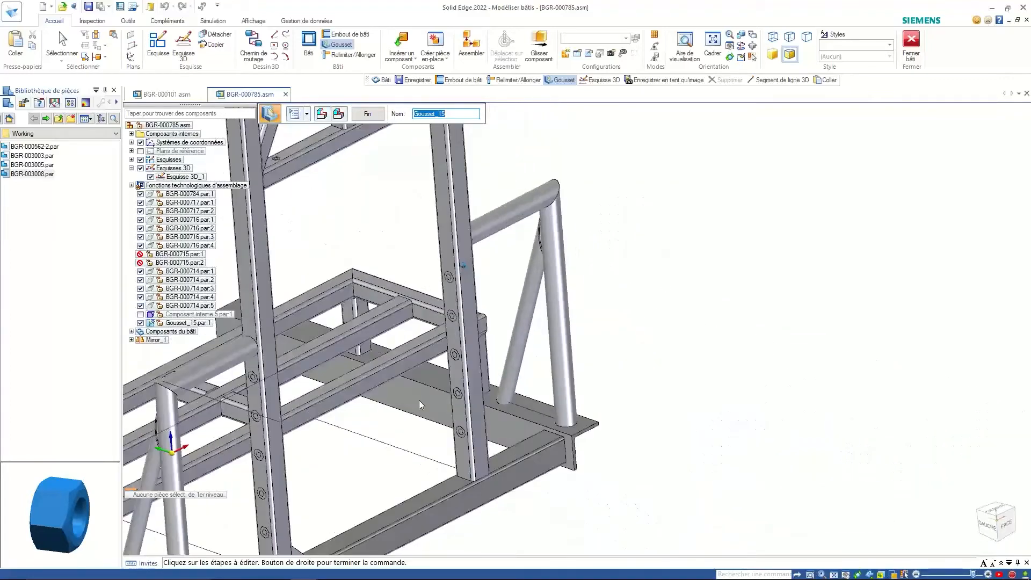
right_click(428, 426)
left_click(454, 478)
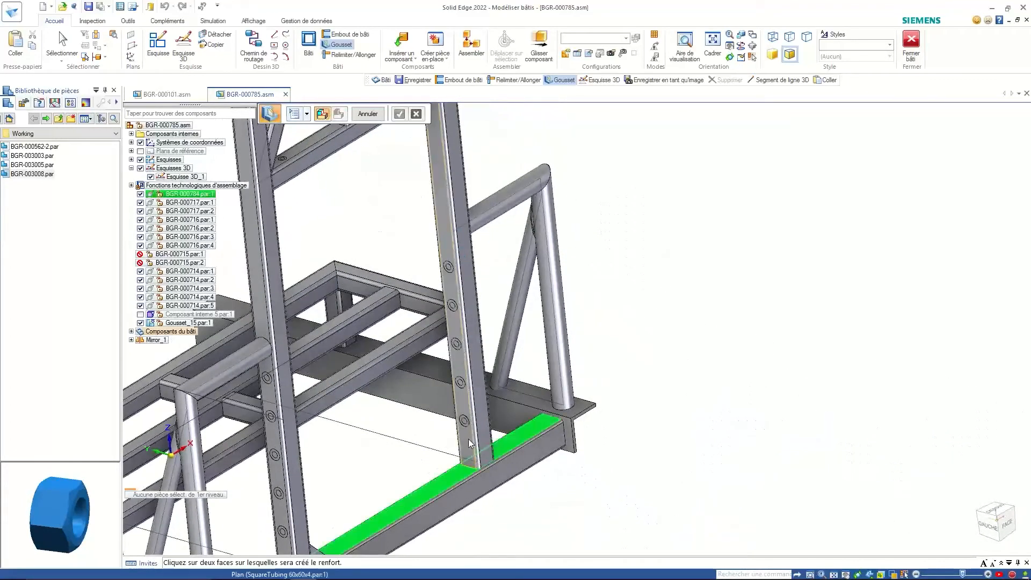
left_click(457, 424)
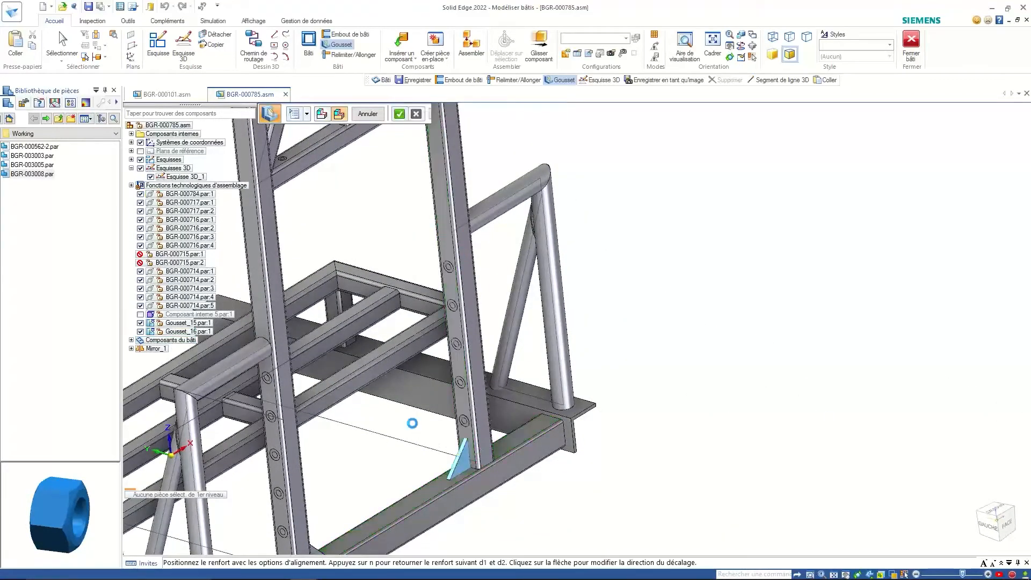
middle_click_drag(410, 421, 310, 398)
scroll(310, 398, "up", 5)
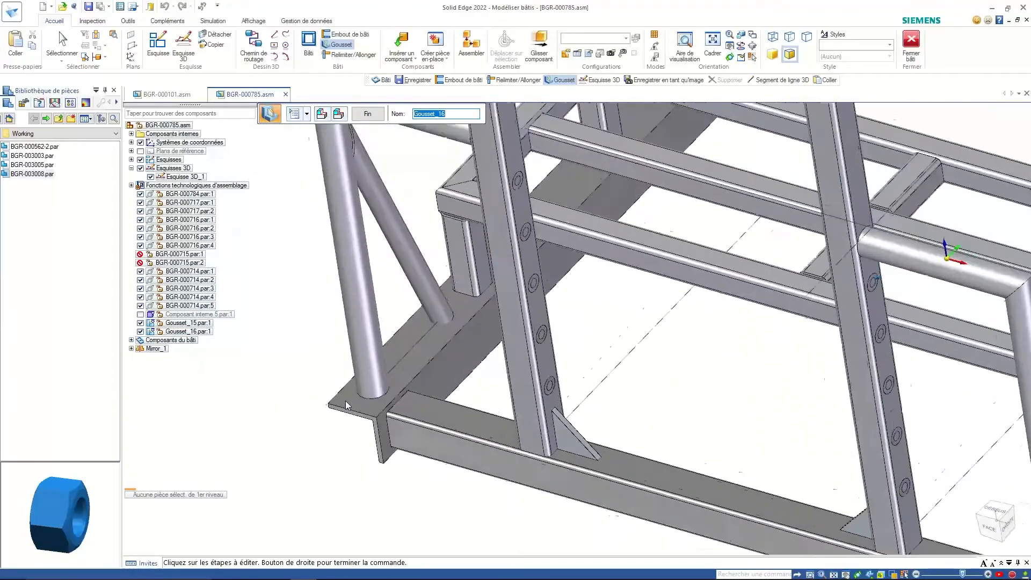
left_click(374, 115)
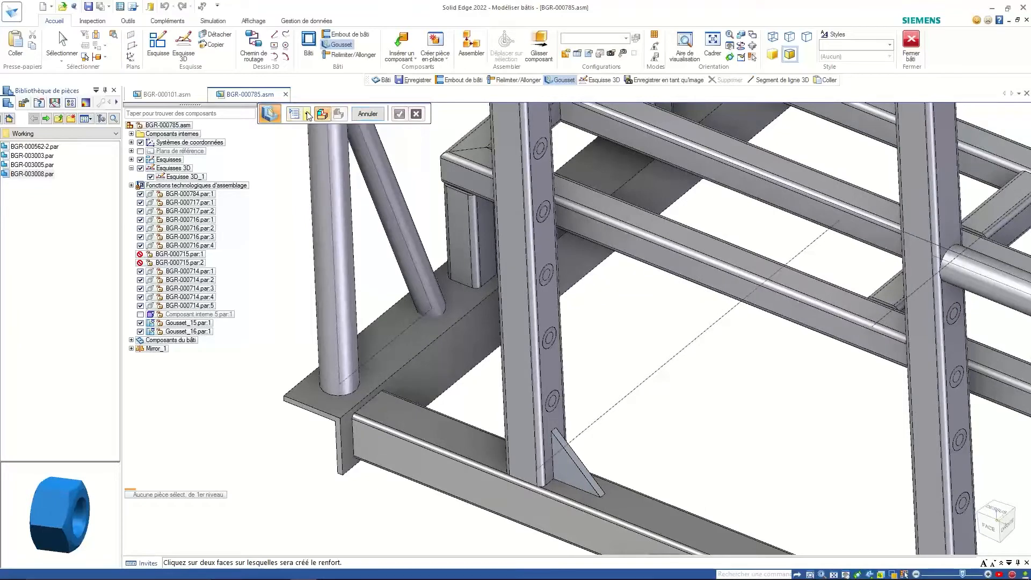
- Brace the vertical tube against the base plate with Gousset_17 at 0° offset, then finish
left_click(337, 369)
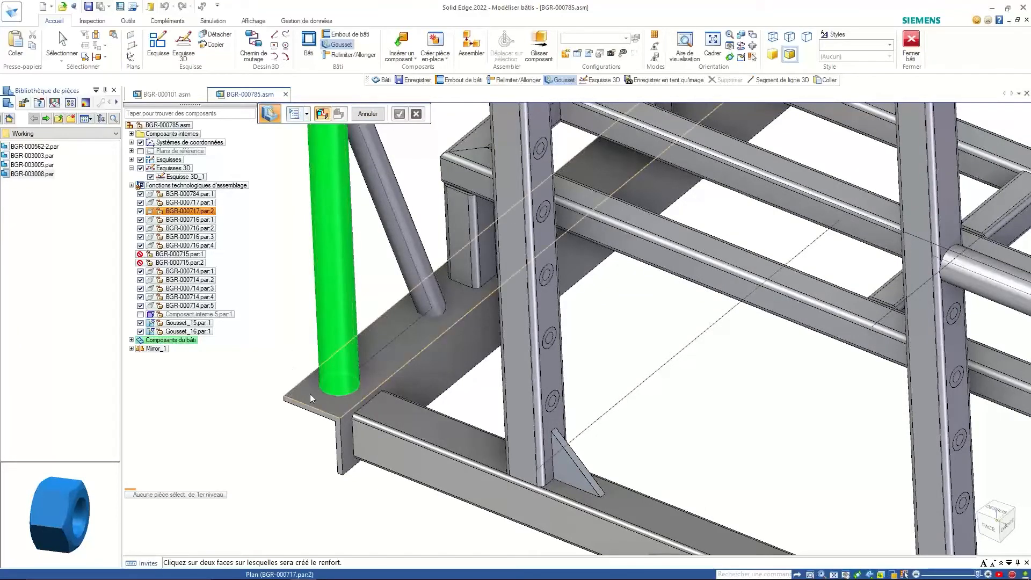
left_click(311, 394)
right_click(273, 299)
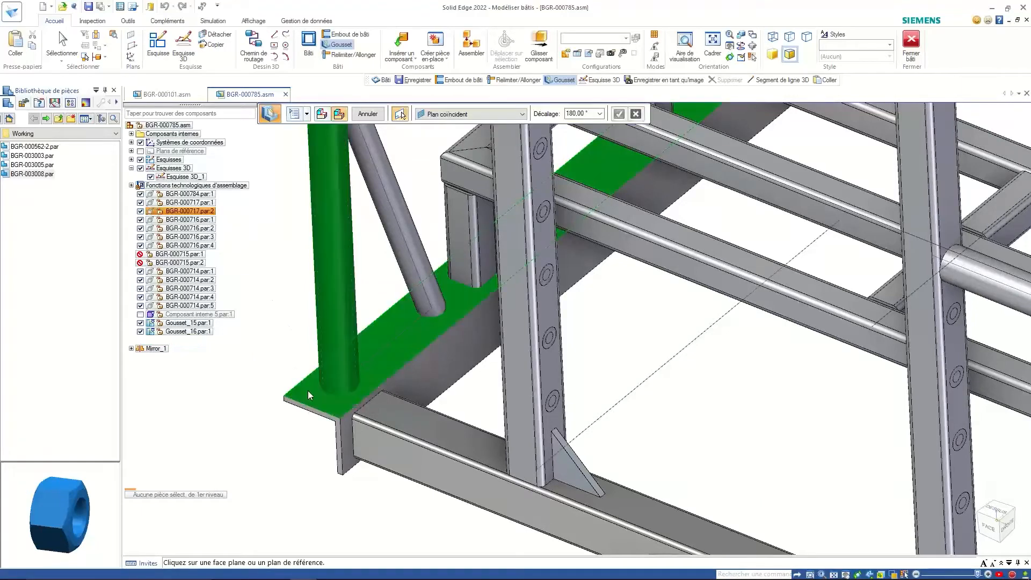
left_click(310, 408)
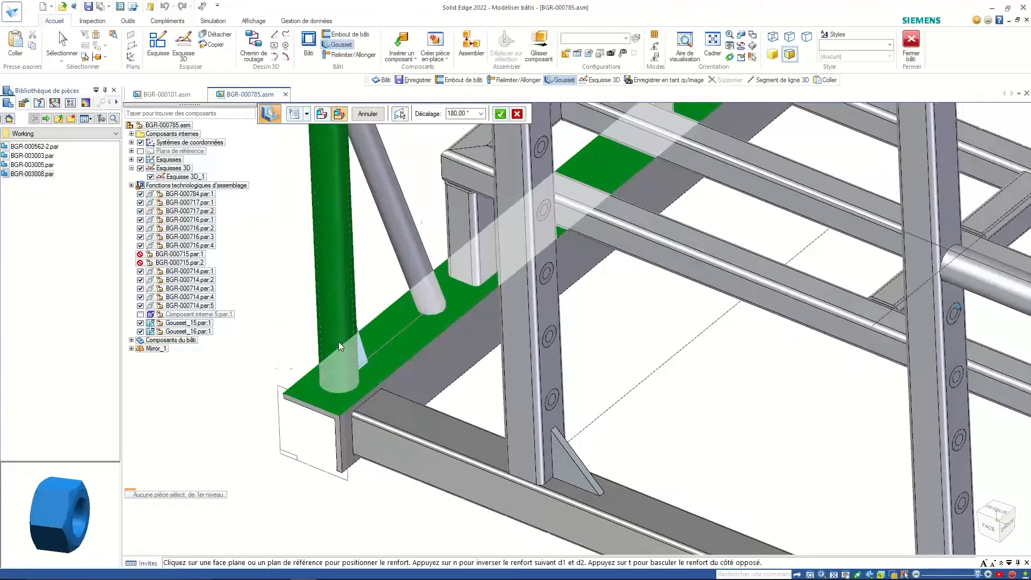
left_click(448, 114)
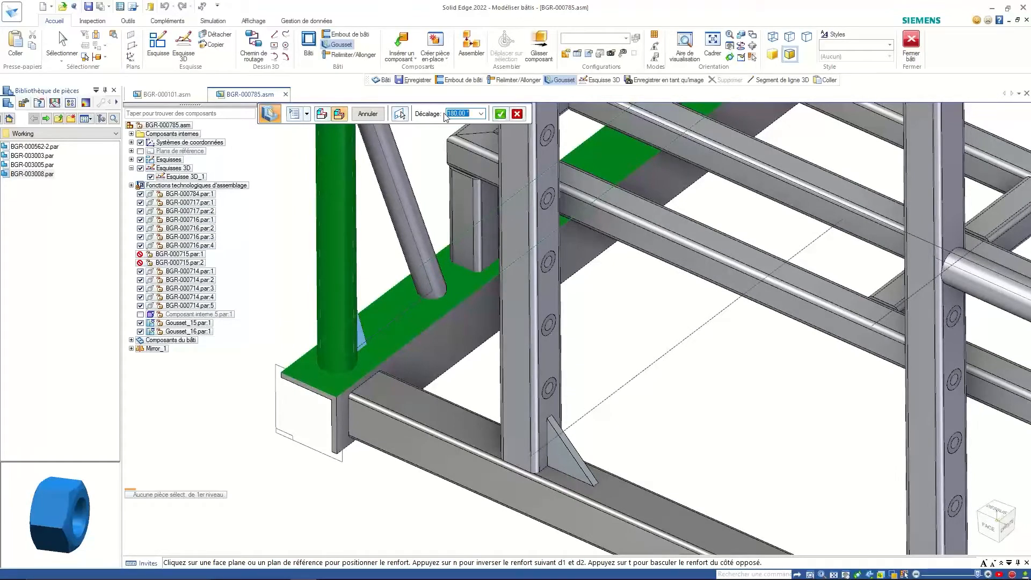
type("0")
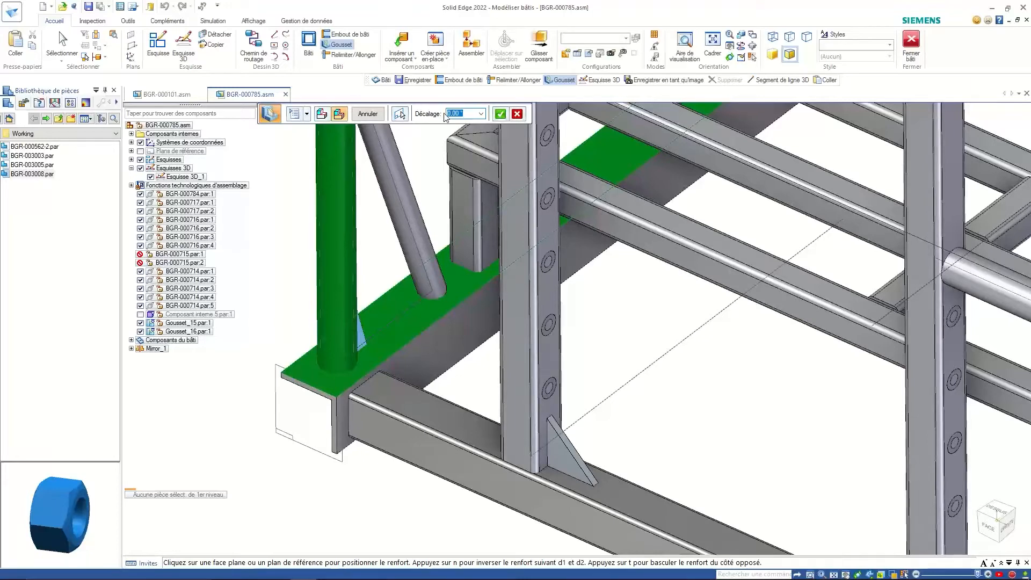
key("Return")
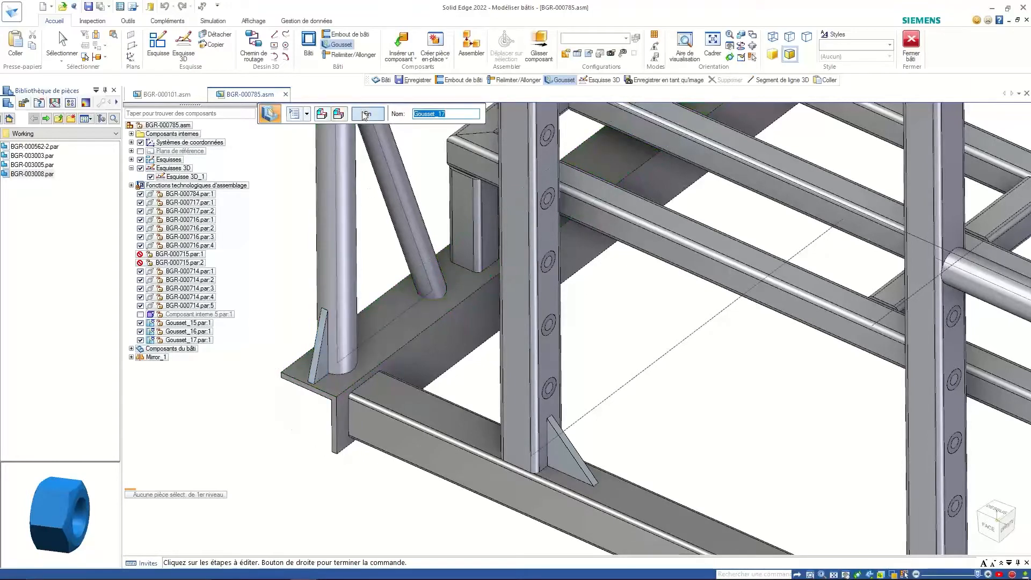
left_click(365, 115)
left_click(364, 115)
scroll(367, 260, "down", 4)
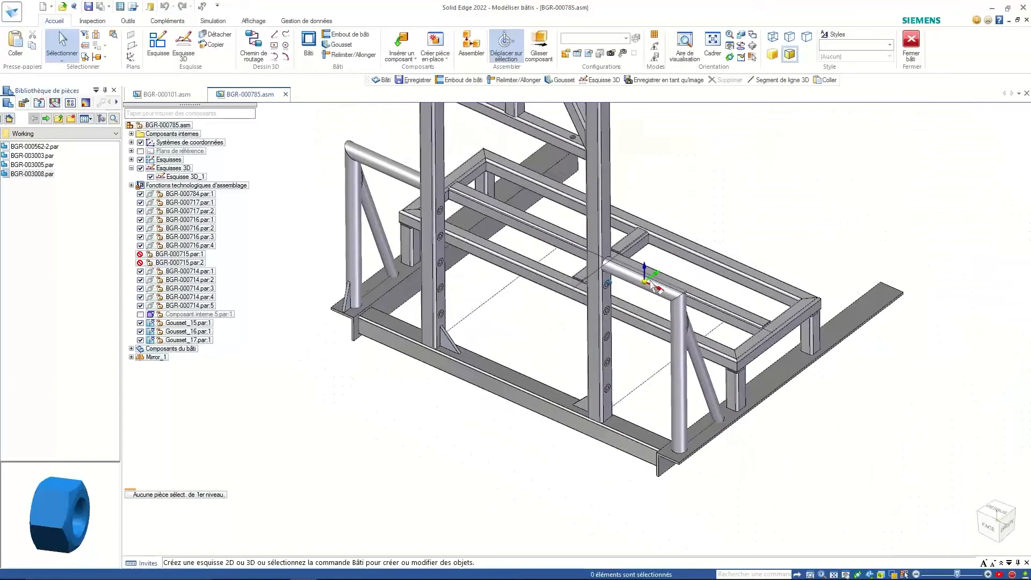
- View the frame straight from the front, then orbit back to an angled view
key("ctrl+f")
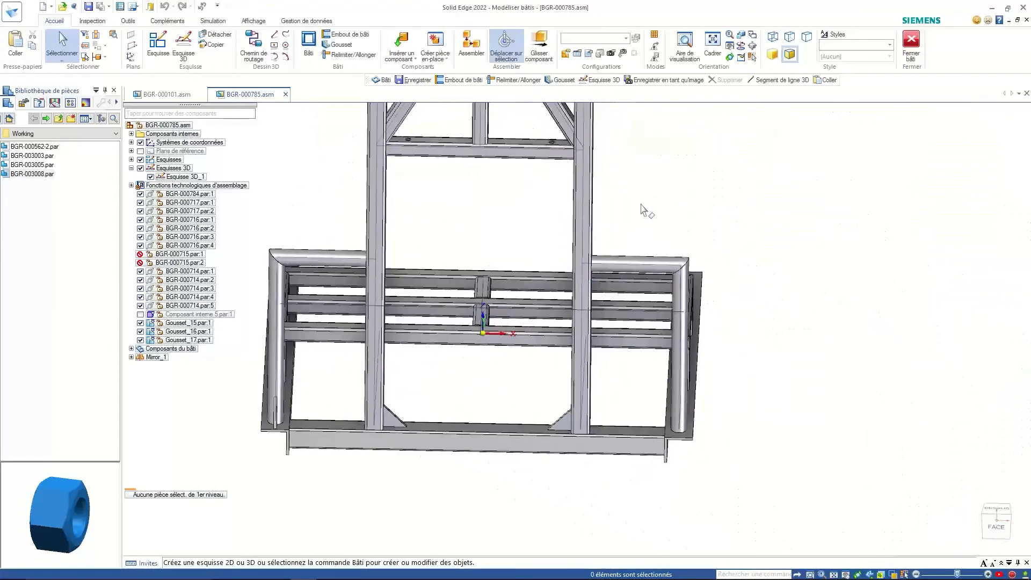
middle_click_drag(641, 204, 666, 221)
scroll(690, 191, "down", 3)
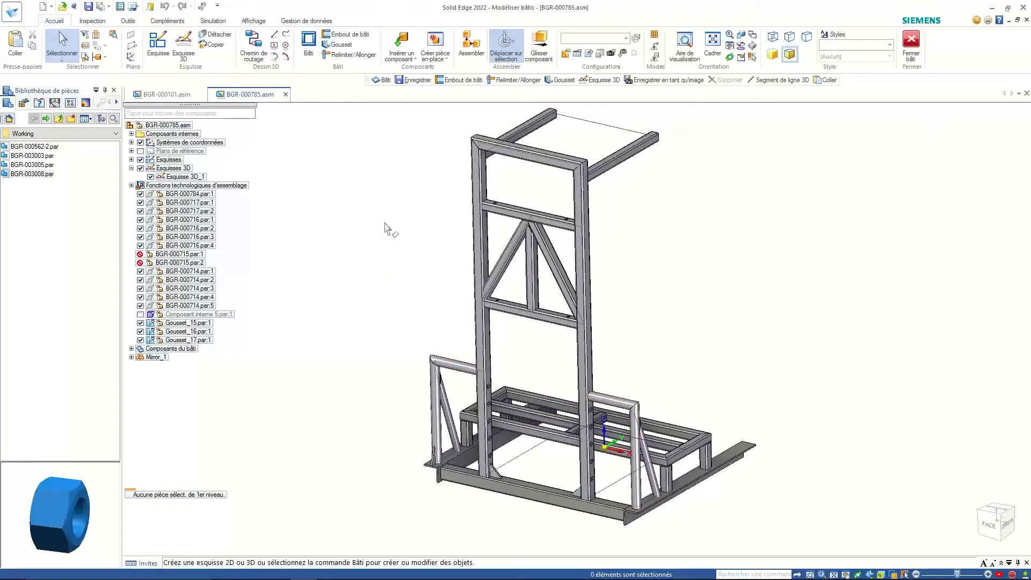
- Apply the Bati display configuration and open the application menu
left_click(579, 55)
left_click(456, 247)
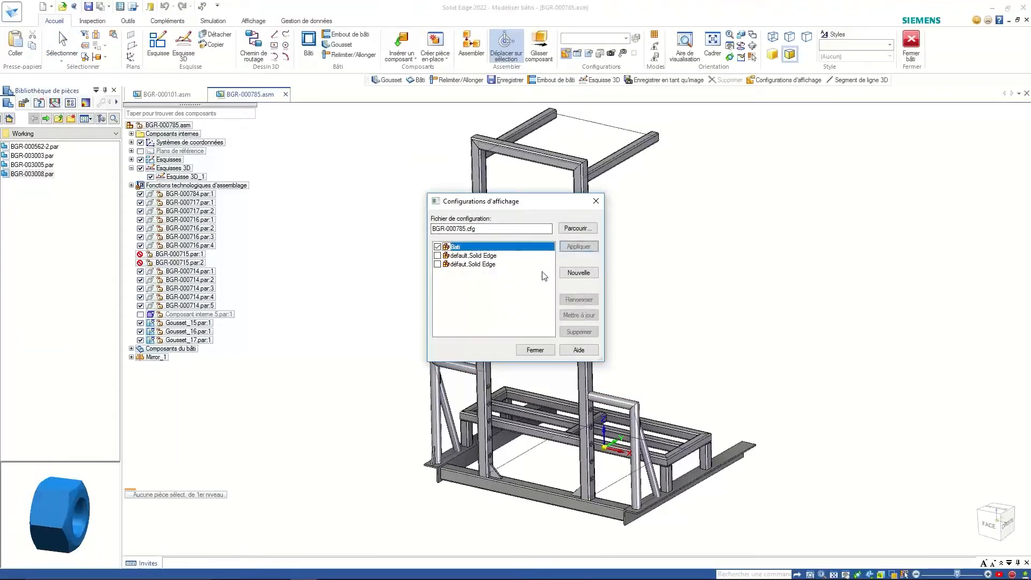
left_click(398, 252)
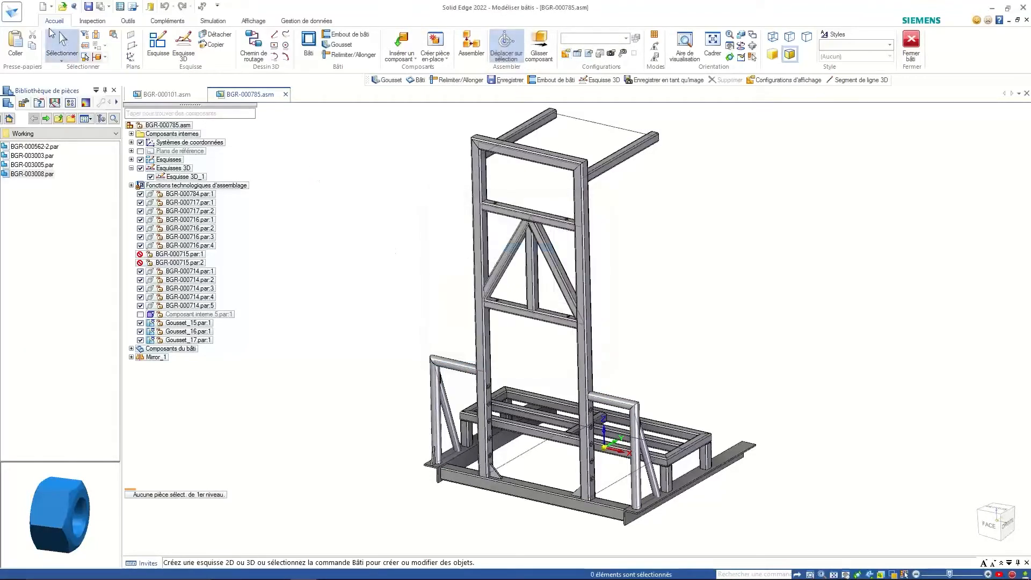
left_click(12, 11)
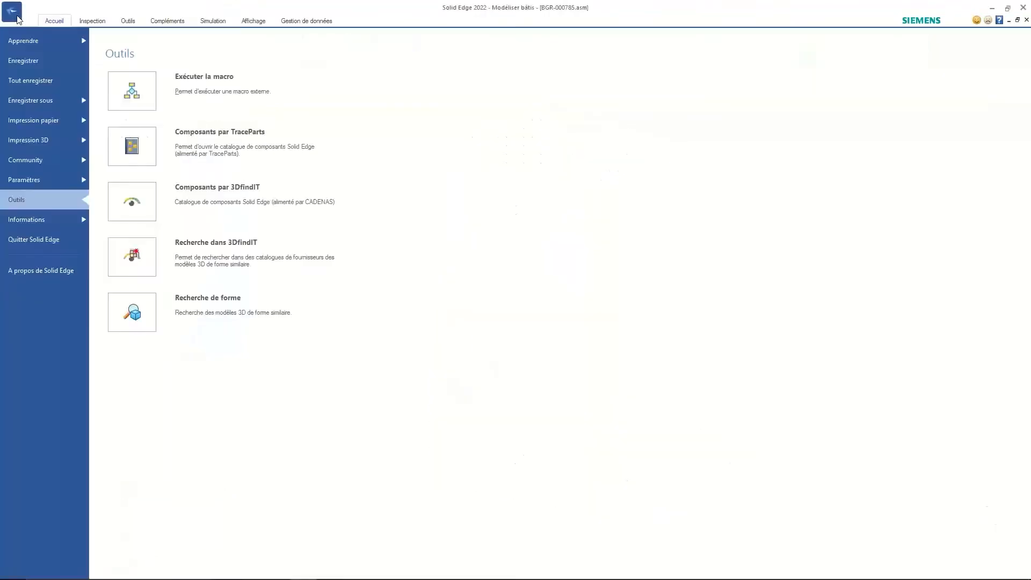
- Save the assembly, leave the frame environment, and create a drawing from Quicksheet Bati.dft
left_click(50, 61)
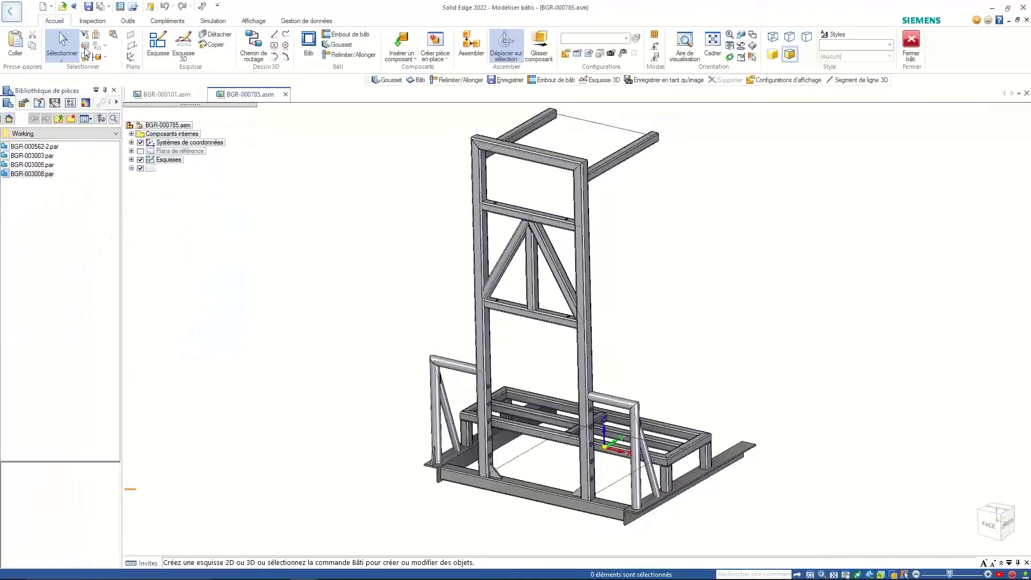
left_click(921, 40)
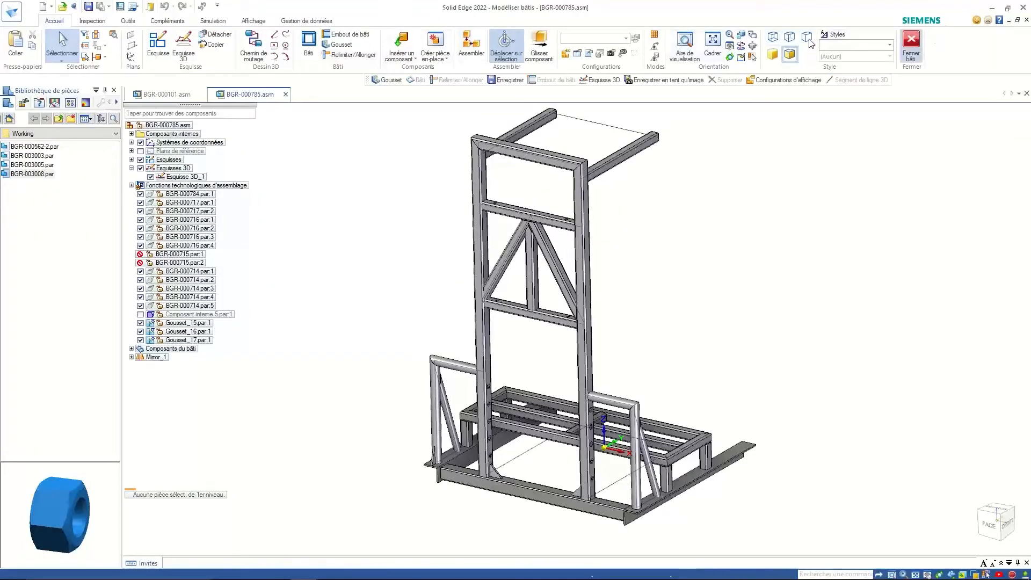
left_click(12, 13)
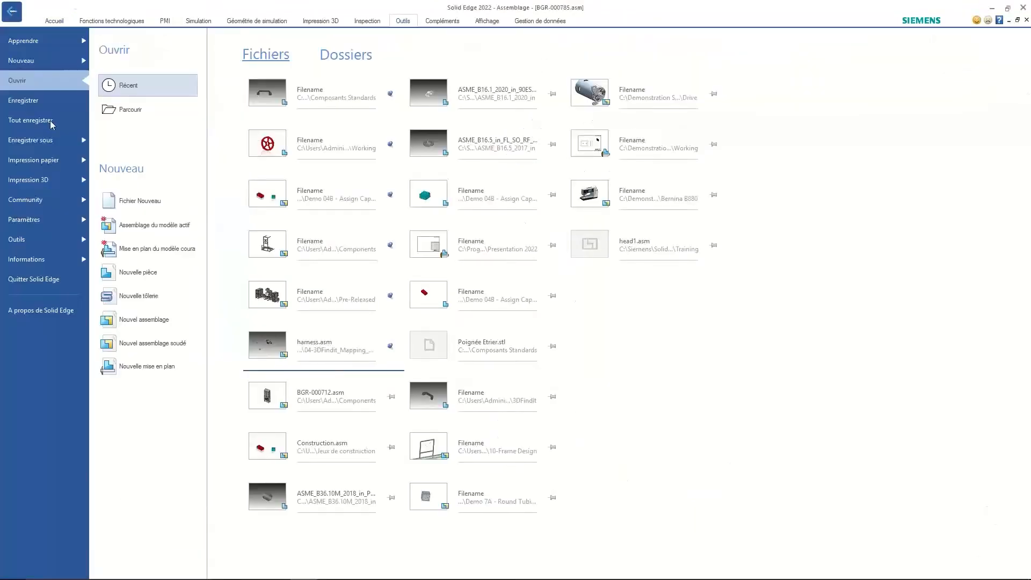
left_click(43, 57)
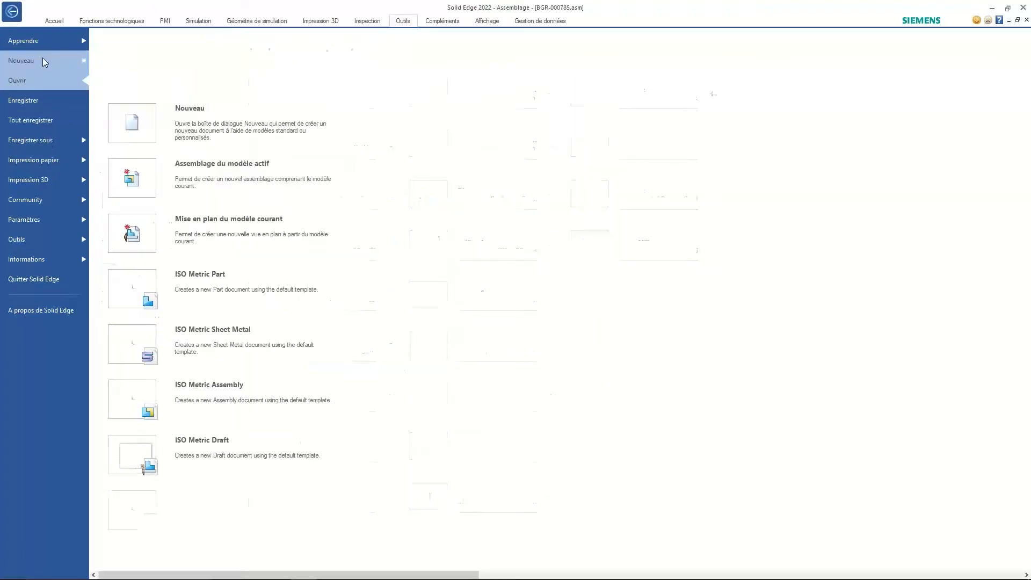
left_click(138, 234)
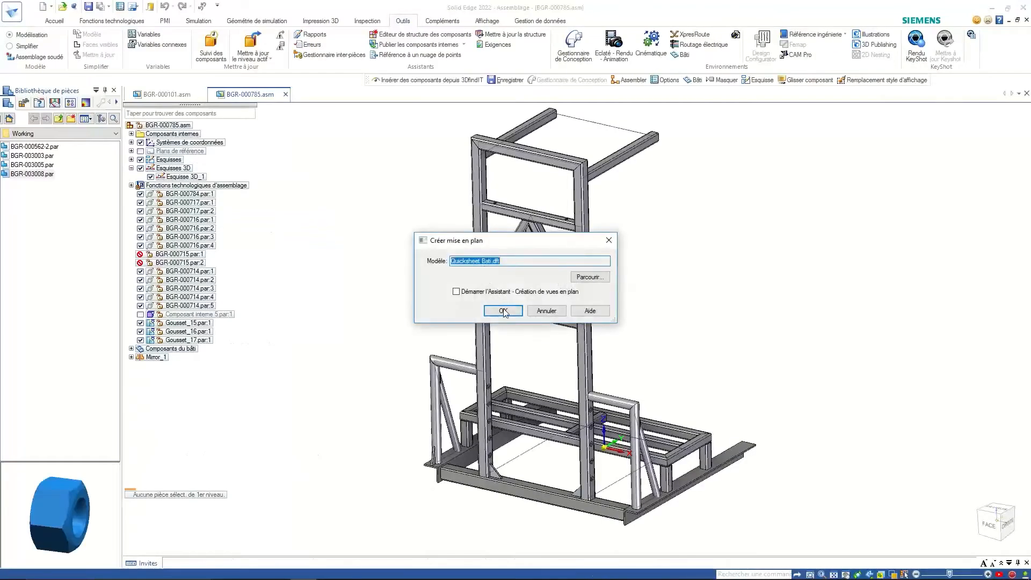
left_click(504, 311)
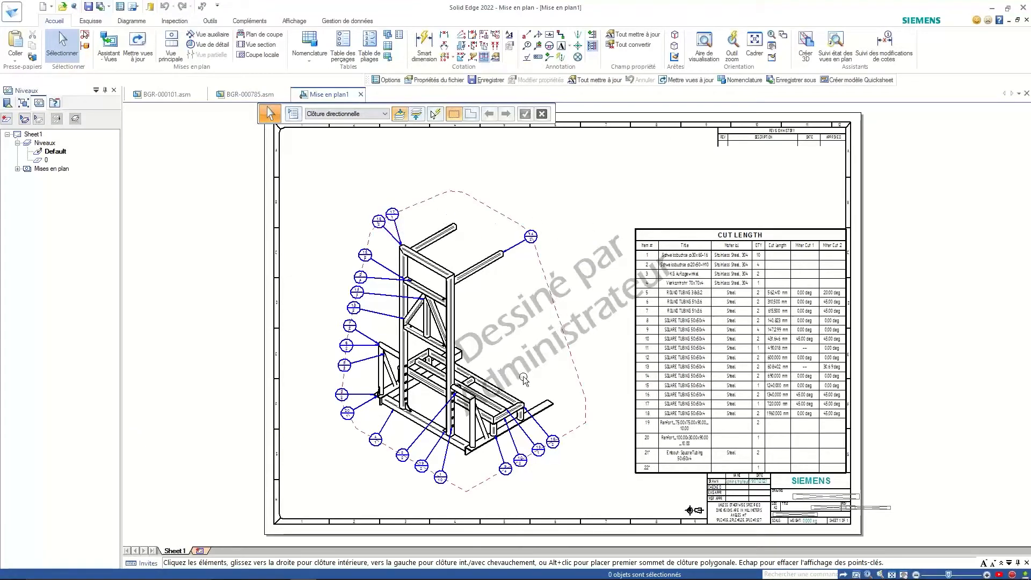
scroll(740, 437, "up", 4)
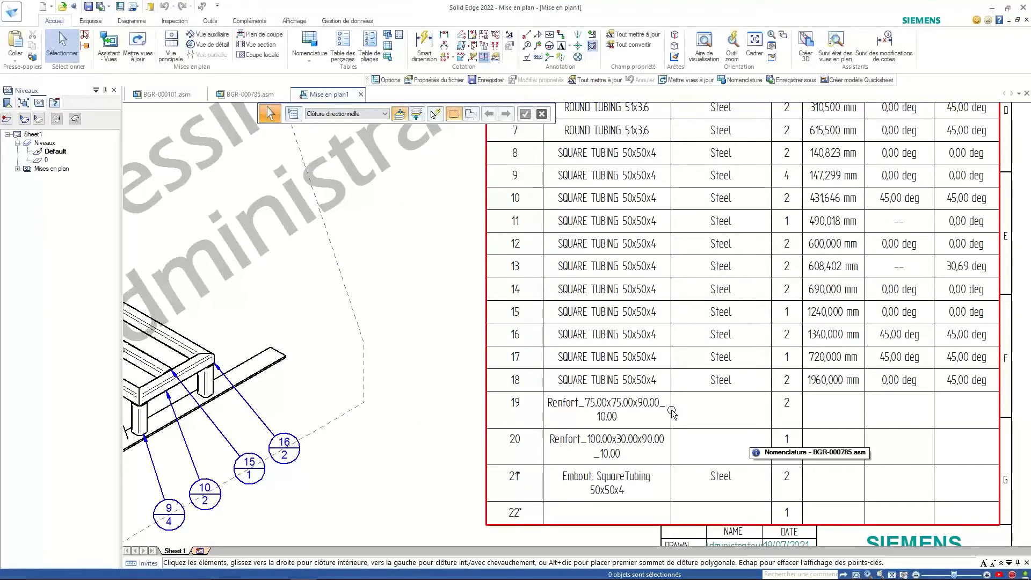
scroll(672, 412, "down", 2)
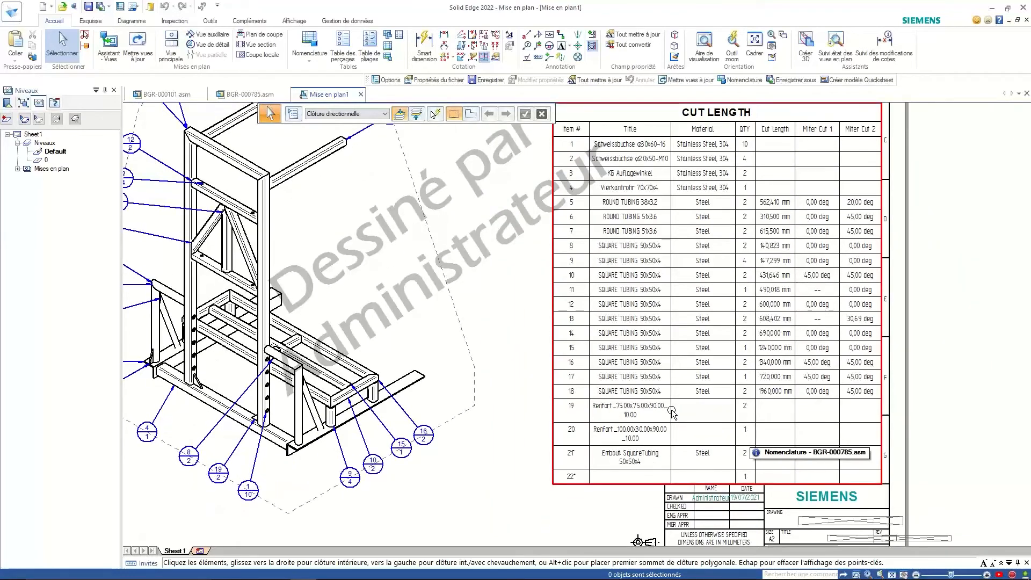
scroll(672, 412, "down", 2)
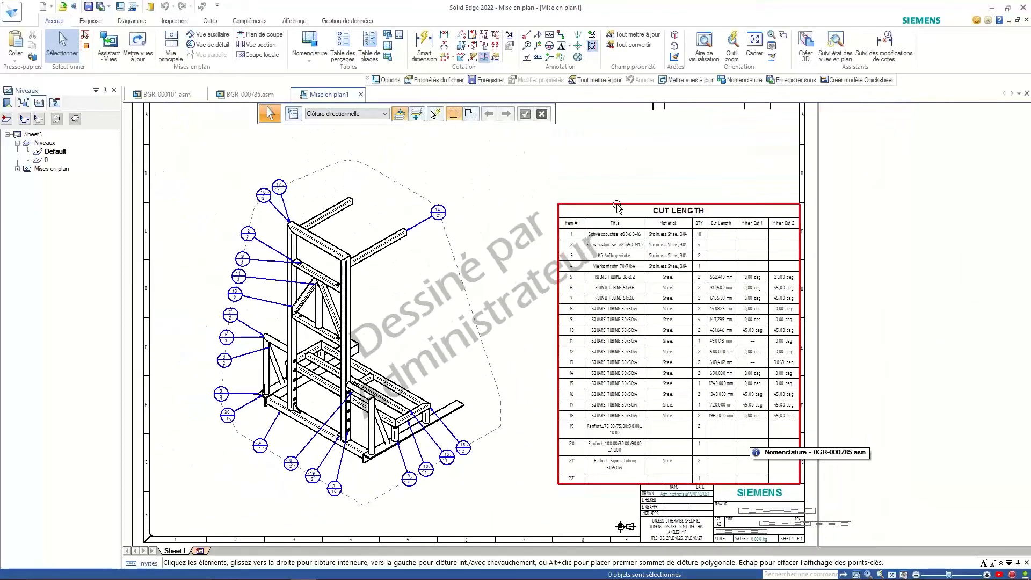
left_click(618, 207)
right_click(605, 244)
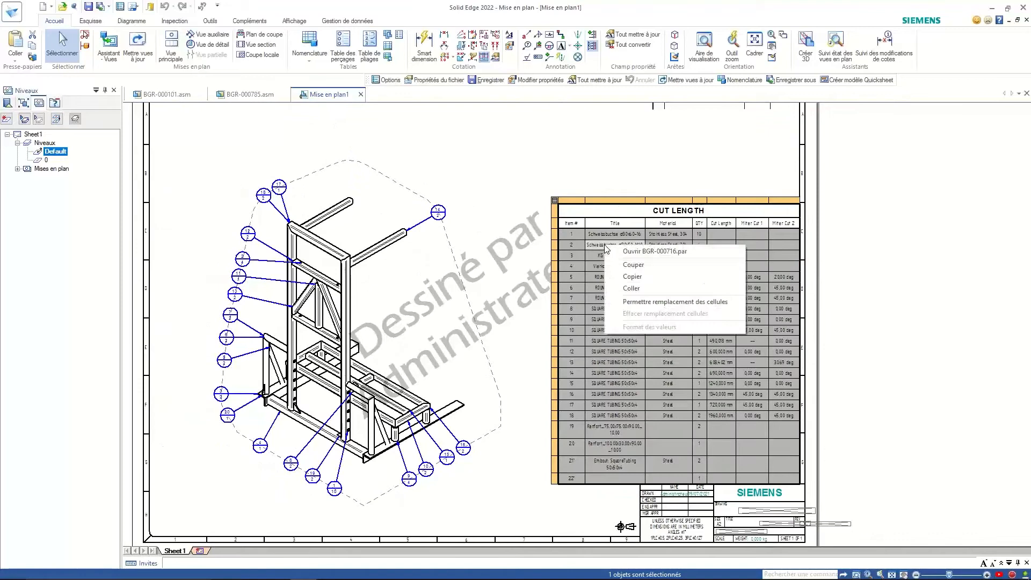
left_click(632, 252)
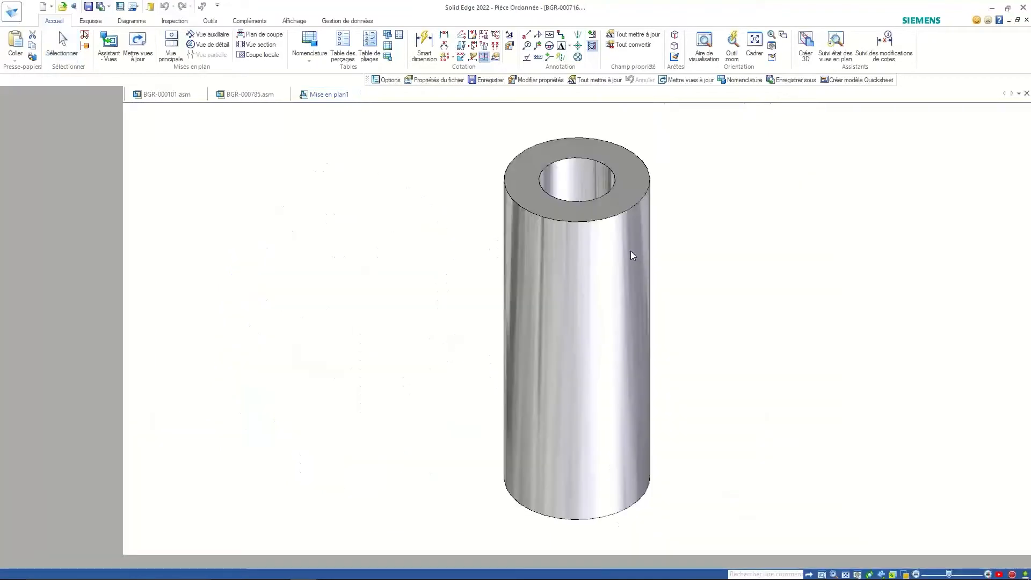
left_click(442, 95)
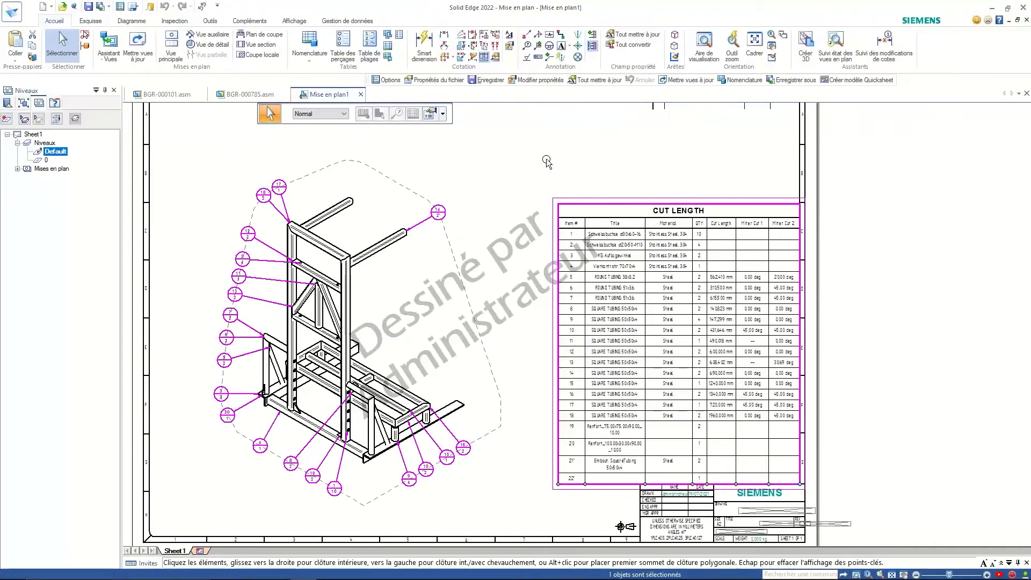
scroll(532, 167, "down", 2)
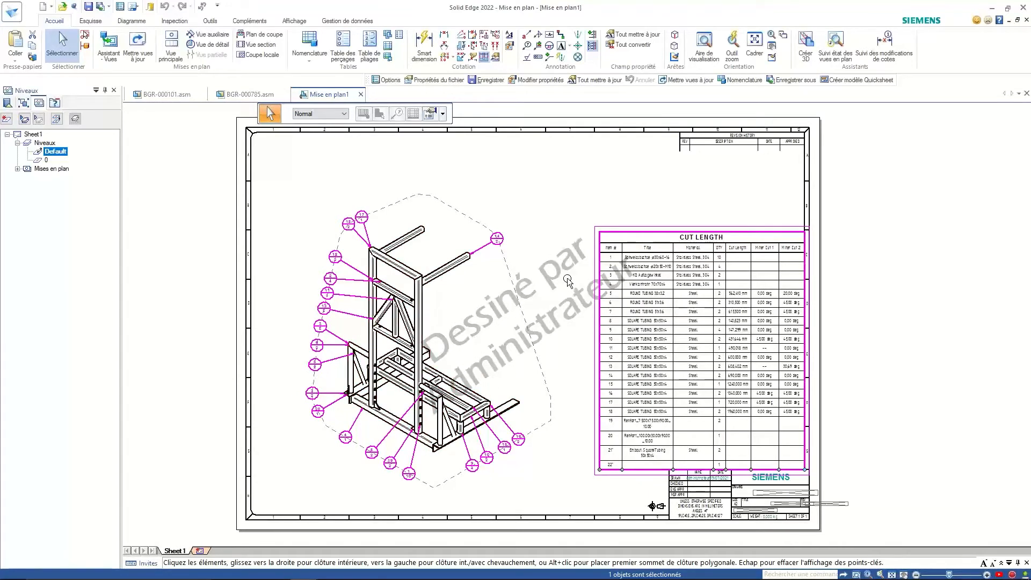
scroll(540, 234, "up", 1)
left_click(544, 204)
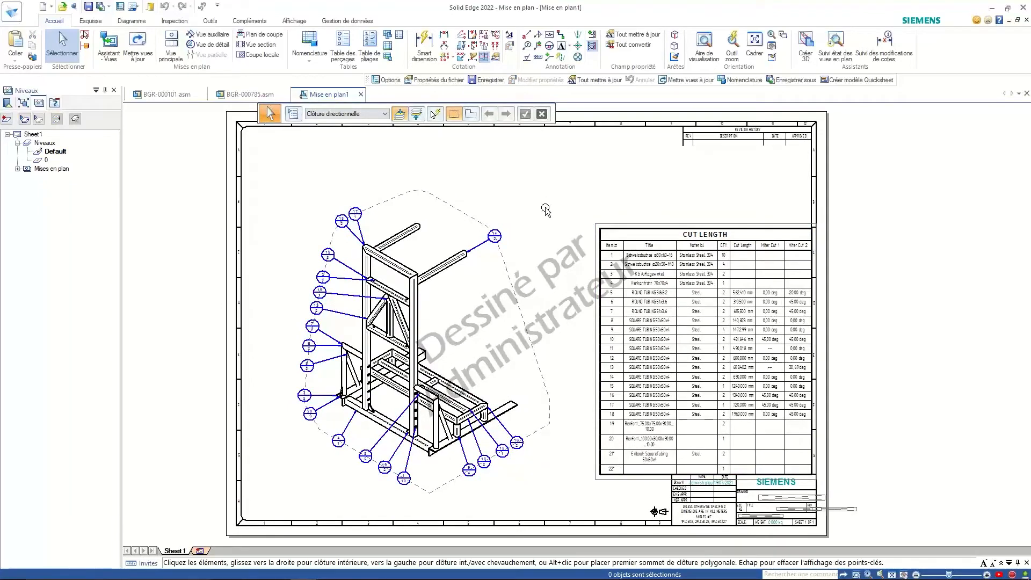
left_click(346, 21)
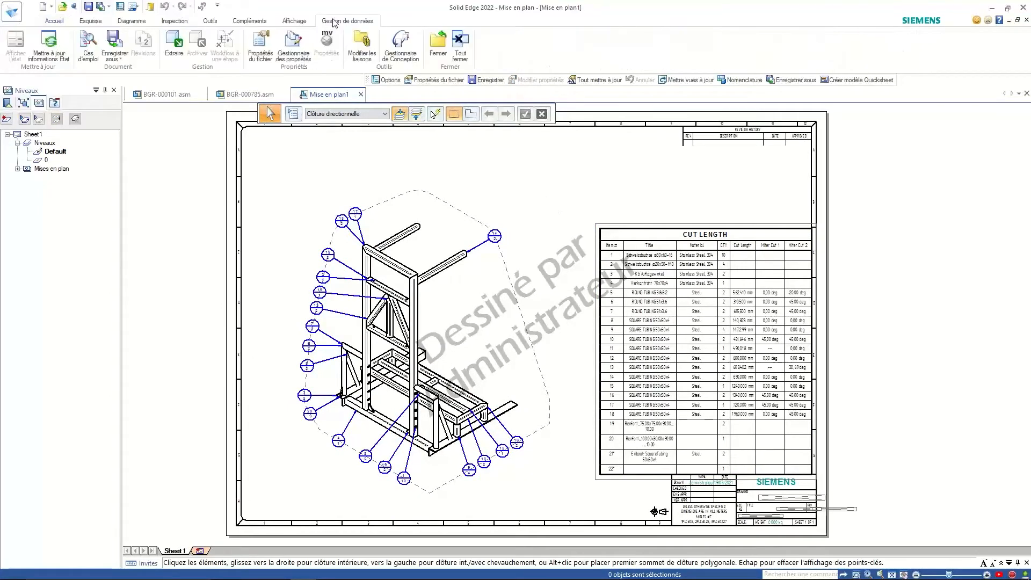
- Open the drawing's file properties and widen the value column
left_click(266, 43)
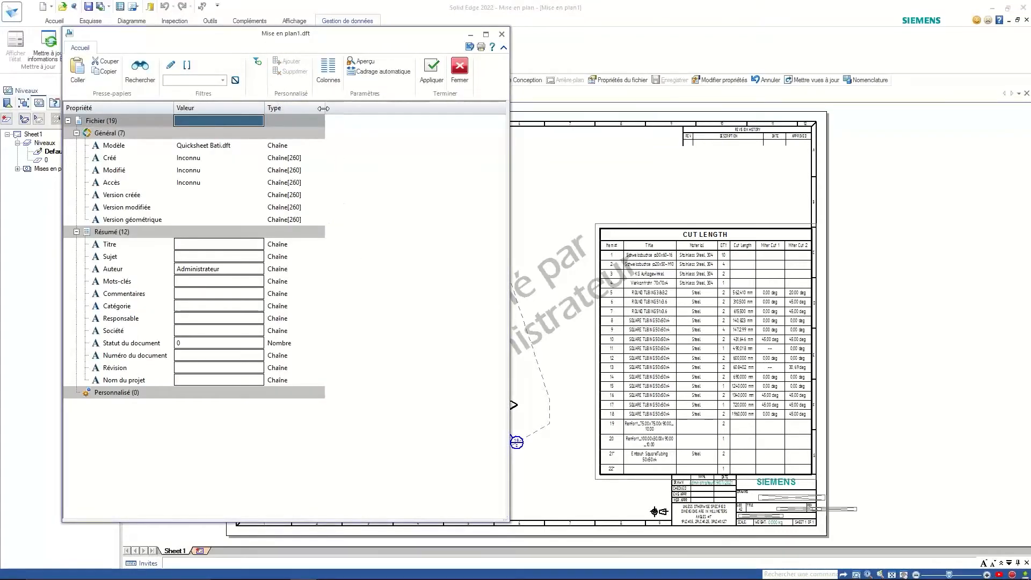
mouse_move(333, 108)
left_mouse_down()
mouse_move(365, 108)
mouse_move(349, 108)
left_mouse_up()
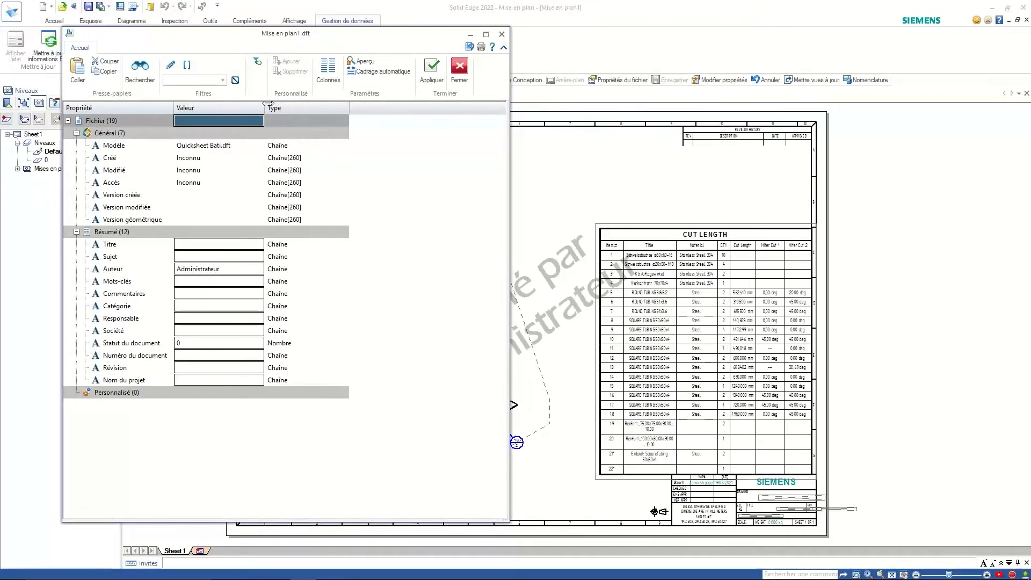
left_click_drag(265, 108, 310, 102)
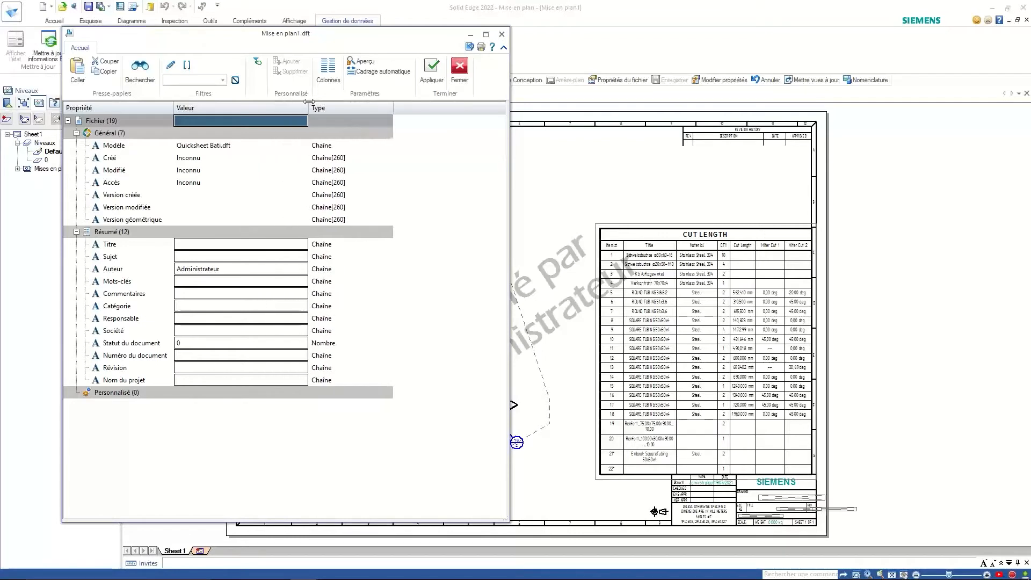
- Replace the Auteur value with the new author's full name, apply, and update all
left_click(232, 270)
left_click_drag(220, 269, 173, 269)
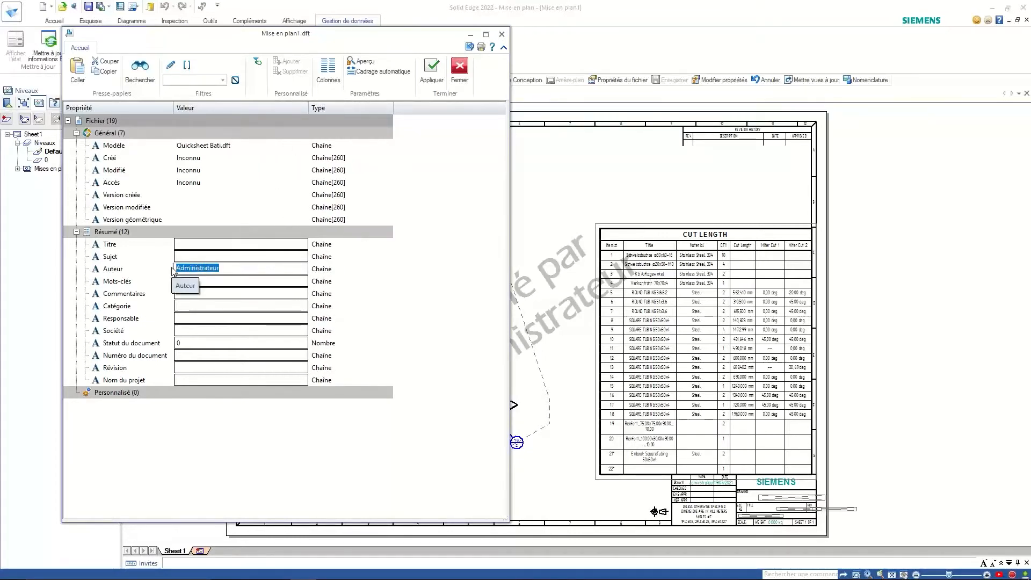
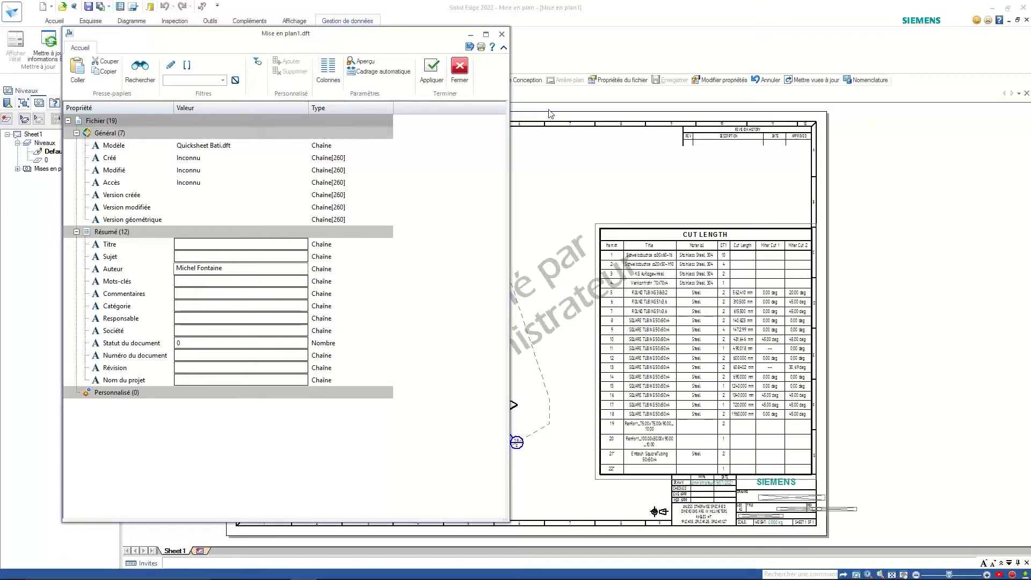
left_click(432, 69)
left_click(460, 68)
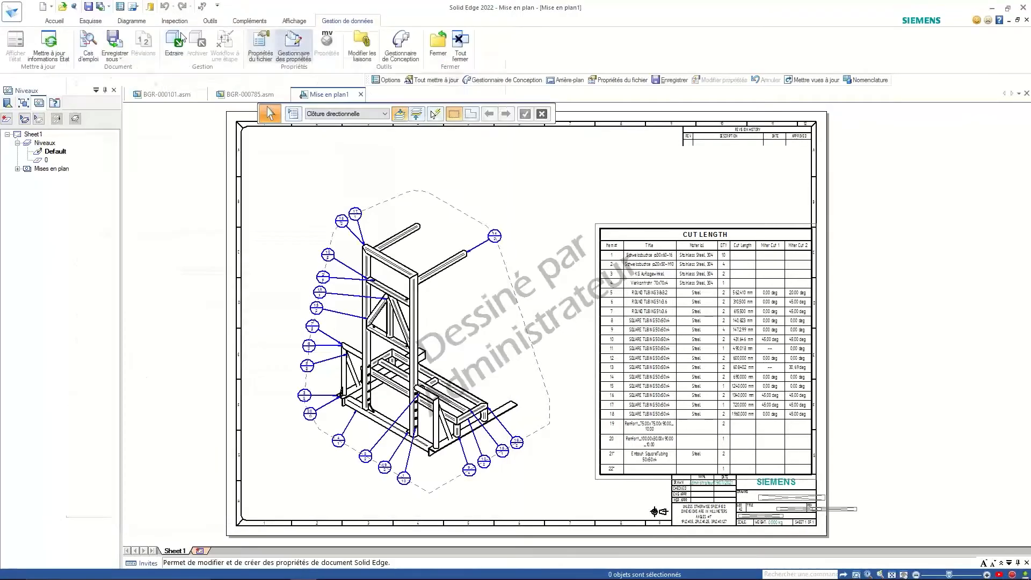
left_click(635, 36)
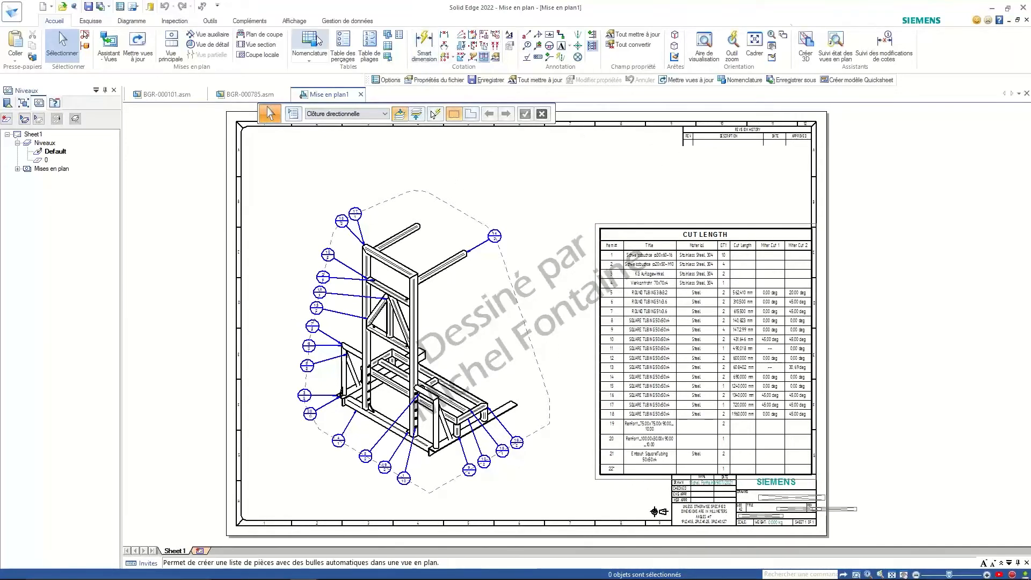
- Close the drawing and the BGR-000785 assembly without saving
left_click(1027, 20)
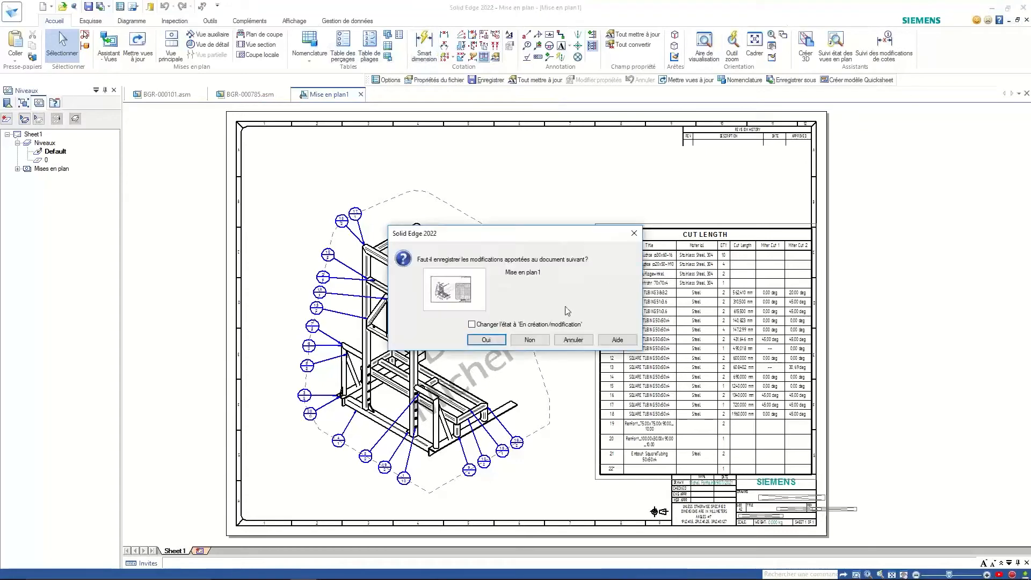
left_click(526, 342)
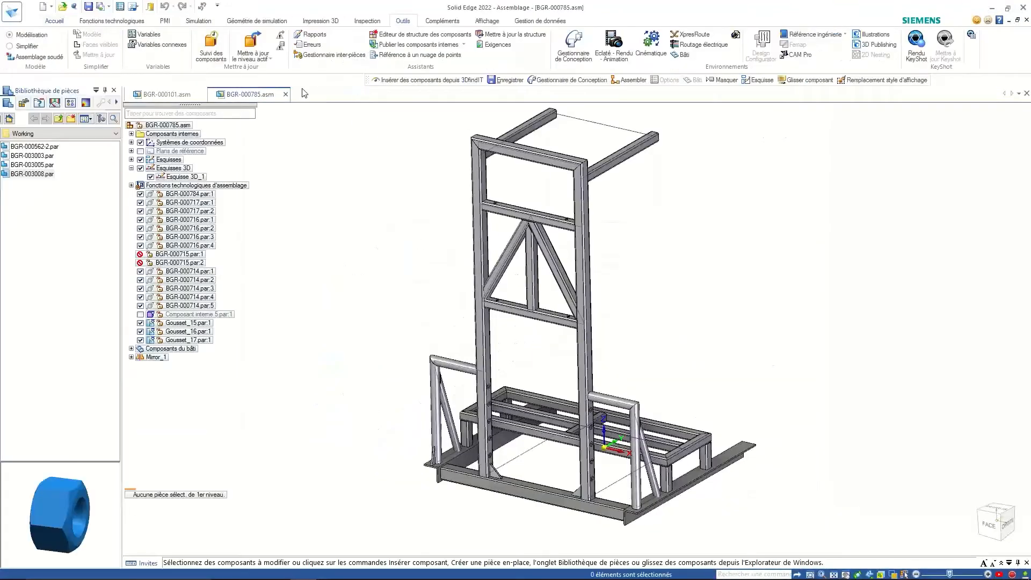
left_click(286, 95)
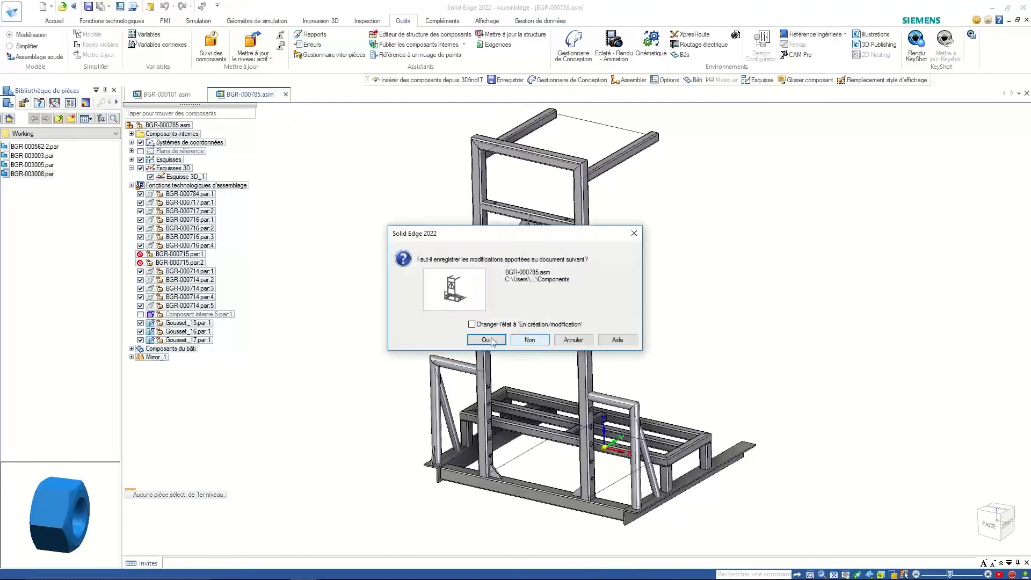
left_click(529, 339)
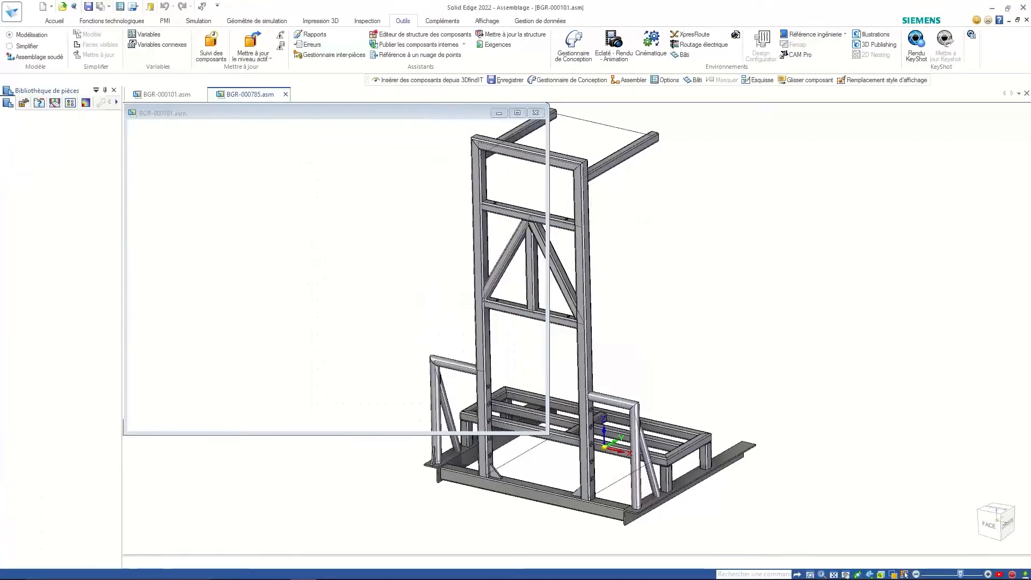
- Switch to the PowerPoint slideshow and advance to the Résumé slide
left_click(223, 569)
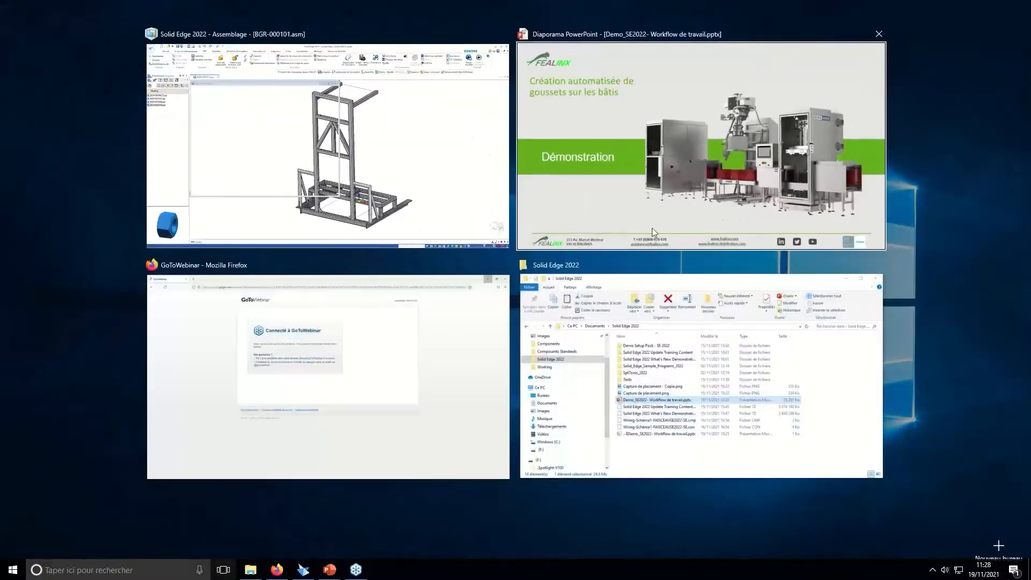
left_click(652, 228)
key("Right")
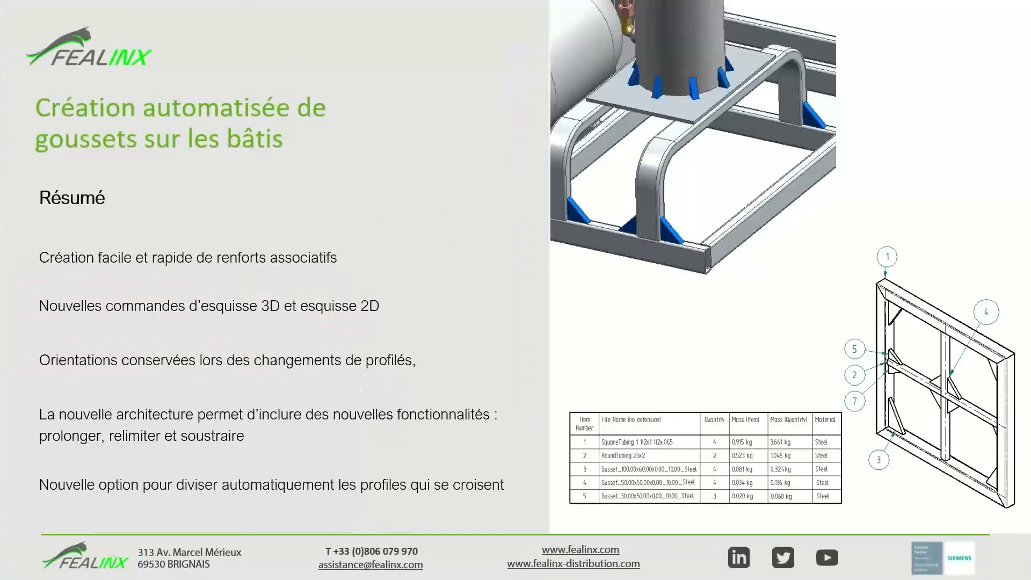
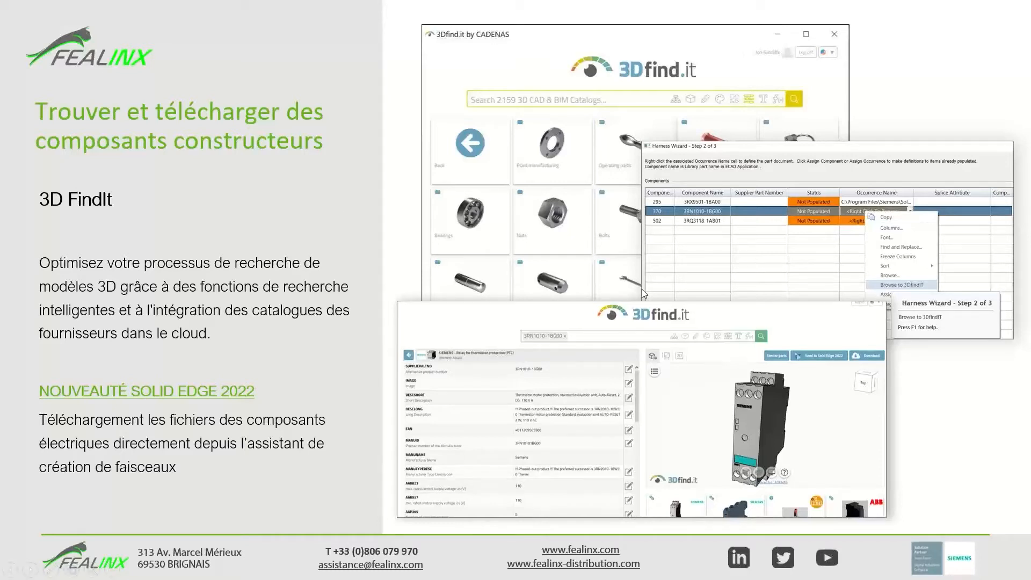
- Leave the 3DfindIT slide and bring up the open-windows switcher
key("alt+Tab")
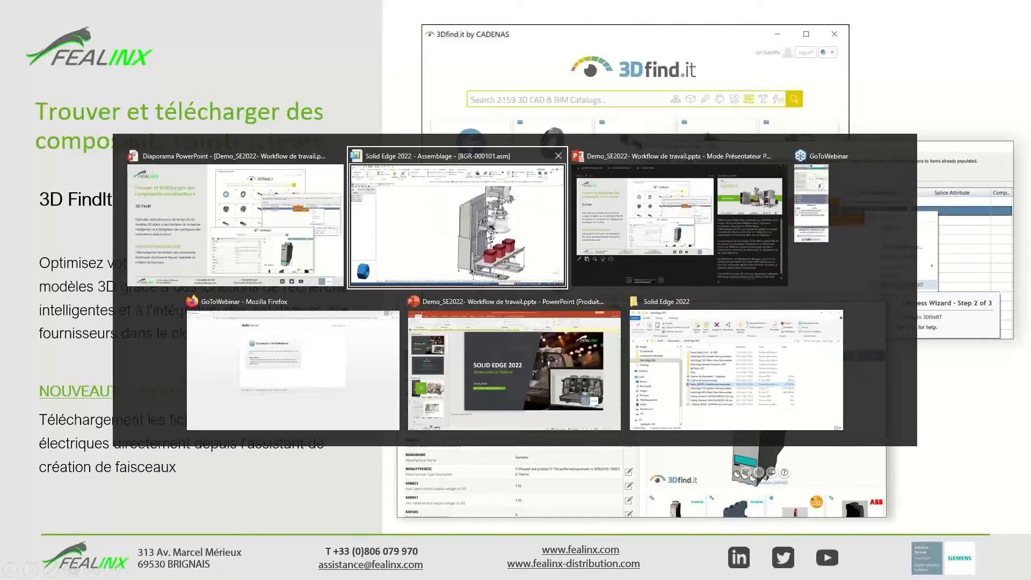
- Bring BGR-000101.asm forward, zoom in on the cabinet doors and handles, and open the application menu
left_click(486, 234)
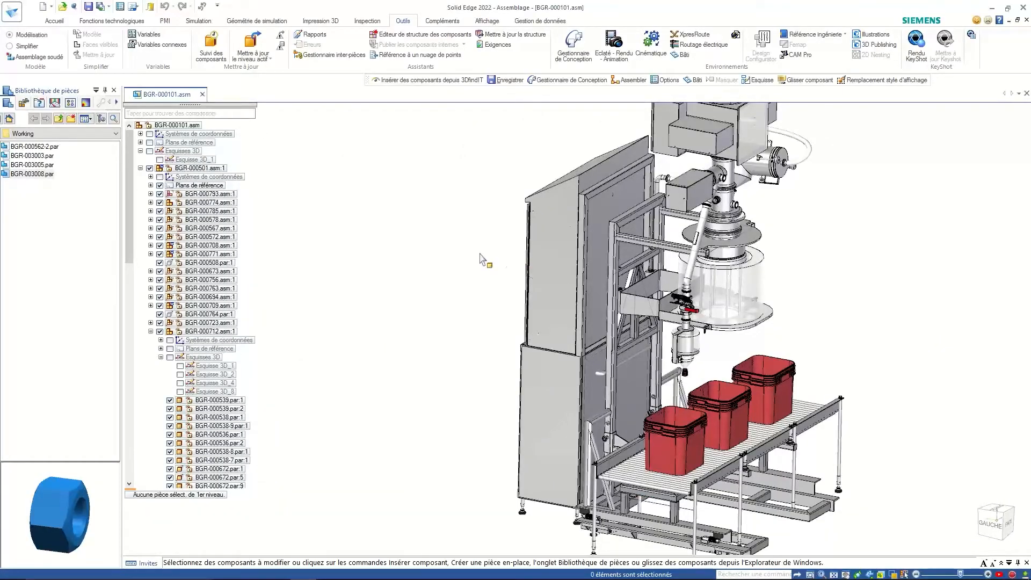
middle_click_drag(482, 260, 578, 202)
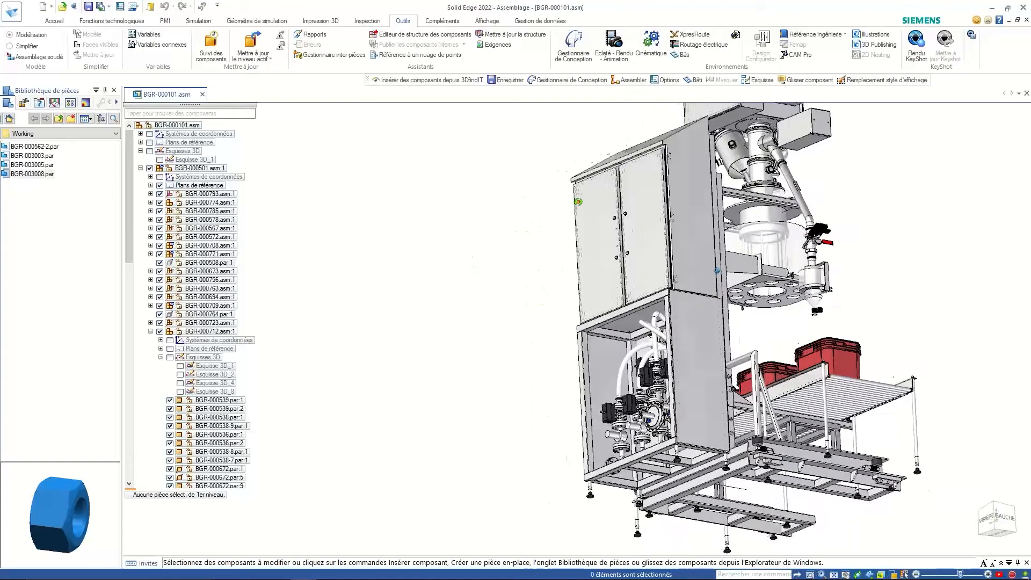
scroll(682, 365, "up", 2)
scroll(670, 347, "up", 3)
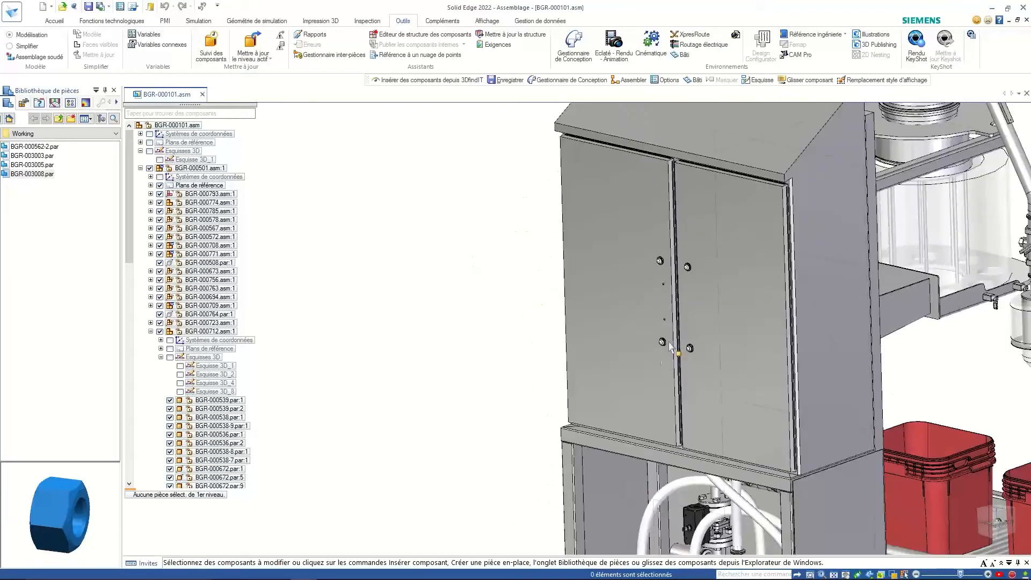
scroll(681, 303, "up", 1)
scroll(657, 365, "up", 1)
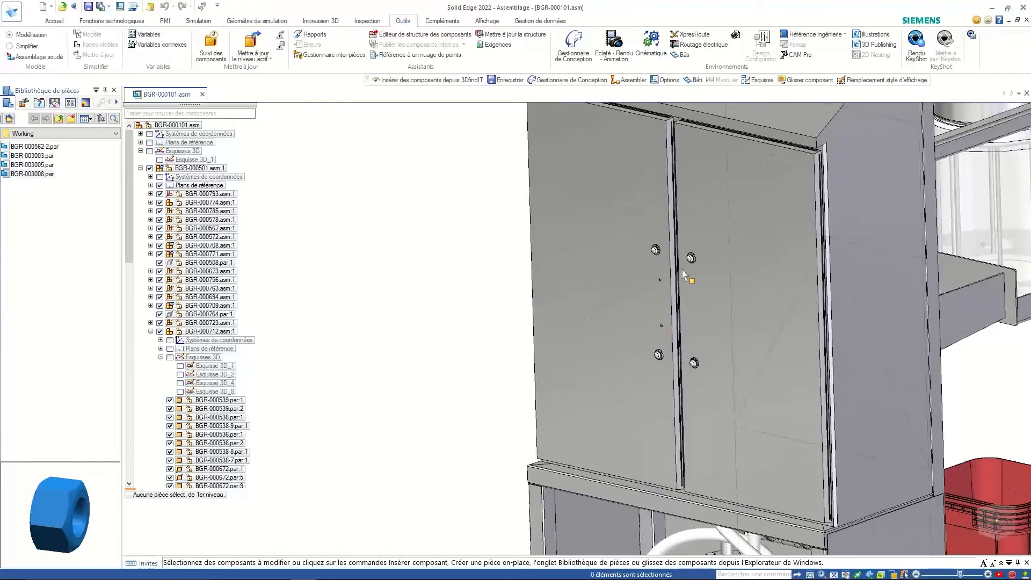
middle_click_drag(686, 237, 529, 233, "shift")
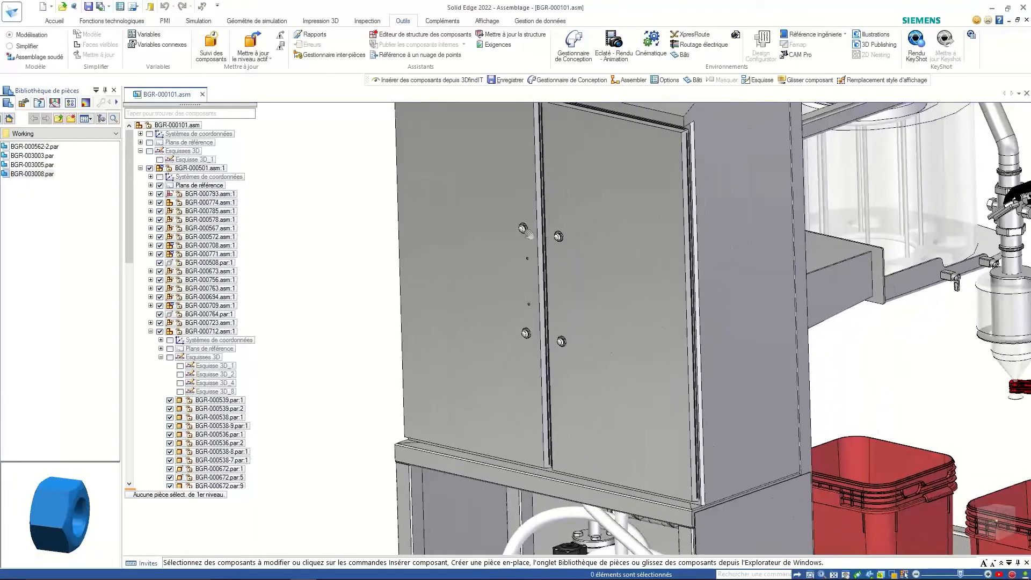
scroll(538, 265, "up", 3)
middle_click_drag(450, 254, 559, 232, "shift")
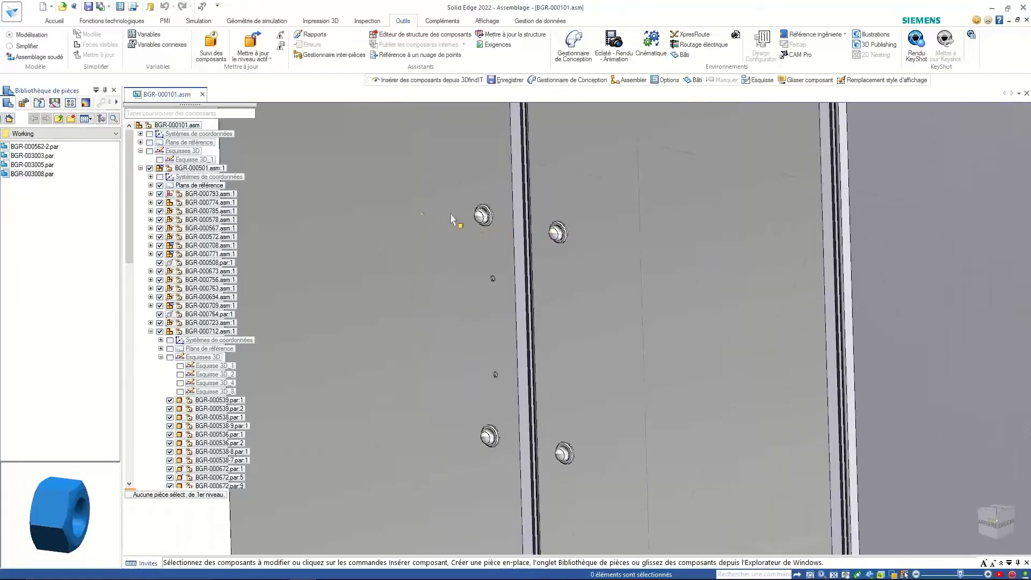
left_click(6, 13)
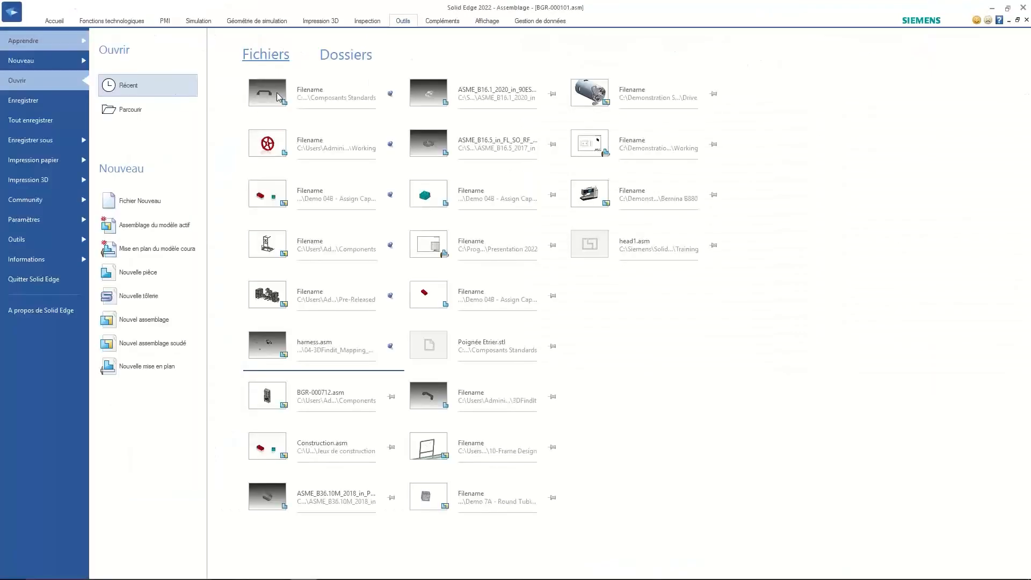
- Open the recent Poignée Etrier.par handle, inspect it, and close it again
left_click(276, 93)
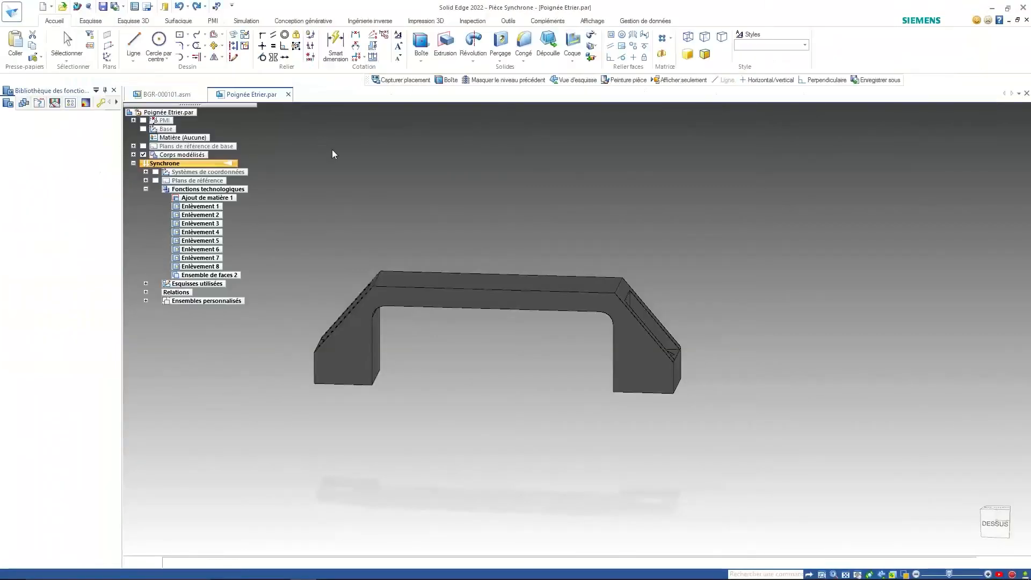
middle_click_drag(464, 228, 400, 282)
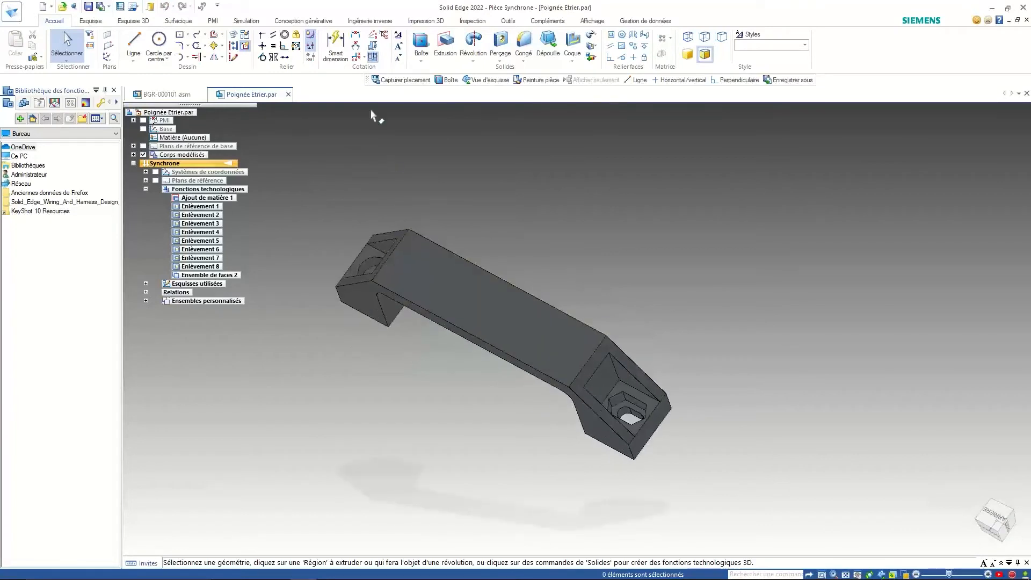
left_click(289, 94)
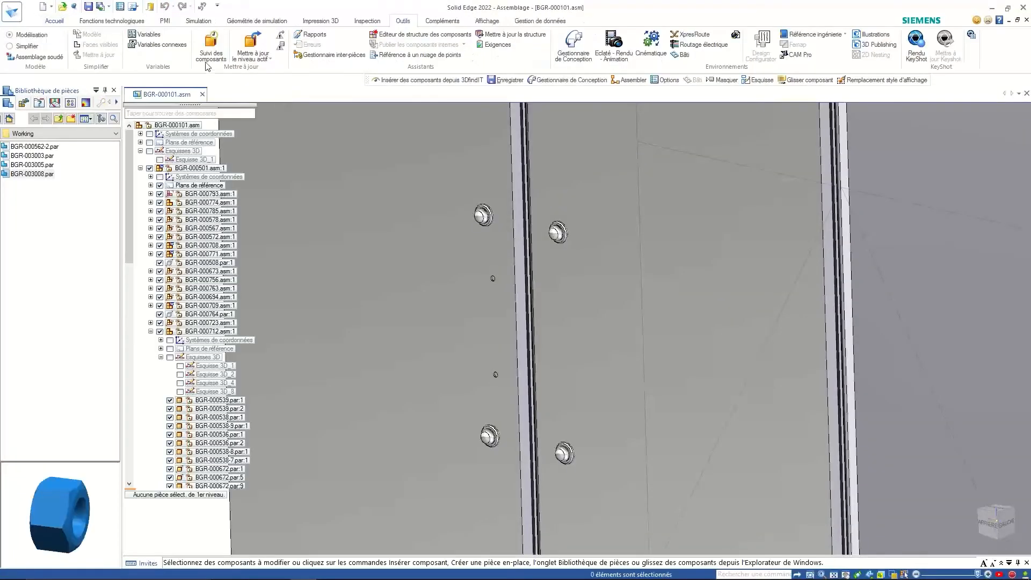
left_click(57, 21)
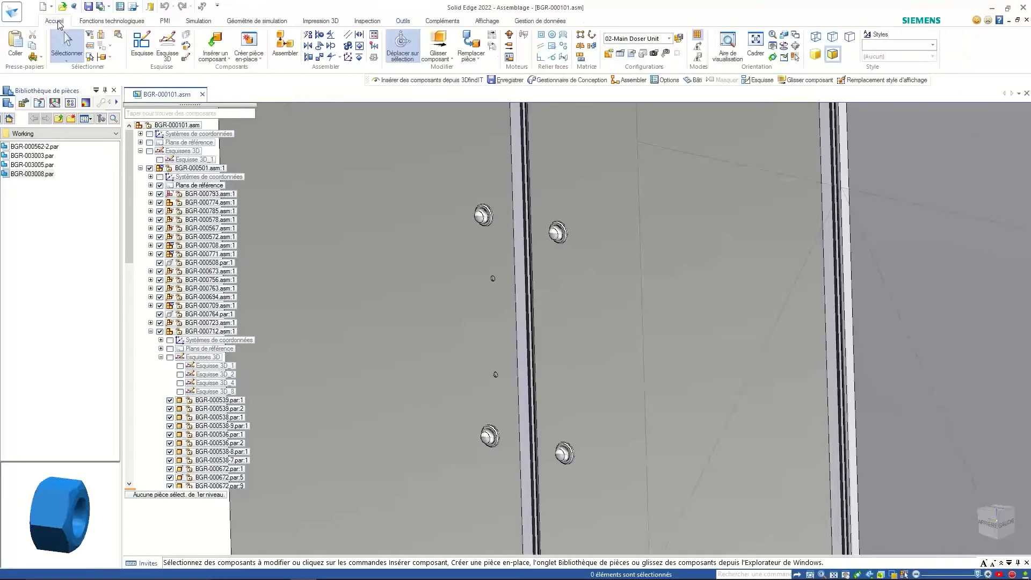
- Launch 3DfindIT from Insérer un composant and start a Recherche 3D model search
left_click(226, 60)
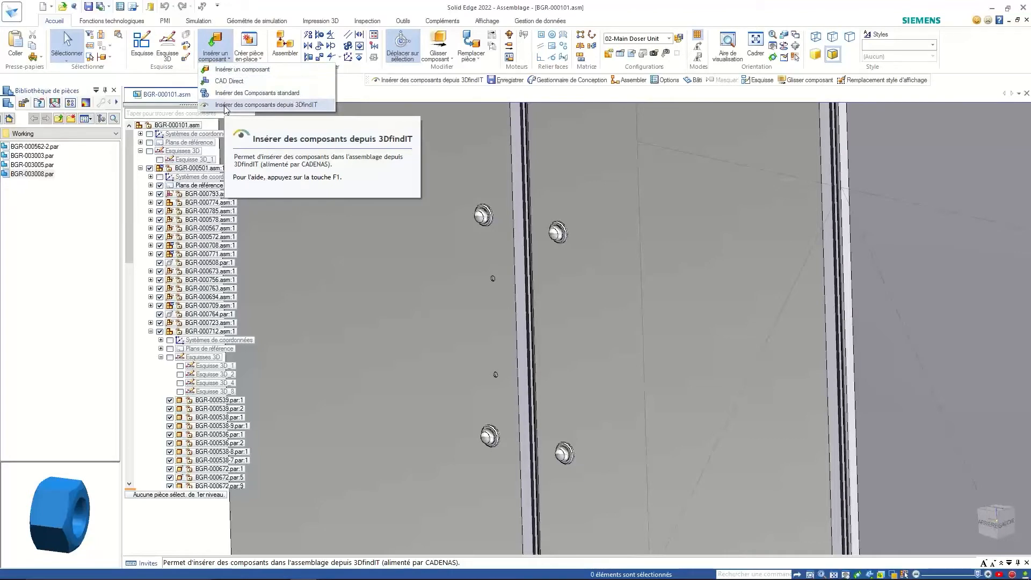
left_click(224, 106)
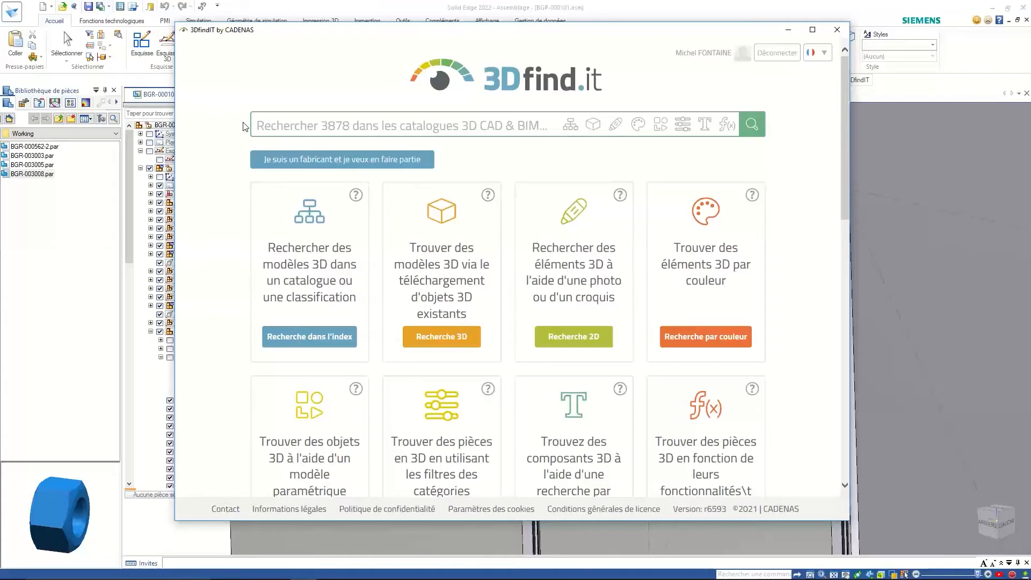
left_click(454, 284)
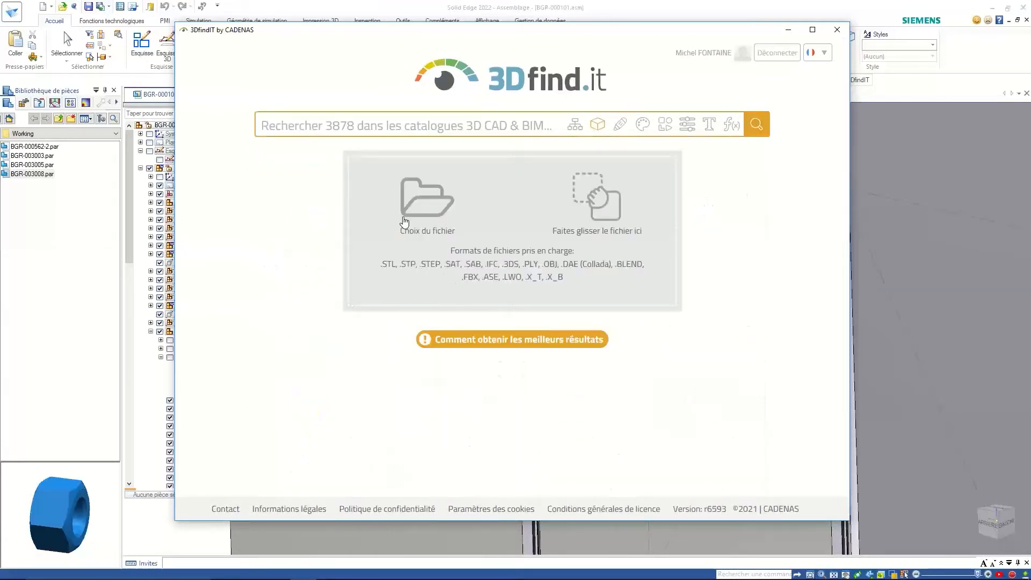
- Upload Poignée Etrier.stl from Burgener > Composants Standards as the search model
left_click(422, 210)
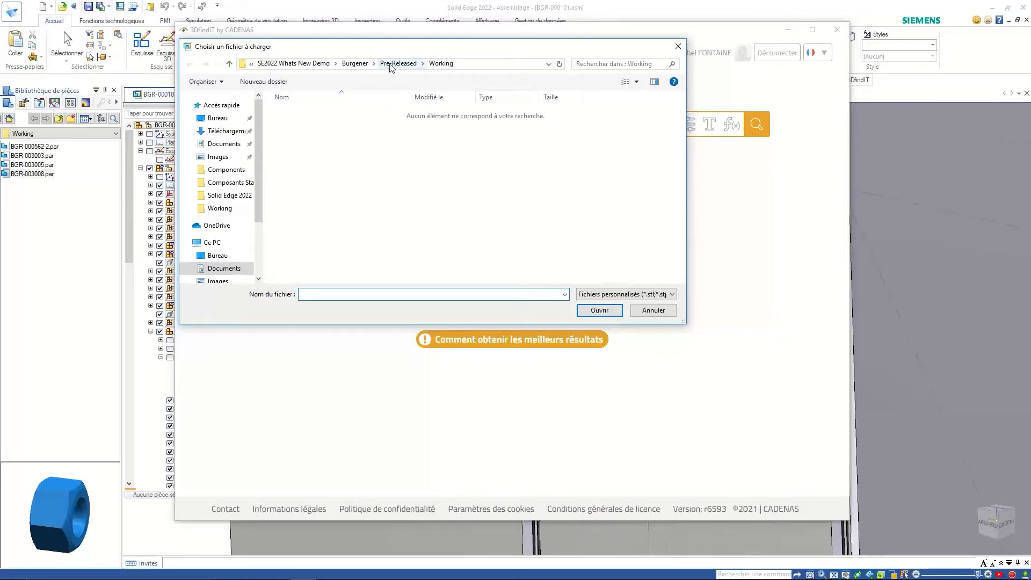
left_click(355, 64)
double_click(315, 113)
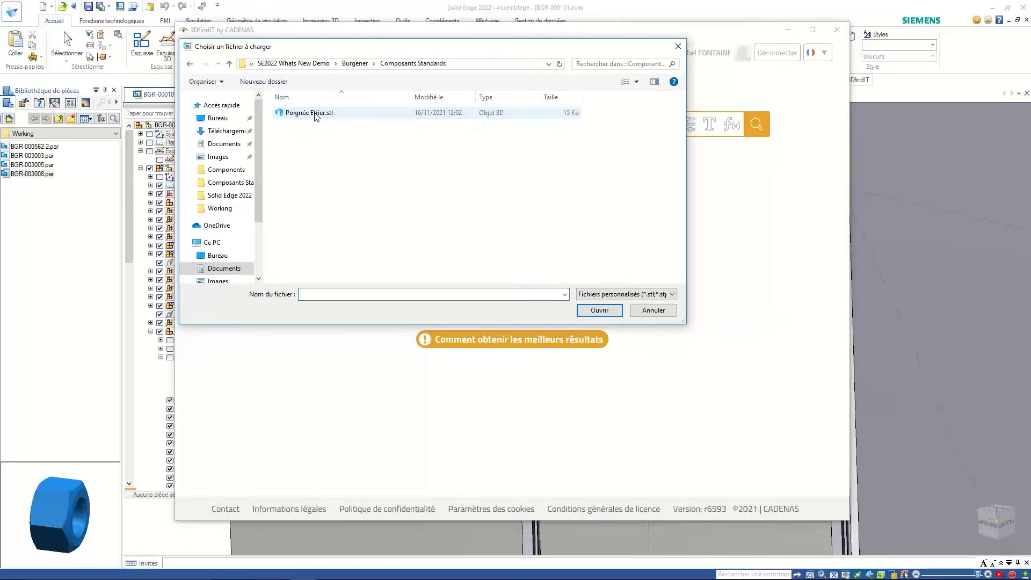
left_click(314, 114)
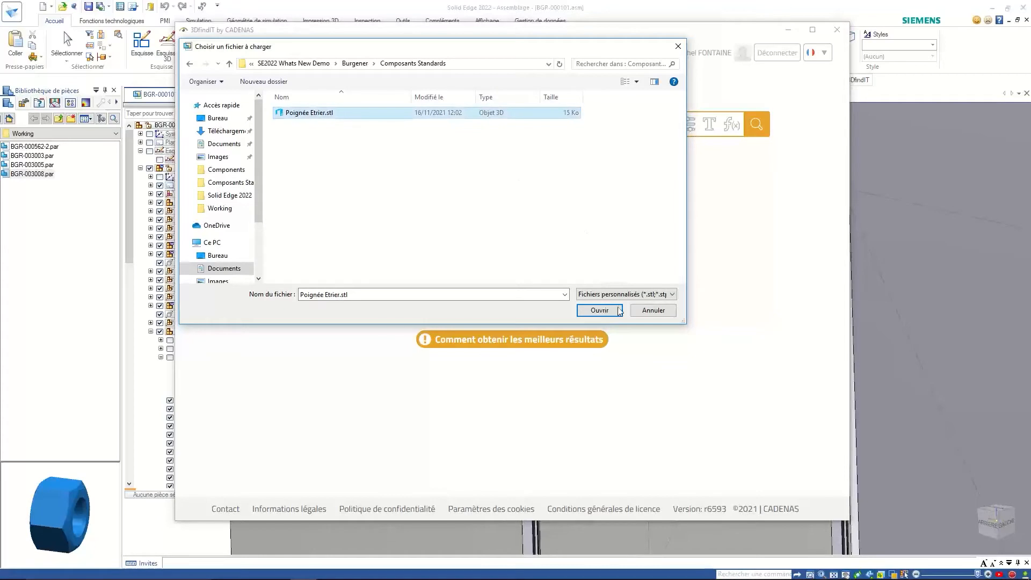
left_click(600, 310)
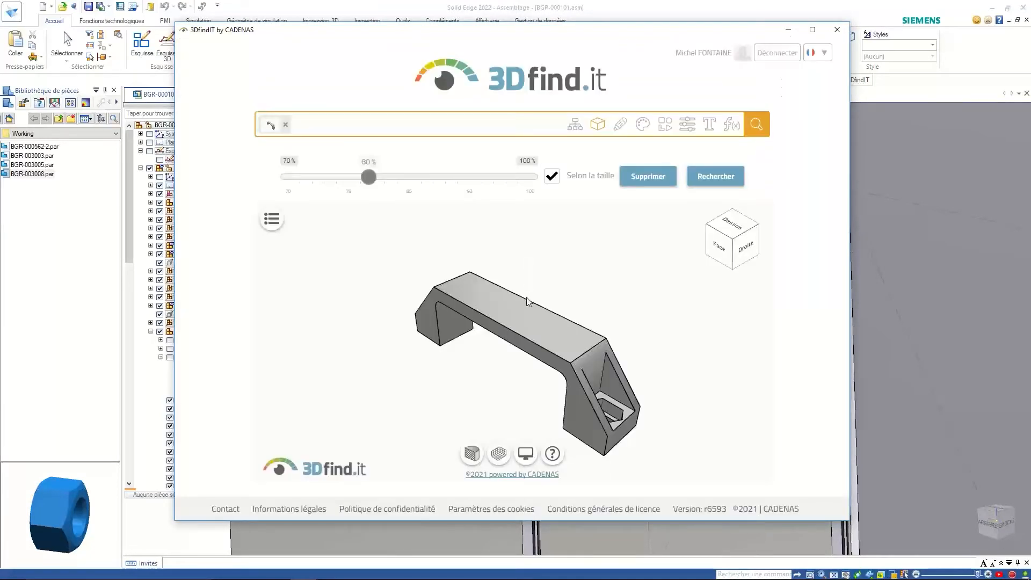
- Raise the similarity from 80 % to about 90 % and search for matching handles
left_click_drag(530, 315, 562, 221)
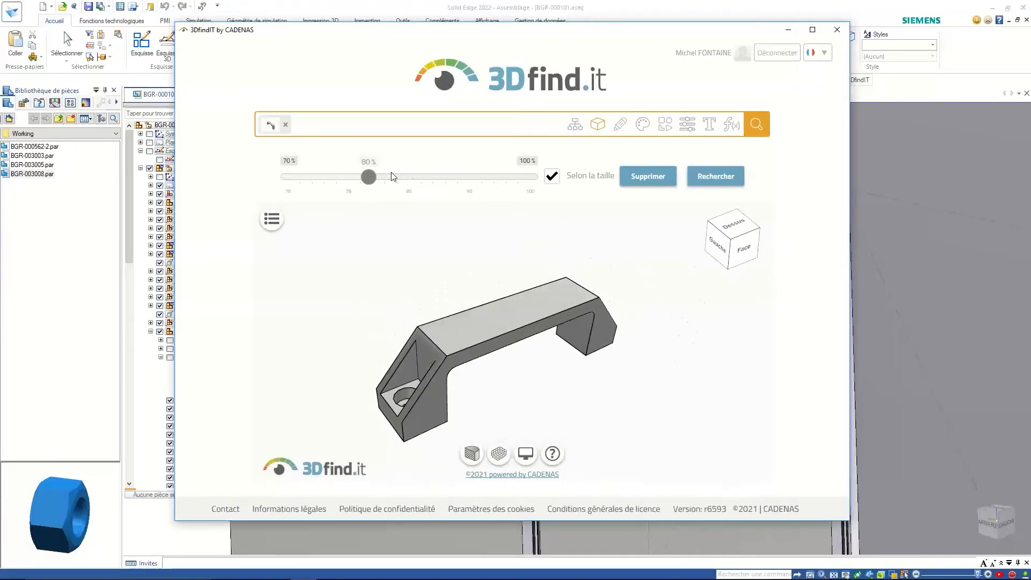
left_click_drag(374, 180, 453, 185)
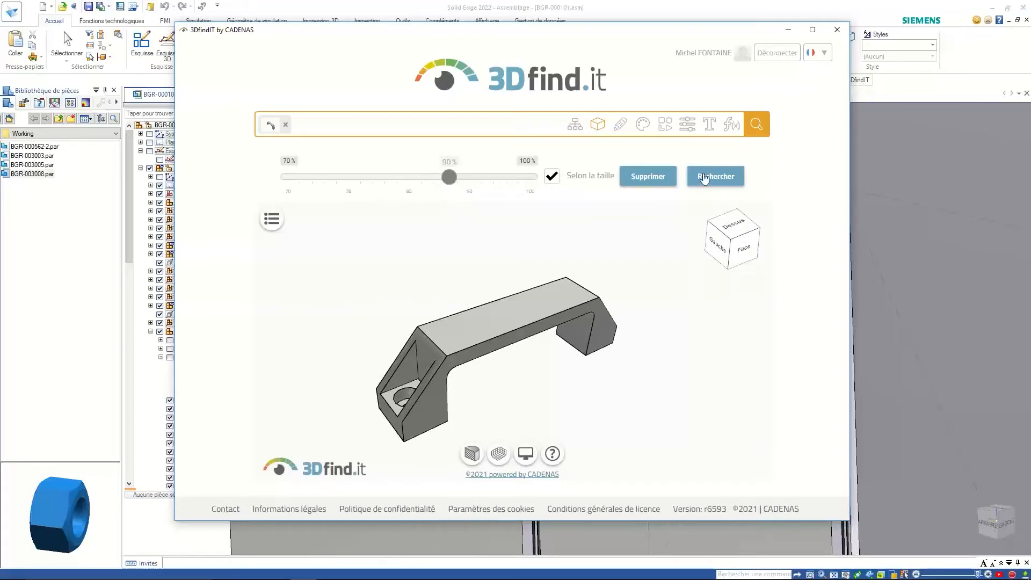
left_click(704, 178)
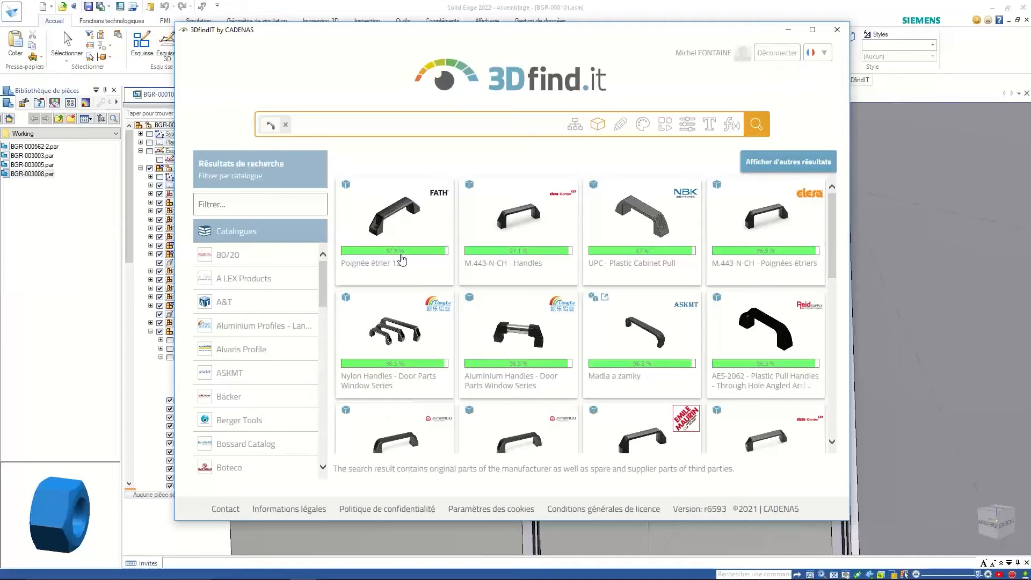
- Open the FATH Poignée étrier 122 result and review its parameter table
left_click(407, 230)
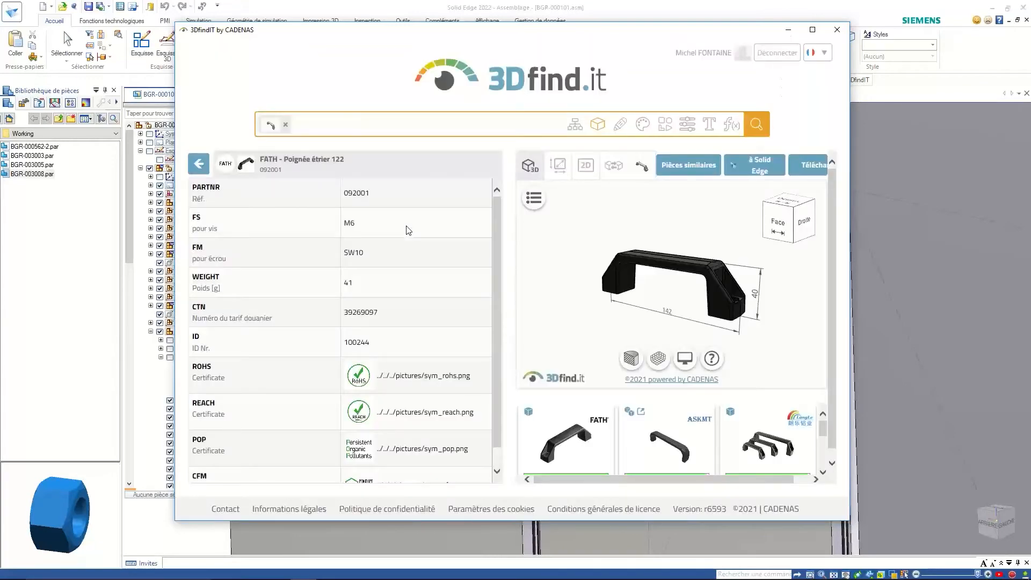
mouse_move(499, 216)
left_mouse_down()
mouse_move(488, 258)
mouse_move(499, 197)
left_mouse_up()
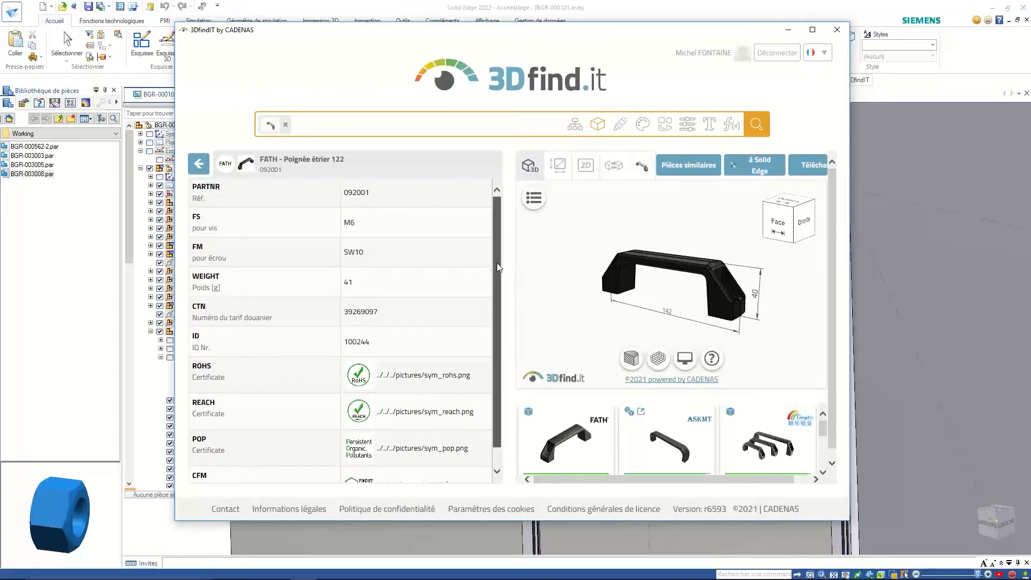
left_click_drag(498, 263, 494, 304)
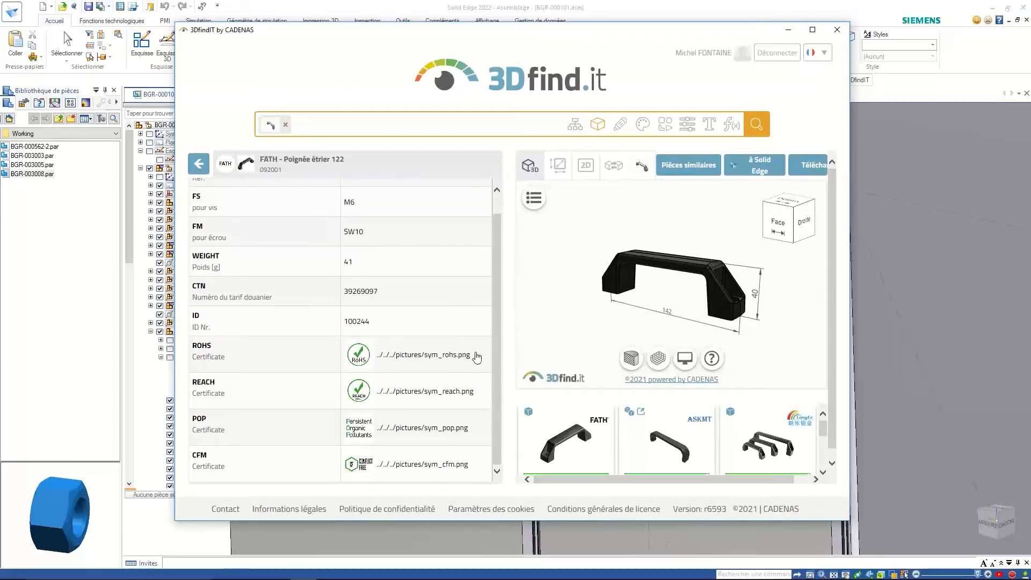
left_click_drag(500, 258, 501, 215)
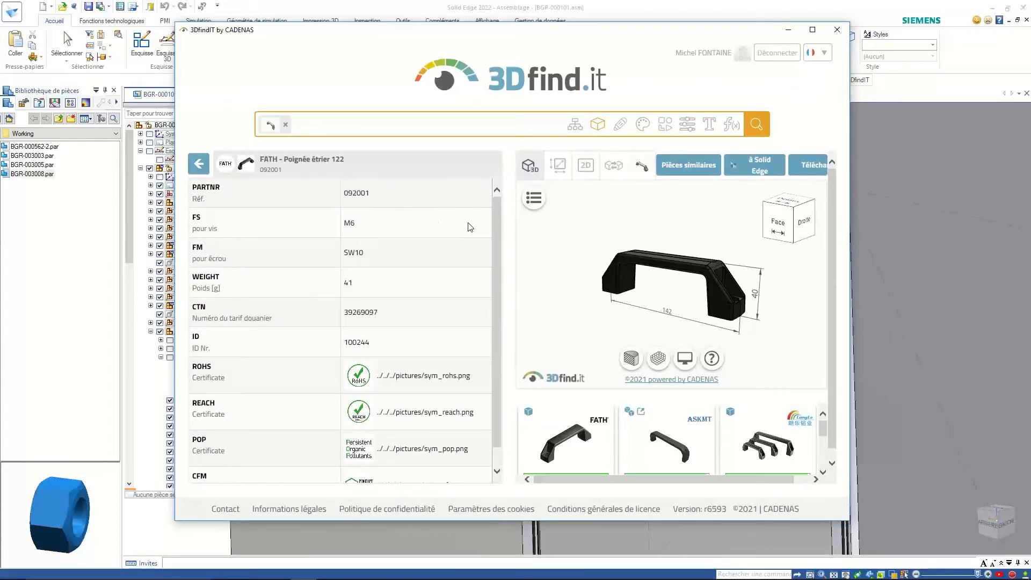
mouse_move(493, 223)
left_mouse_down()
mouse_move(495, 240)
mouse_move(495, 221)
left_mouse_up()
- View the handle as a 2D drawing, then as a sectioned 3D model
left_click(585, 166)
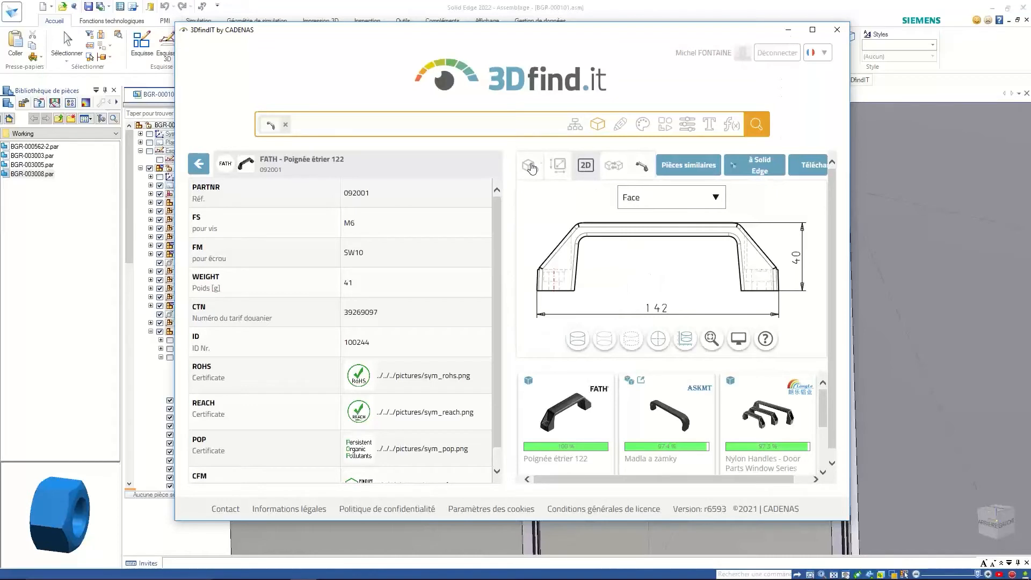
left_click(530, 166)
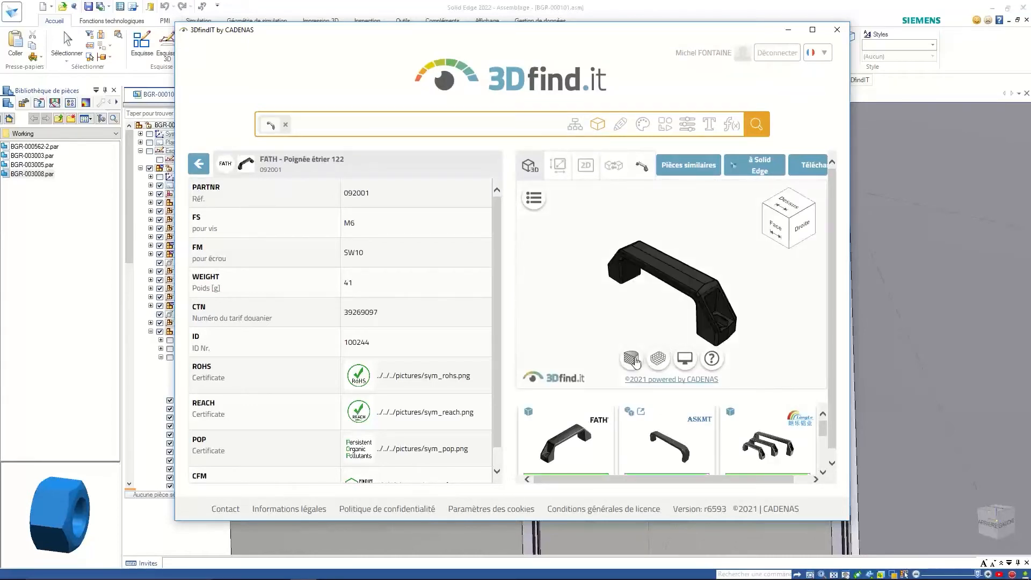
left_click(635, 361)
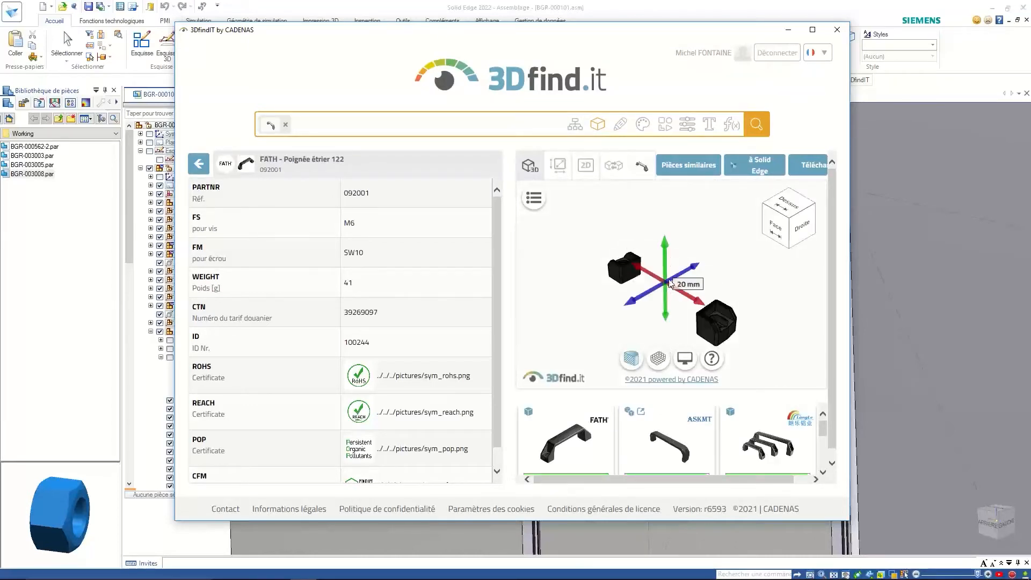
mouse_move(671, 275)
left_mouse_down()
mouse_move(671, 215)
mouse_move(669, 286)
mouse_move(667, 268)
mouse_move(666, 279)
left_mouse_up()
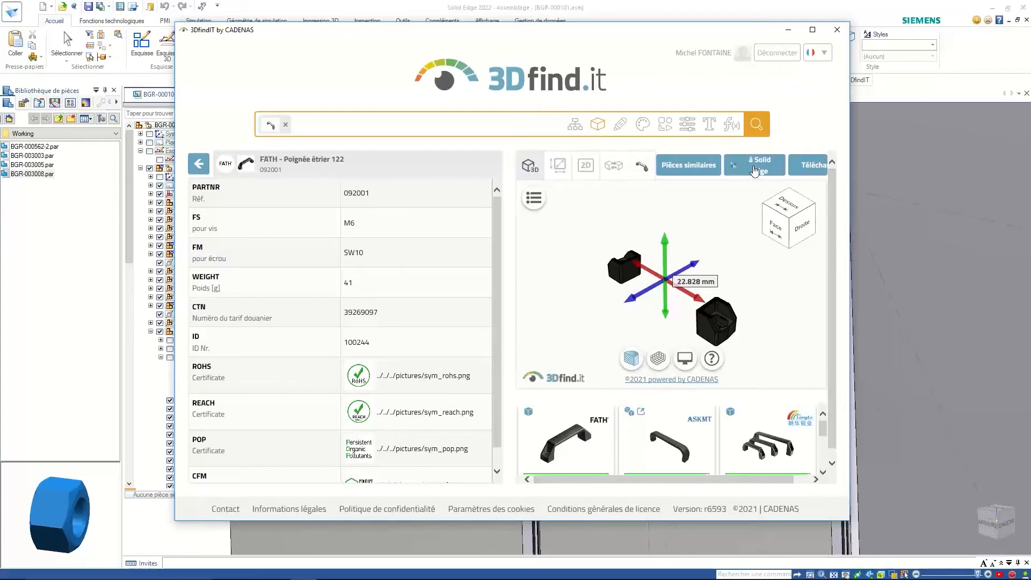
- Send the FATH handle to the assembly and align its hole axis with the door target
left_click(754, 170)
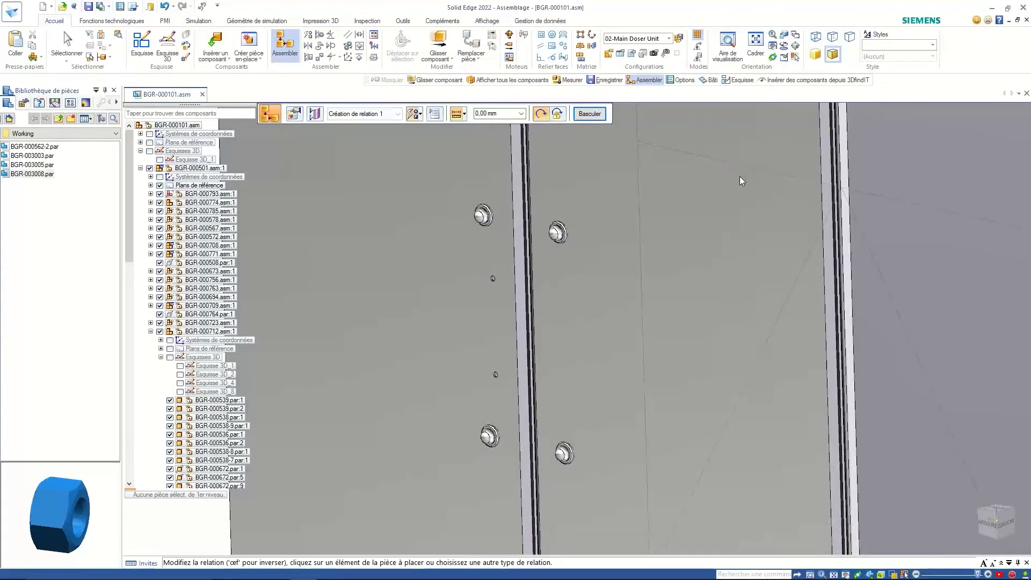
left_click(746, 169)
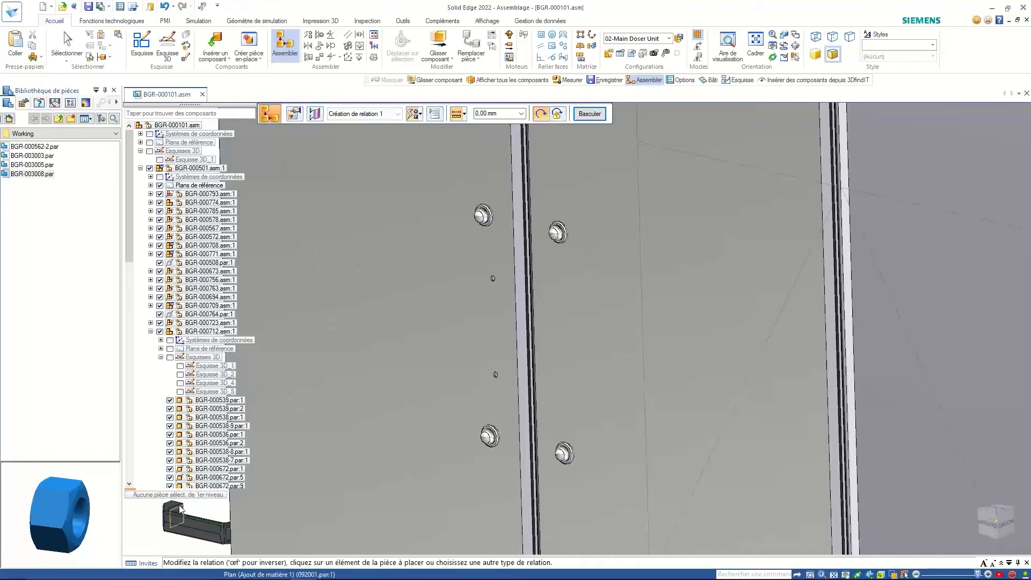
scroll(376, 476, "down", 5)
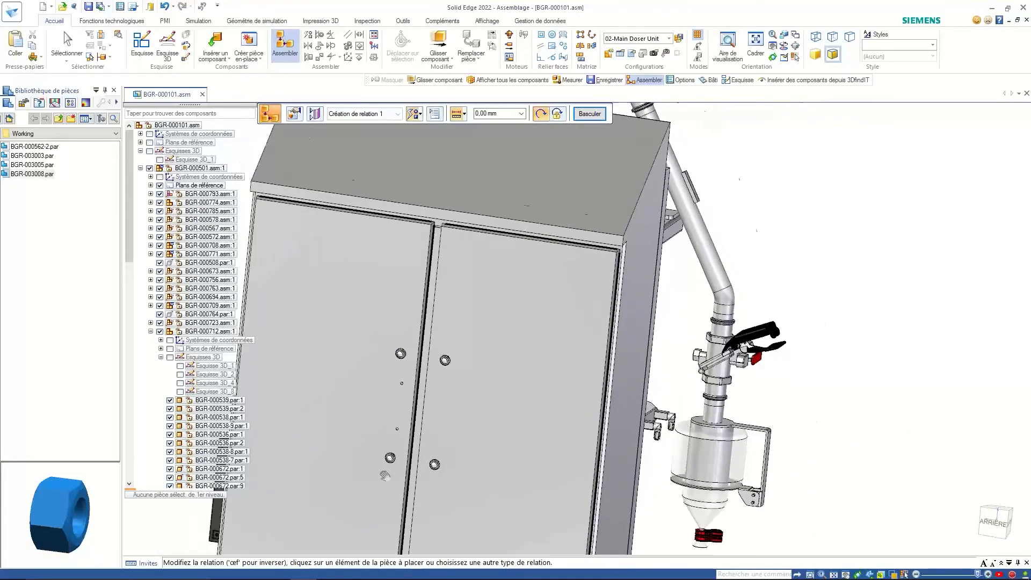
middle_click_drag(384, 475, 561, 432, "shift")
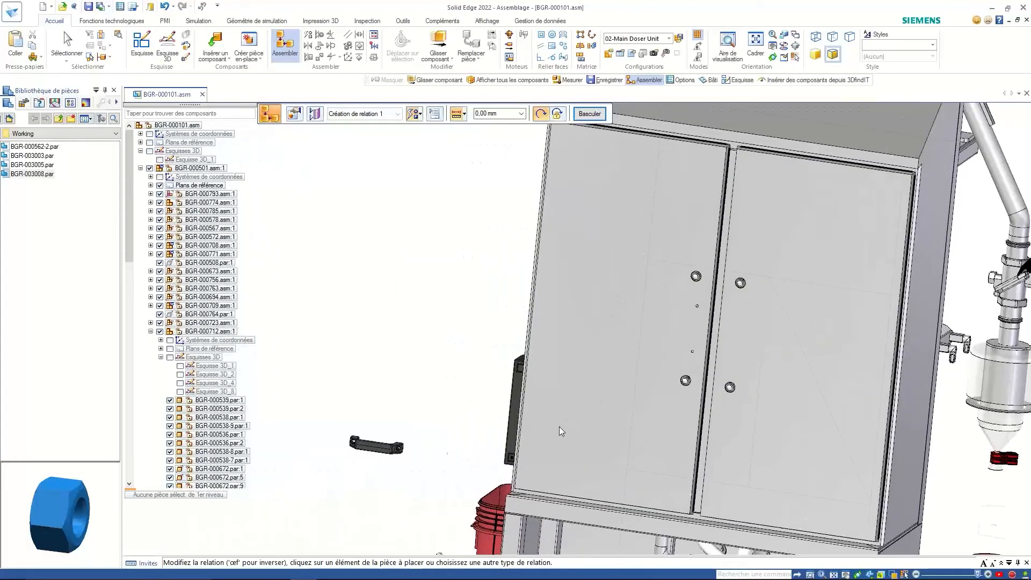
right_click(398, 452)
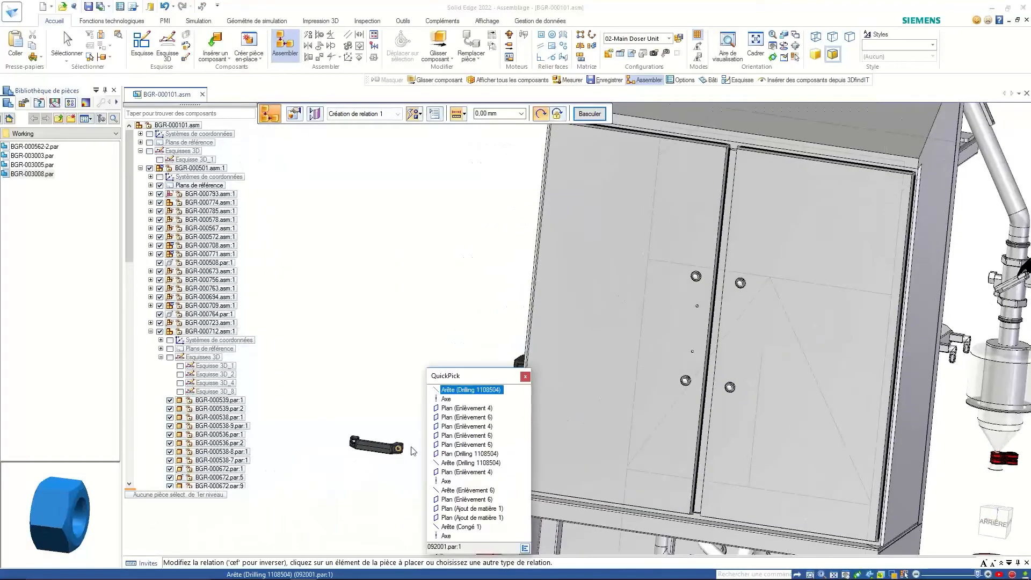
left_click(456, 400)
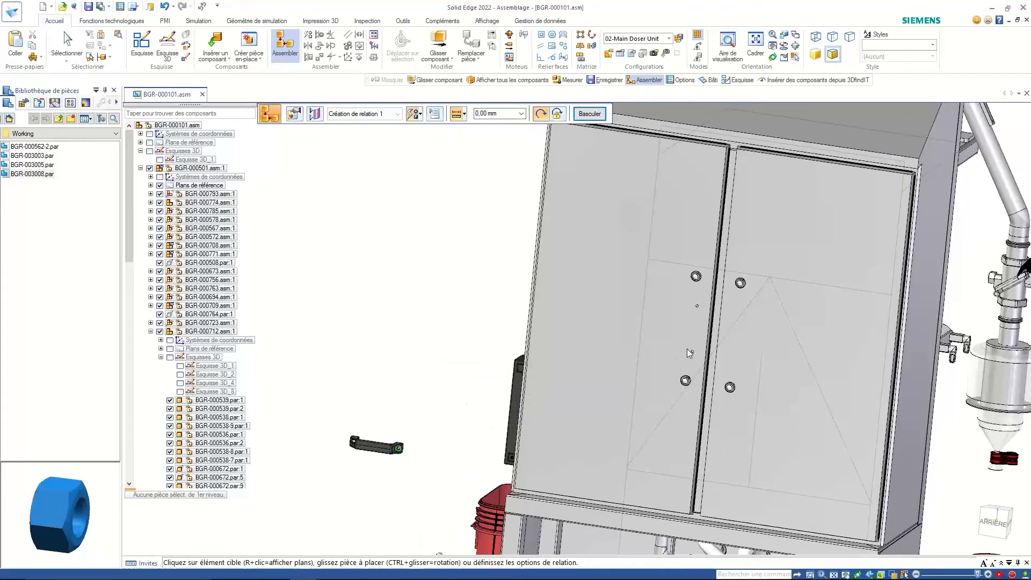
left_click(694, 353)
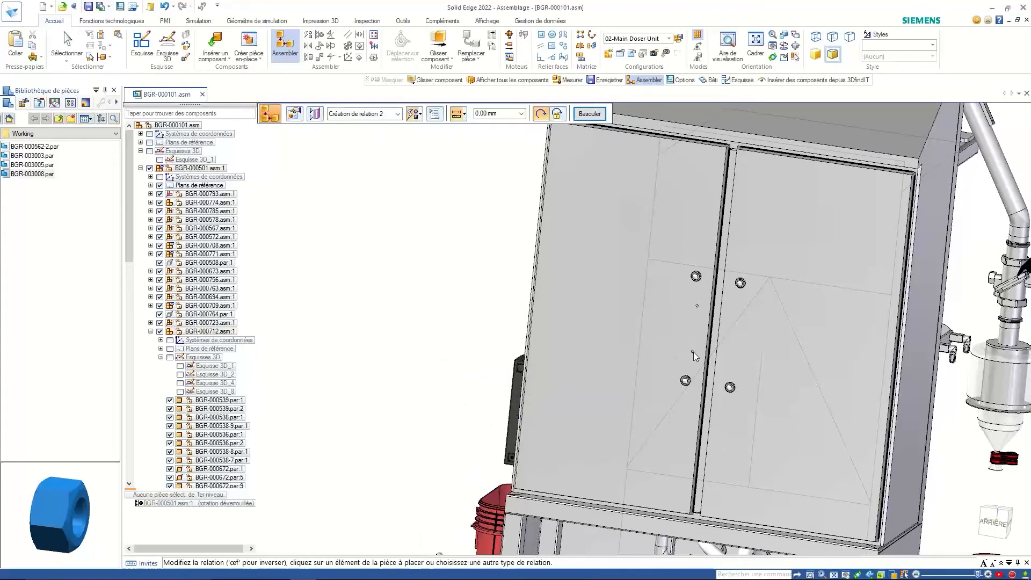
- Mate the handle's mounting face flat against the cabinet door
scroll(701, 353, "down", 3)
middle_click_drag(668, 350, 523, 337)
scroll(523, 337, "up", 5)
middle_click_drag(624, 408, 491, 363)
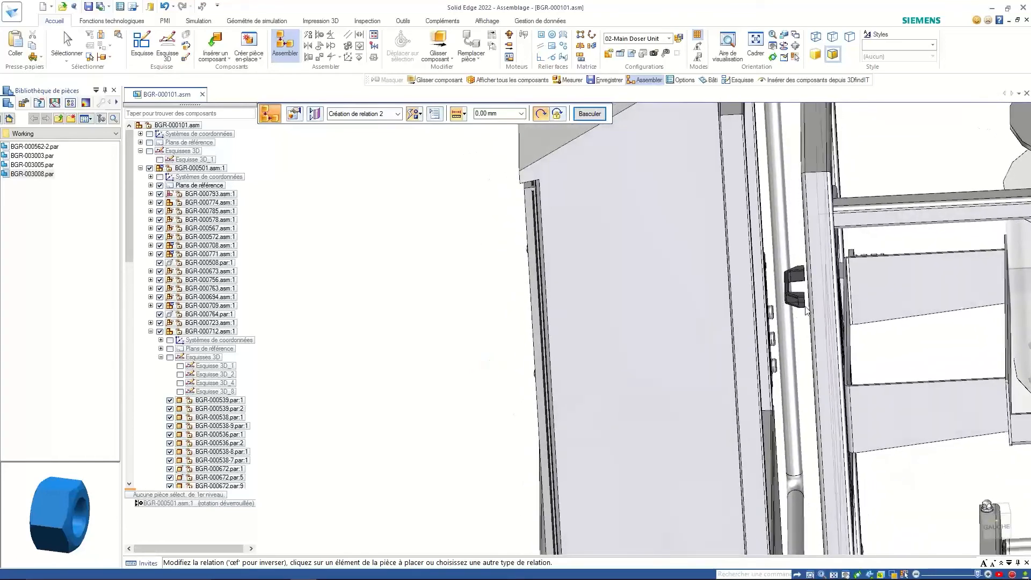
right_click(804, 275)
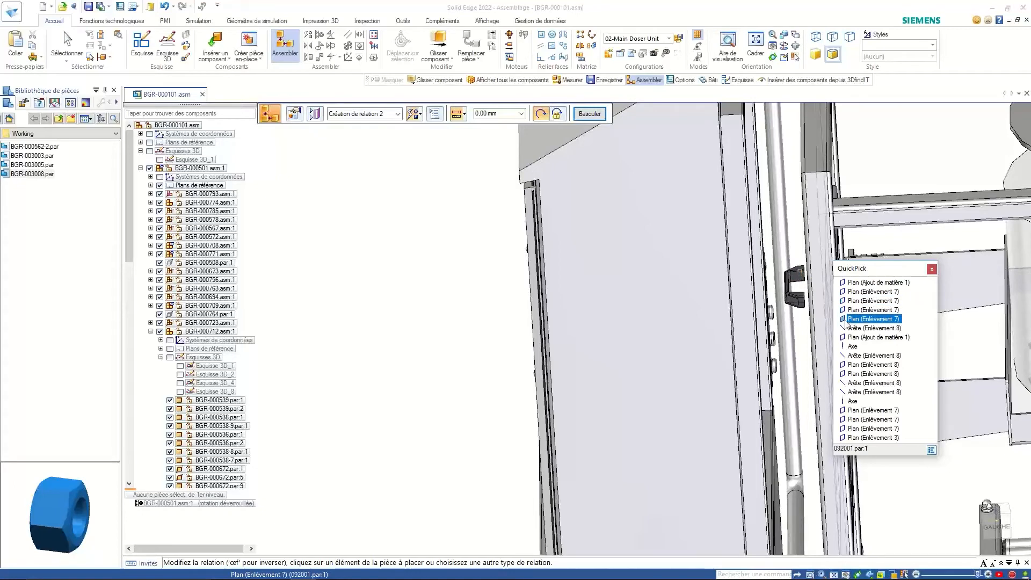
left_click(879, 337)
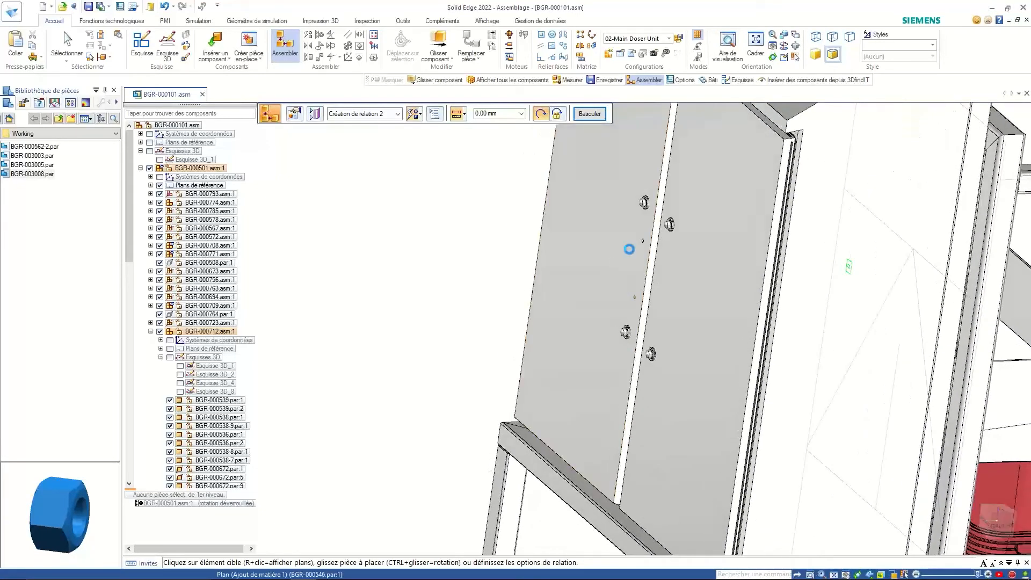
left_click(631, 255)
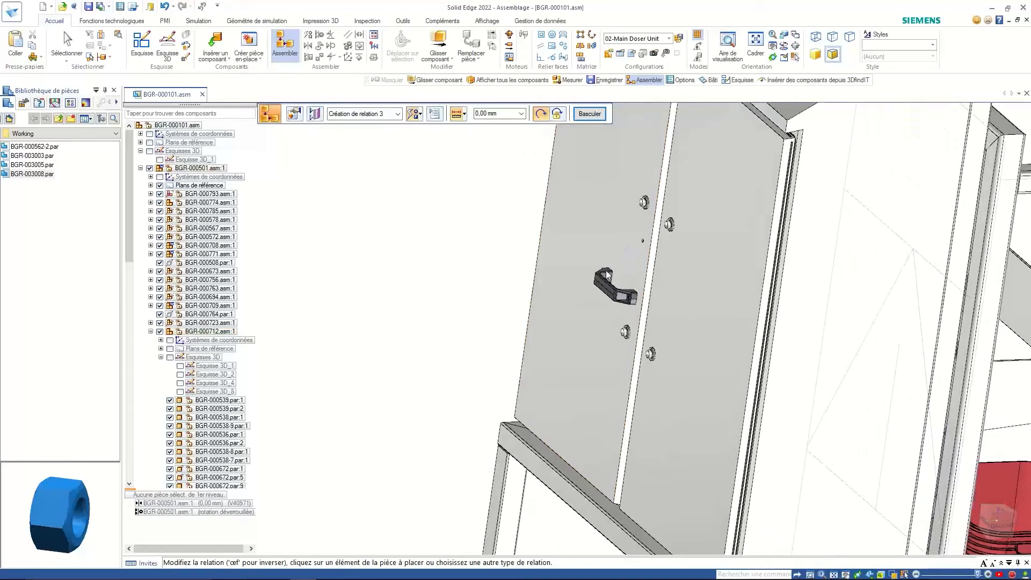
- Check the handle on the door and pick its face for a further relation
scroll(606, 269, "up", 3)
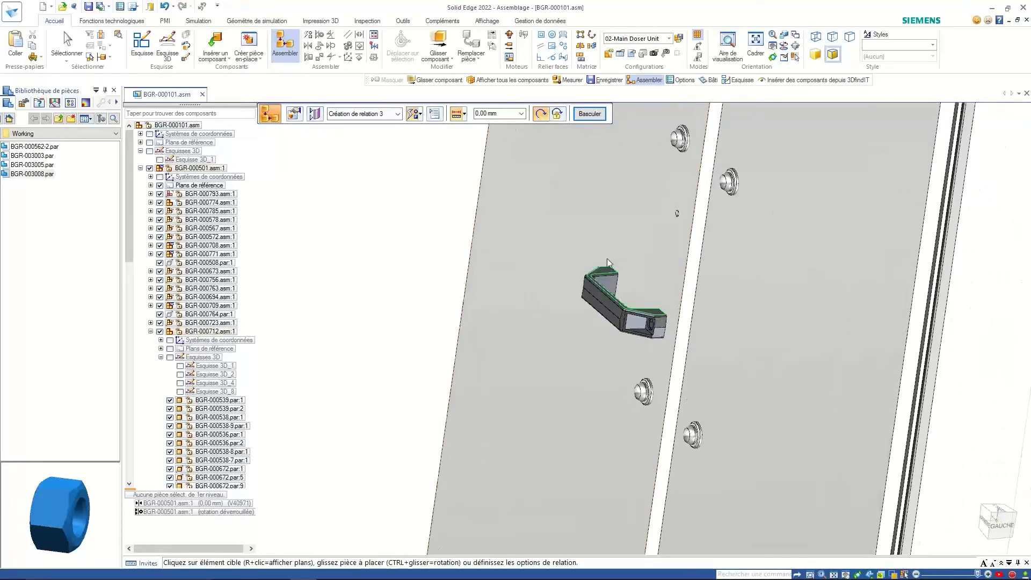
middle_click_drag(436, 236, 488, 299)
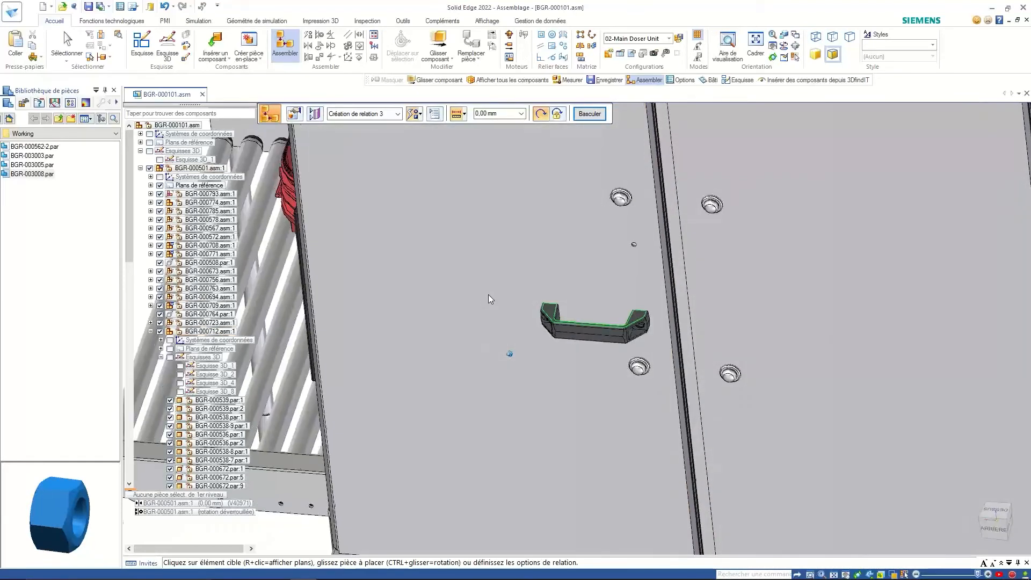
left_click(551, 308)
left_click(550, 310)
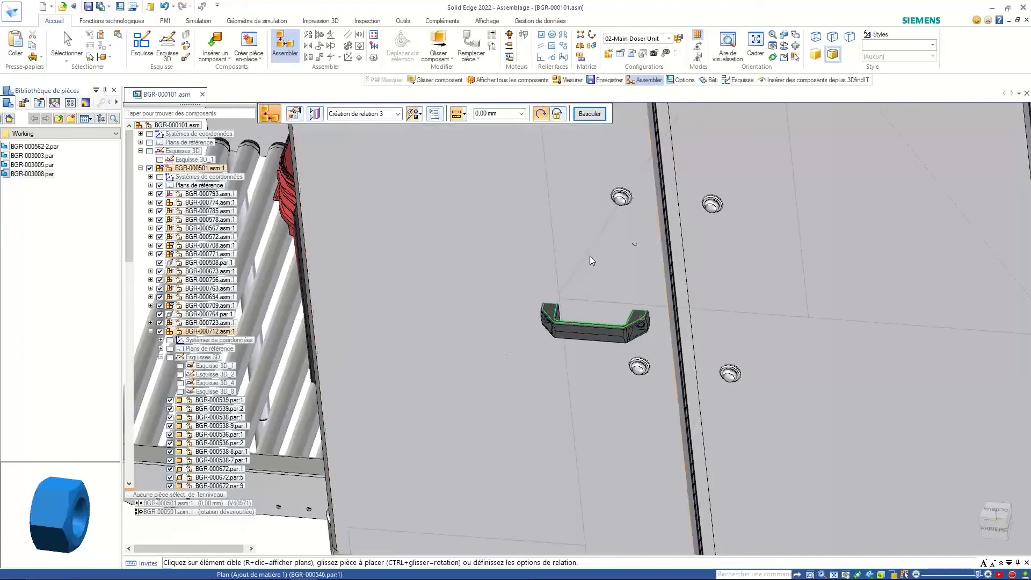
middle_click_drag(590, 255, 546, 322)
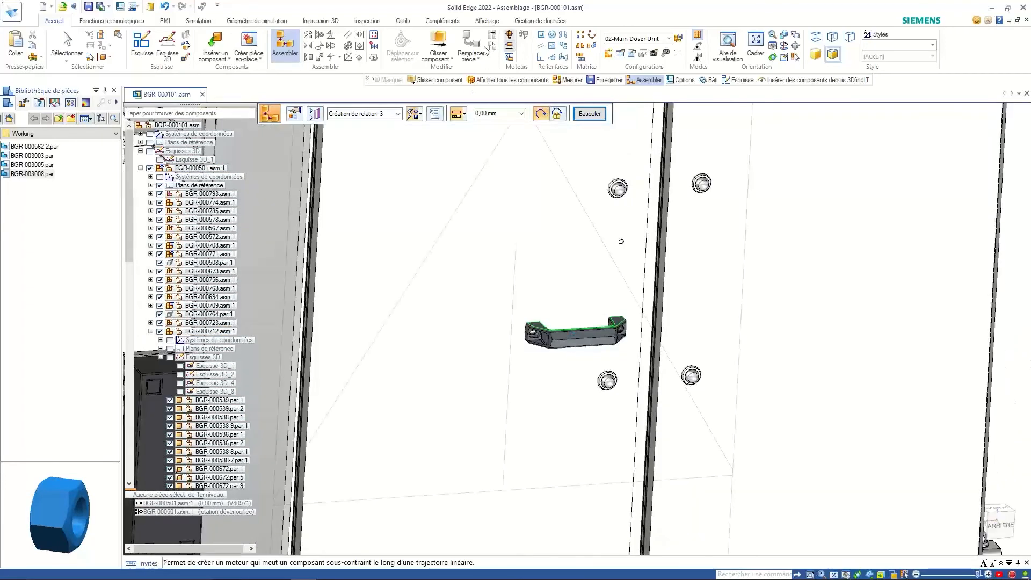
left_click(438, 43)
- Drag and rotate the handle to a diagonal angle on the door face
left_click(537, 333)
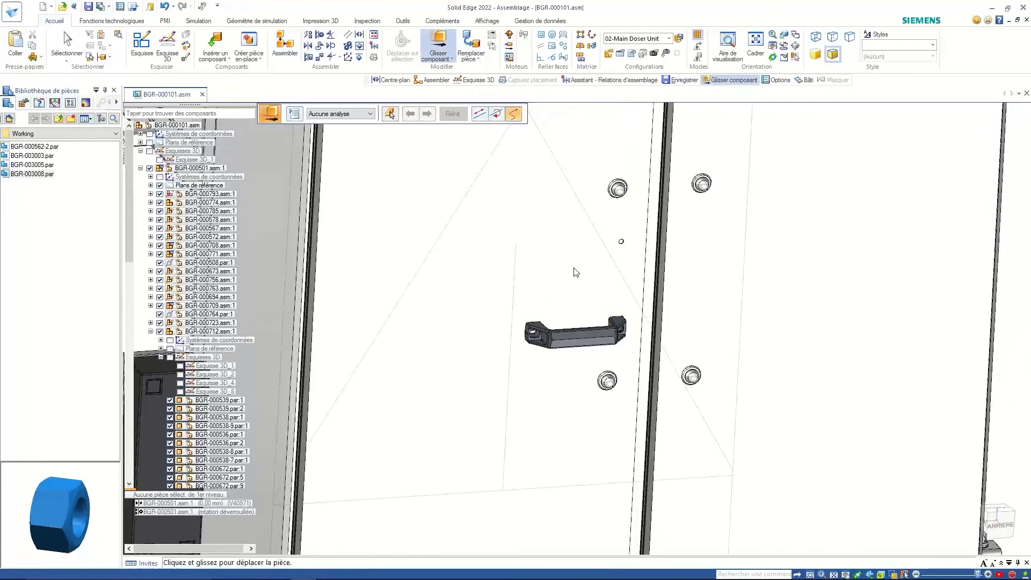
left_click_drag(534, 328, 498, 478)
middle_click_drag(498, 479, 426, 346)
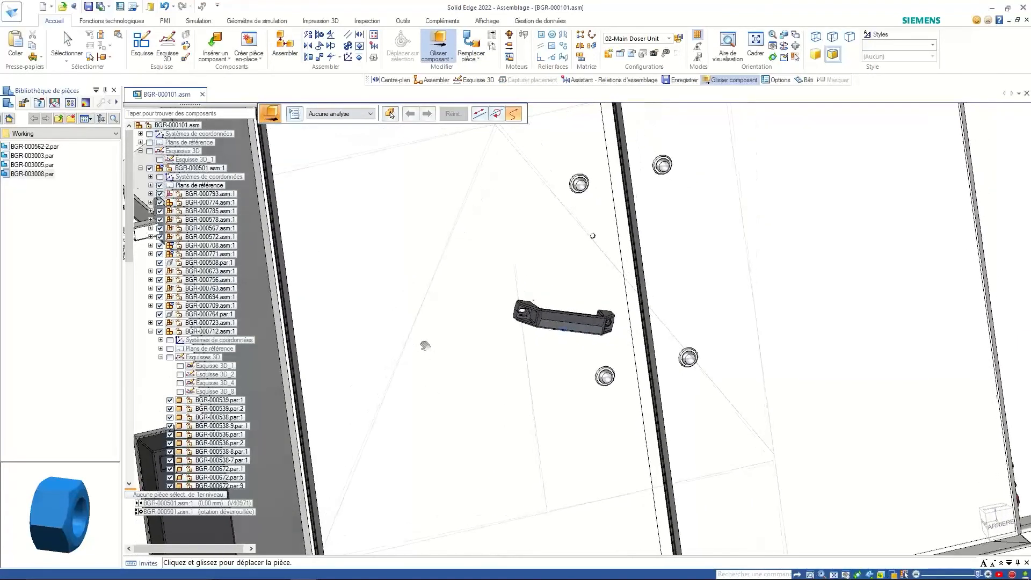
middle_click_drag(488, 169, 523, 310)
left_click_drag(524, 310, 429, 409)
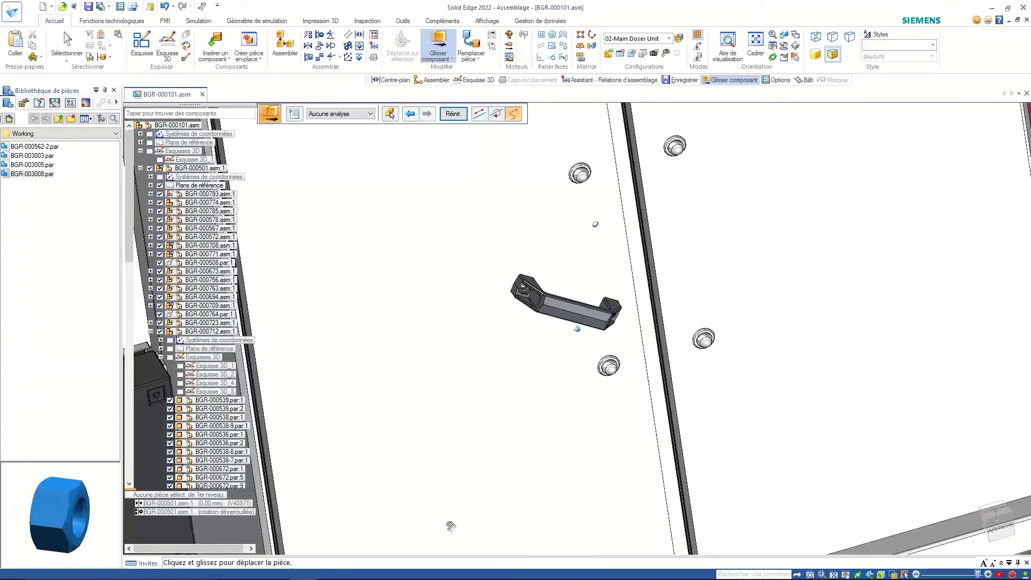
middle_click_drag(429, 409, 699, 429)
left_click_drag(698, 430, 517, 462)
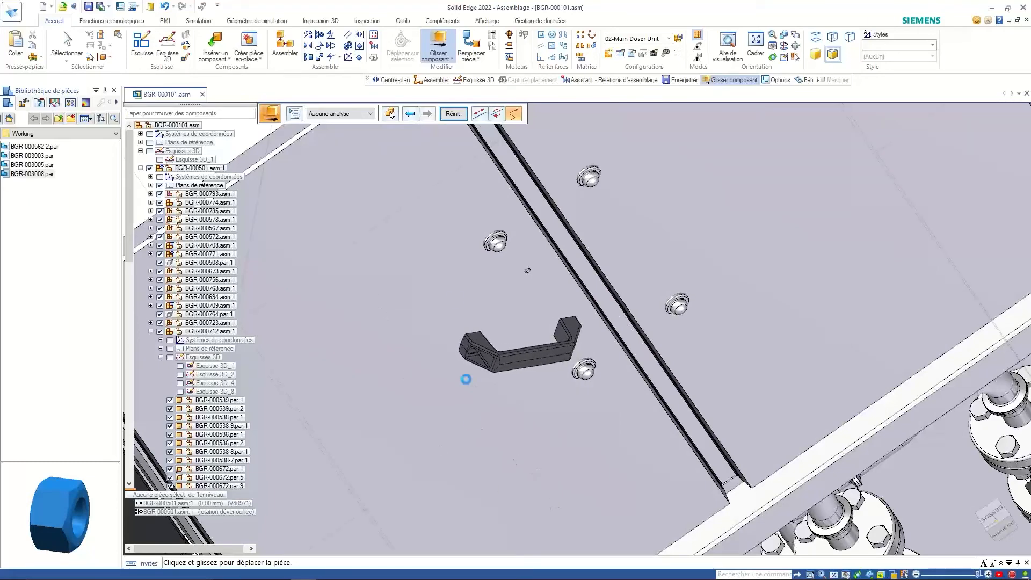
key("ctrl+k")
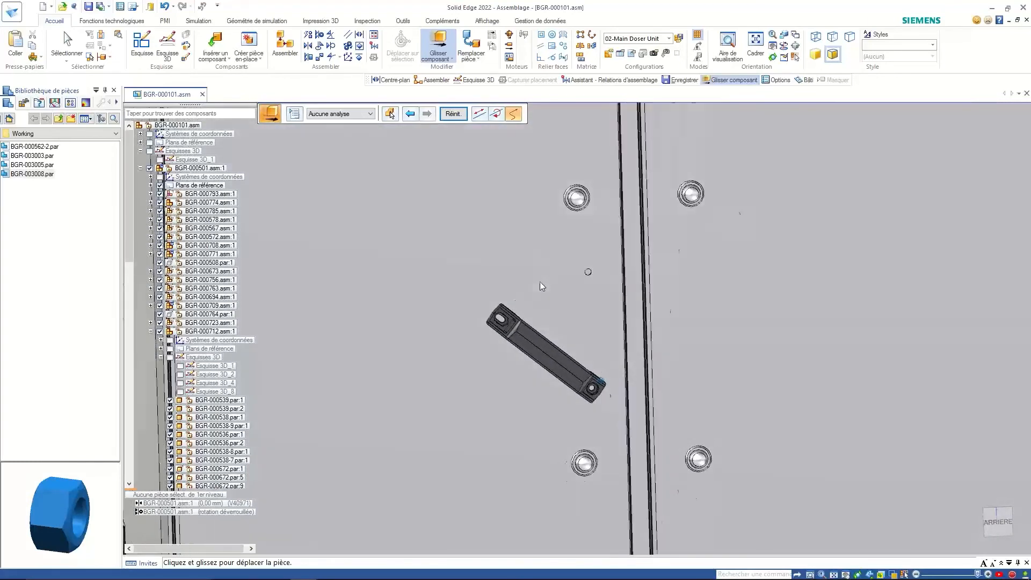
left_click(391, 114)
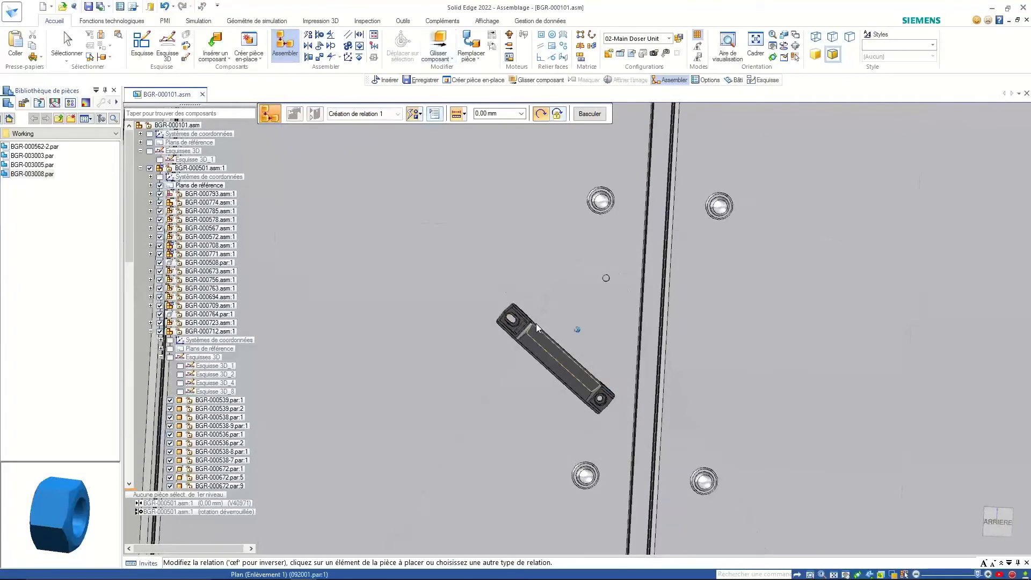
- Add a Centre-plan relation between the handle's hole axis and the door face near the nut
left_click(420, 114)
left_click(462, 317)
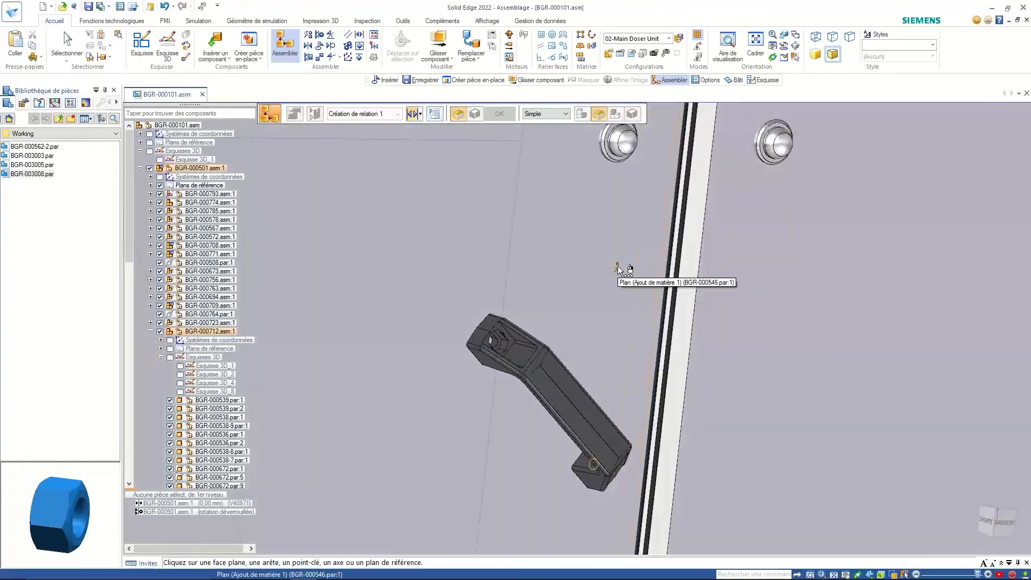
right_click(618, 267)
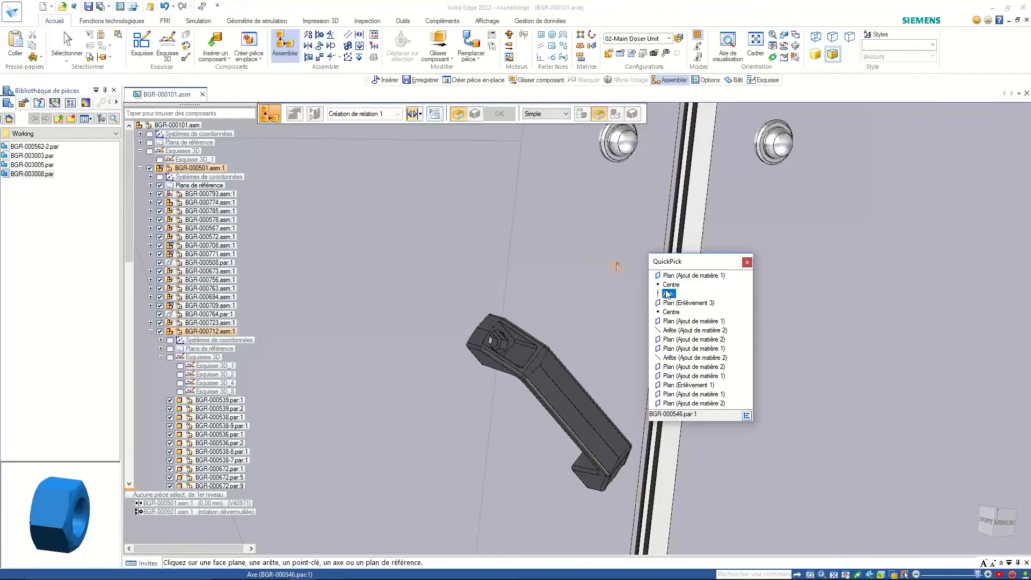
left_click(668, 294)
scroll(496, 343, "up", 3)
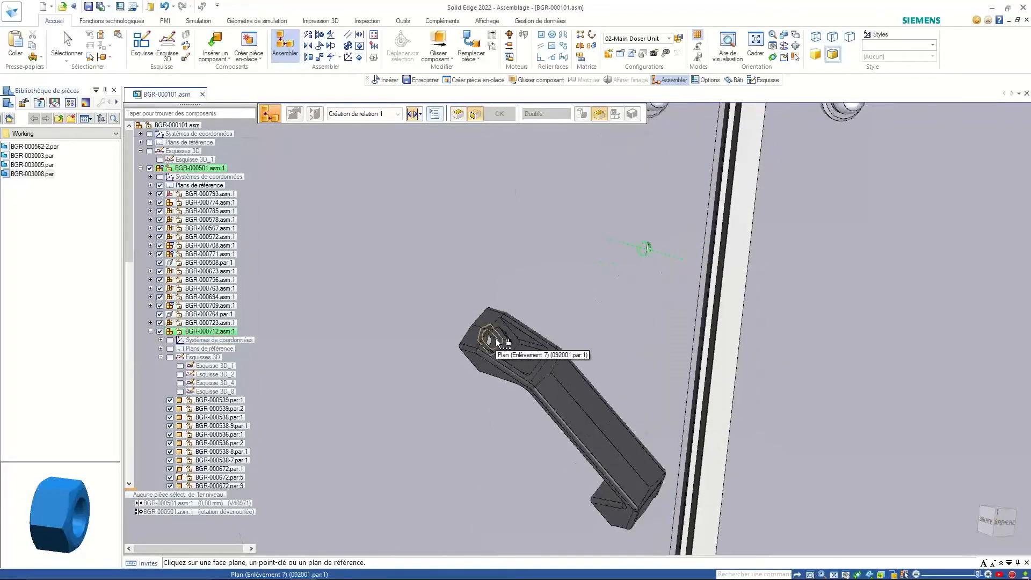
left_click(492, 339)
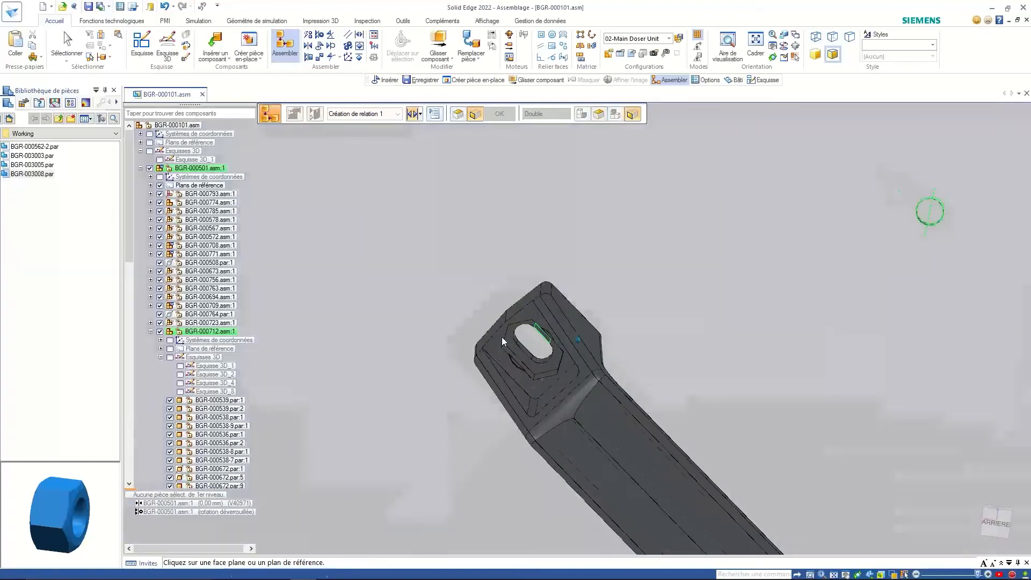
scroll(624, 273, "down", 5)
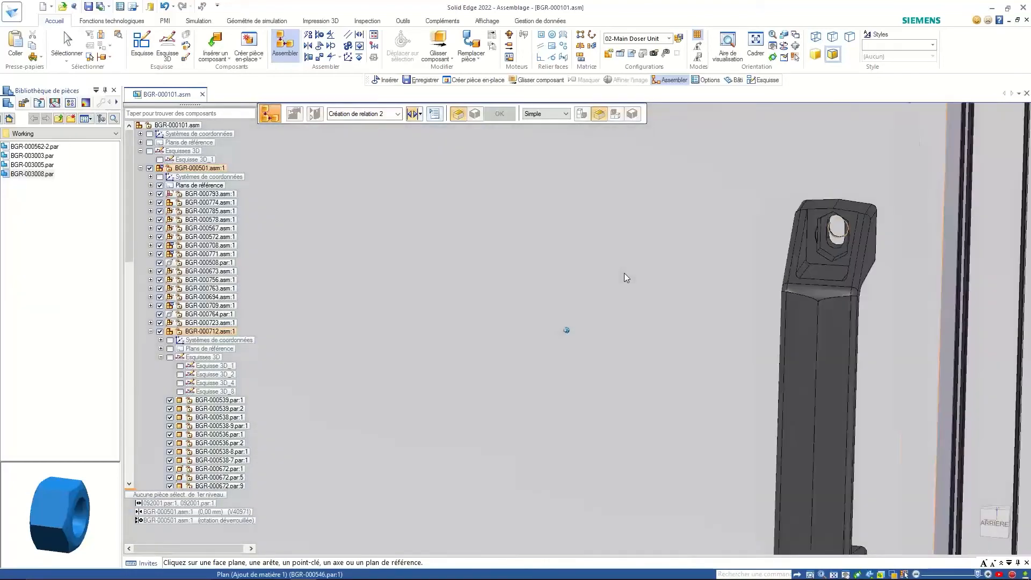
scroll(624, 273, "down", 8)
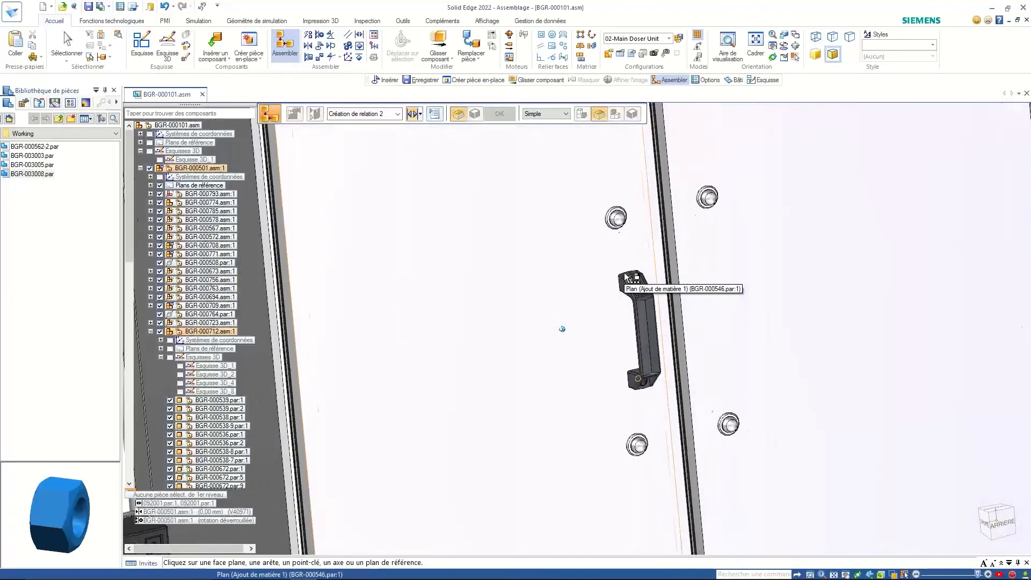
mouse_move(975, 195)
middle_mouse_down()
mouse_move(426, 281)
mouse_move(421, 272)
mouse_move(435, 259)
middle_mouse_up()
- Finish placing the handle, zoom out and pan the doser unit, then show the recent files
scroll(435, 260, "down", 5)
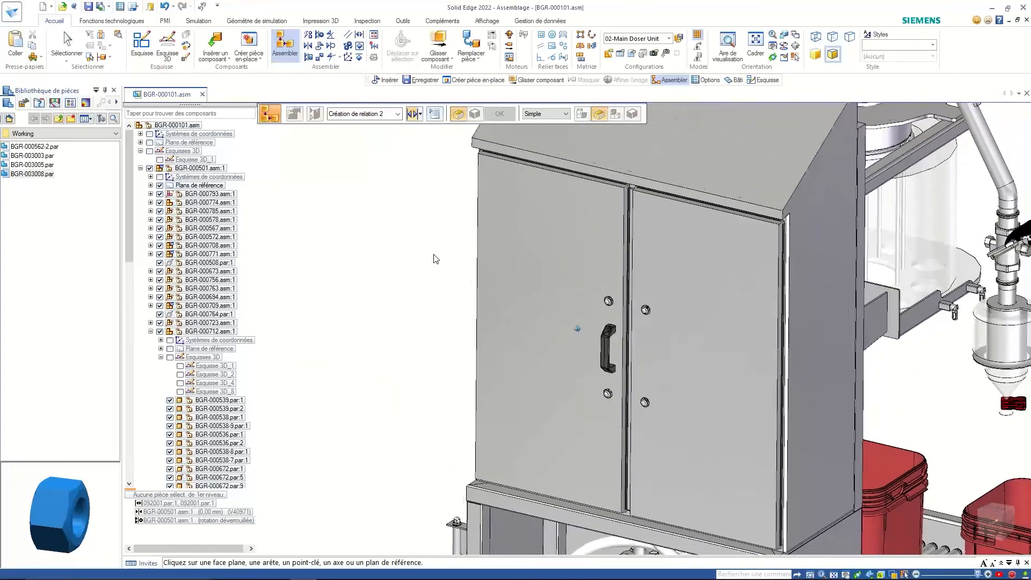
scroll(436, 259, "down", 2)
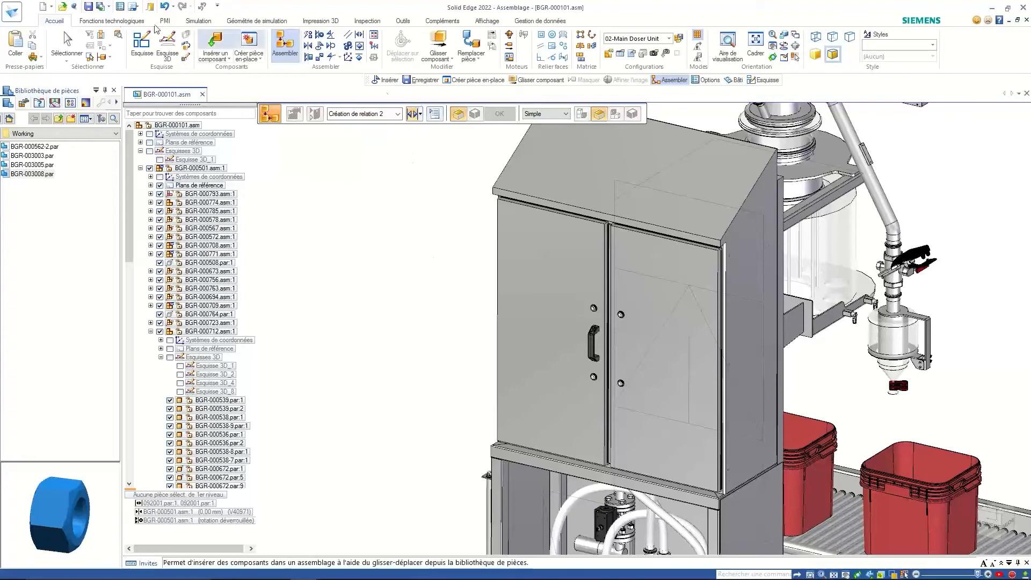
left_click(67, 45)
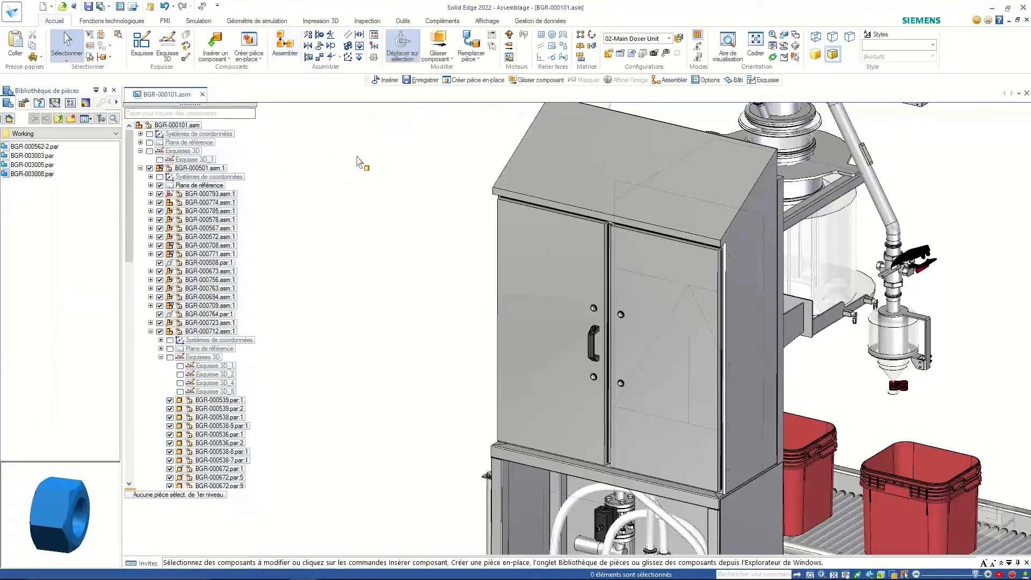
scroll(384, 157, "down", 3)
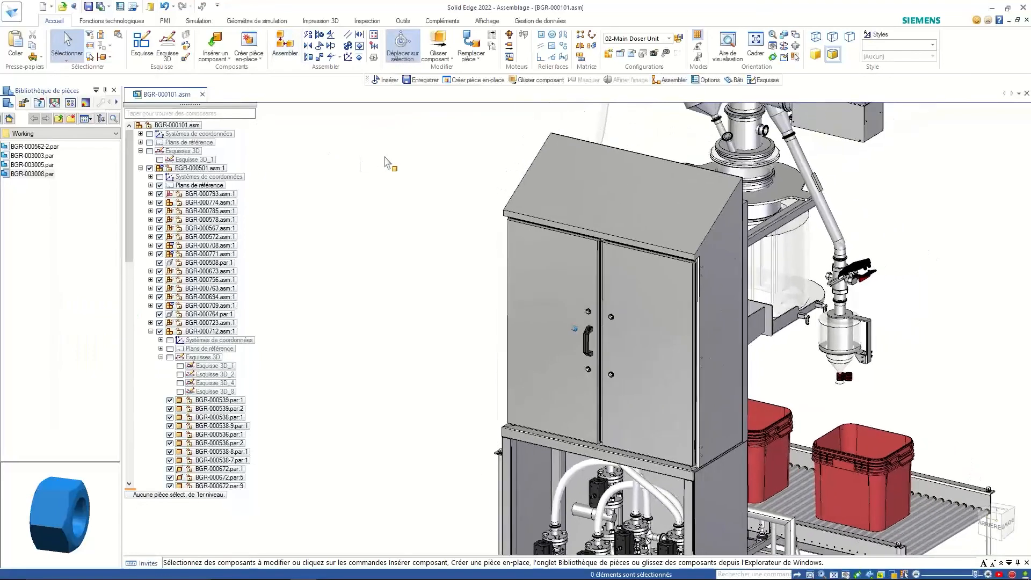
middle_click_drag(398, 156, 368, 157, "shift")
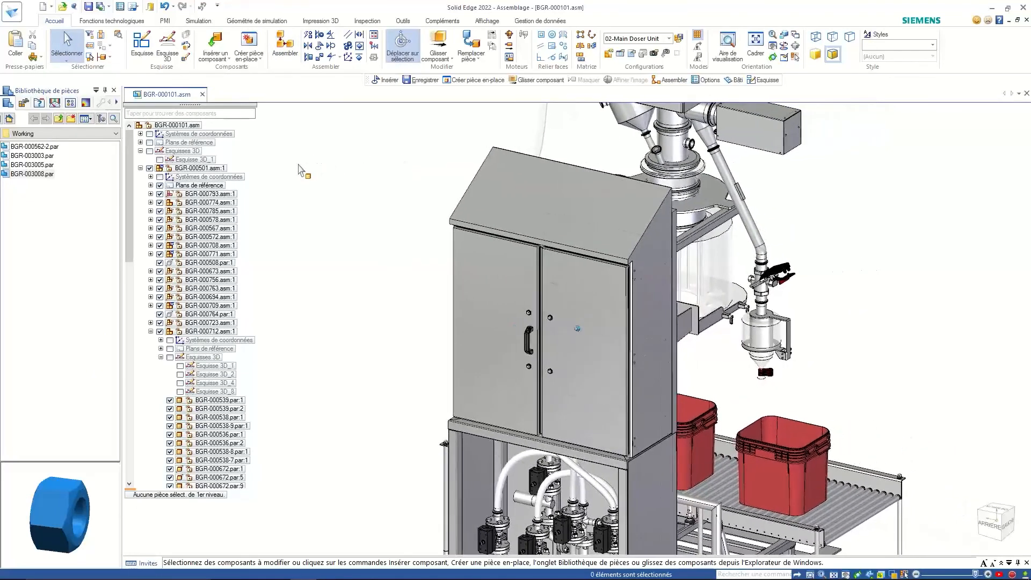
left_click(12, 10)
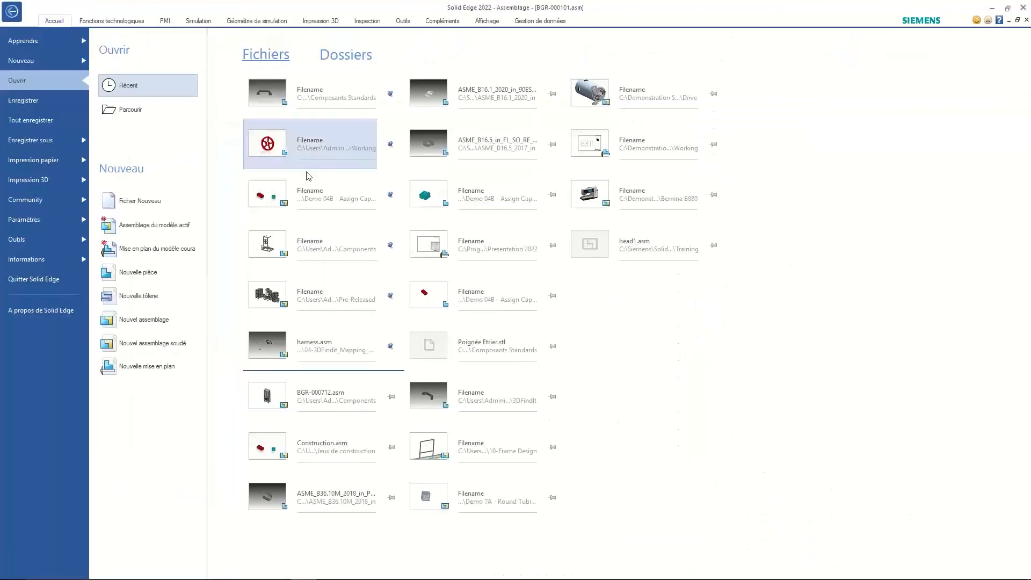
- Open harness.asm from the recent files and launch the Assistant Faisceau netlist wizard
left_click(331, 352)
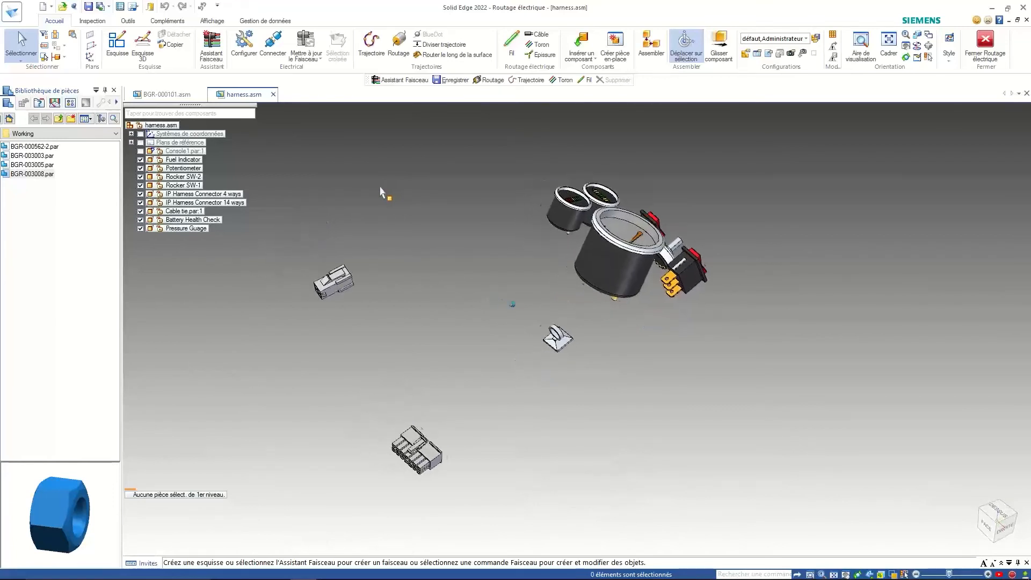
left_click(210, 44)
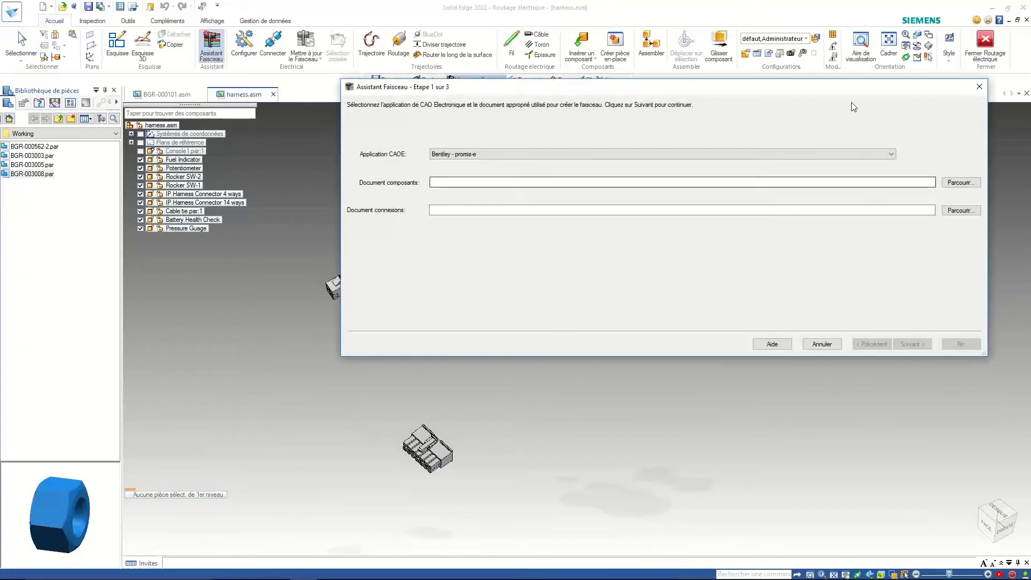
- Pick Siemens - Solid Edge Wiring Design (anciens fichiers) as ECAD application and browse for the components document
left_click(610, 181)
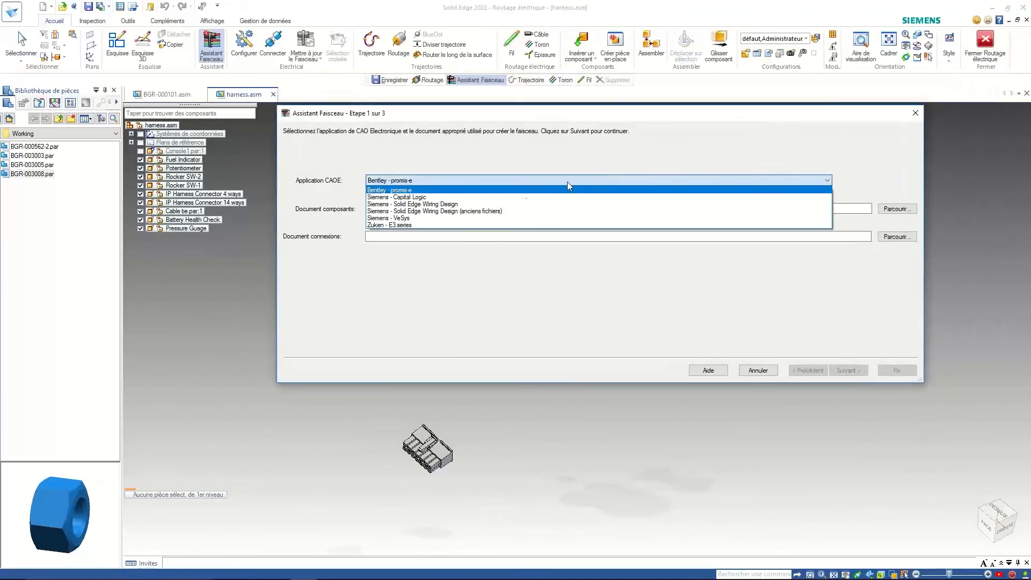
left_click(454, 211)
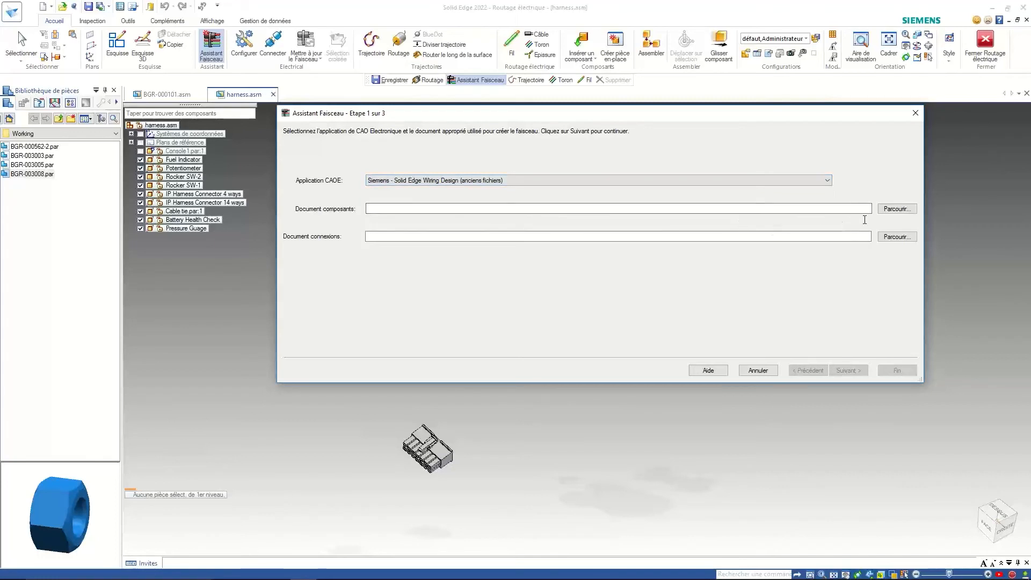
left_click(896, 209)
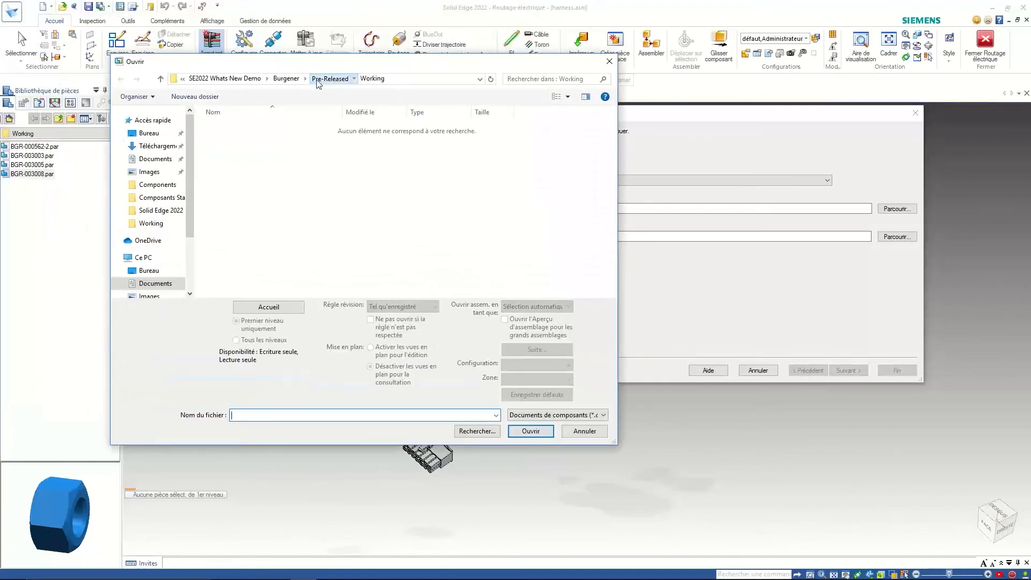
- Navigate the file dialog up to the Documents\Solid Edge 2022 folder
left_click(329, 79)
left_click(288, 81)
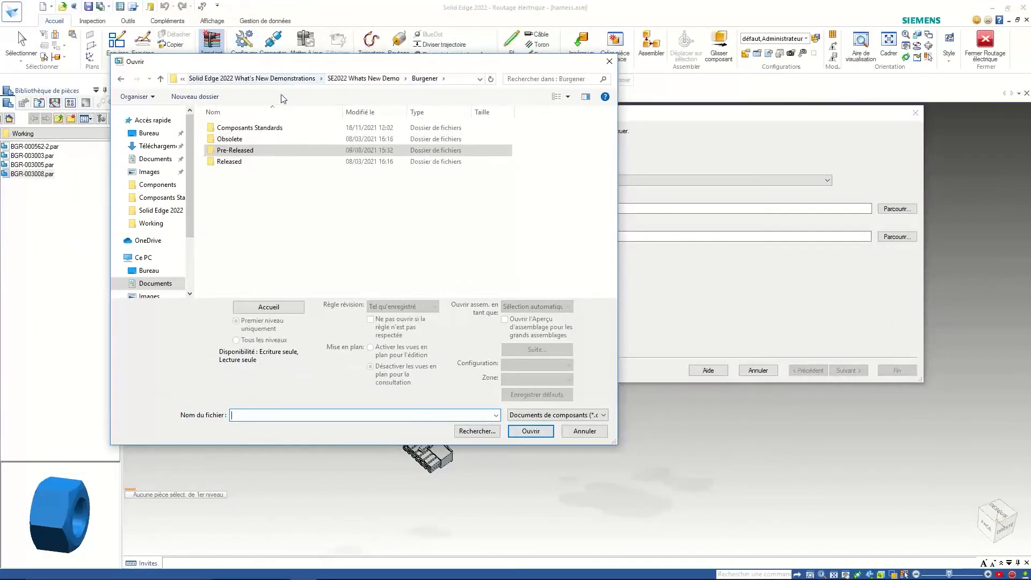
left_click(351, 81)
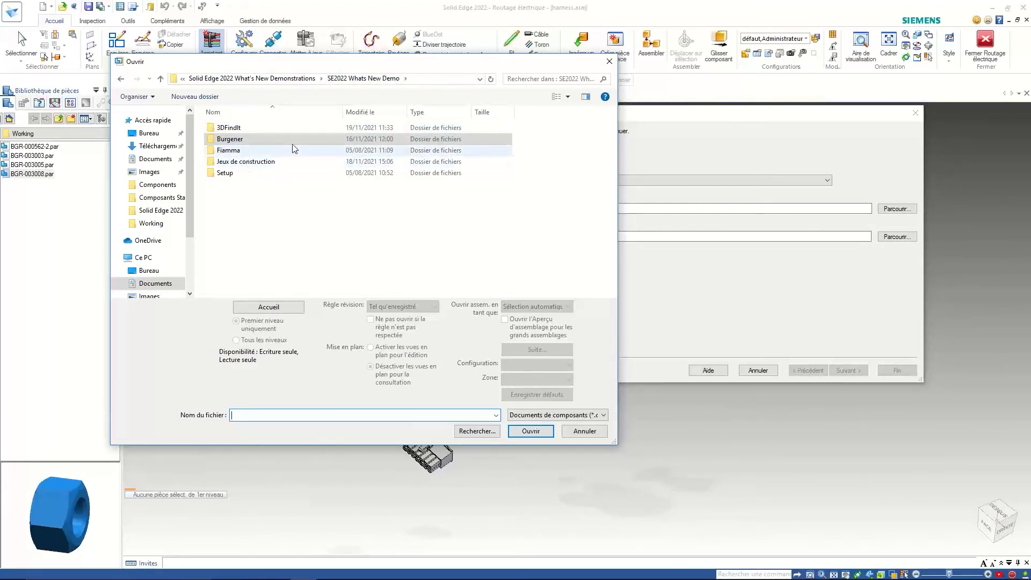
left_click(295, 81)
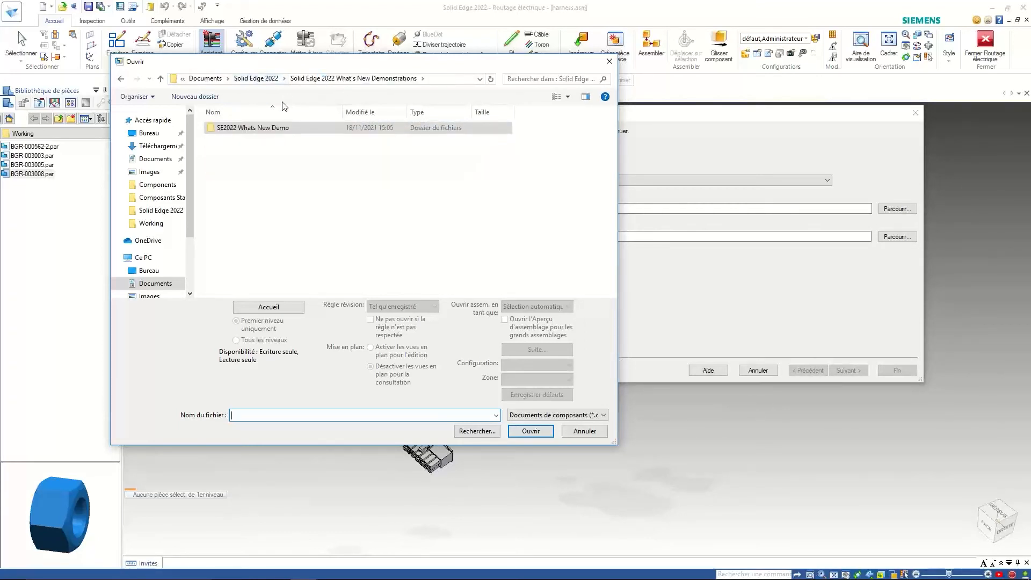
double_click(271, 129)
double_click(250, 140)
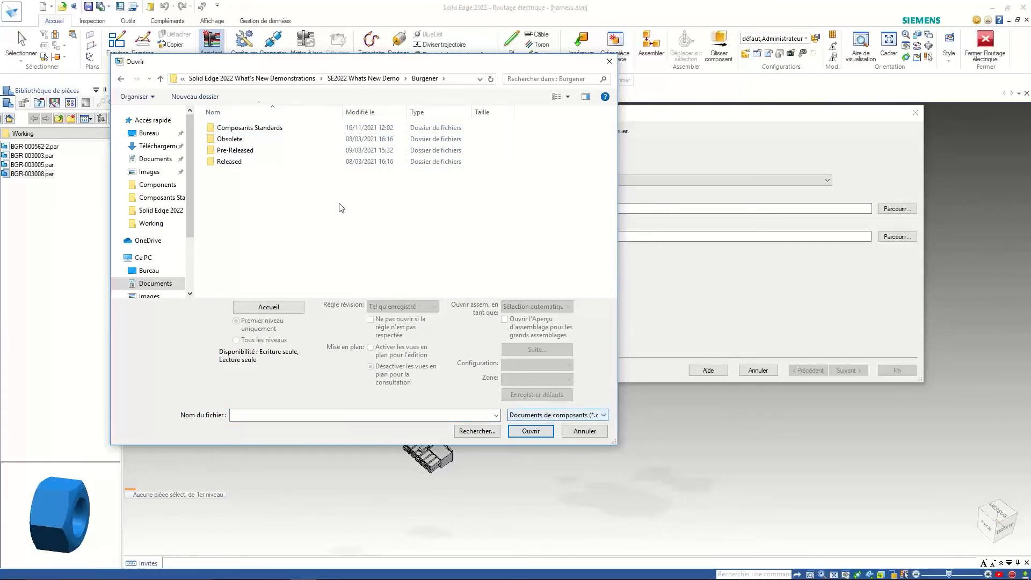
left_click(365, 79)
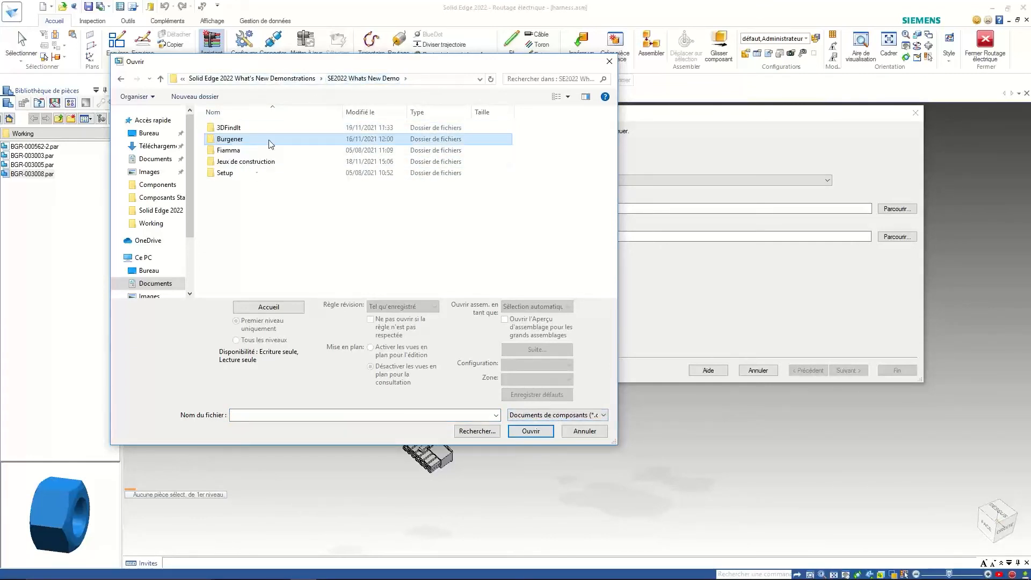
double_click(223, 175)
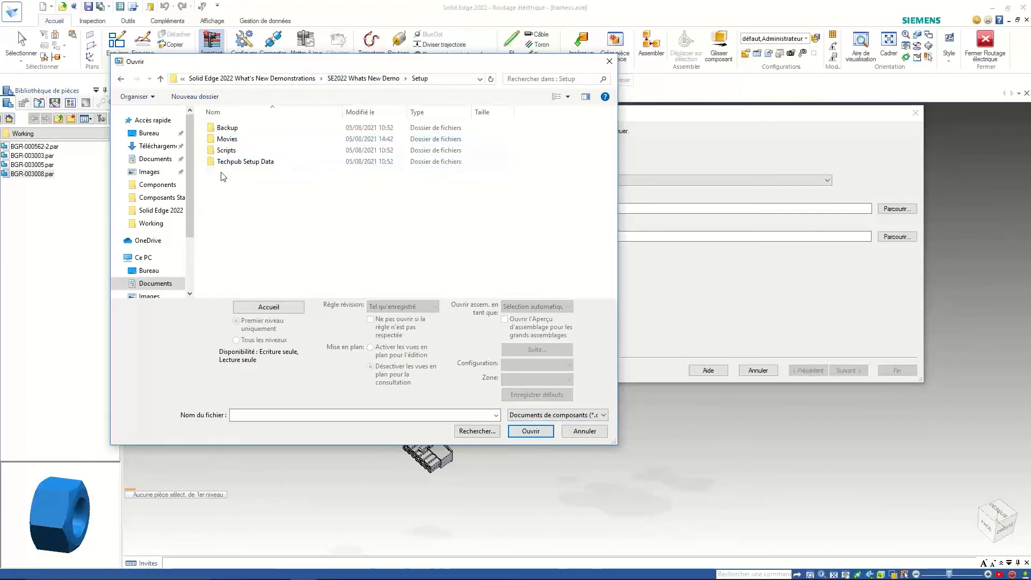
left_click(361, 79)
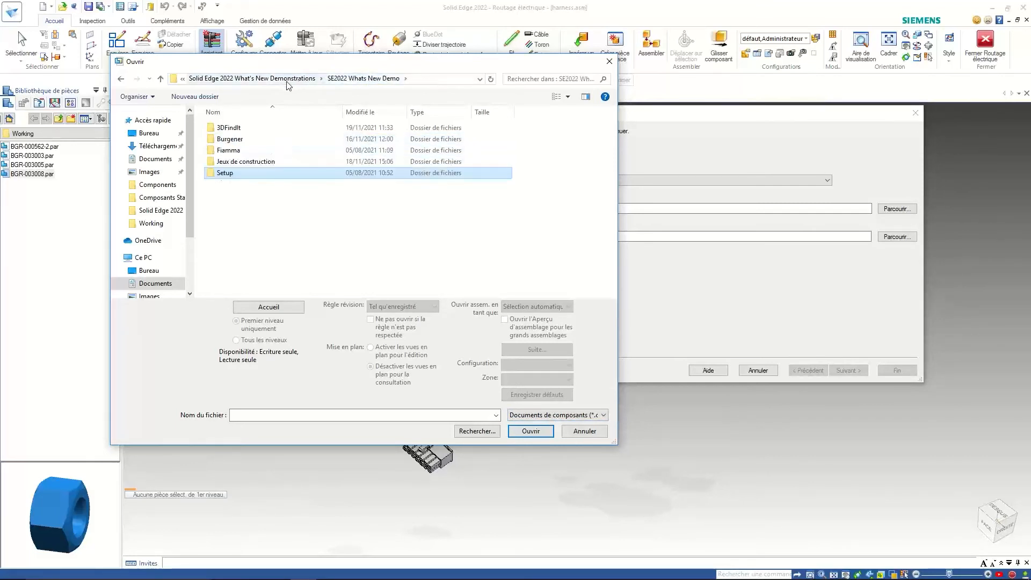
left_click(240, 140)
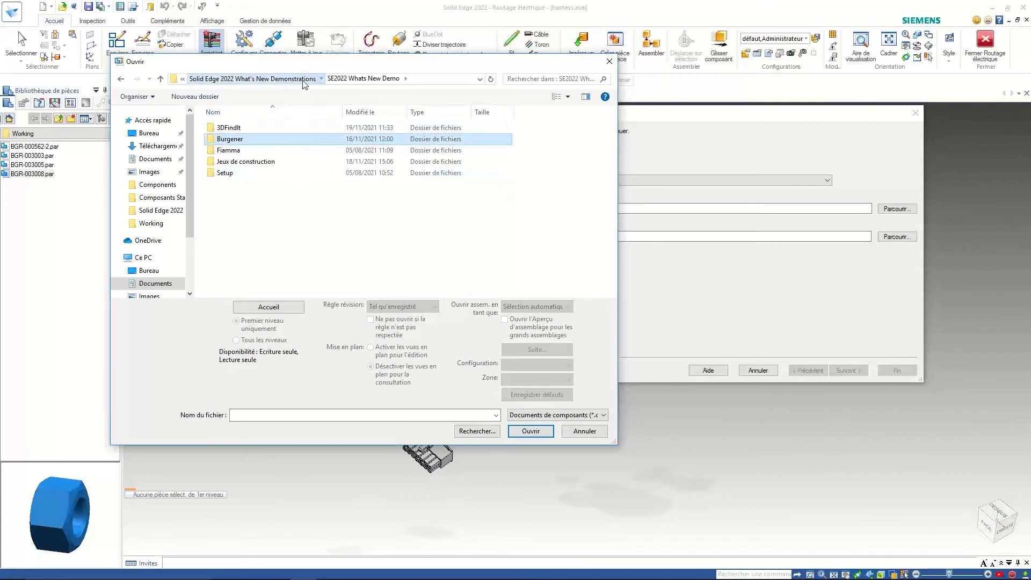
left_click(282, 79)
left_click(271, 79)
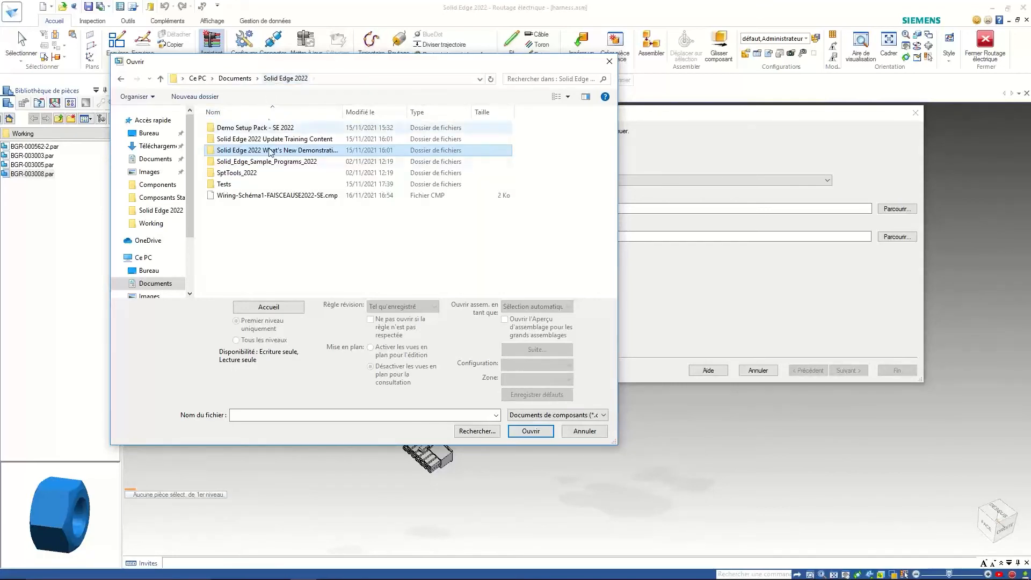
- Load the Wiring-Schéma1-FAISCEAUSE2022-SE .cmp and .con documents and advance to wizard step 2
left_click(264, 197)
double_click(264, 197)
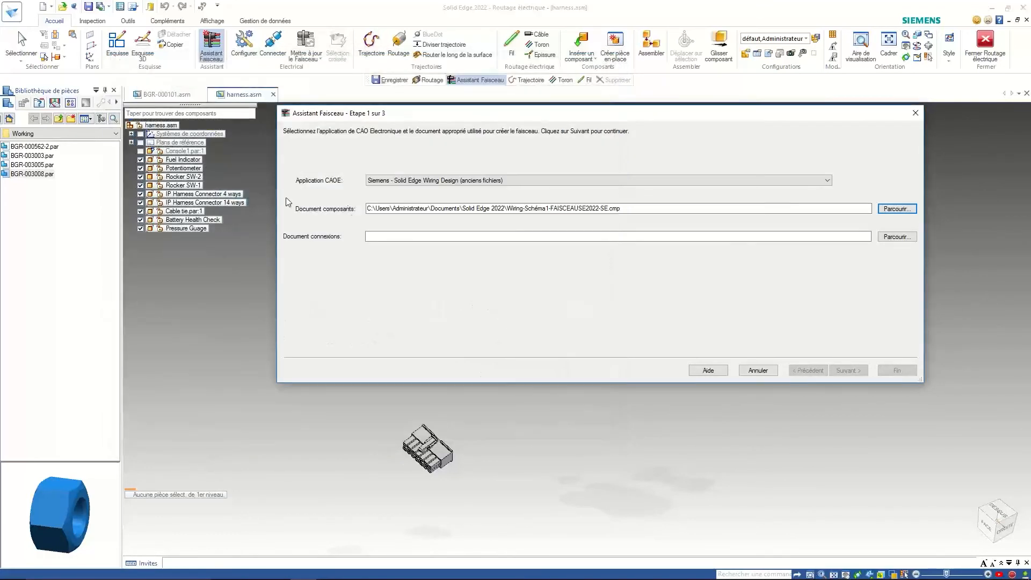
left_click(897, 237)
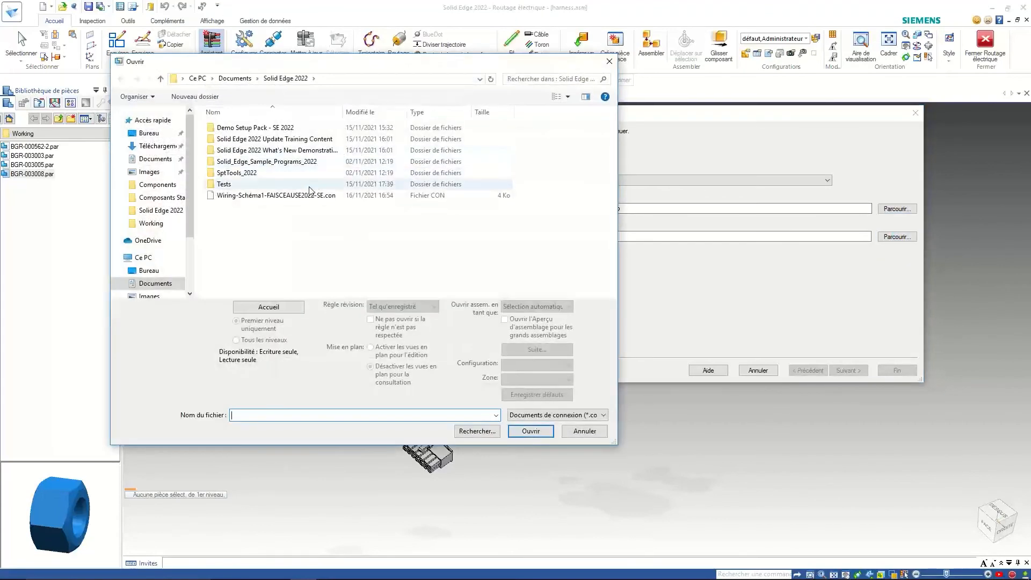
left_click(301, 197)
double_click(301, 197)
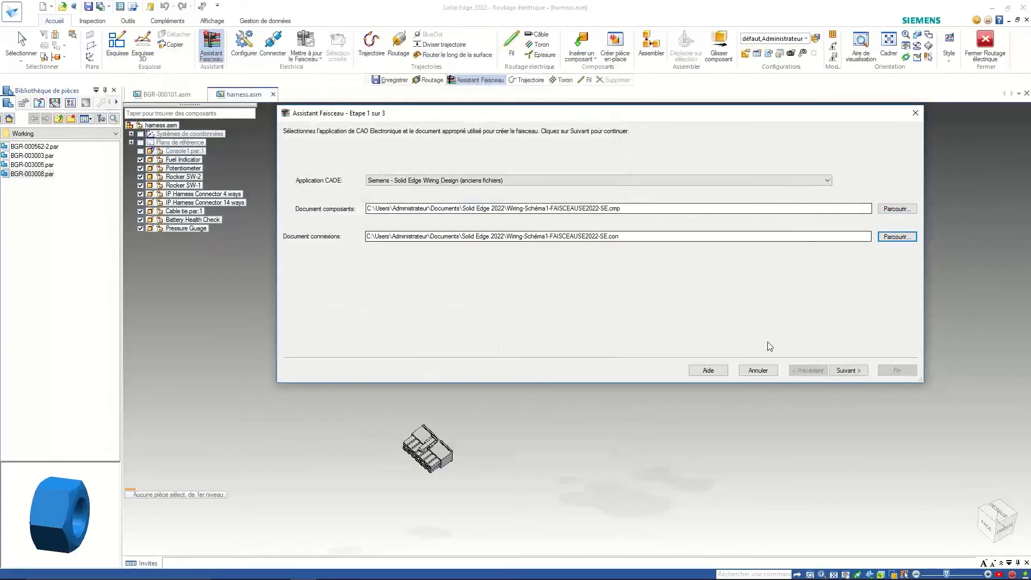
left_click(845, 371)
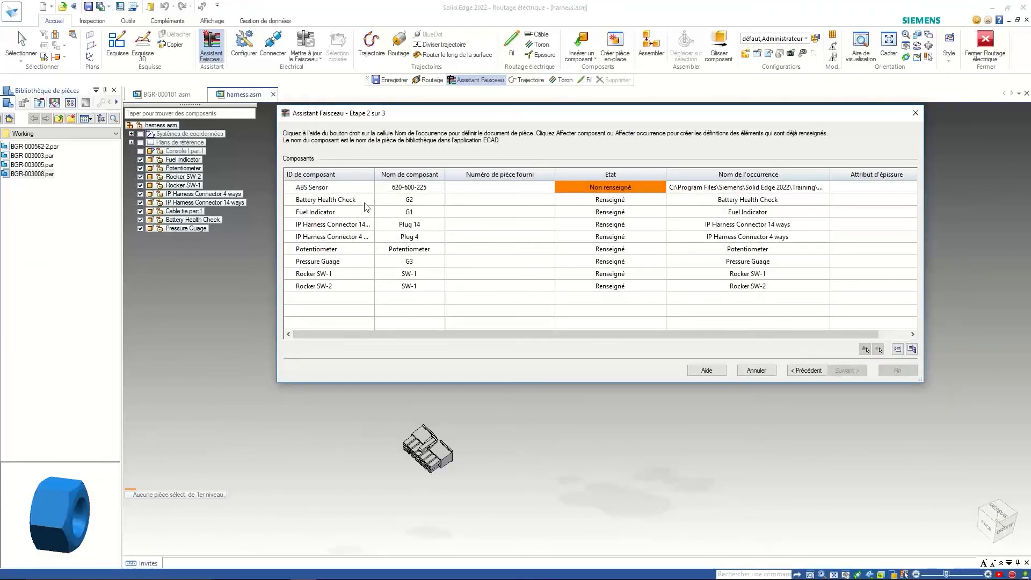
- Move the wizard aside and use Naviguer jusqu'à 3DfindIT on the unassigned ABS Sensor row
left_click_drag(420, 117, 479, 102)
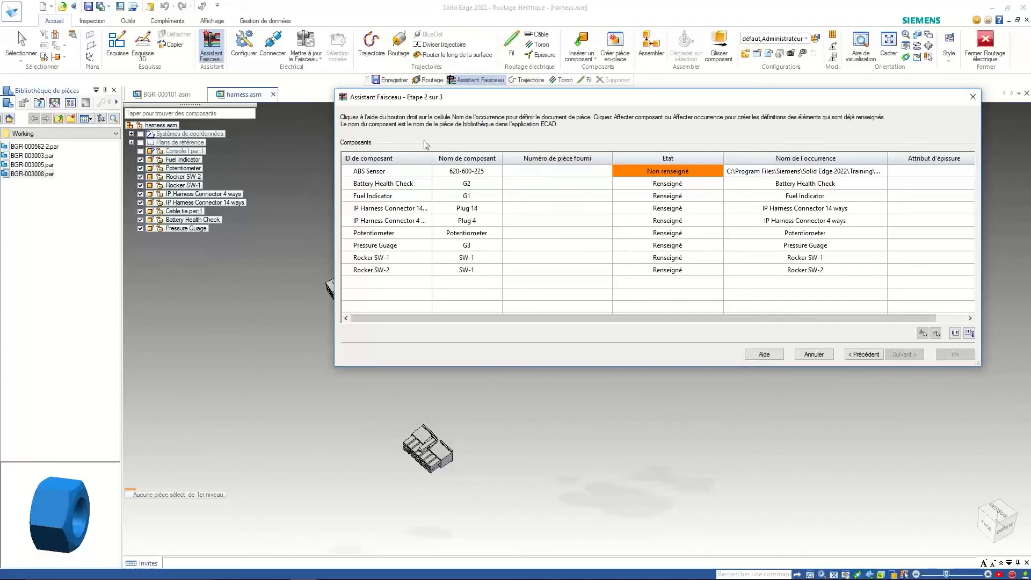
right_click(753, 173)
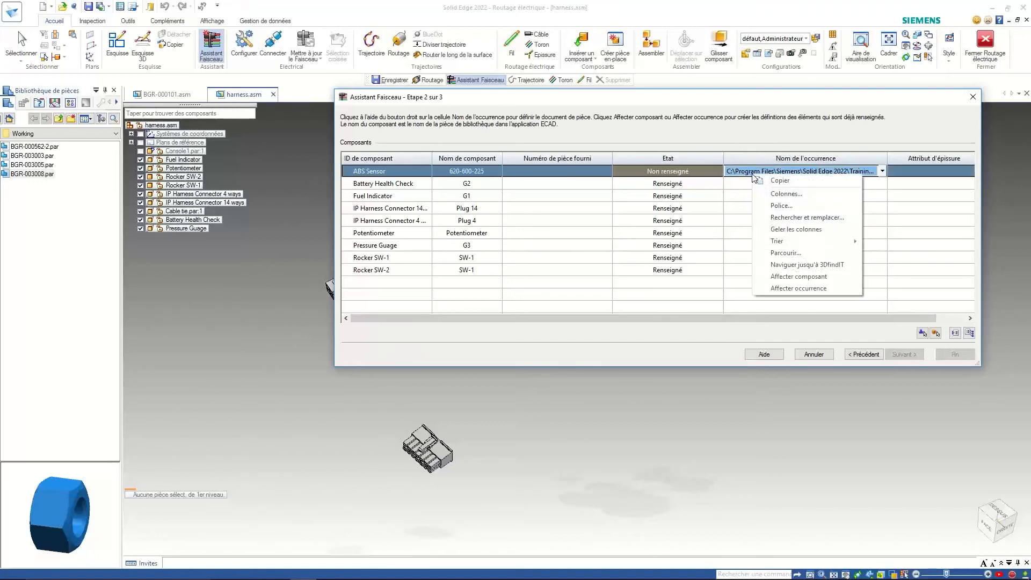
left_click(788, 265)
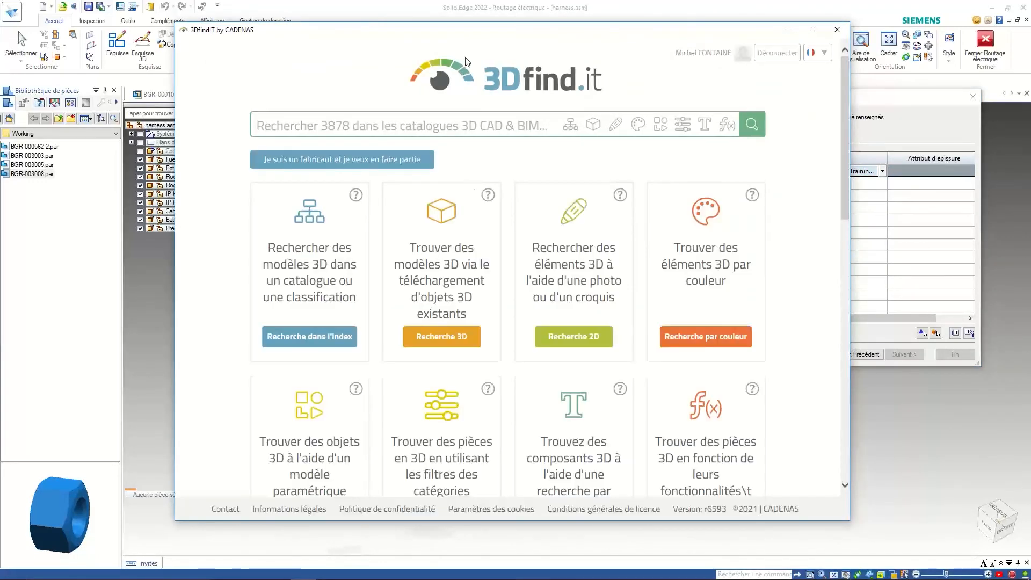
- Search 3DfindIT for part number 620-600-225
left_click_drag(483, 34, 829, 32)
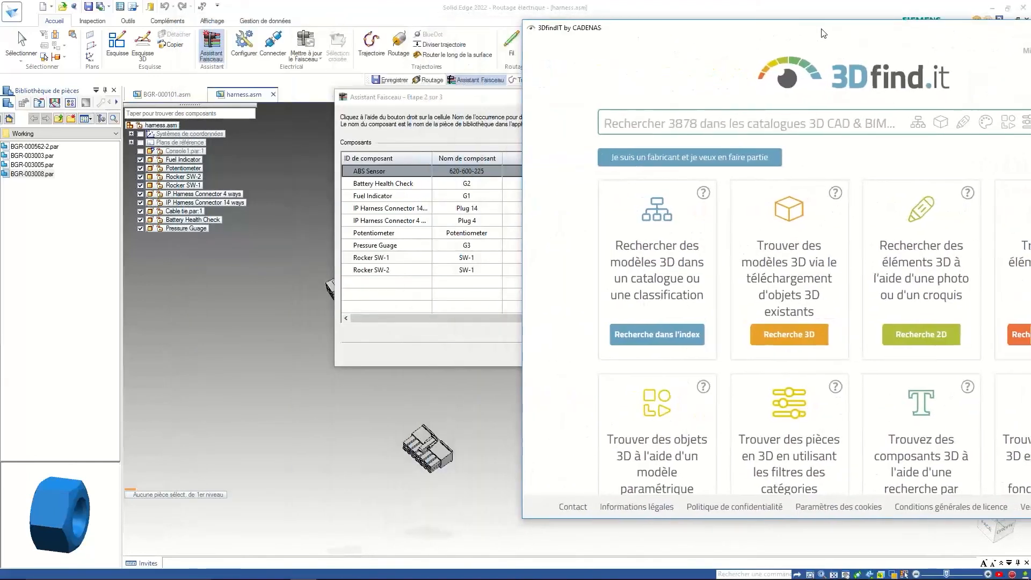
left_click(659, 121)
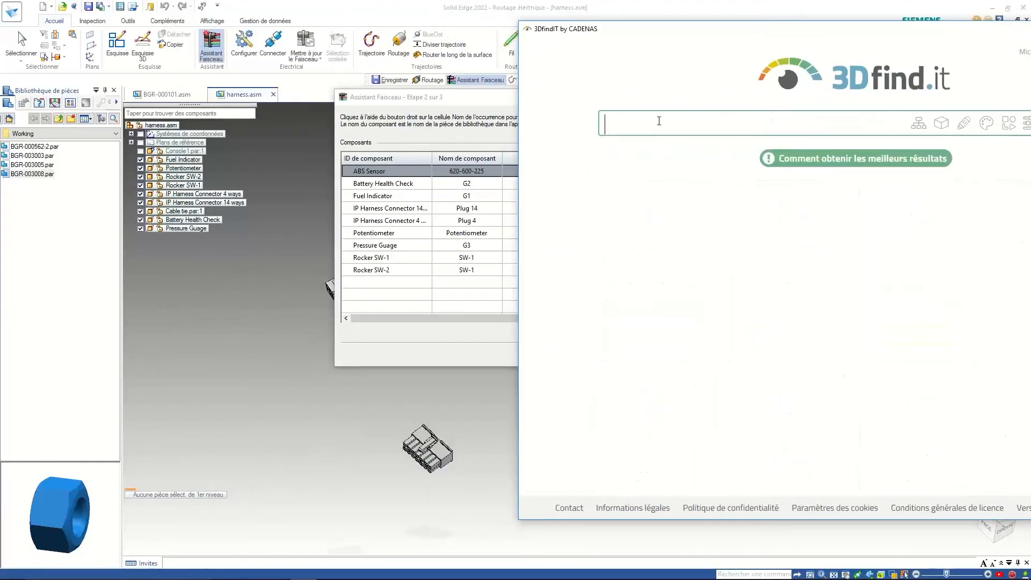
type("620")
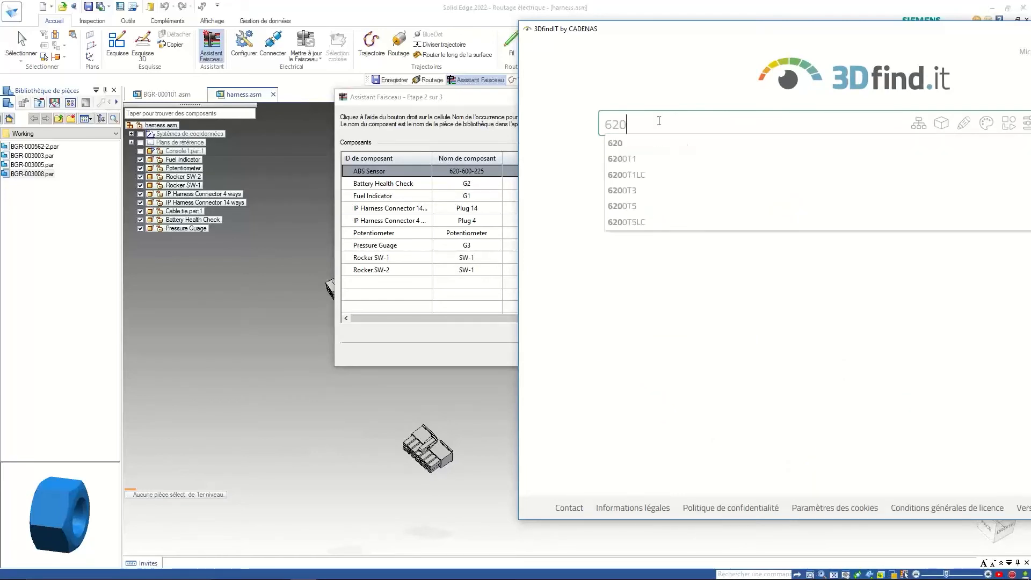
type("6")
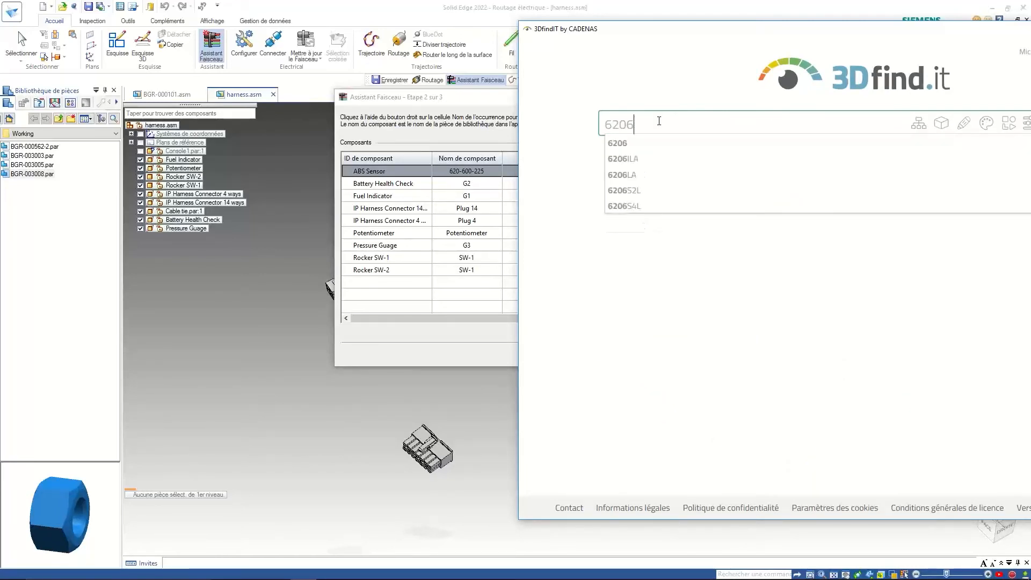
key("BackSpace")
type("-600")
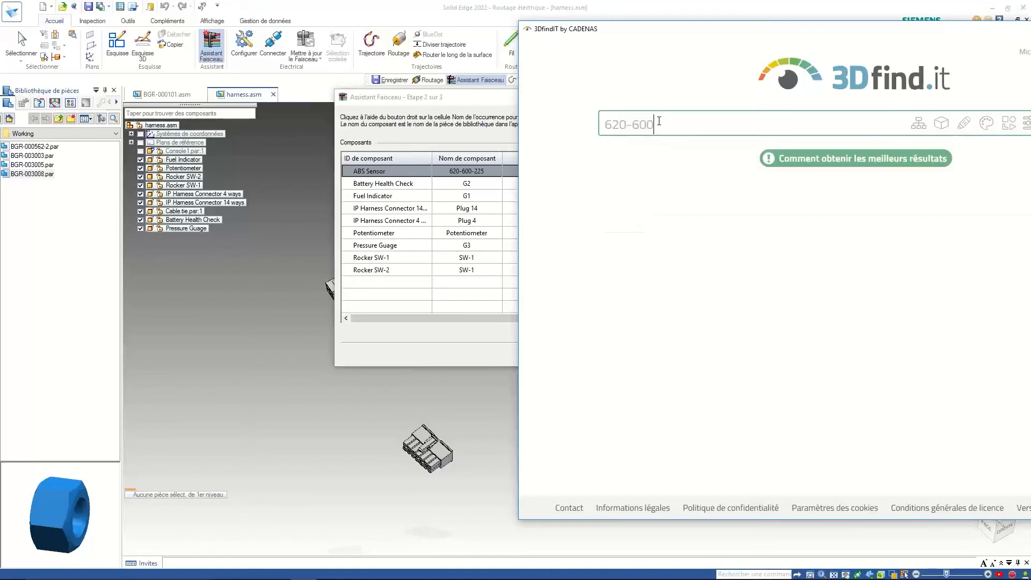
type("-225")
key("Return")
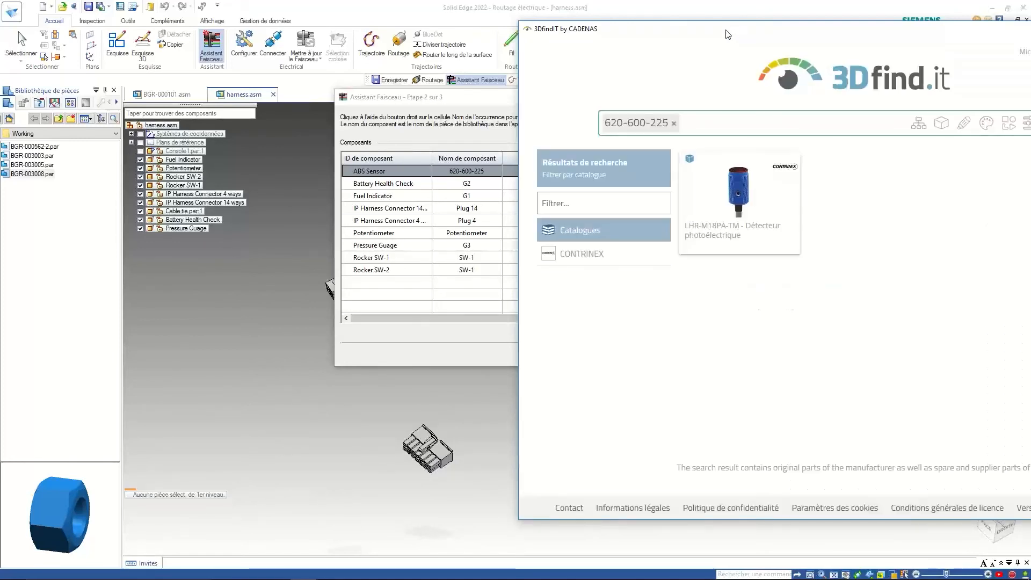
- Inspect the Contrinex LHR-M18PA-TM sensor in 3D and send it to Solid Edge 2022
left_click_drag(730, 30, 486, 78)
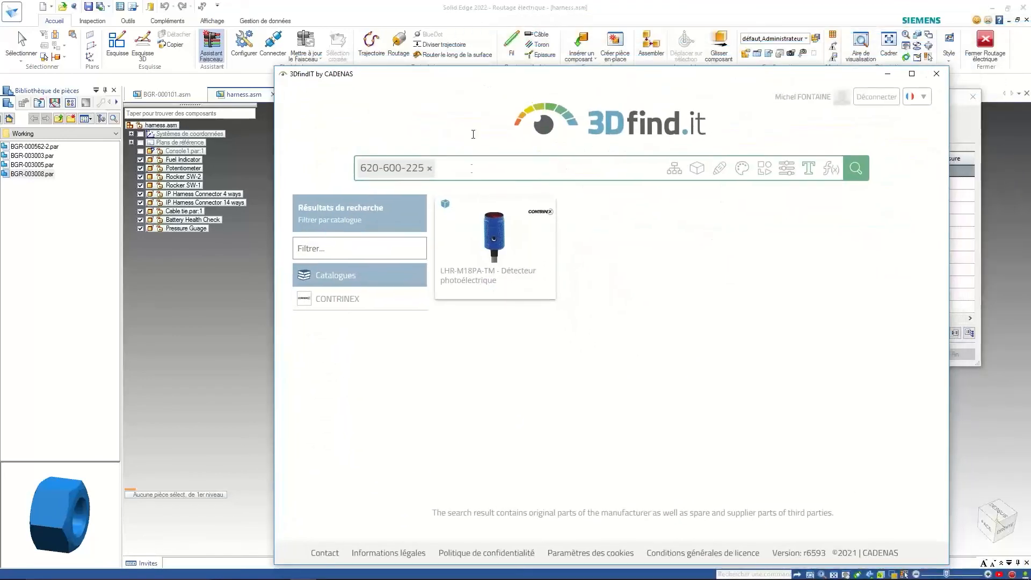
left_click(489, 238)
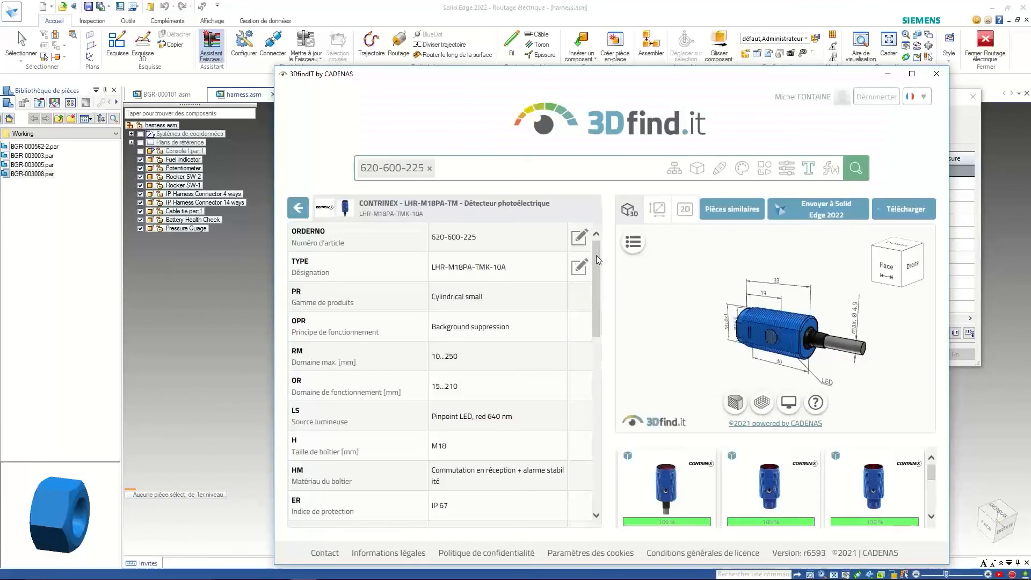
mouse_move(596, 256)
left_mouse_down()
mouse_move(597, 389)
mouse_move(595, 263)
left_mouse_up()
mouse_move(804, 297)
left_mouse_down()
mouse_move(810, 319)
mouse_move(830, 314)
mouse_move(813, 295)
left_mouse_up()
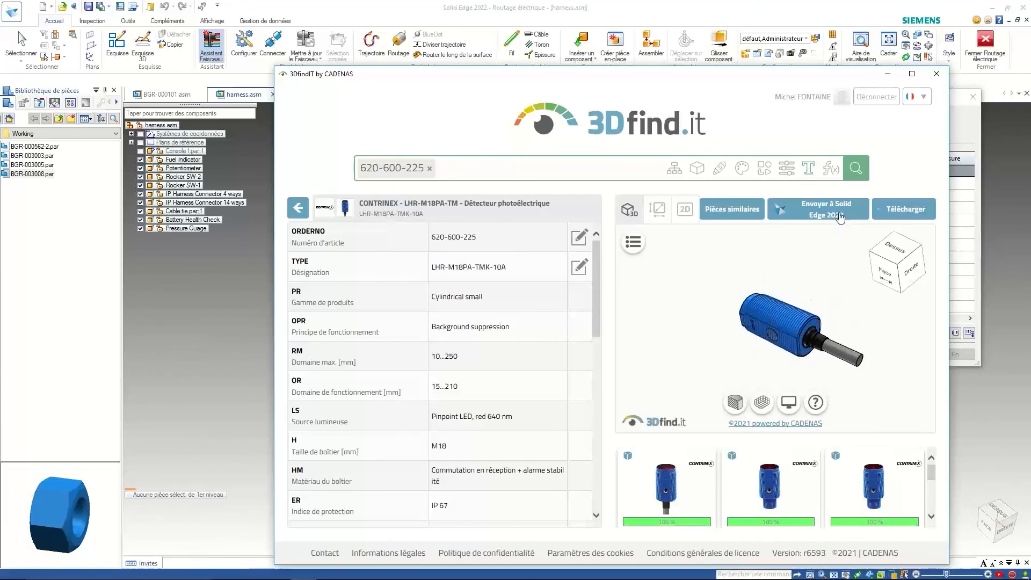
left_click(841, 215)
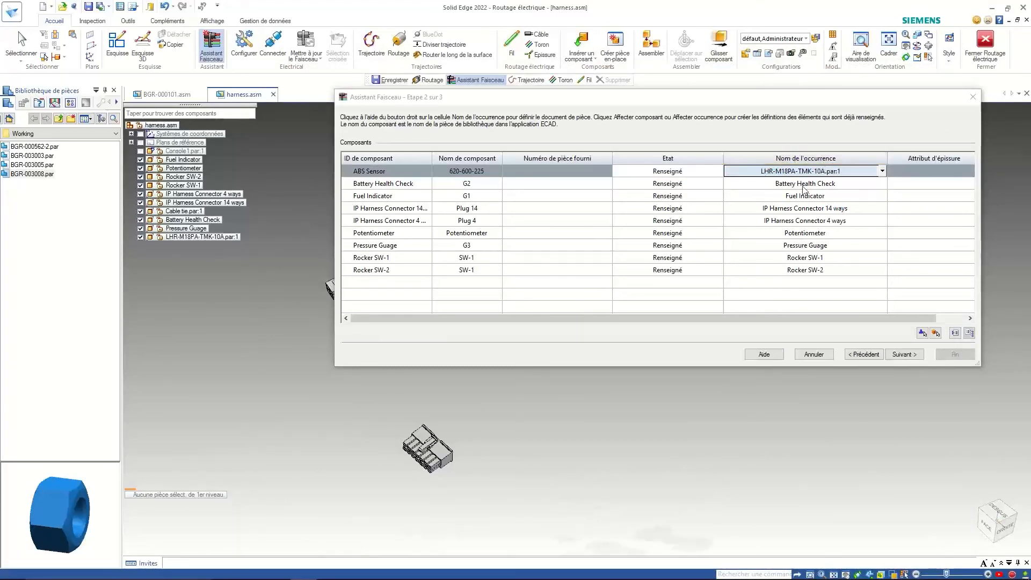
- Advance the wizard to step 3 and reposition the dialog and view to show the gauges and sensor
left_click(904, 354)
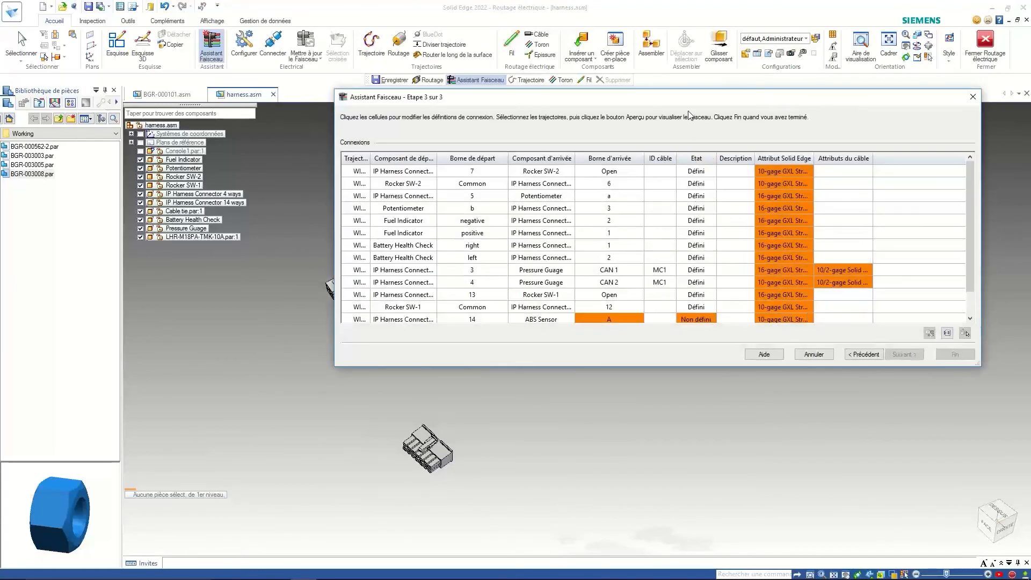
left_click_drag(690, 97, 789, 43)
scroll(469, 324, "down", 1)
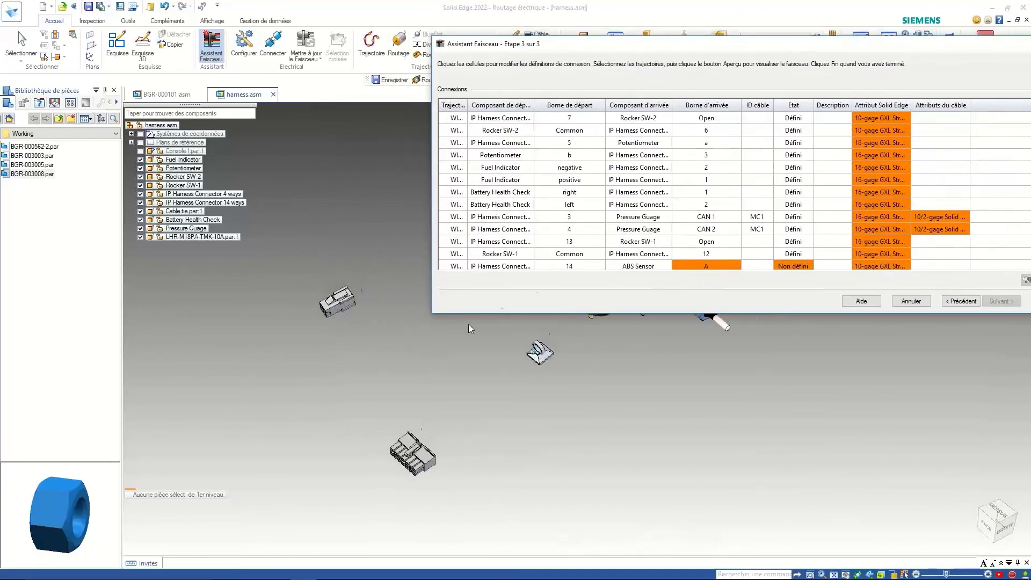
middle_click_drag(468, 324, 464, 404)
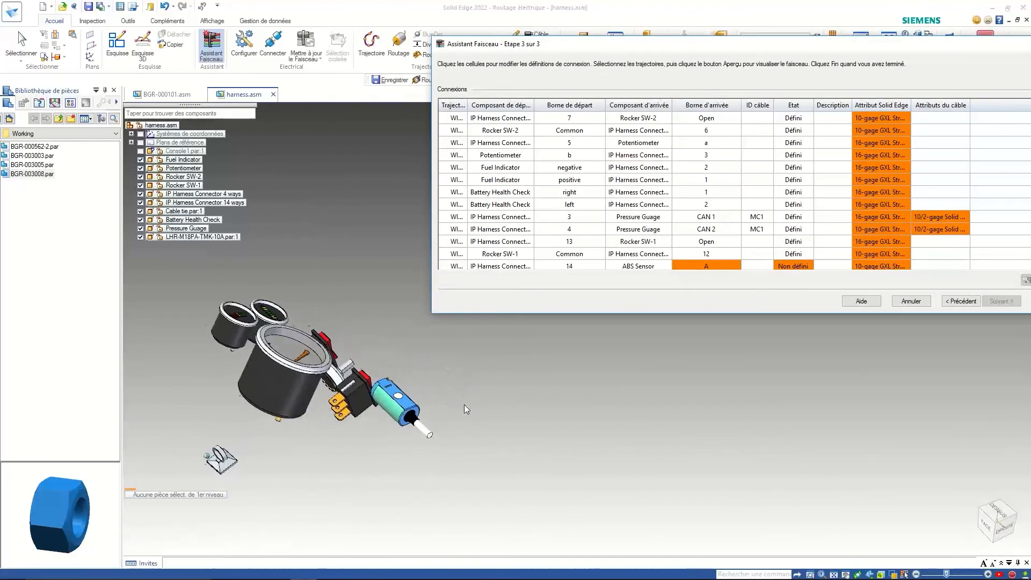
scroll(447, 408, "up", 4)
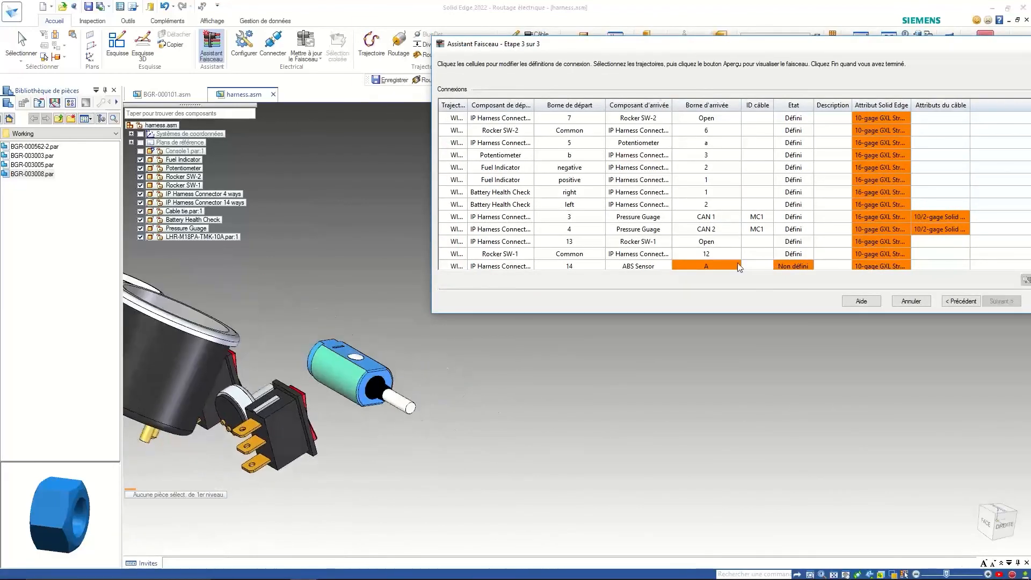
left_click_drag(918, 48, 867, 30)
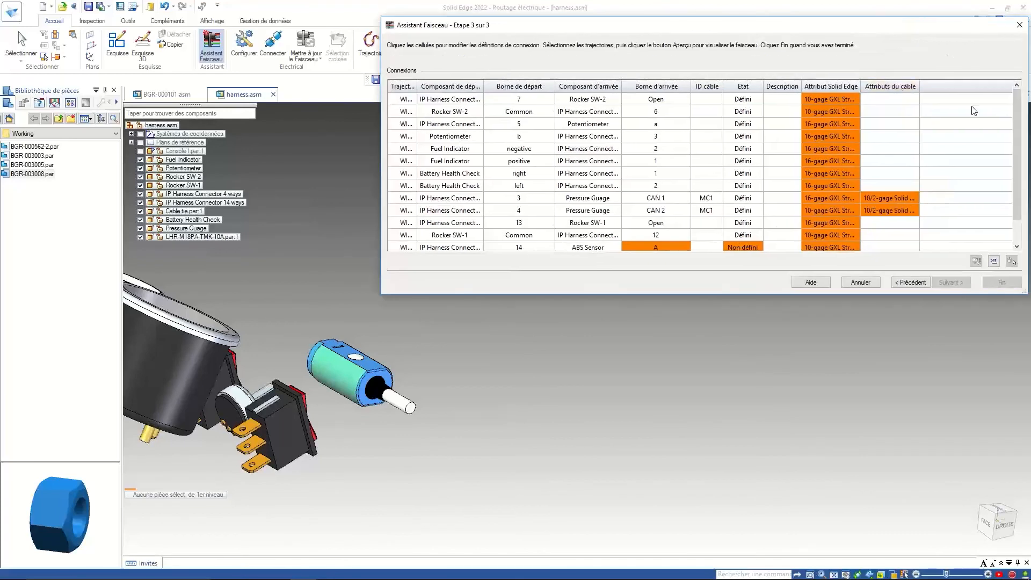
left_click_drag(1013, 123, 1014, 145)
- Assign the ABS Sensor's terminal A to the sensor cavity via Options de connexion
left_click(655, 223)
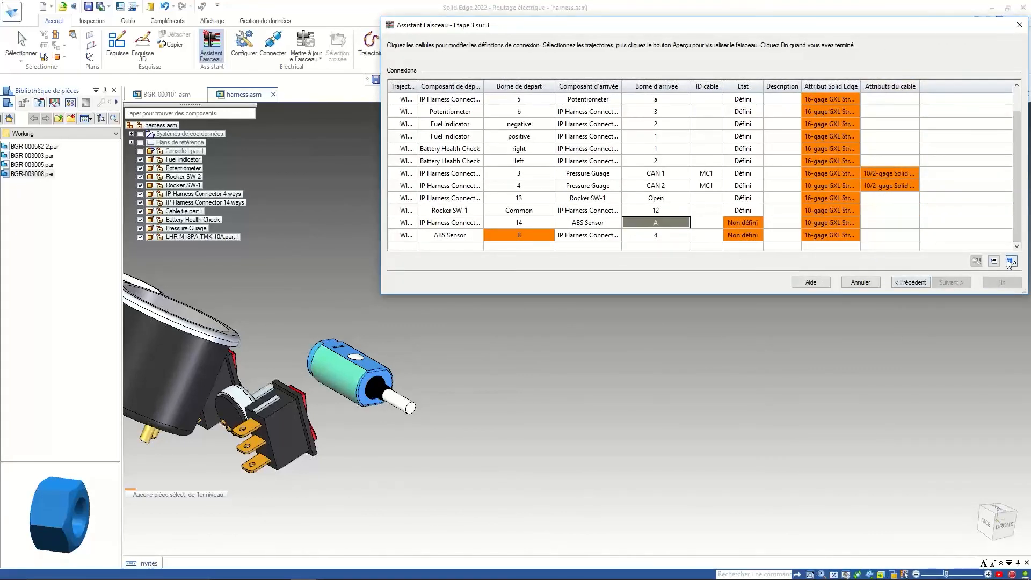
left_click(977, 262)
left_click(411, 408)
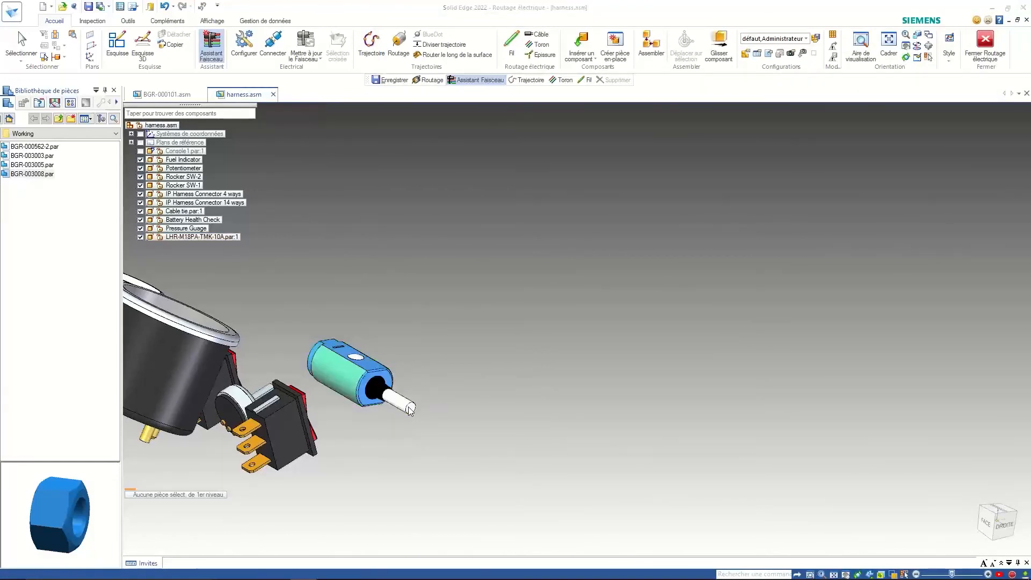
left_click(637, 248)
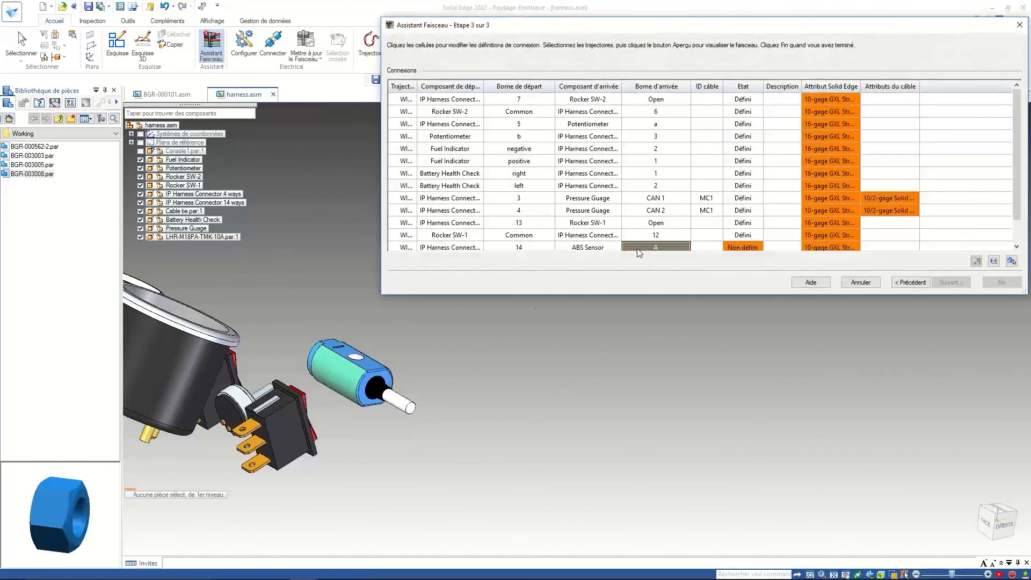
left_click(995, 262)
left_click(412, 407)
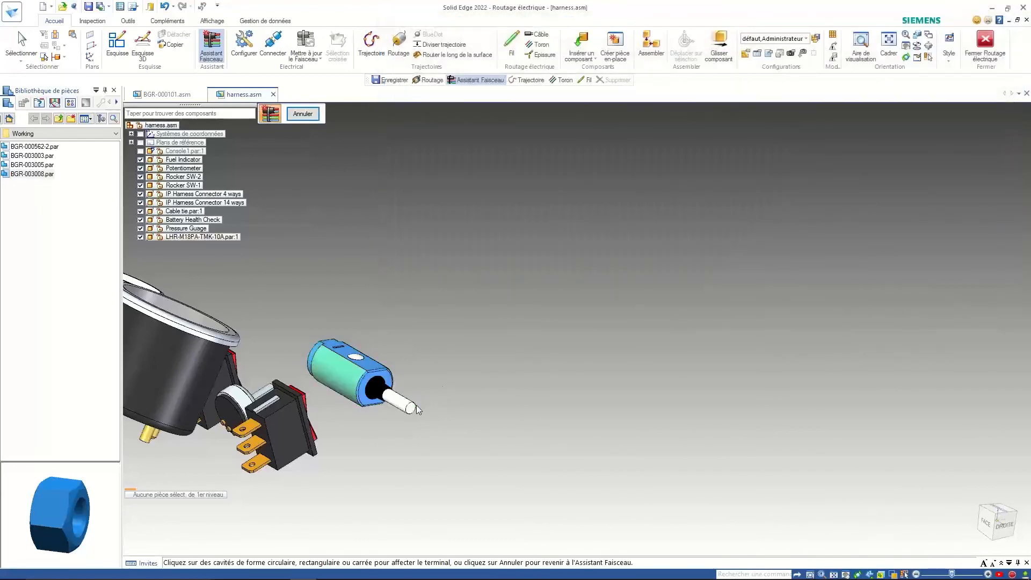
- Assign the ABS Sensor's terminal B to the sensor cavity so it shows Défini
scroll(1021, 168, "down", 1)
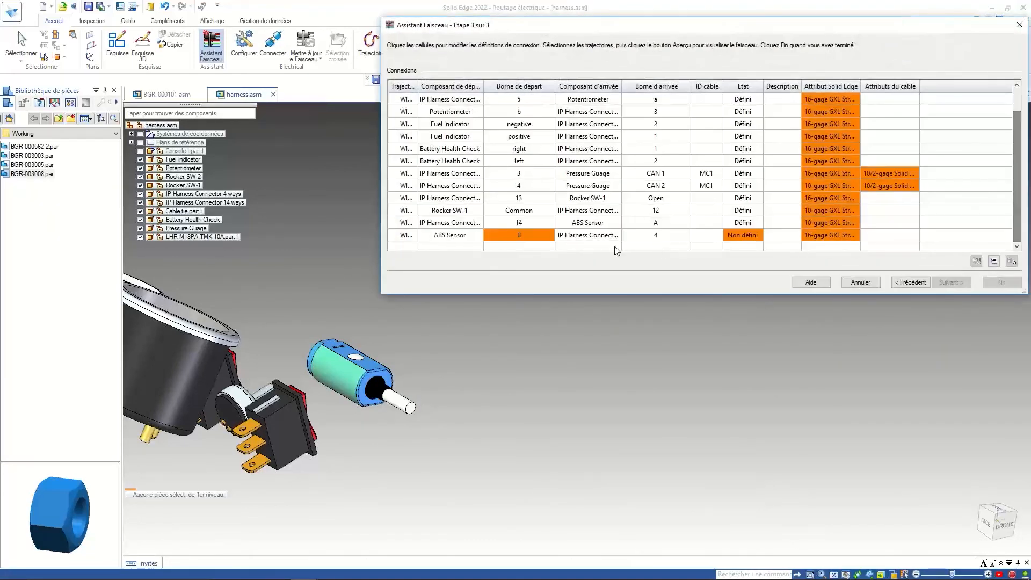
left_click(530, 236)
left_click(1011, 262)
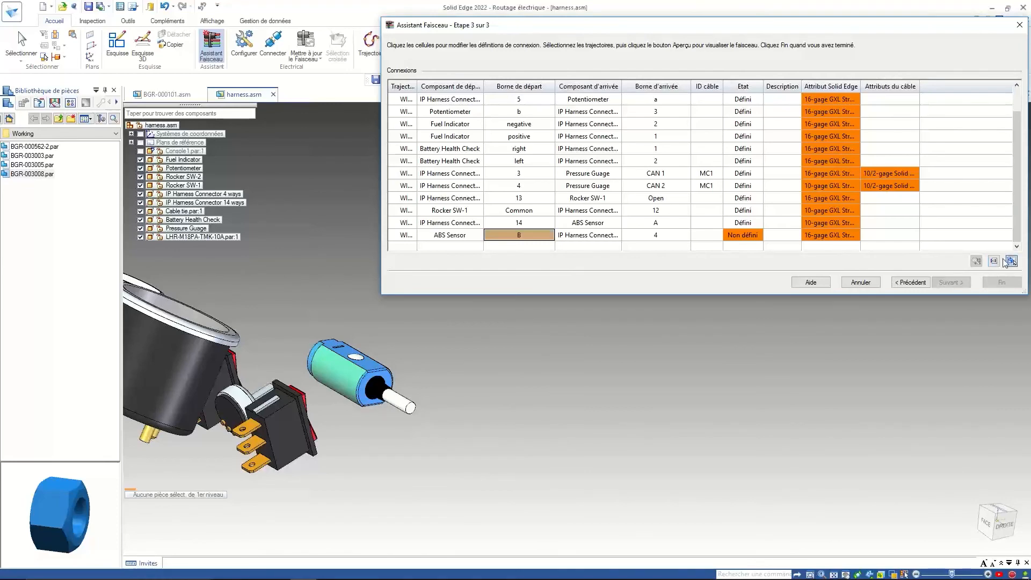
left_click(413, 406)
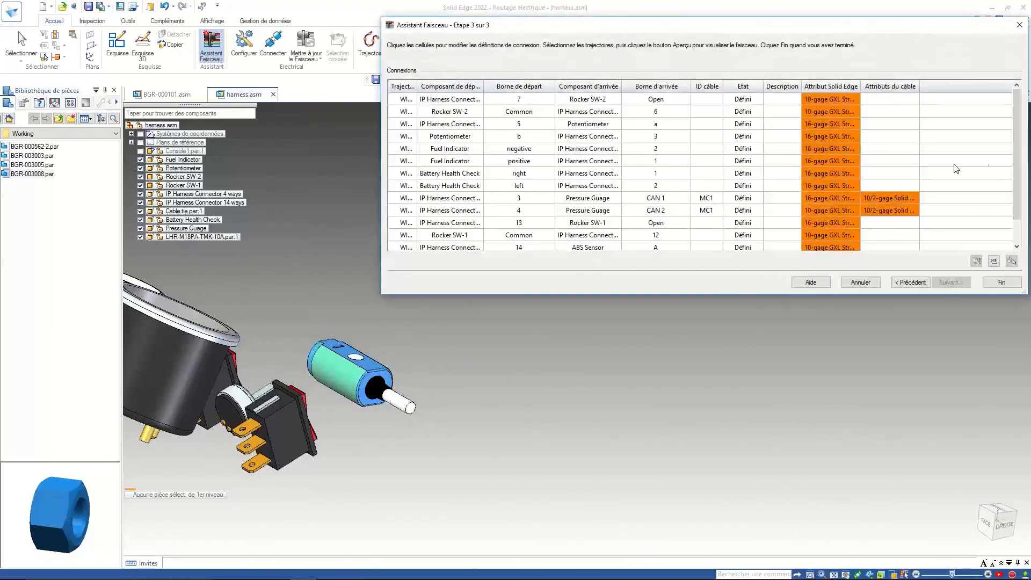
scroll(1014, 191, "down", 1)
scroll(1015, 177, "up", 1)
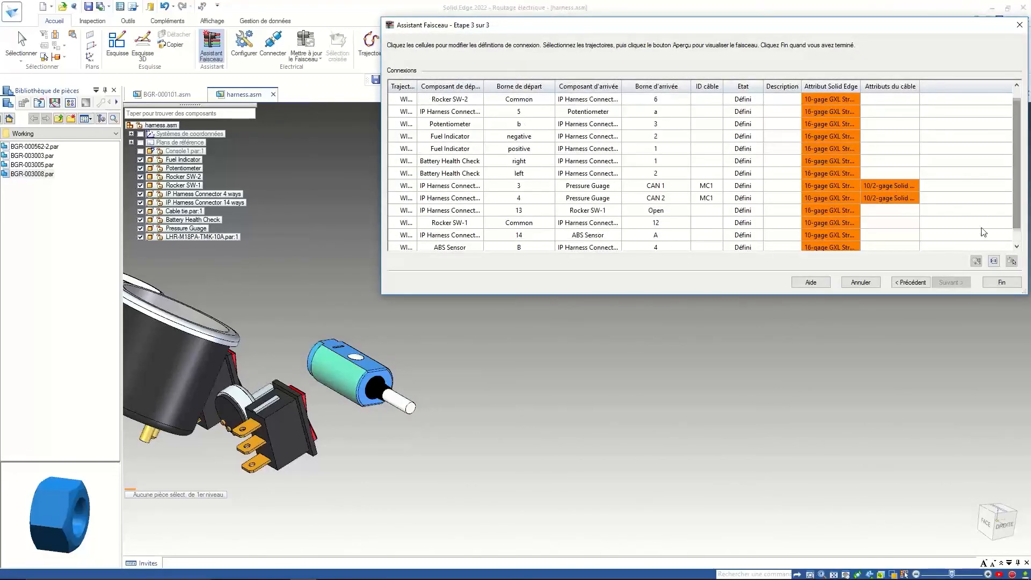
- Finish the wizard with Fin, then tilt and zoom to inspect wires routed to the ABS Sensor
left_click(1002, 283)
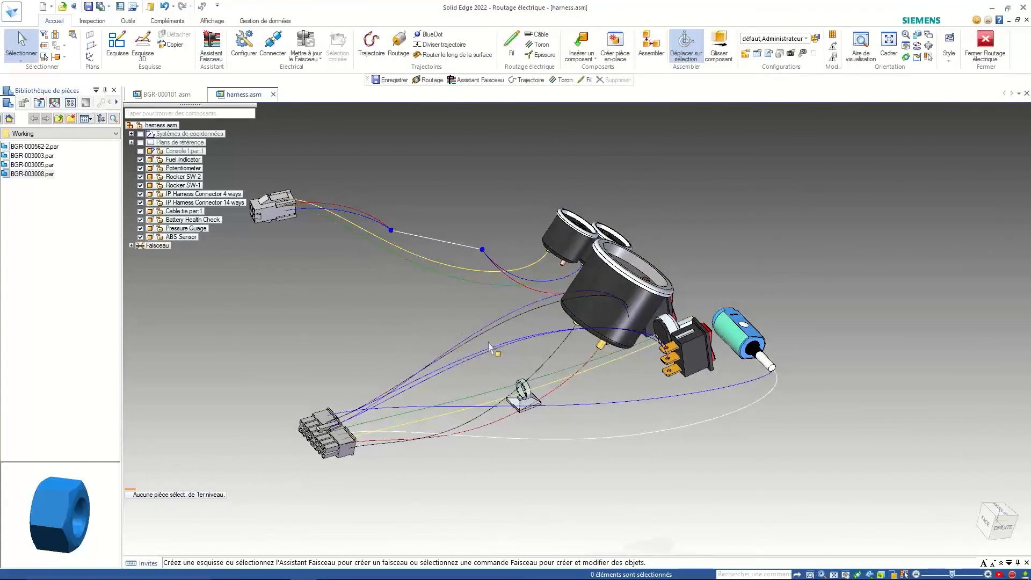
mouse_move(455, 344)
middle_mouse_down()
mouse_move(419, 200)
mouse_move(406, 206)
mouse_move(408, 215)
mouse_move(486, 229)
mouse_move(698, 225)
middle_mouse_up()
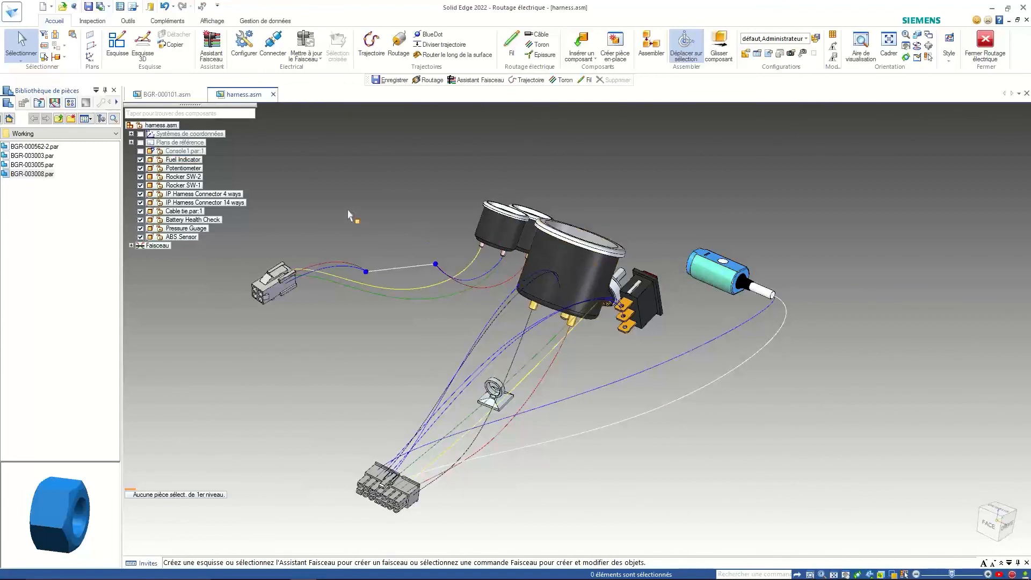
scroll(351, 216, "down", 2)
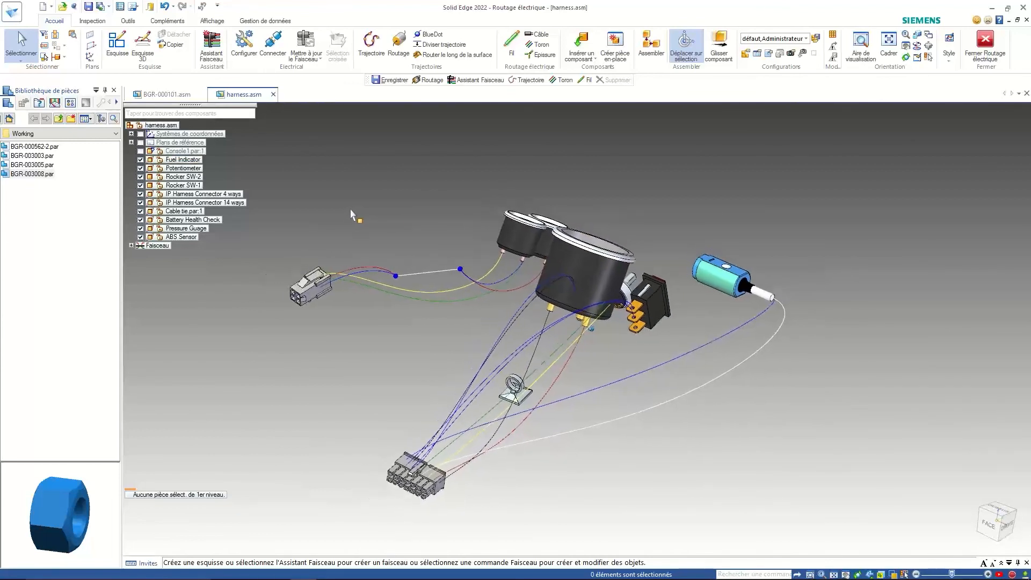
scroll(404, 217, "up", 1)
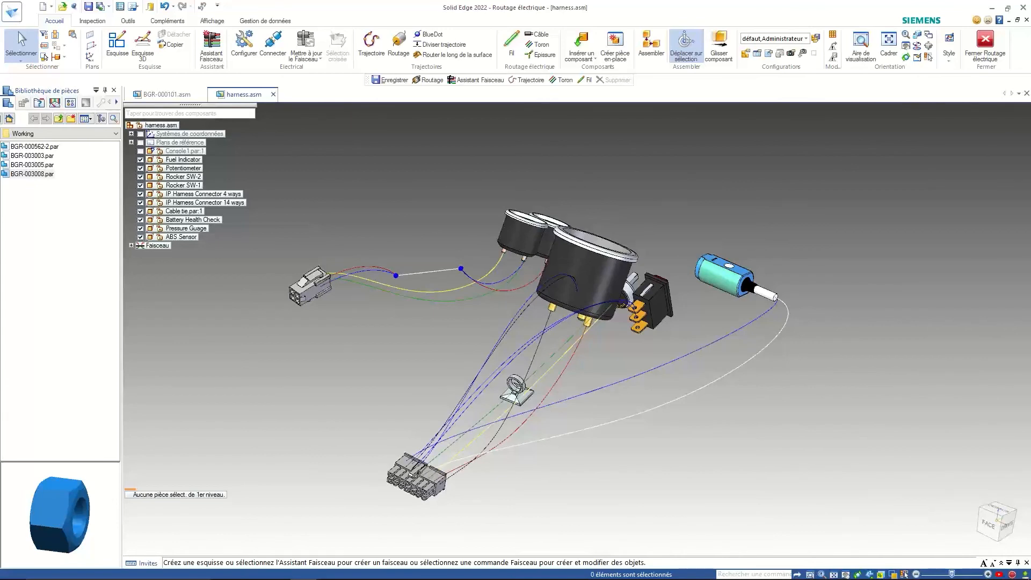
- Switch back to the PowerPoint slideshow and advance two slides to the Résumé slide
key("alt+Tab")
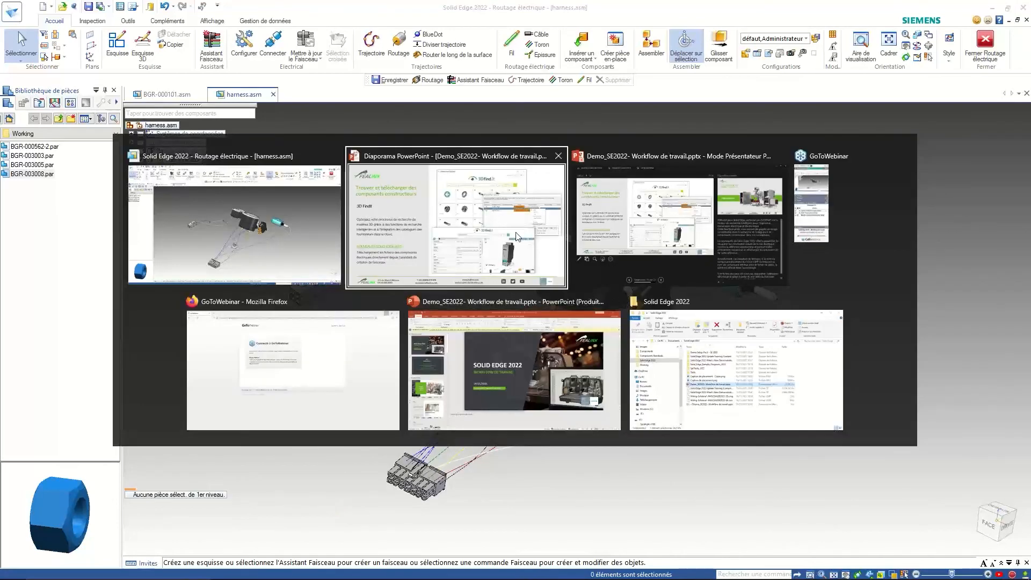
left_click(455, 237)
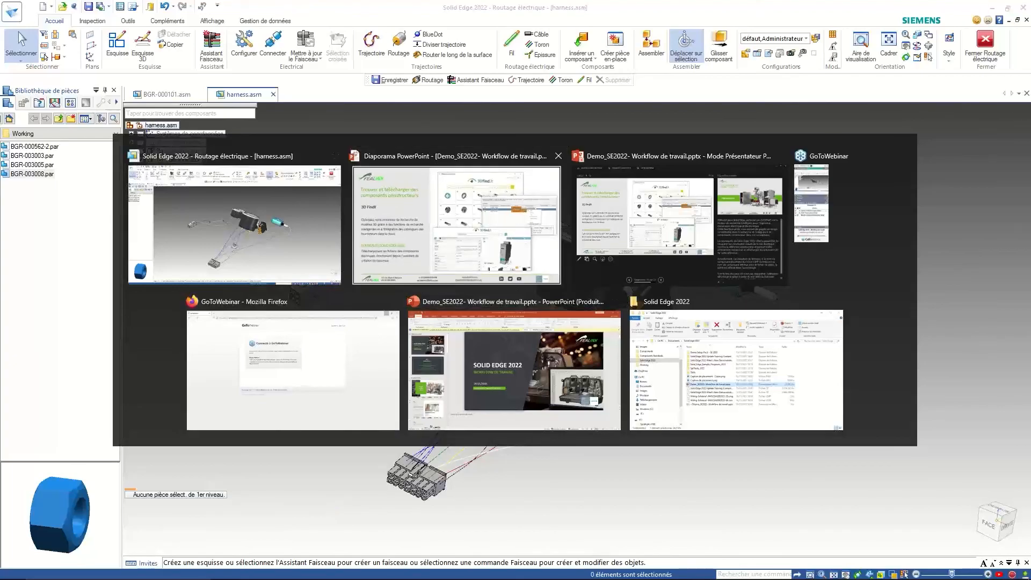
key("Right")
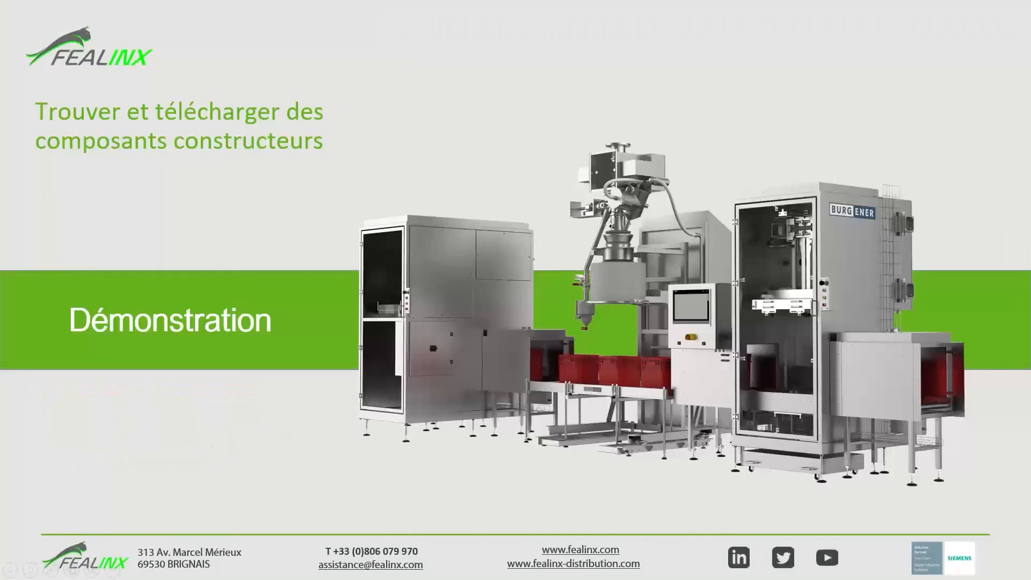
key("Right")
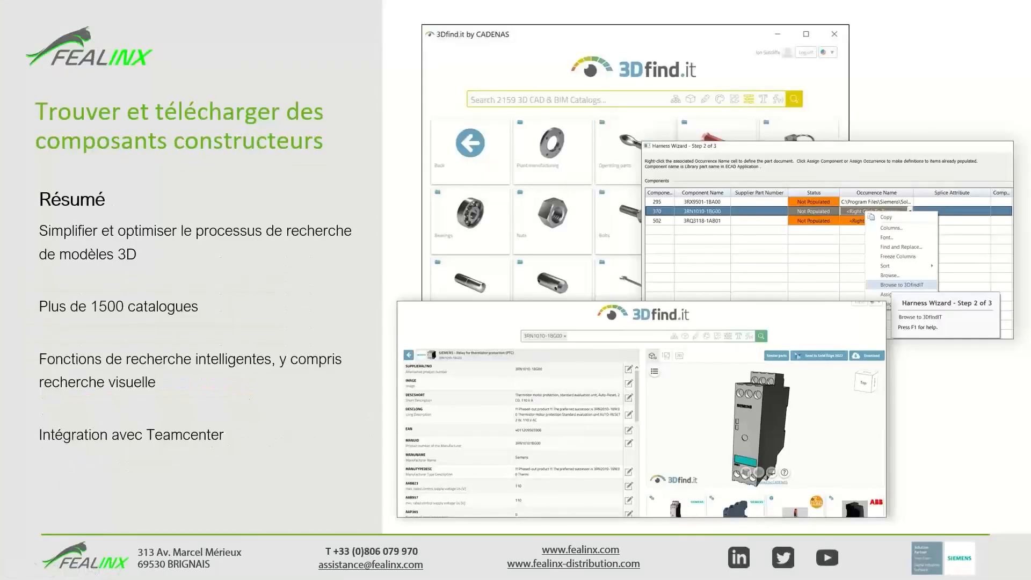